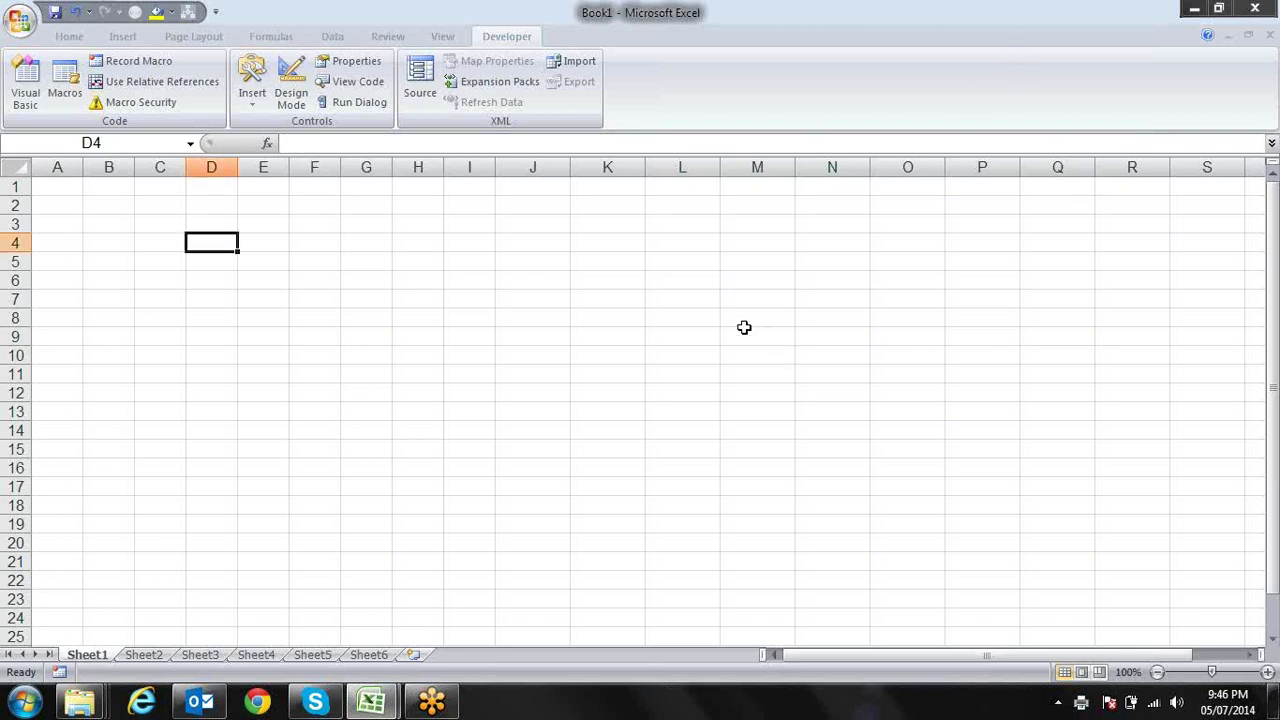
- Move the active cell around the blank Sheet1, then open the Visual Basic editor with Alt+F11
click(514, 216)
key(Left)
key(Left)
key(Left)
key(Left)
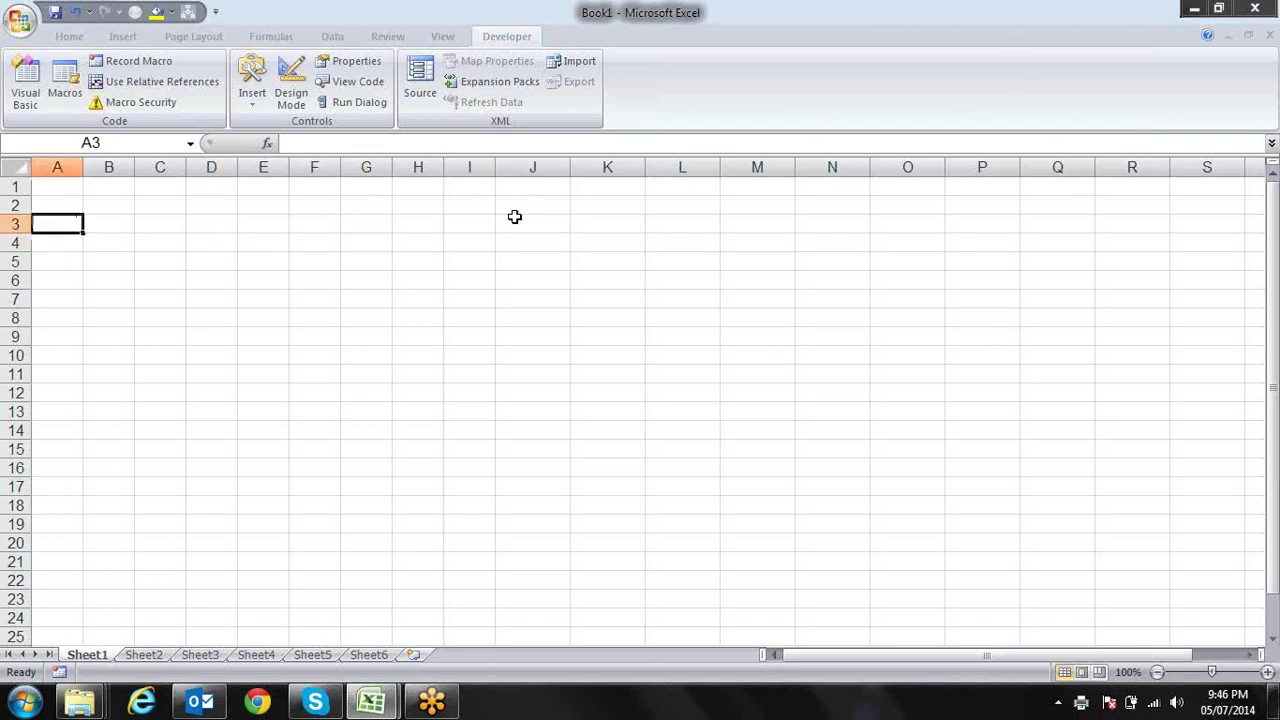
key(Up)
key(Up)
key(Down)
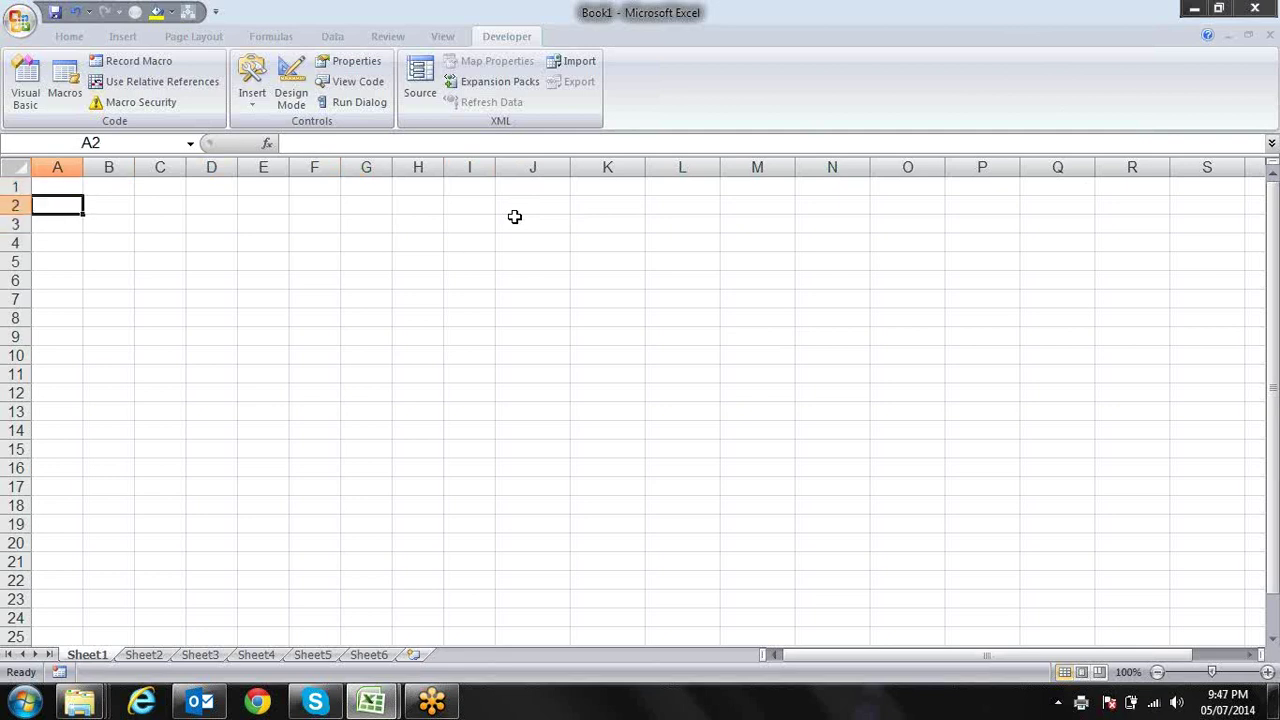
key(Up)
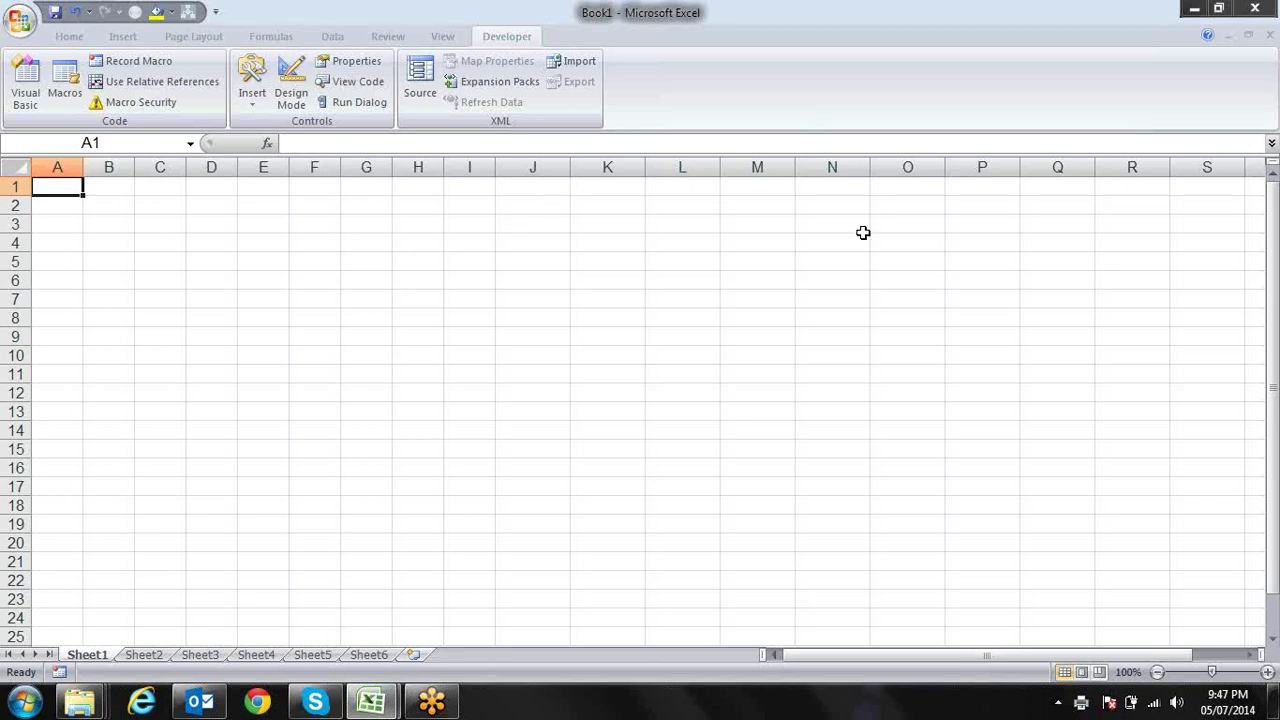
click(538, 300)
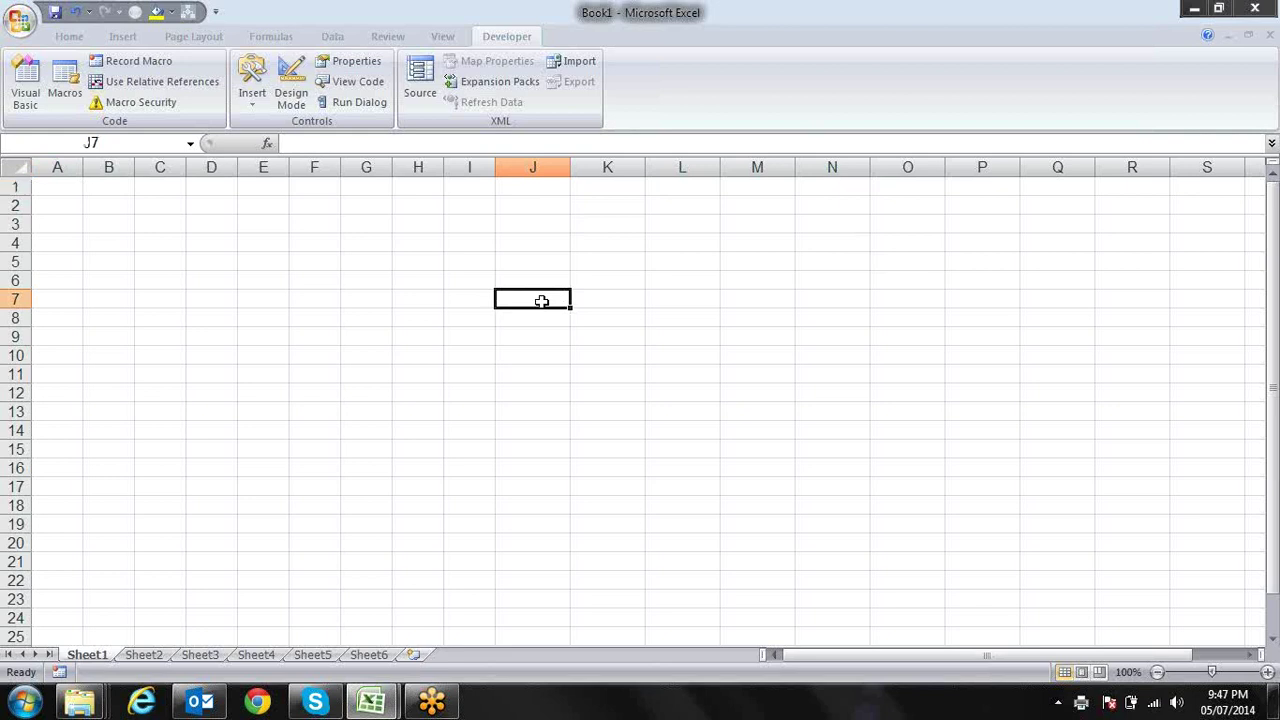
key(Left)
key(Left)
key(Left)
key(Left)
key(Home)
key(Up)
key(Up)
key(Up)
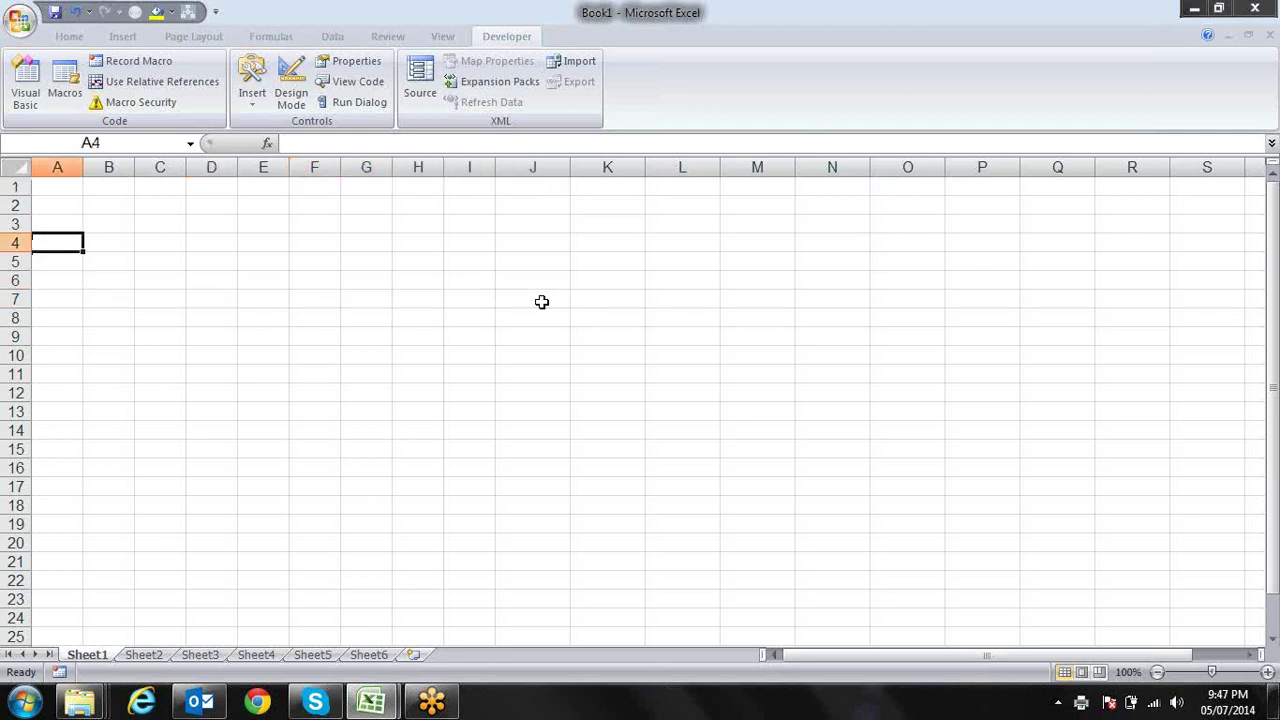
key(Up)
key(Up)
key(Up)
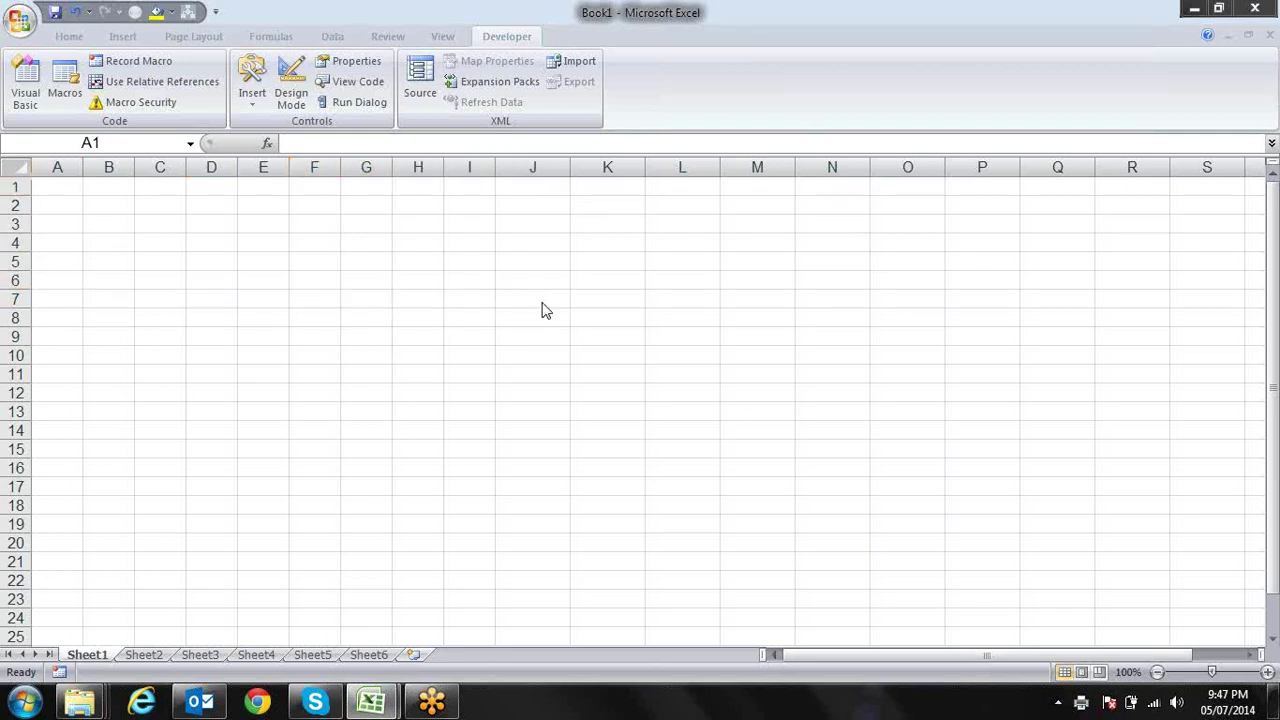
key(alt+F11)
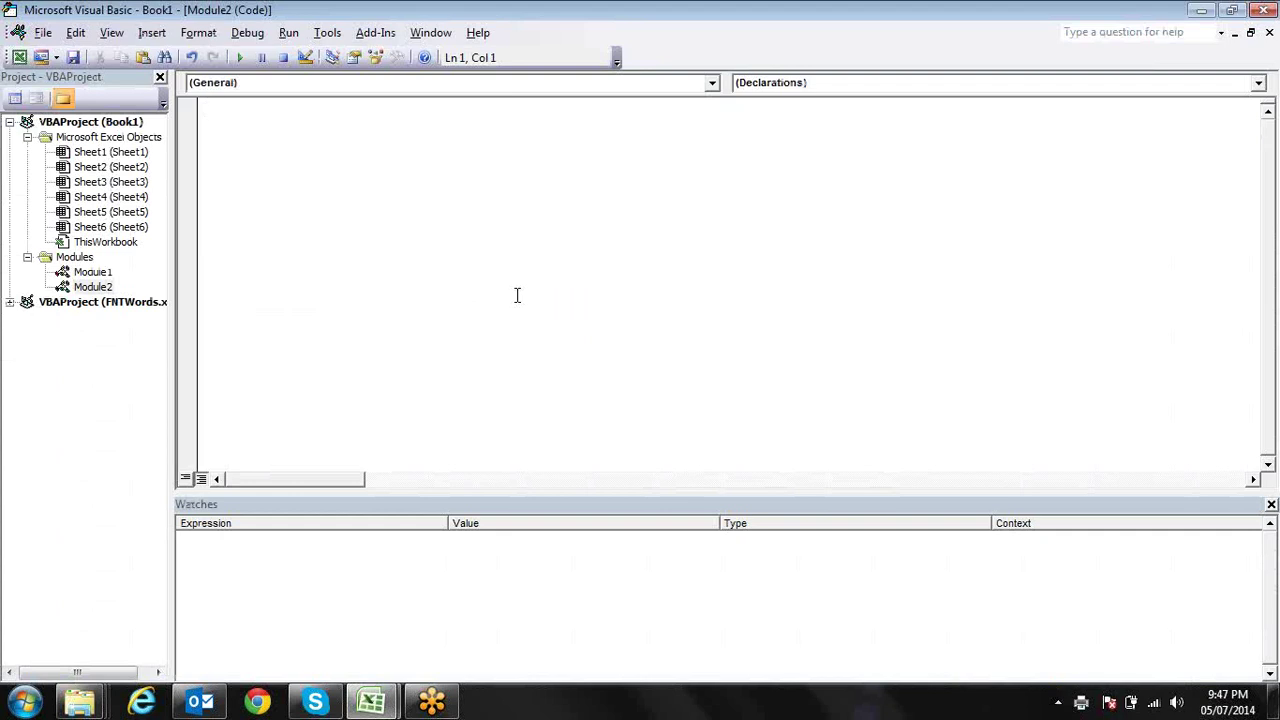
- Back in Excel, enter a person's name in cell A2
key(alt+F11)
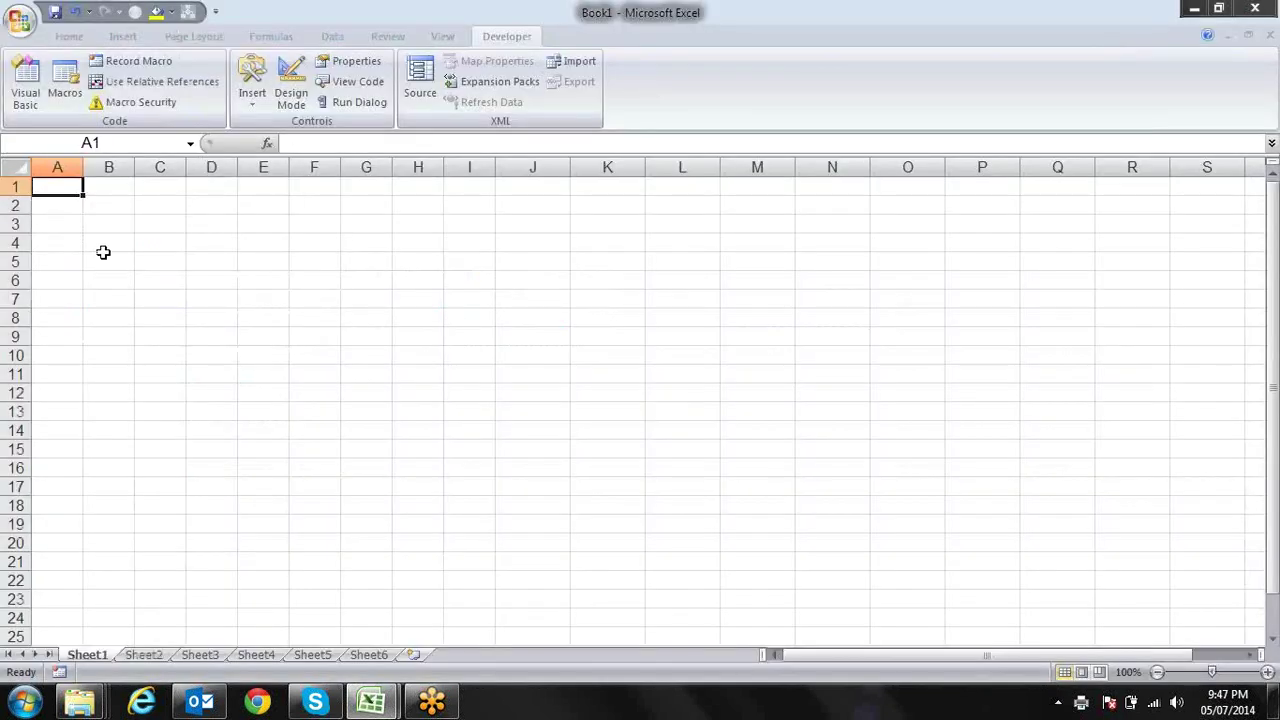
key(Down)
text(sandeep)
key(Tab)
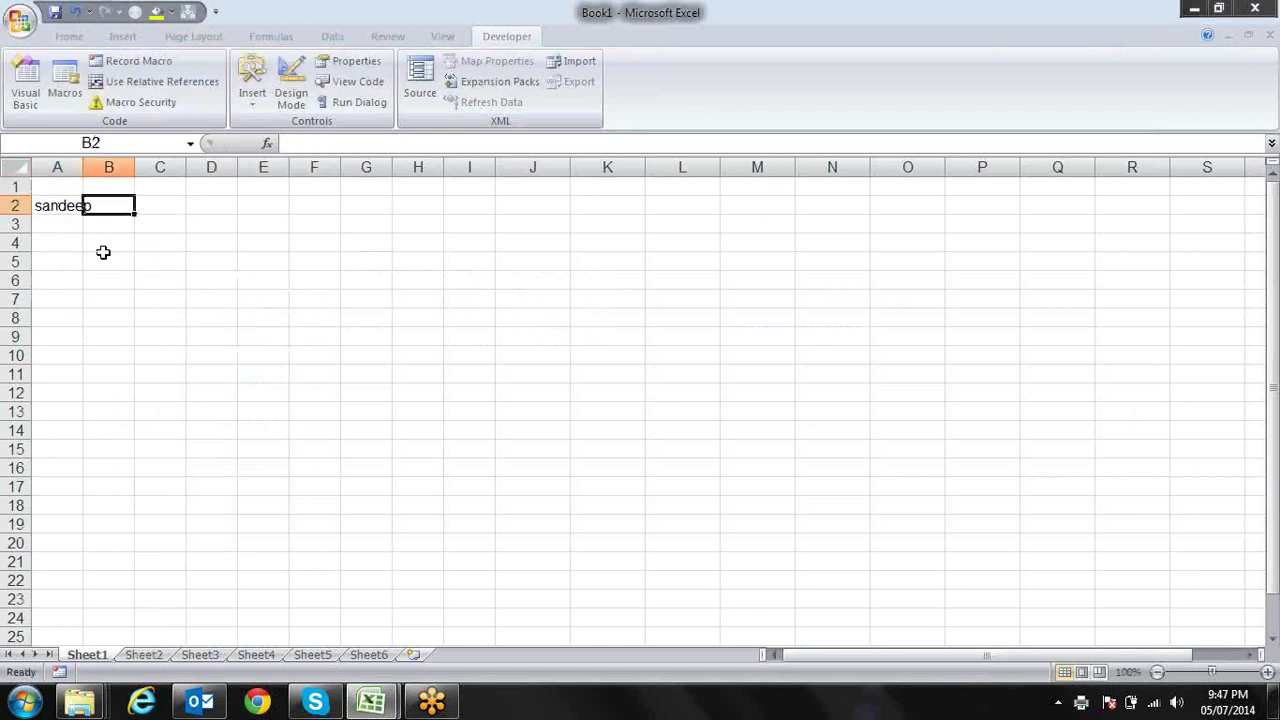
- Enter My in B5 and the sample text df and sdf in nearby cells
click(104, 252)
key(ctrl+Up)
click(104, 252)
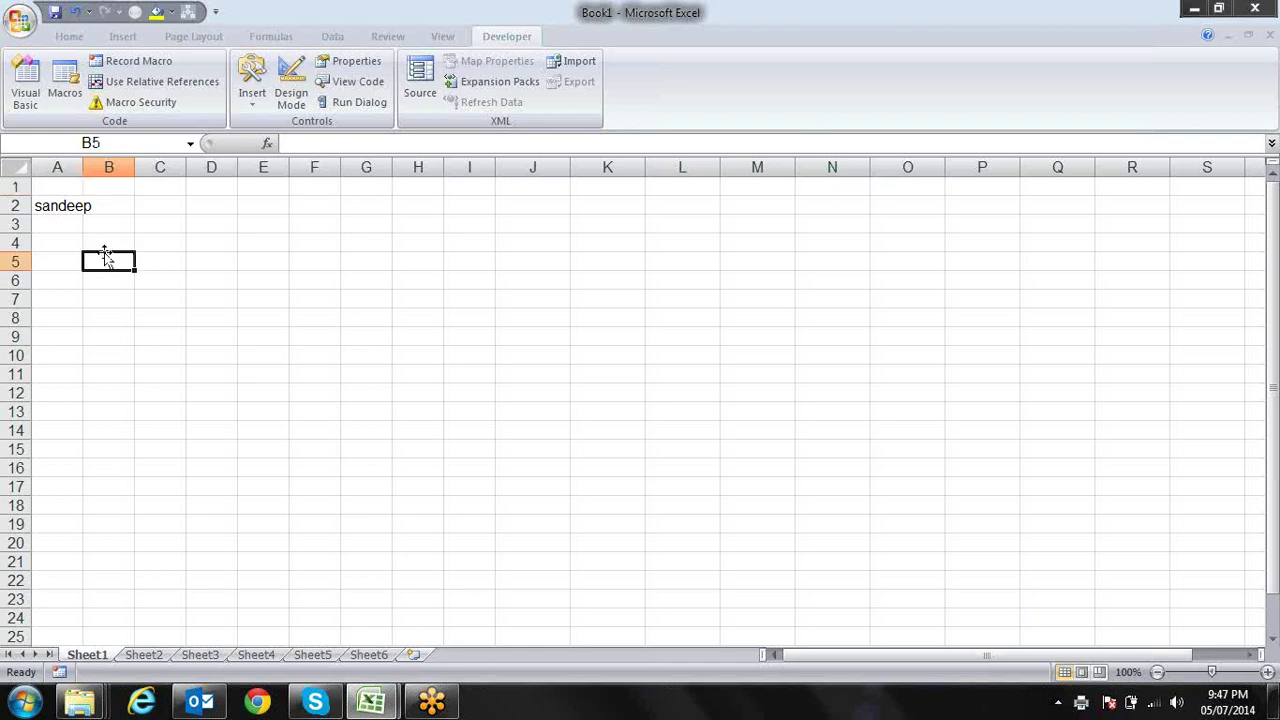
text(My)
key(Tab)
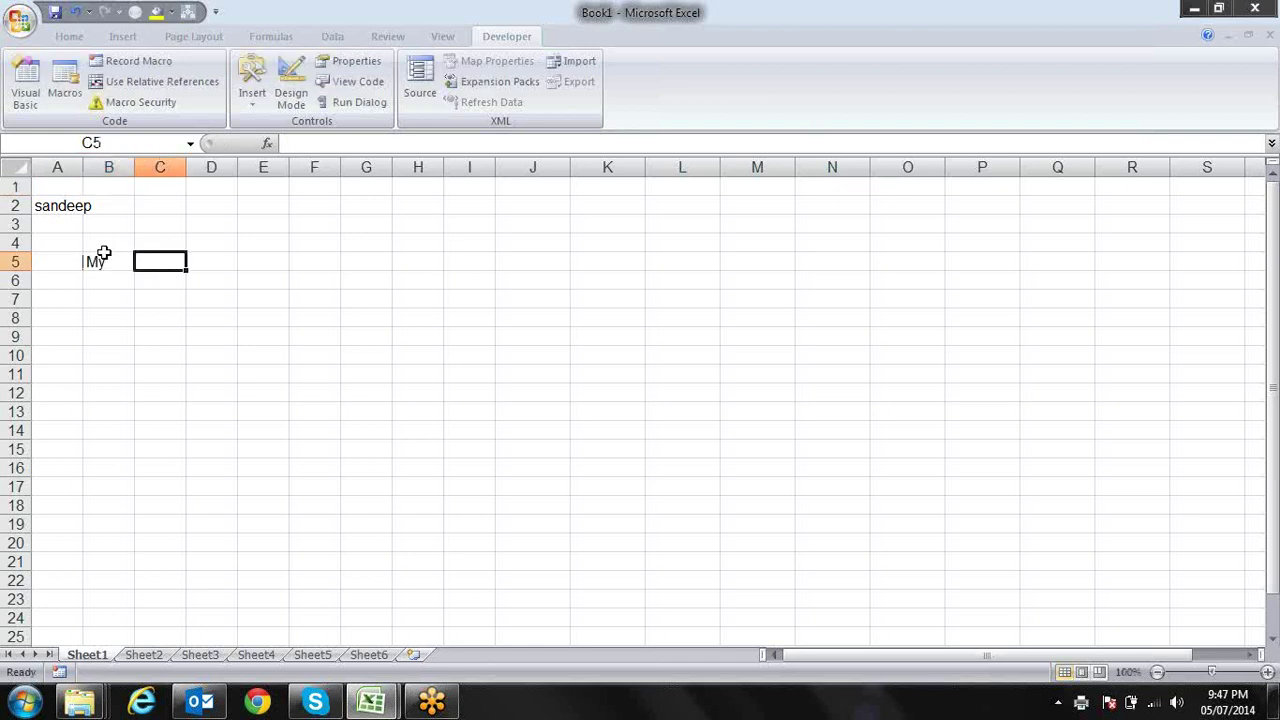
key(Up)
key(Up)
text(df)
key(Left)
text(sdf)
key(Left)
key(Down)
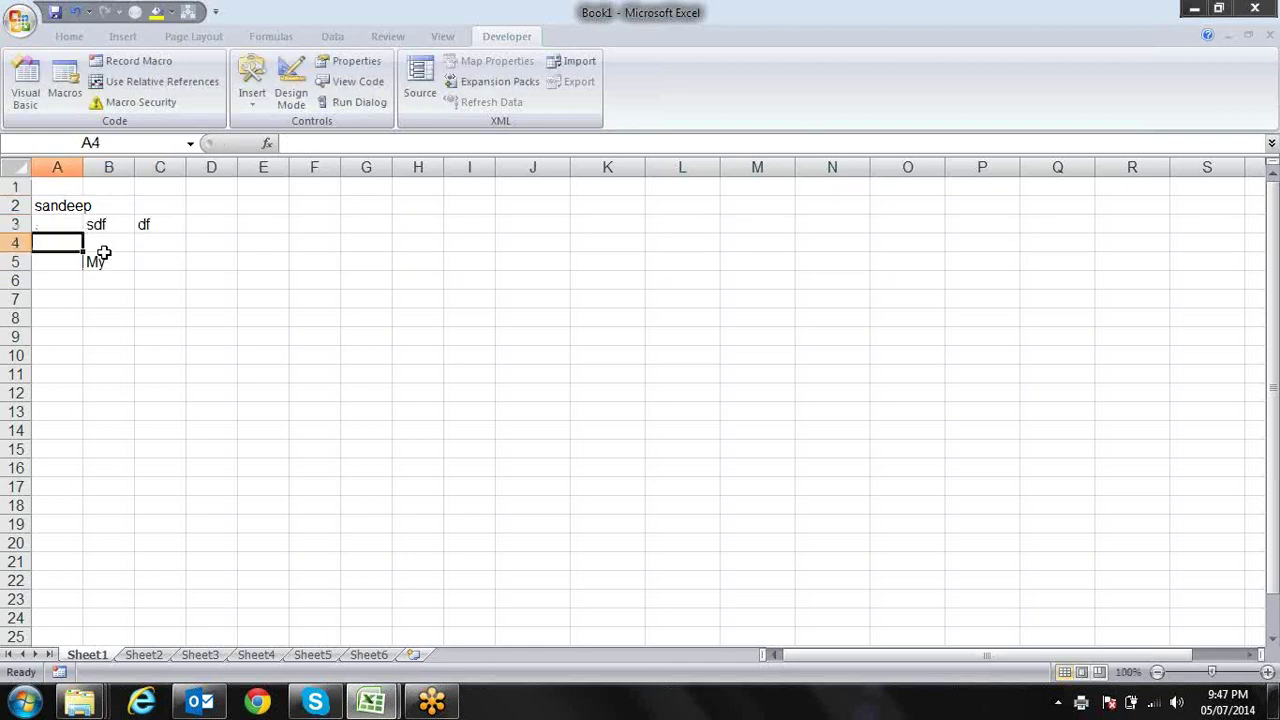
text(sdf)
key(Right)
key(Right)
text(sdf)
- Fill column D with the sample entries sdf, dfg and sdf in D2 to D4
click(104, 254)
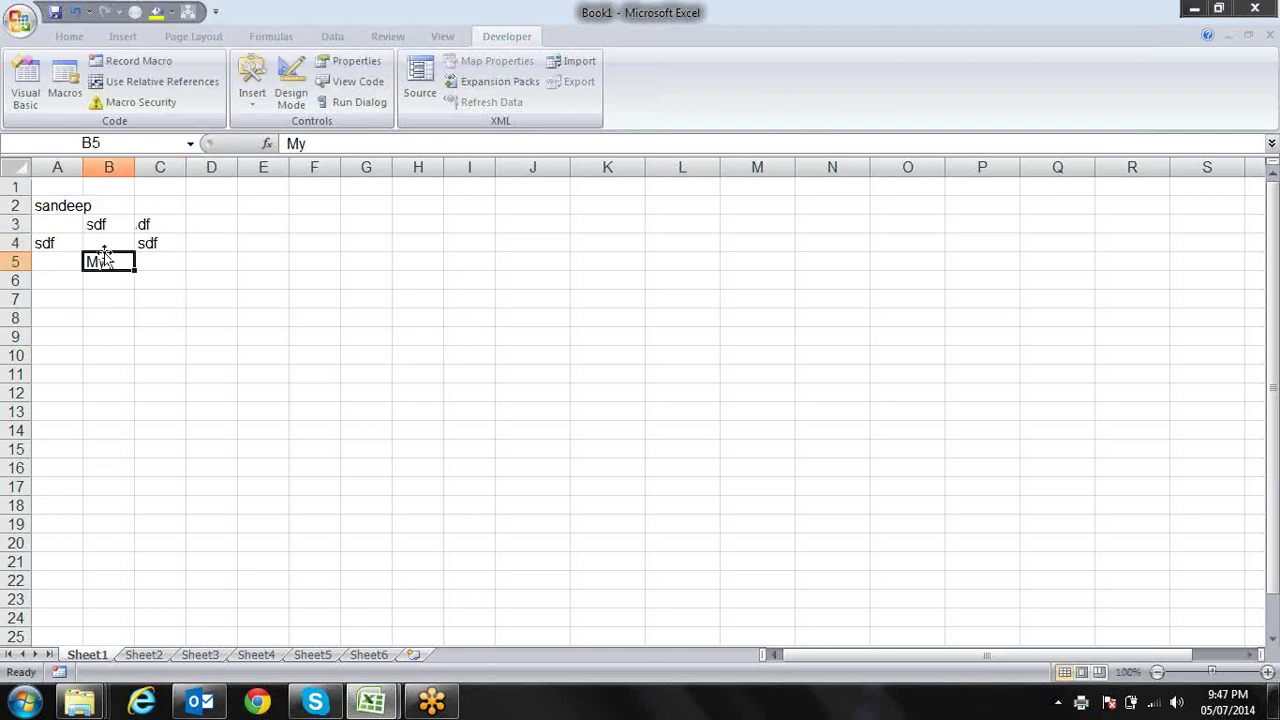
key(Right)
key(Right)
drag(210, 243, 200, 224)
key(Up)
key(Up)
text(sdf)
key(Return)
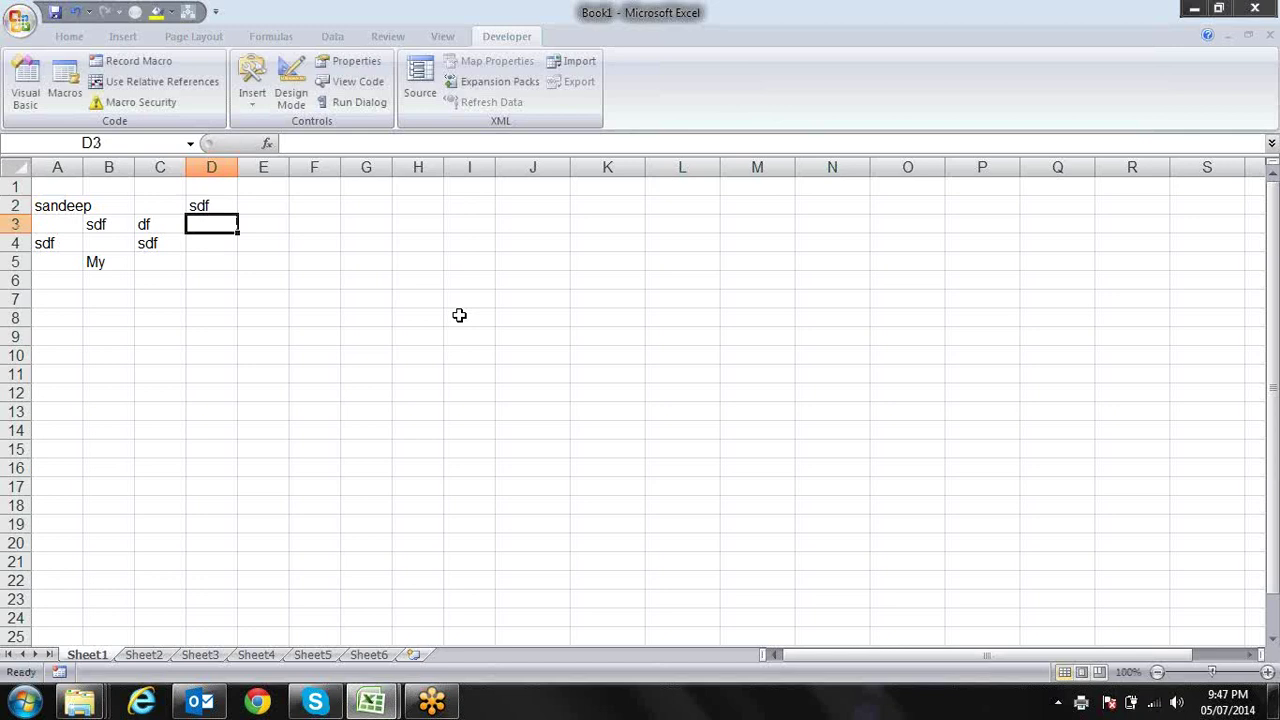
key(Left)
key(Right)
key(Right)
key(Left)
text(dfg)
key(Right)
key(Down)
key(Down)
key(Left)
key(Up)
text(sdf)
key(Right)
key(Up)
key(Up)
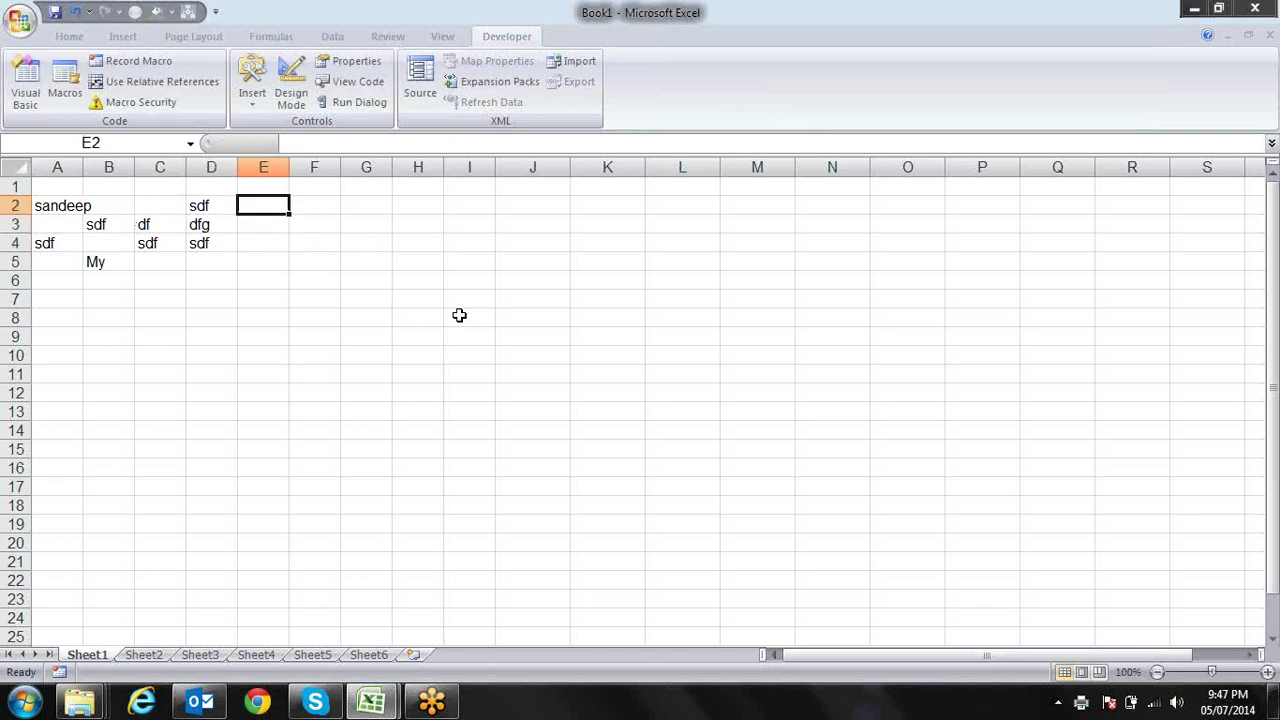
- Test =UPPER(D2) in cell E2, then delete the formula again
text(=uper)
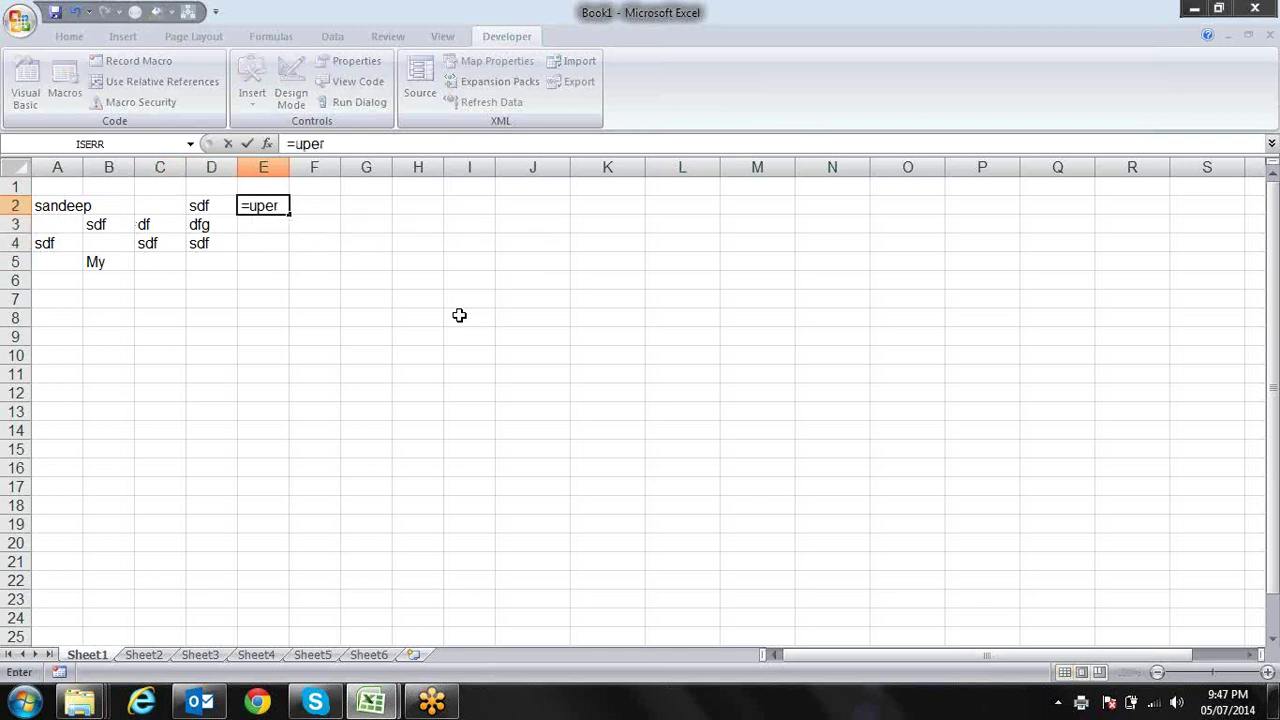
key(BackSpace)
key(BackSpace)
key(Tab)
key(Left)
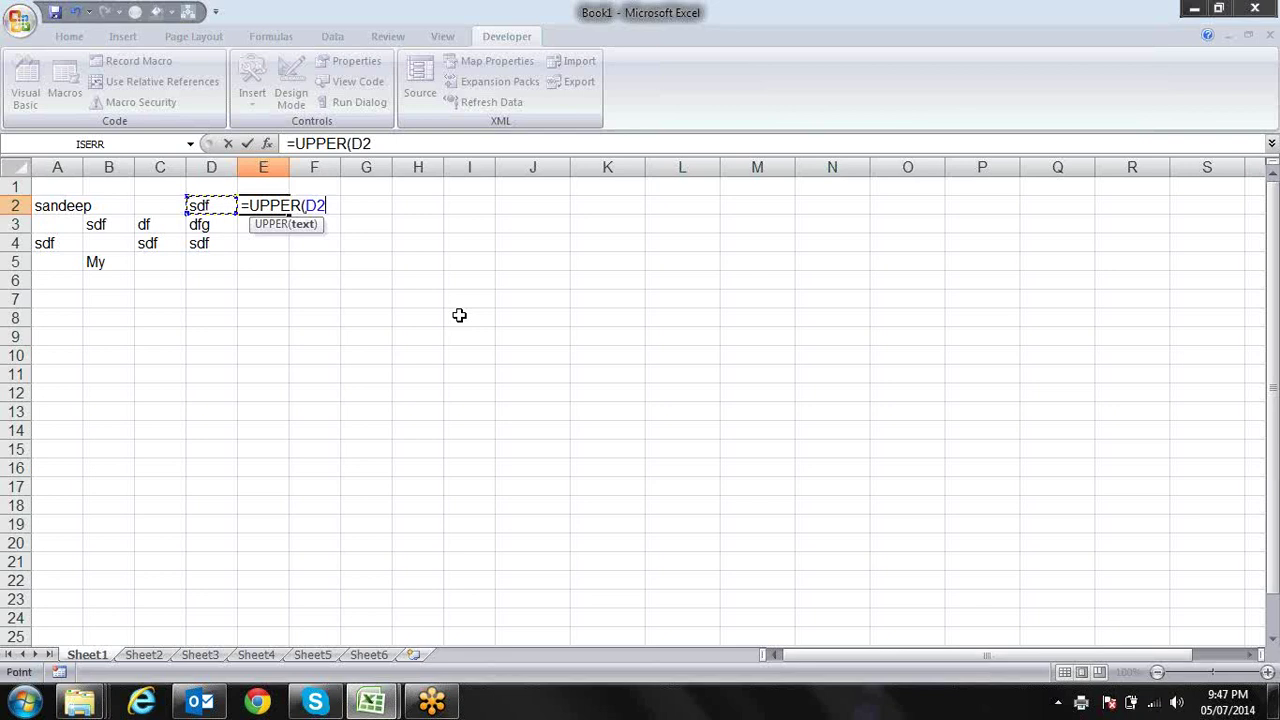
text())
key(Return)
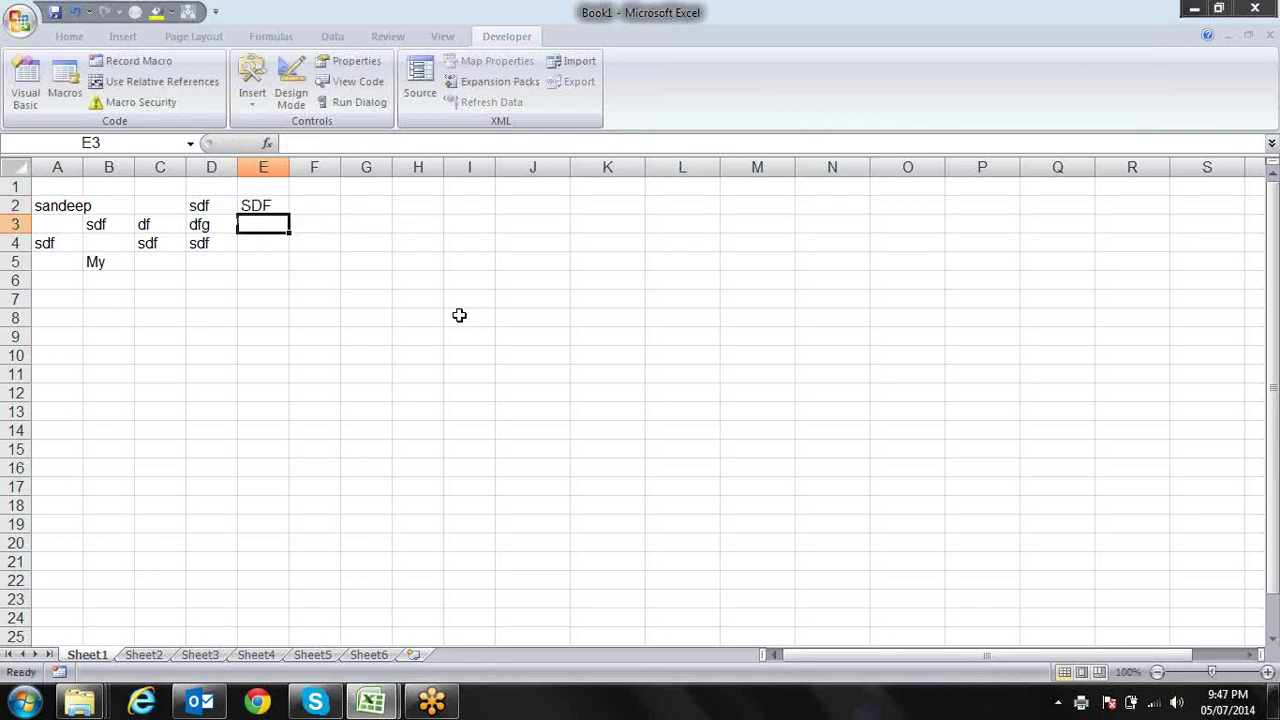
key(Up)
key(Delete)
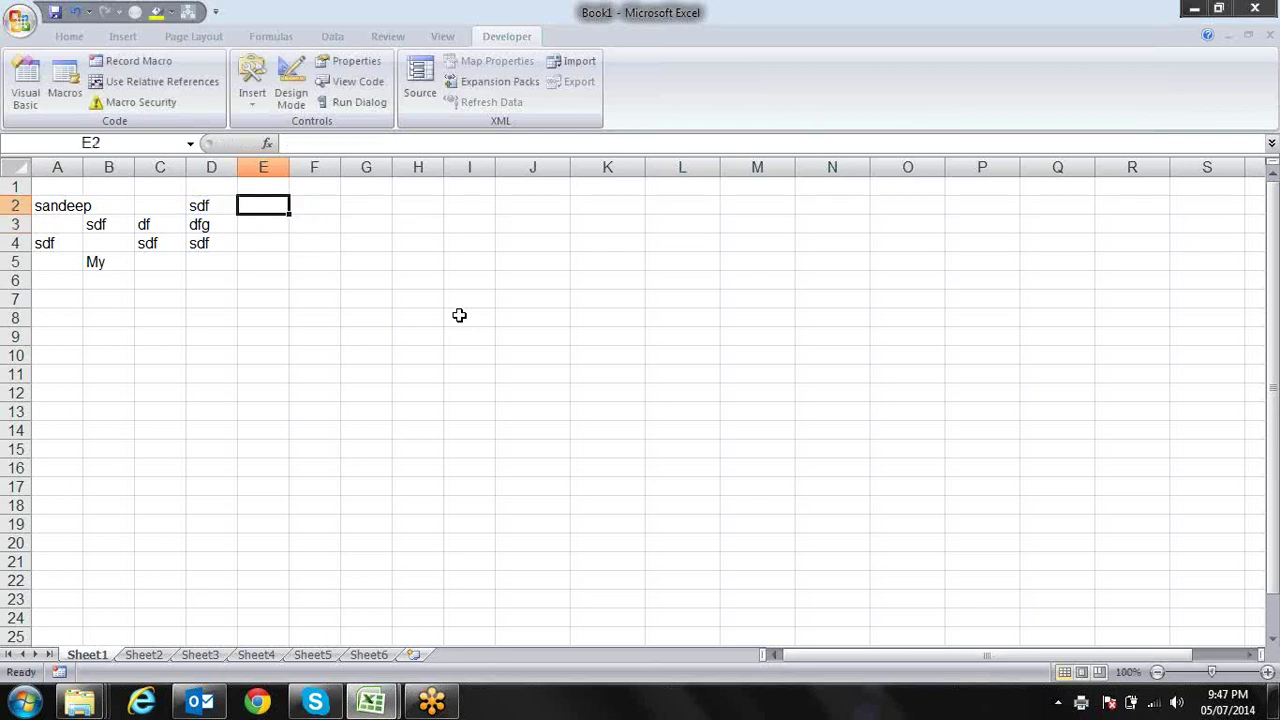
- Write an empty Sub up() macro with a blank body line in Module2, then return to Excel
key(alt+F11)
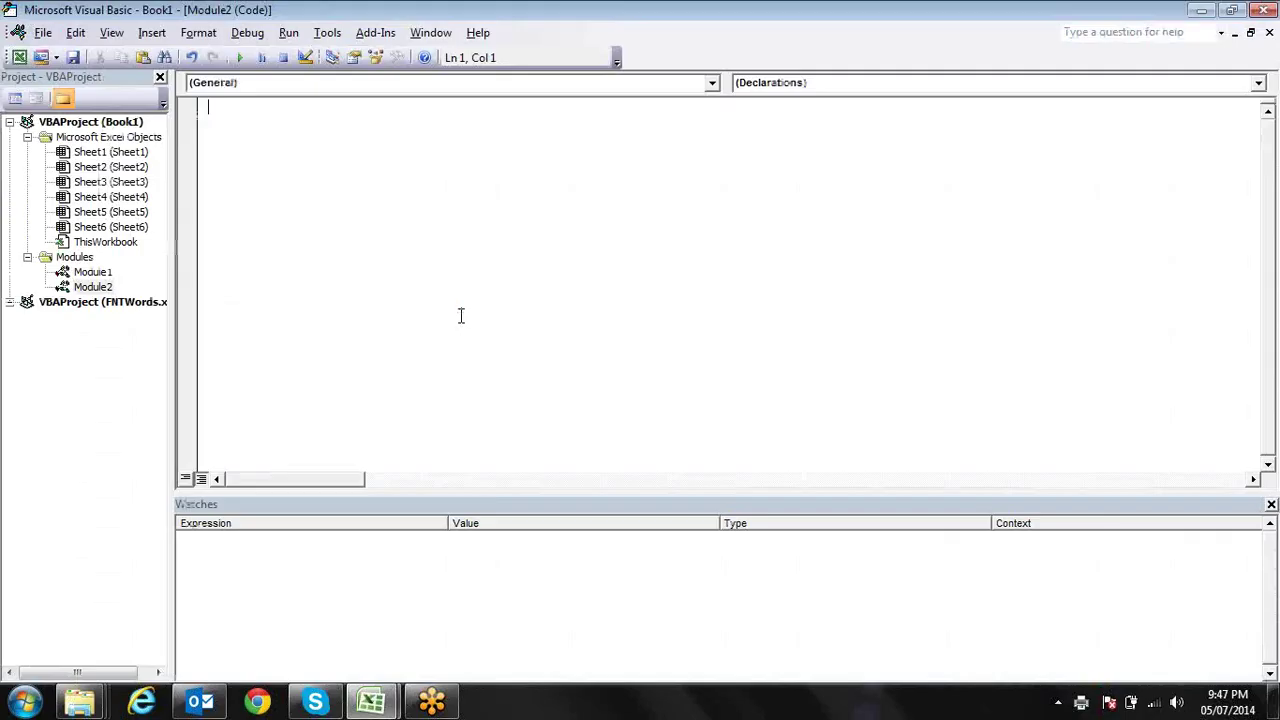
text(Sub)
key(BackSpace)
key(BackSpace)
key(BackSpace)
key(BackSpace)
text(sub )
text(up)
key(Return)
text(())
key(BackSpace)
key(BackSpace)
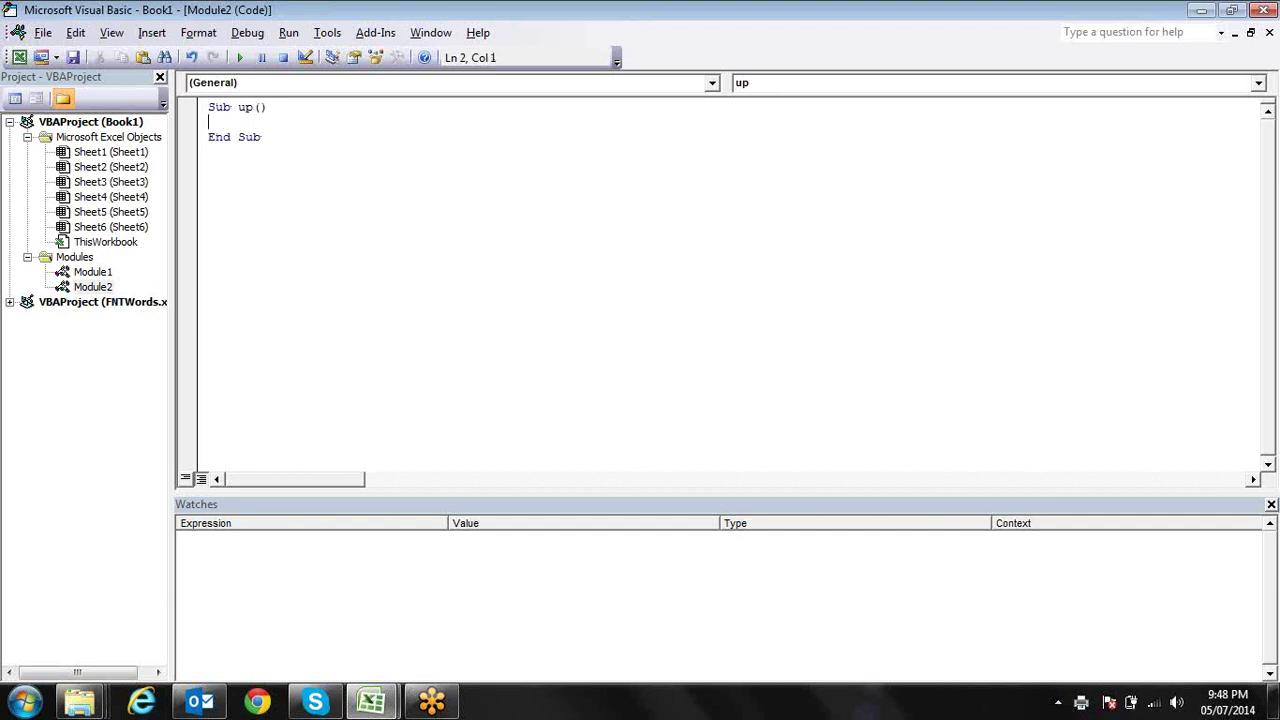
key(Return)
key(Return)
key(Up)
key(Up)
key(alt+F11)
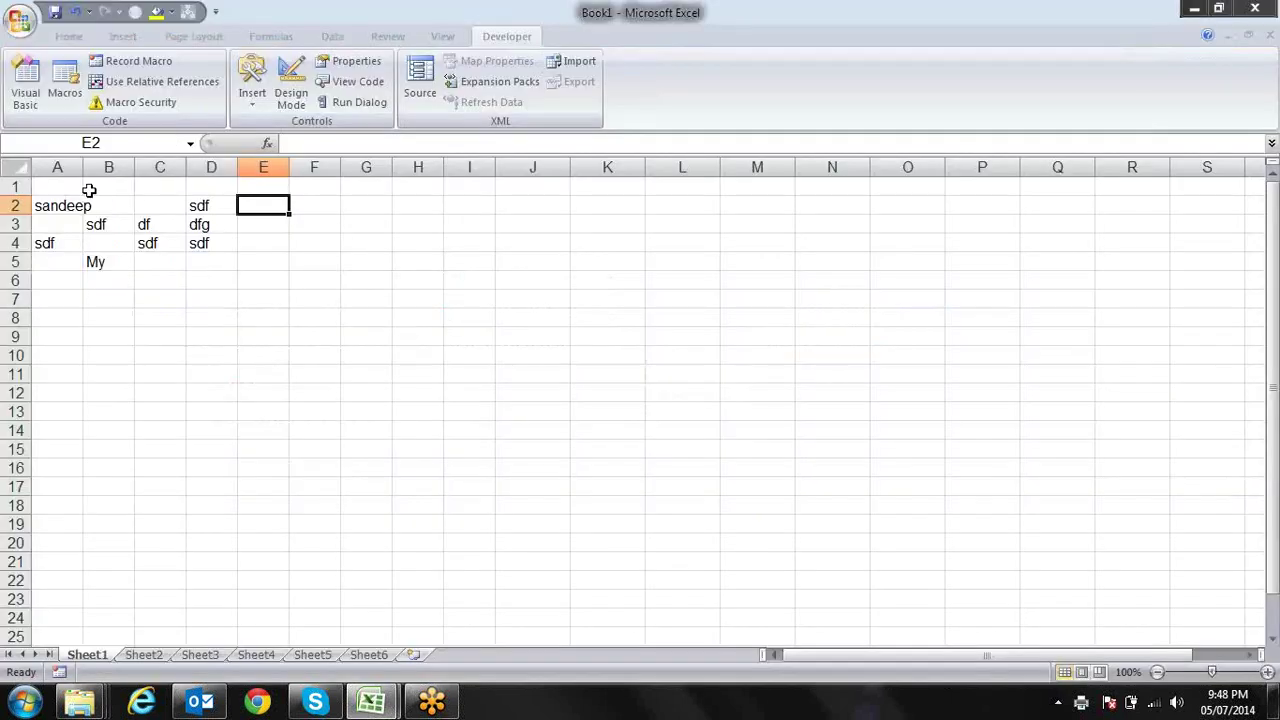
- Practice selecting ranges B1:I8, K2:L8, H4:K9 and L3:N12, then return to the VBA editor
drag(89, 188, 461, 320)
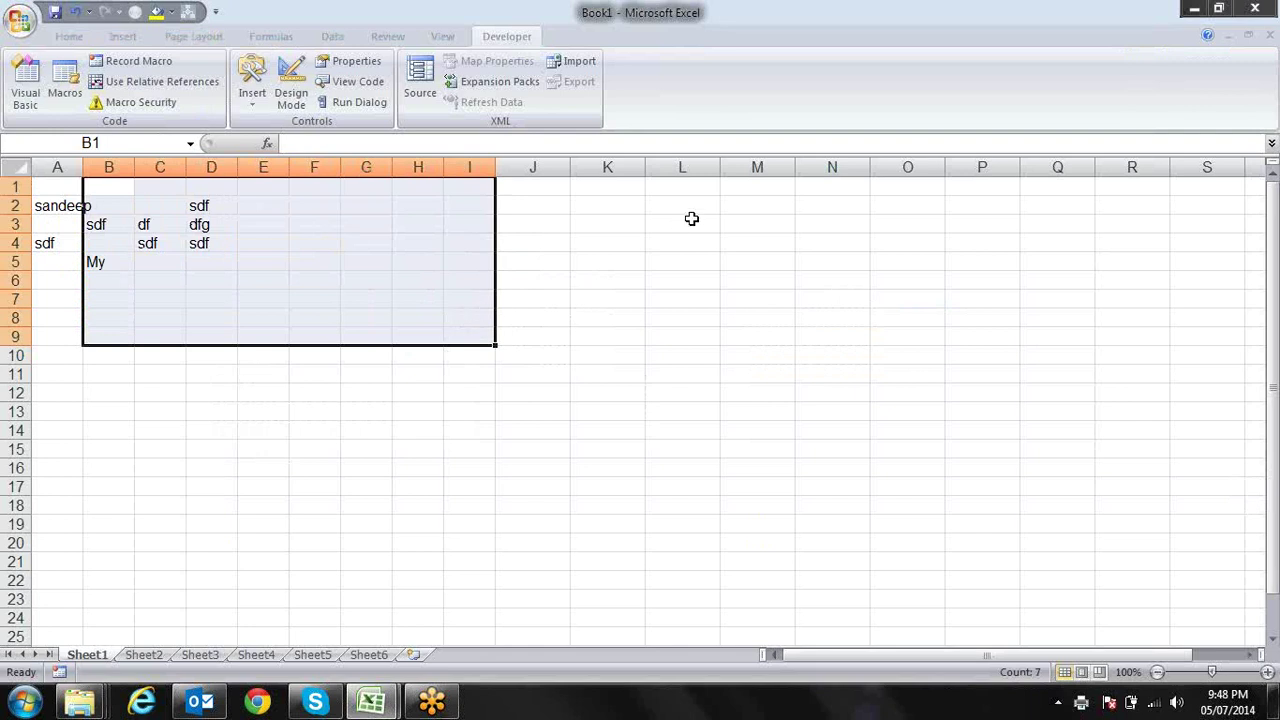
drag(600, 205, 670, 320)
drag(420, 248, 645, 345)
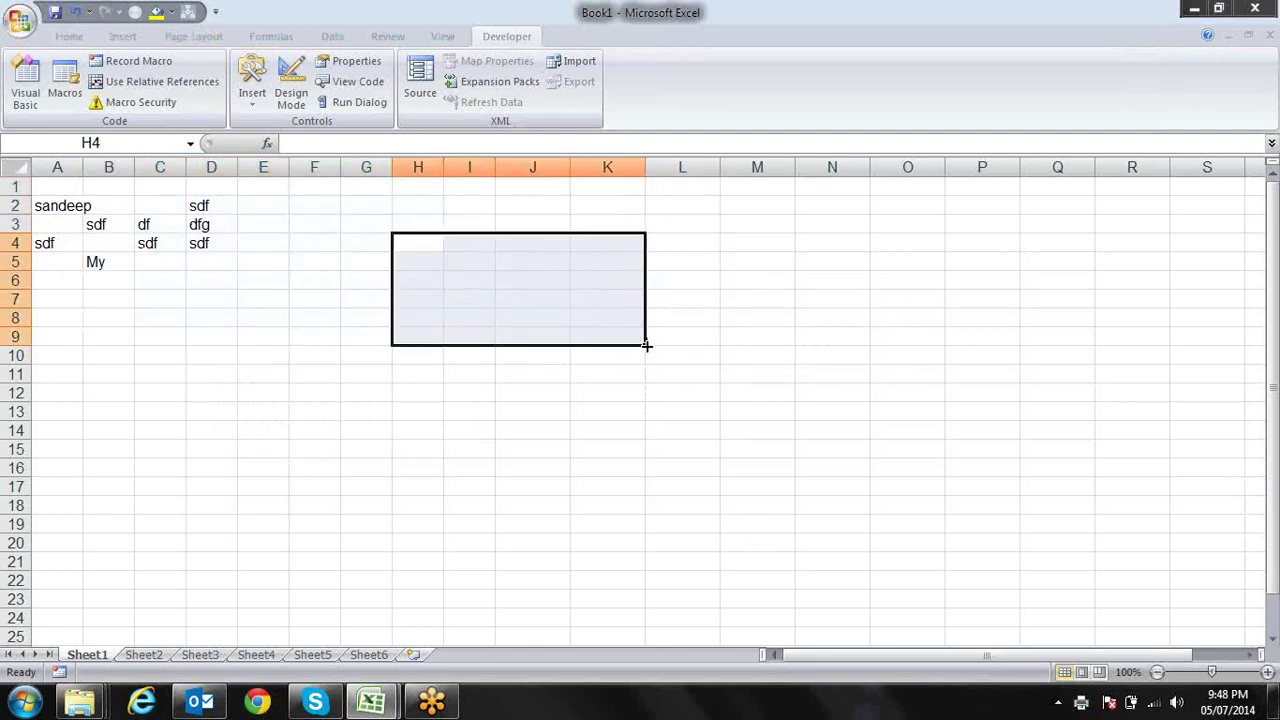
click(668, 220)
drag(668, 220, 836, 390)
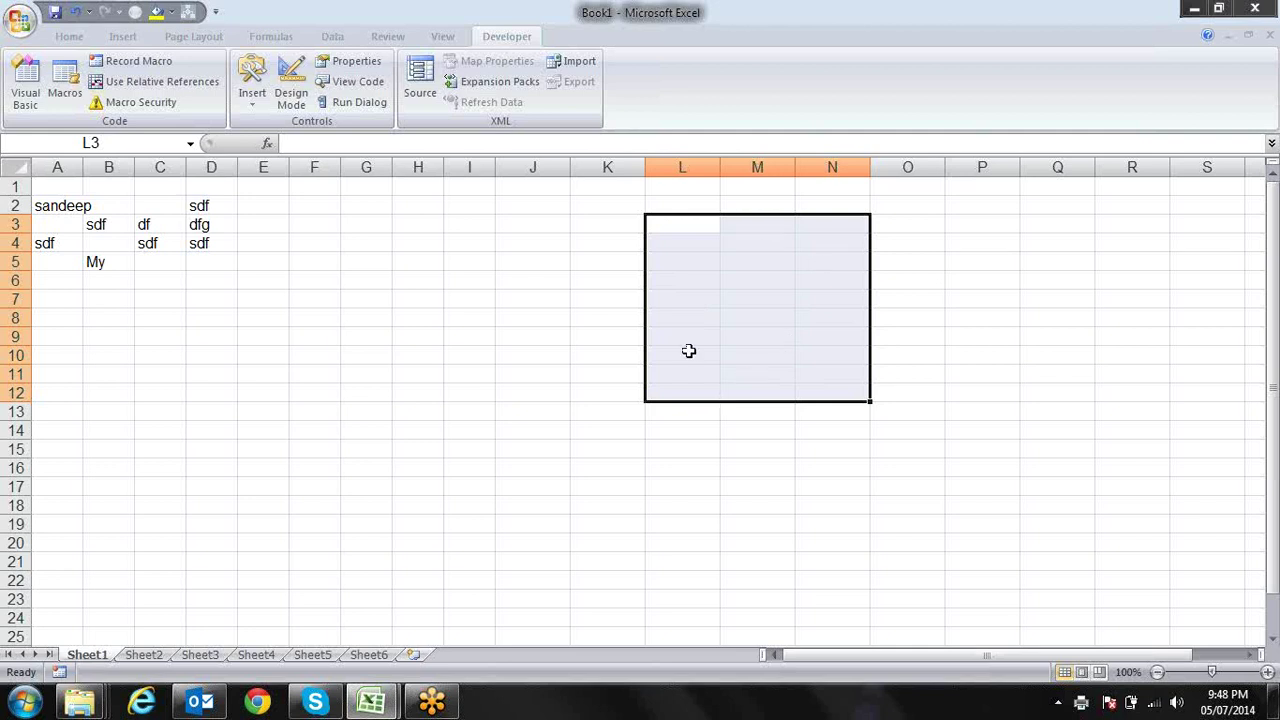
click(314, 224)
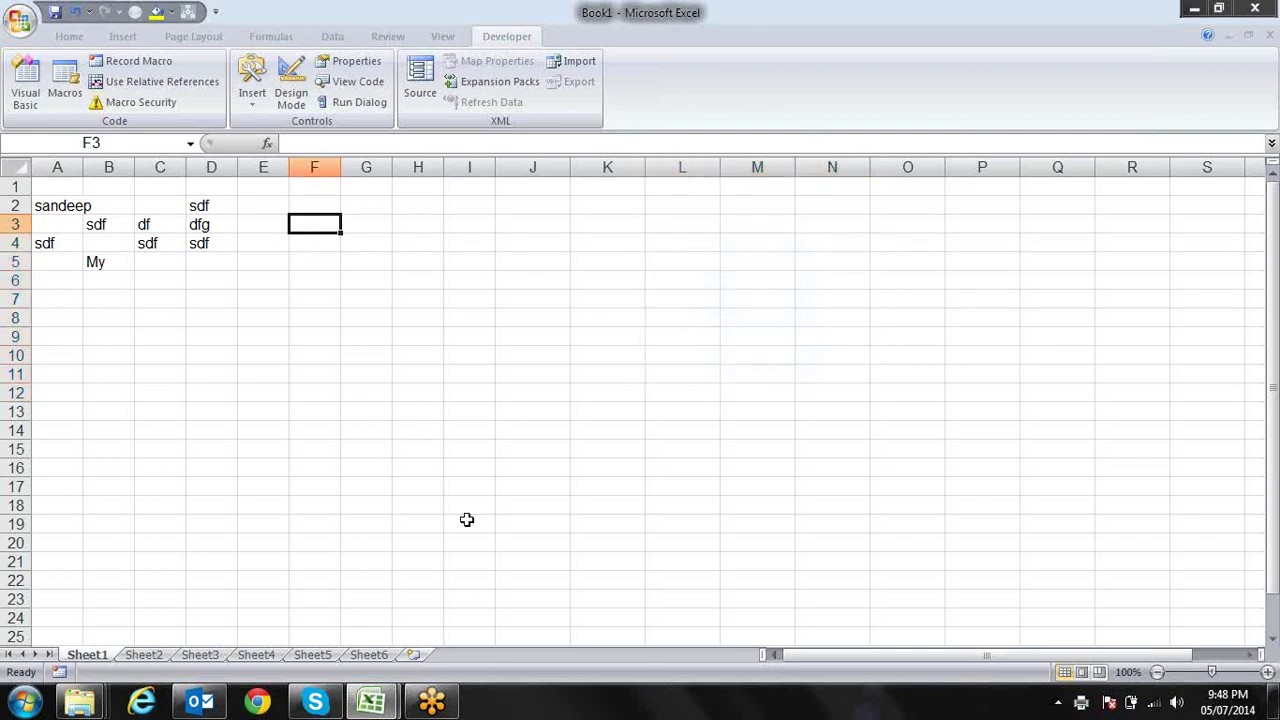
key(alt+F11)
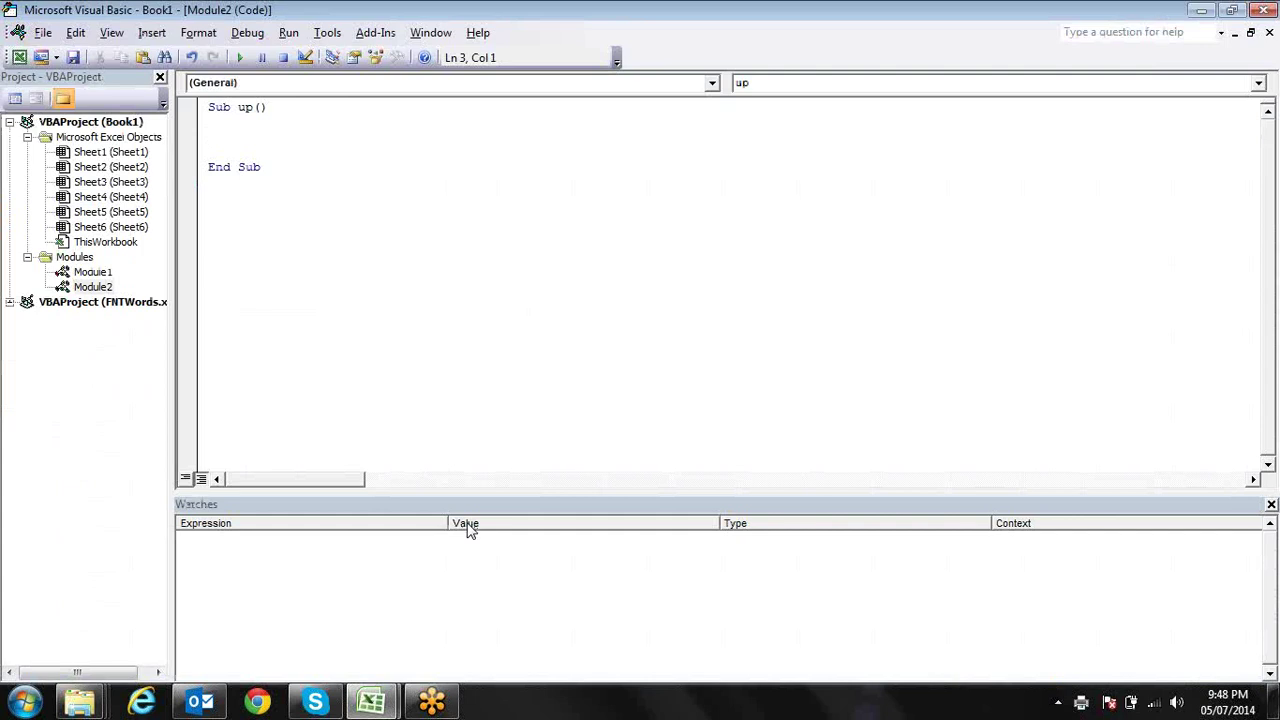
- Declare Dim r As Range at the top of the up macro
text(dim)
key(BackSpace)
text(m ra)
key(BackSpace)
key(BackSpace)
text(as ra)
key(Tab)
key(Down)
key(Up)
key(Left)
key(Left)
key(Left)
key(Left)
key(Right)
key(Right)
key(Right)
key(Right)
key(Right)
key(Right)
key(Right)
key(End)
key(Return)
key(Return)
key(Up)
key(Down)
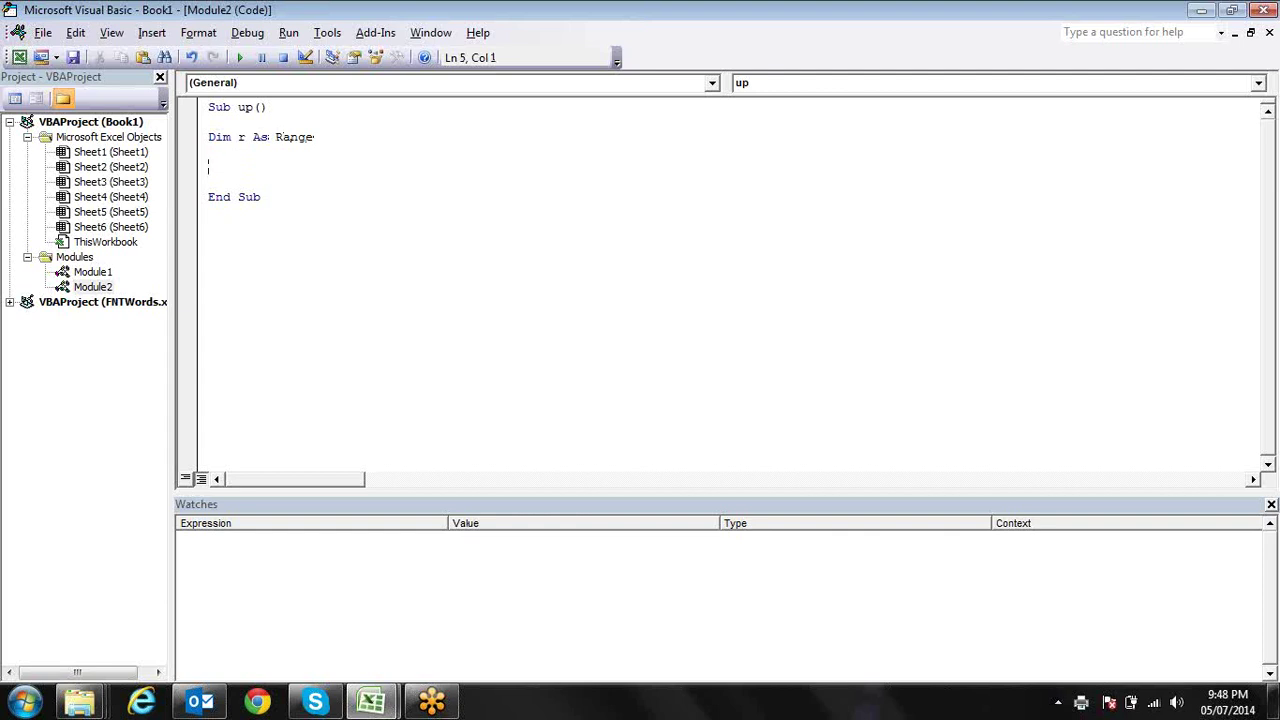
- Try out an r.Value line below the declaration, then delete the abandoned code
text(S)
key(BackSpace)
text(range)
key(BackSpace)
key(BackSpace)
text(ge()
key(BackSpace)
key(BackSpace)
key(BackSpace)
key(BackSpace)
text(r=)
key(BackSpace)
text(.va)
key(BackSpace)
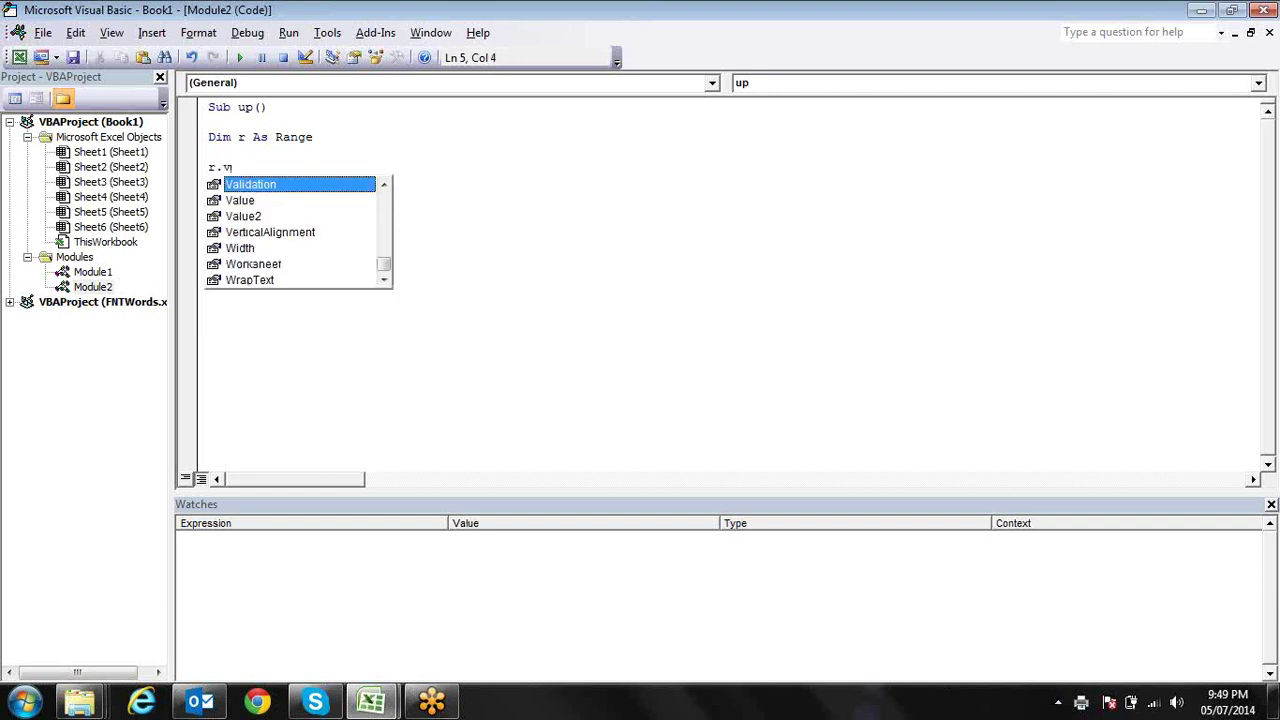
key(Down)
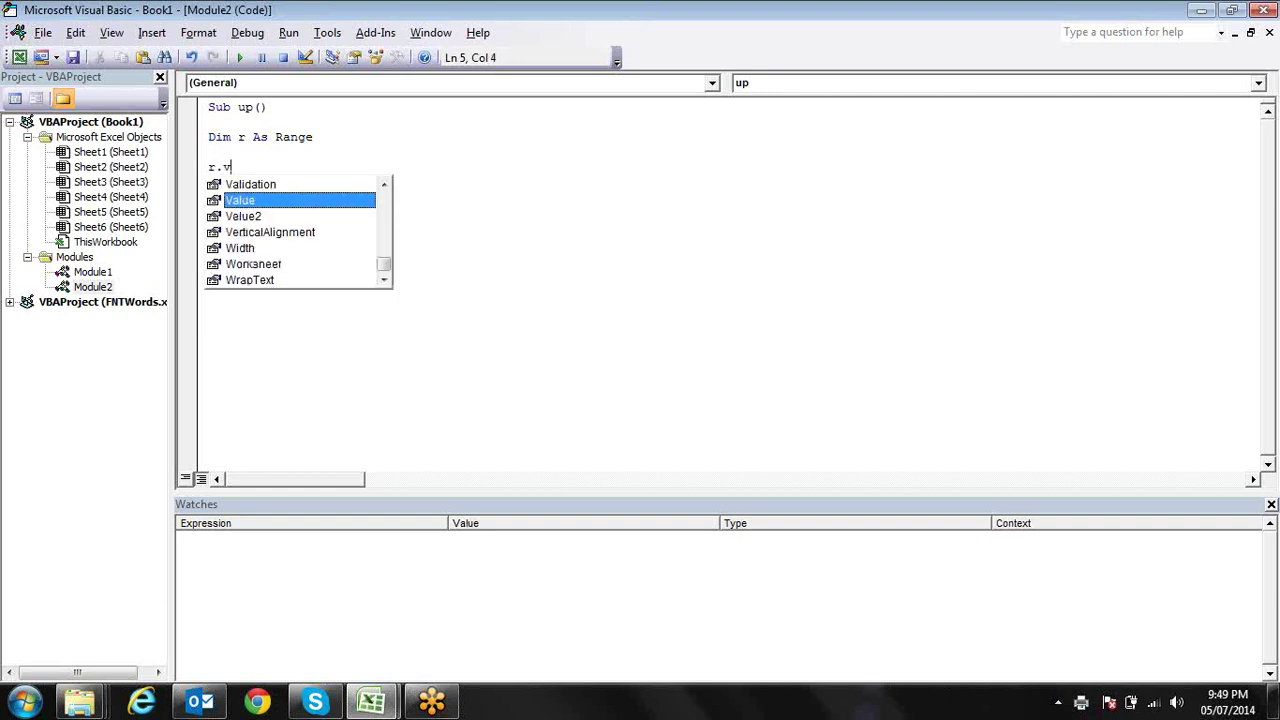
key(Escape)
key(BackSpace)
key(BackSpace)
key(BackSpace)
- Add a For Each r In Selection loop line above End Sub
click(209, 152)
key(Return)
key(Up)
key(Up)
key(Return)
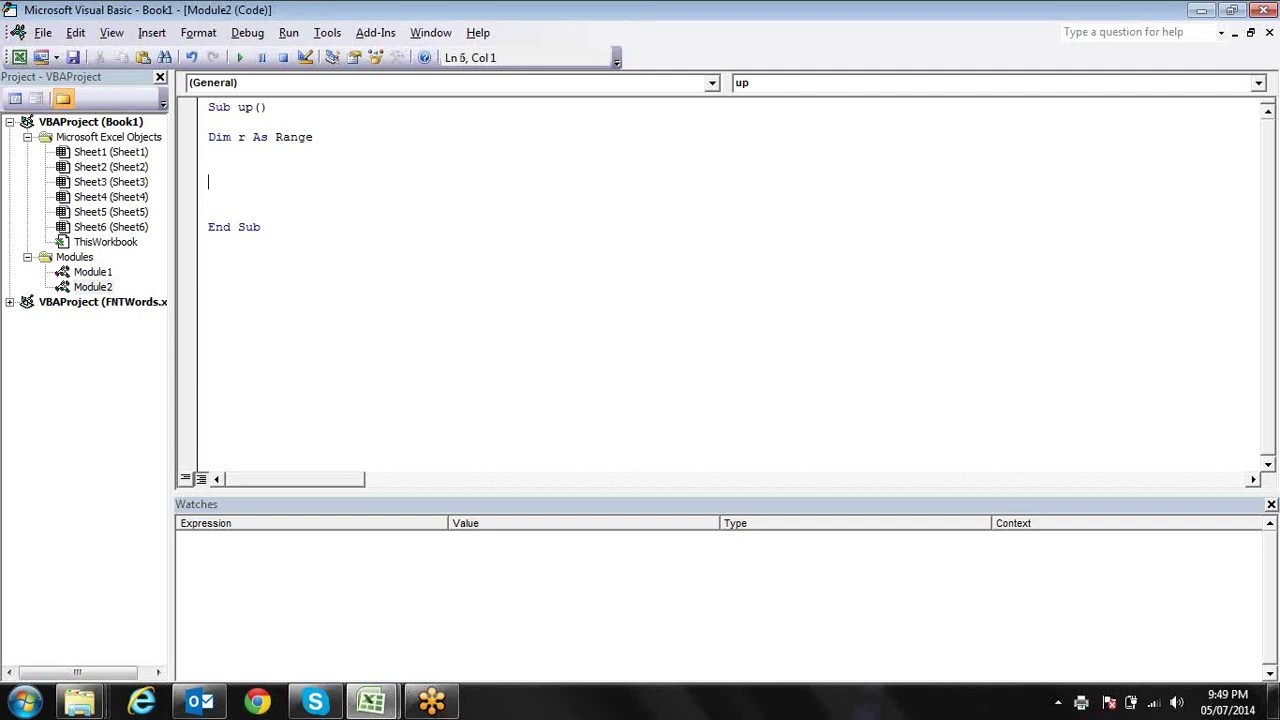
text(for )
text(each)
text( r)
text( in selection)
key(Return)
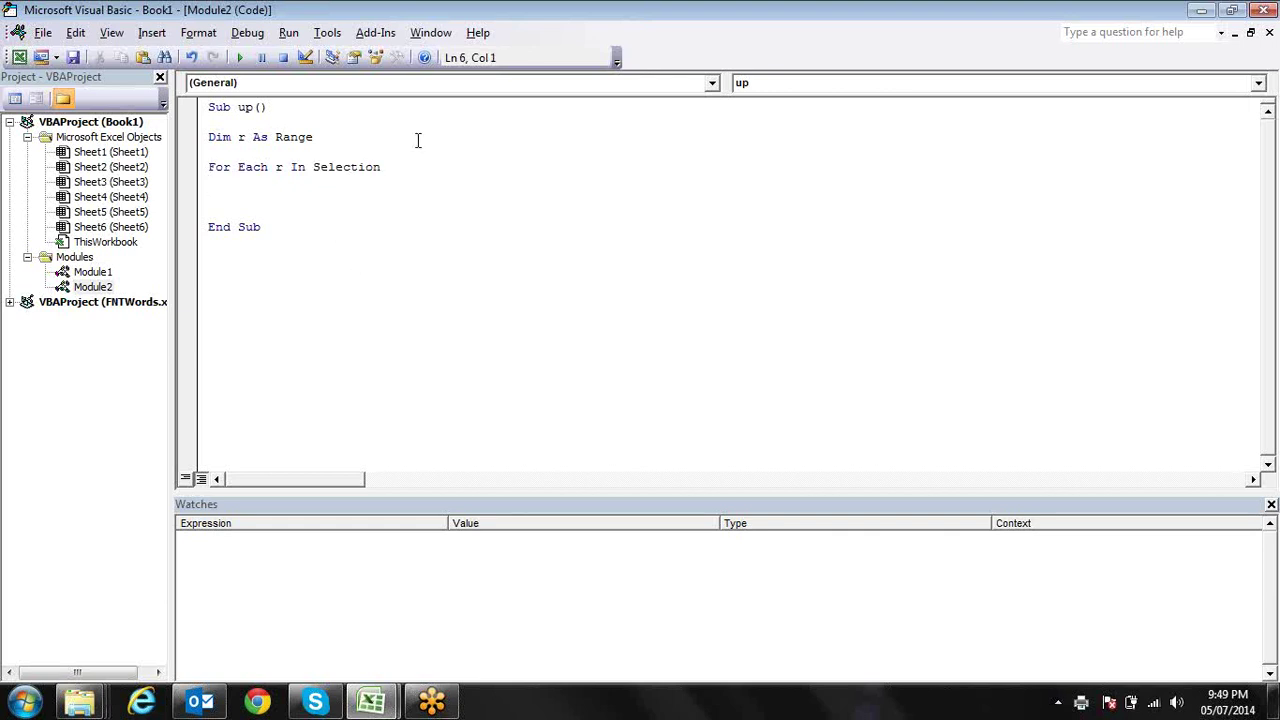
- Check what Selection means by selecting sample blocks C3:G10 and F3:I11 on the worksheet
drag(396, 167, 316, 167)
key(alt+F11)
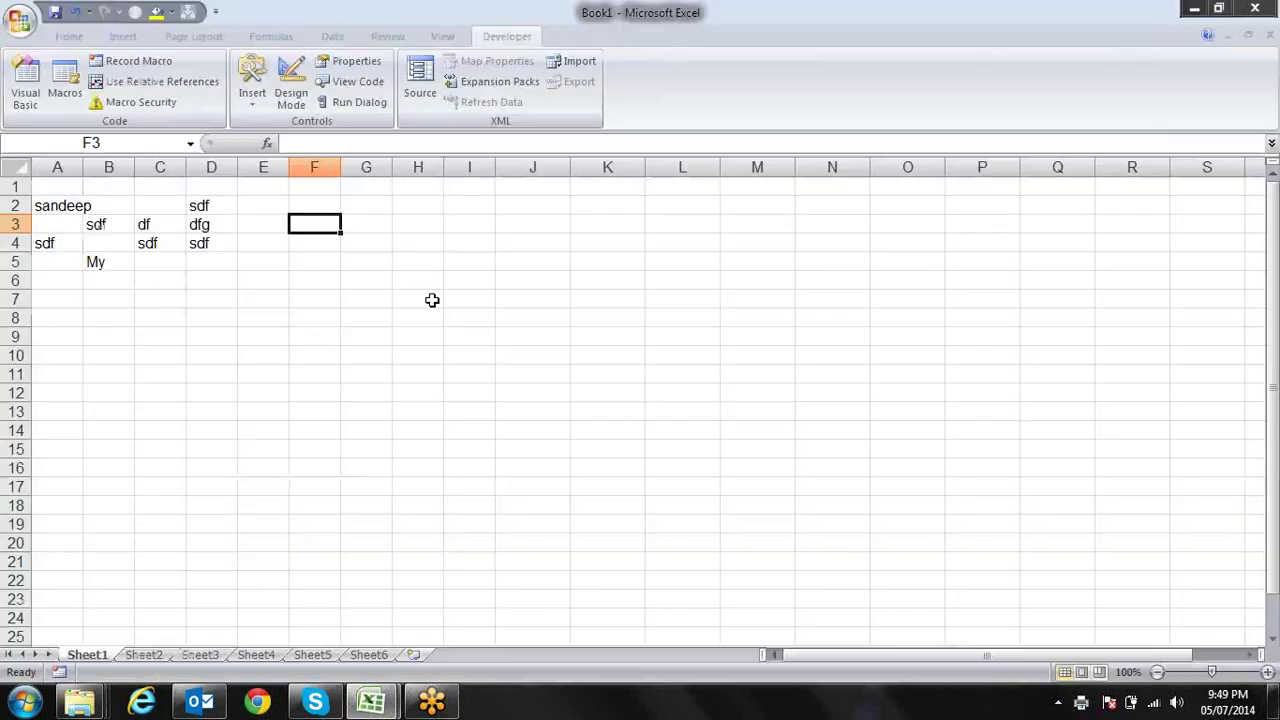
drag(165, 222, 368, 357)
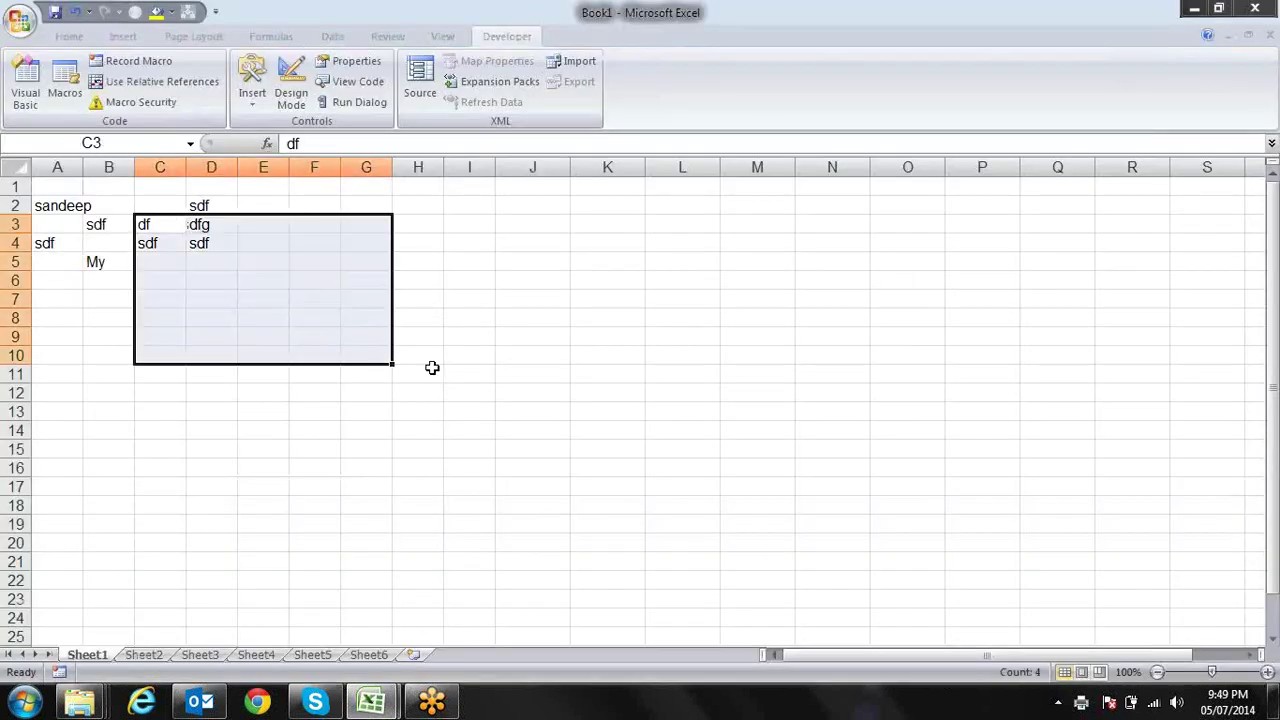
click(460, 350)
drag(298, 225, 491, 366)
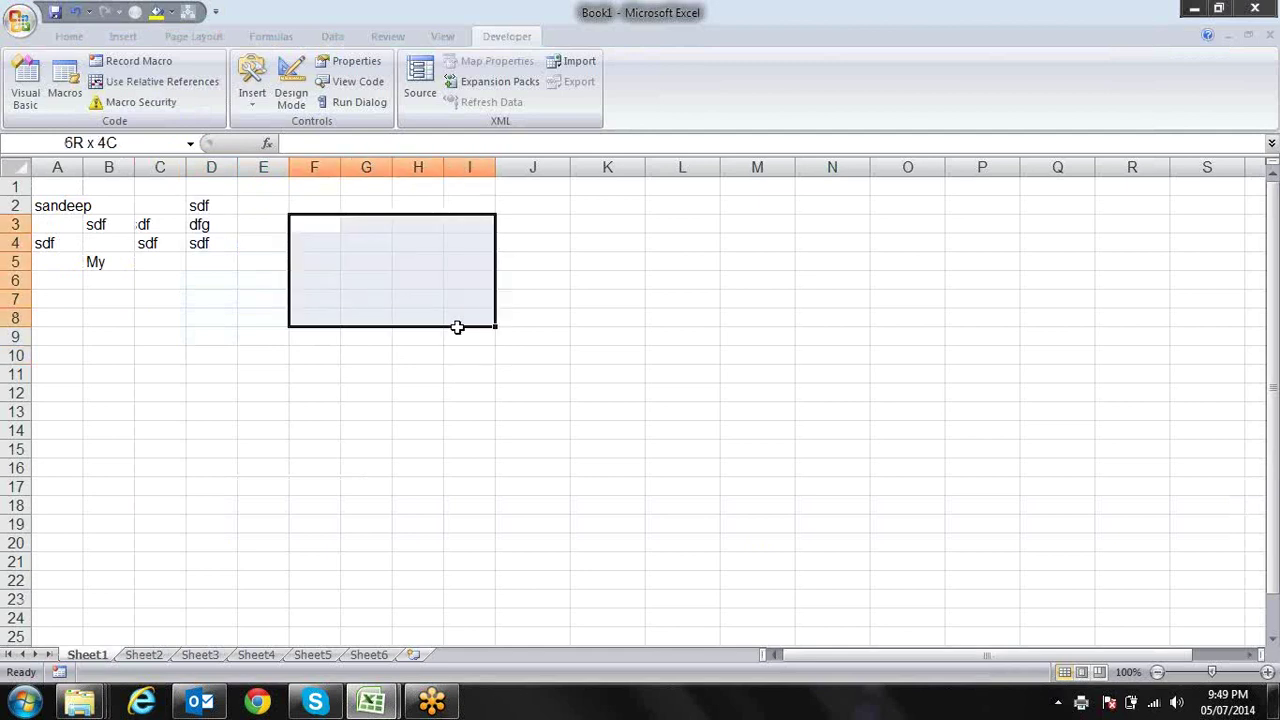
key(alt+F11)
click(385, 180)
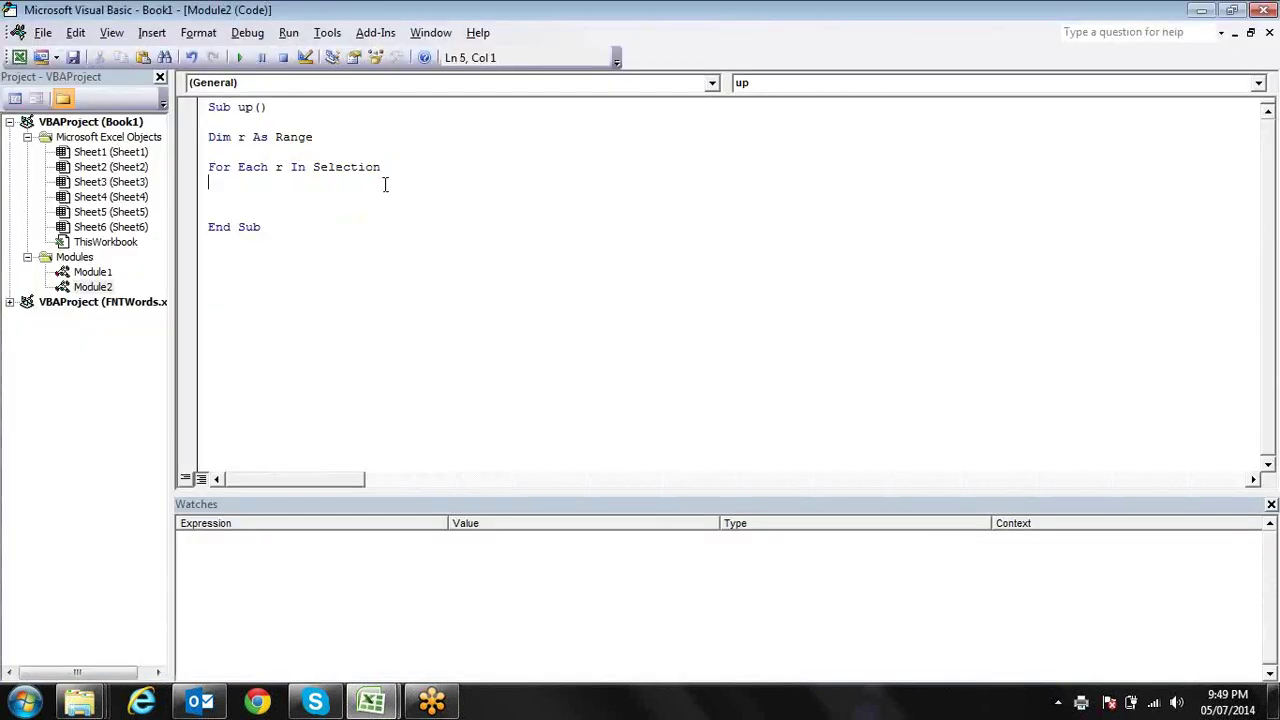
click(356, 167)
key(alt+Tab)
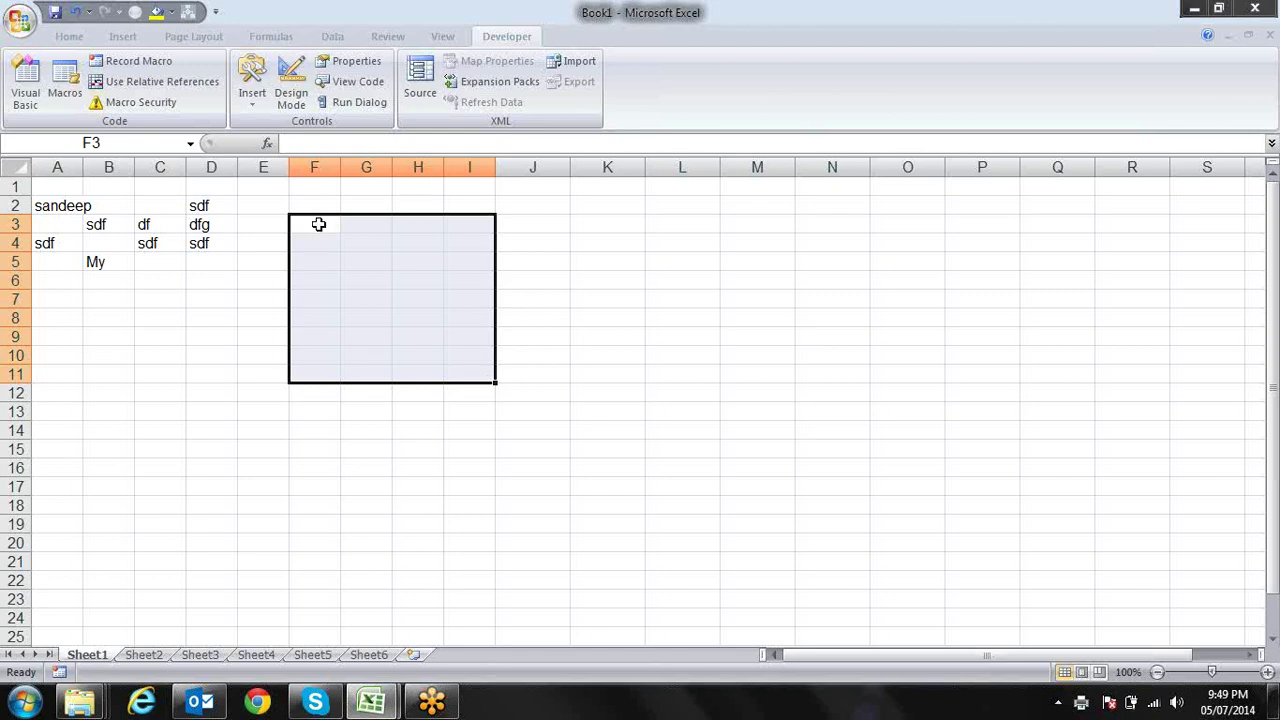
key(alt+F11)
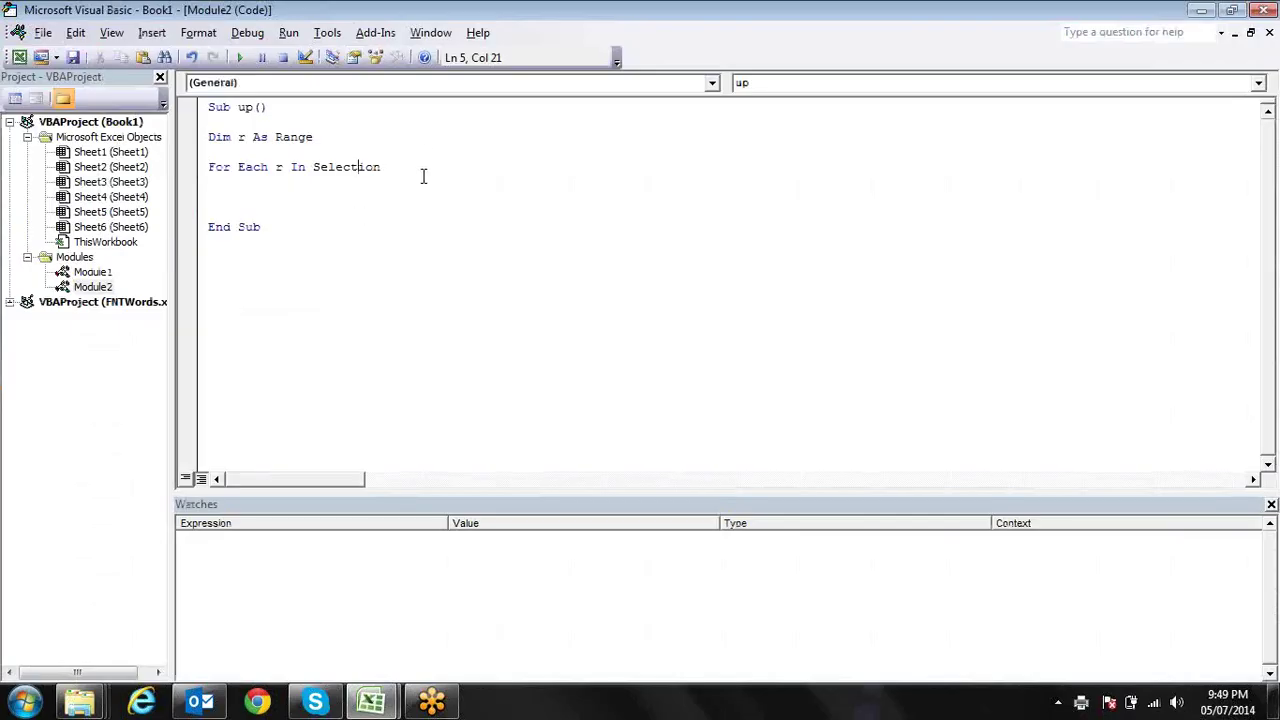
- Close the loop with a Next r line, leaving a blank line for the body
click(396, 170)
key(Return)
key(Return)
key(Return)
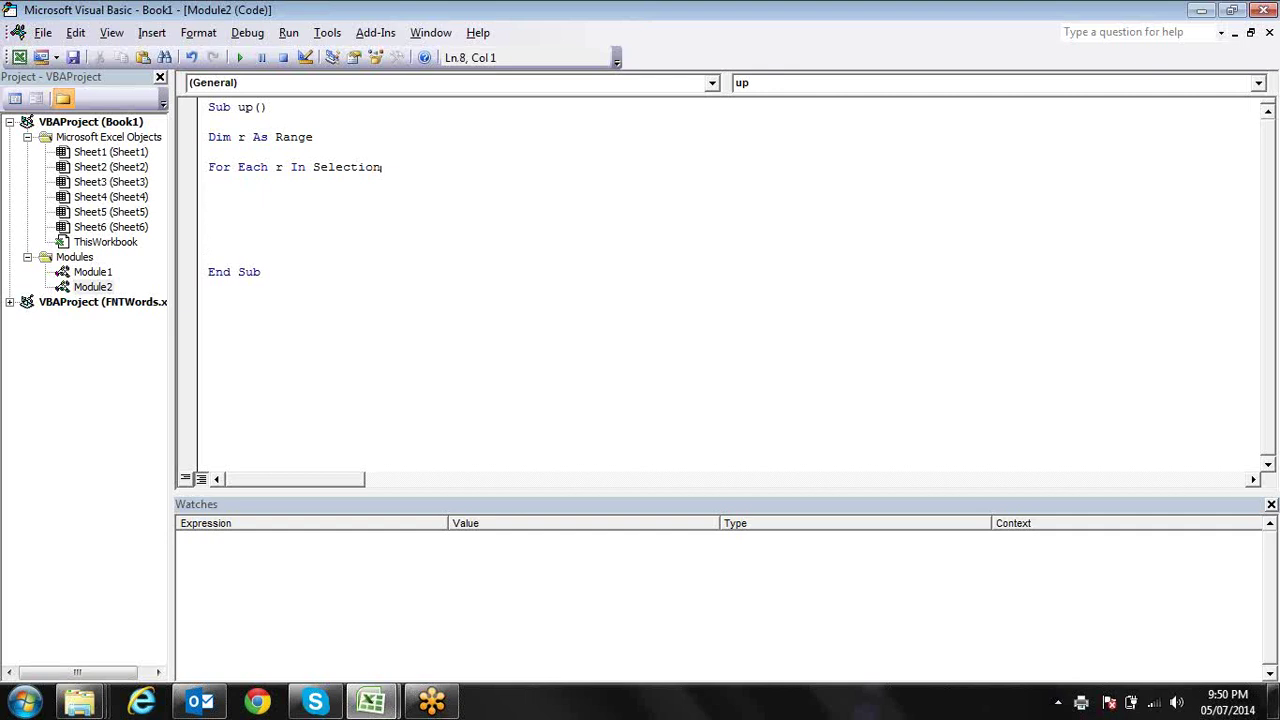
text(next r)
key(Return)
key(Up)
key(Up)
key(Up)
key(Down)
click(208, 186)
key(Return)
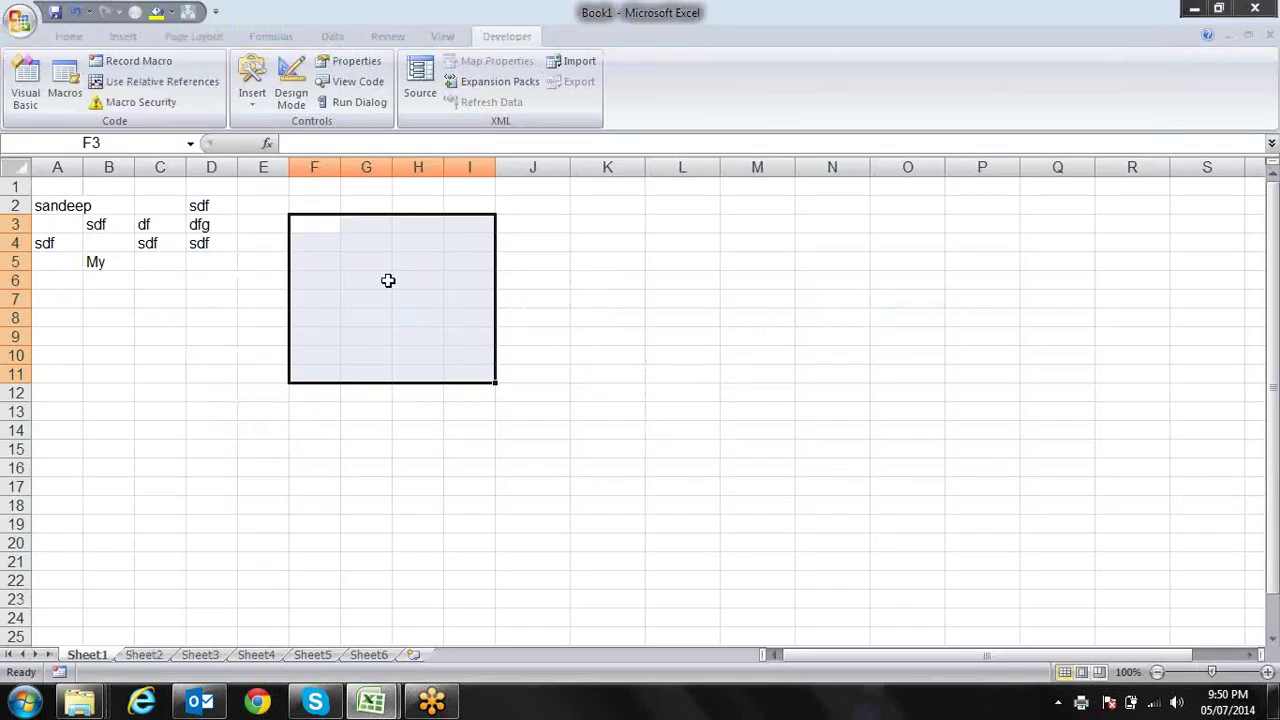
drag(315, 214, 320, 290)
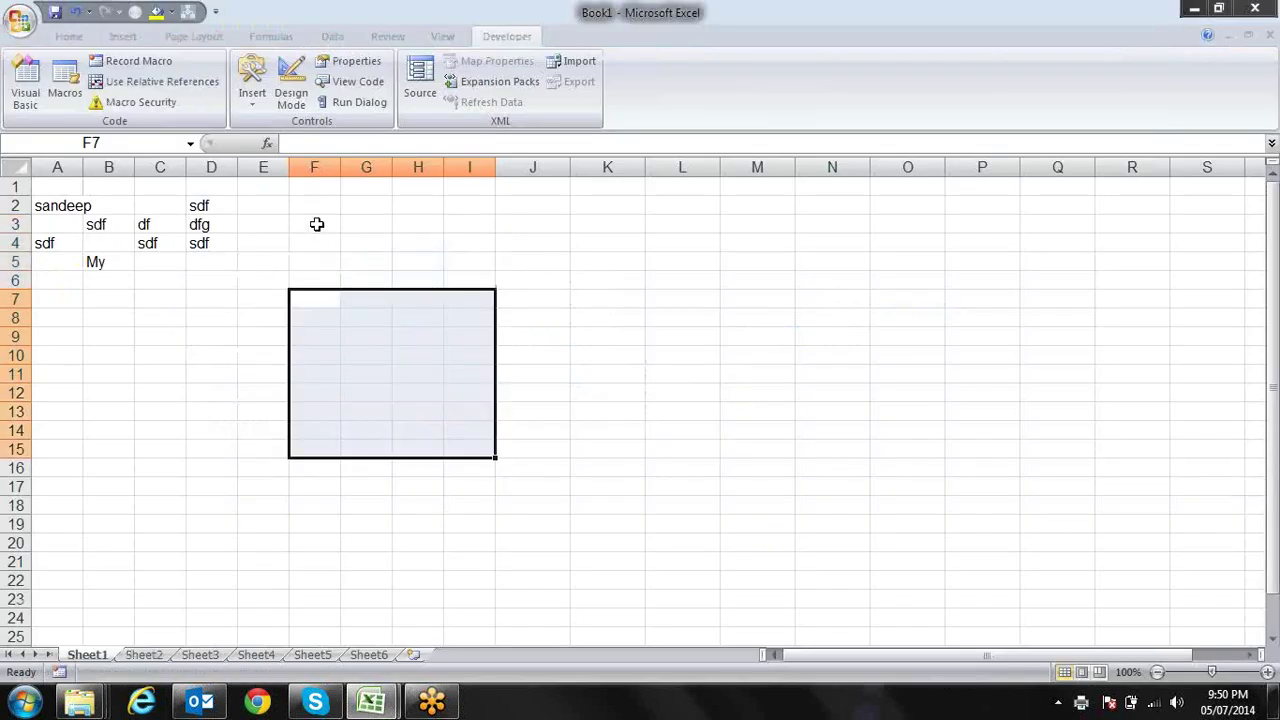
drag(317, 223, 323, 258)
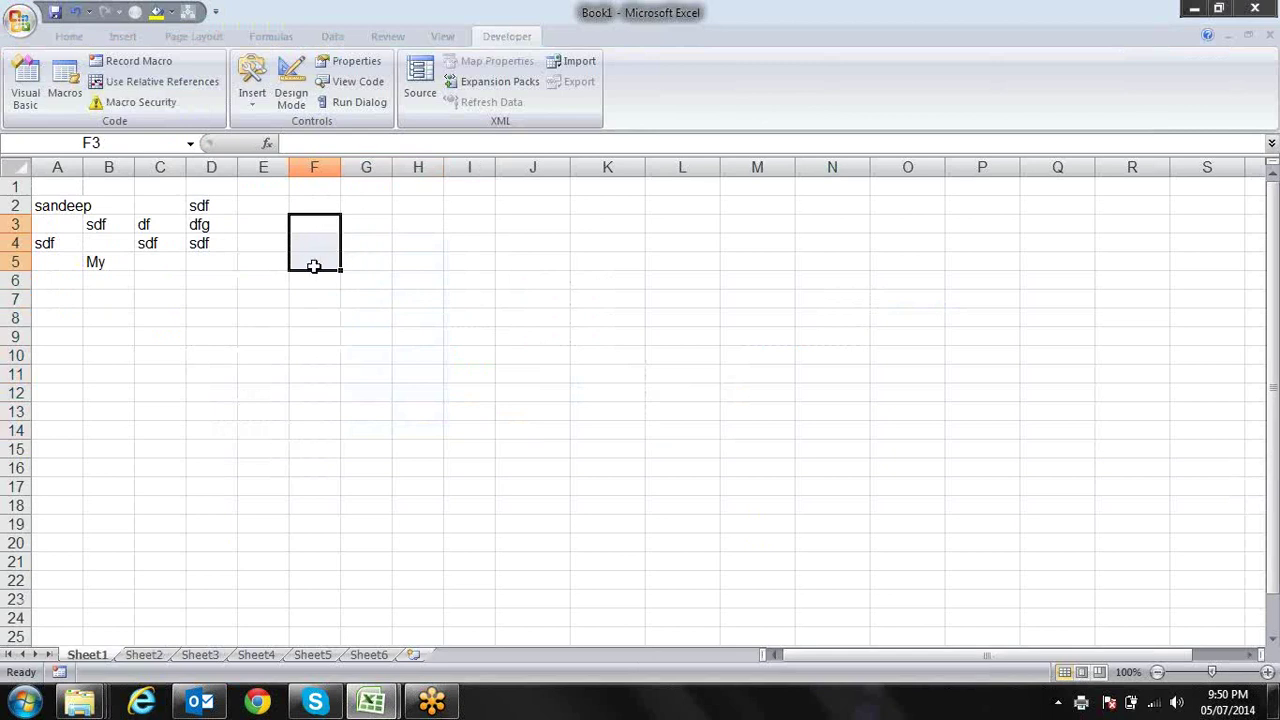
click(217, 313)
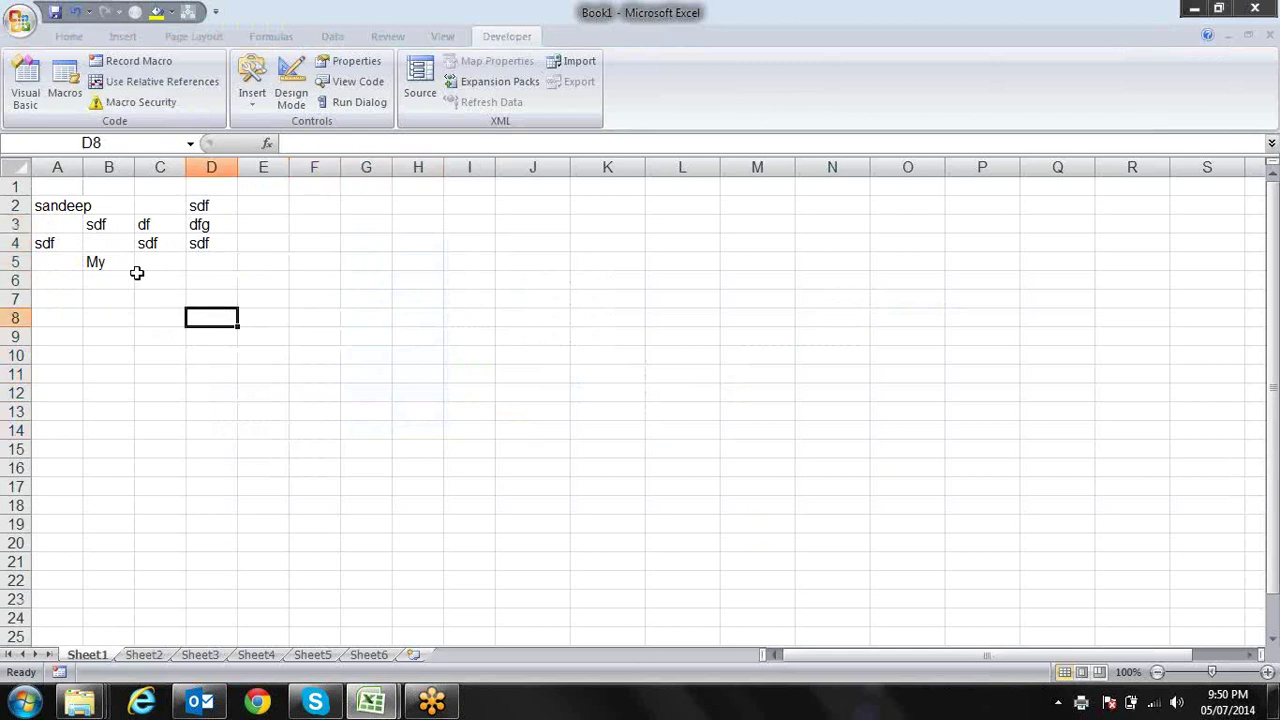
key(alt+F11)
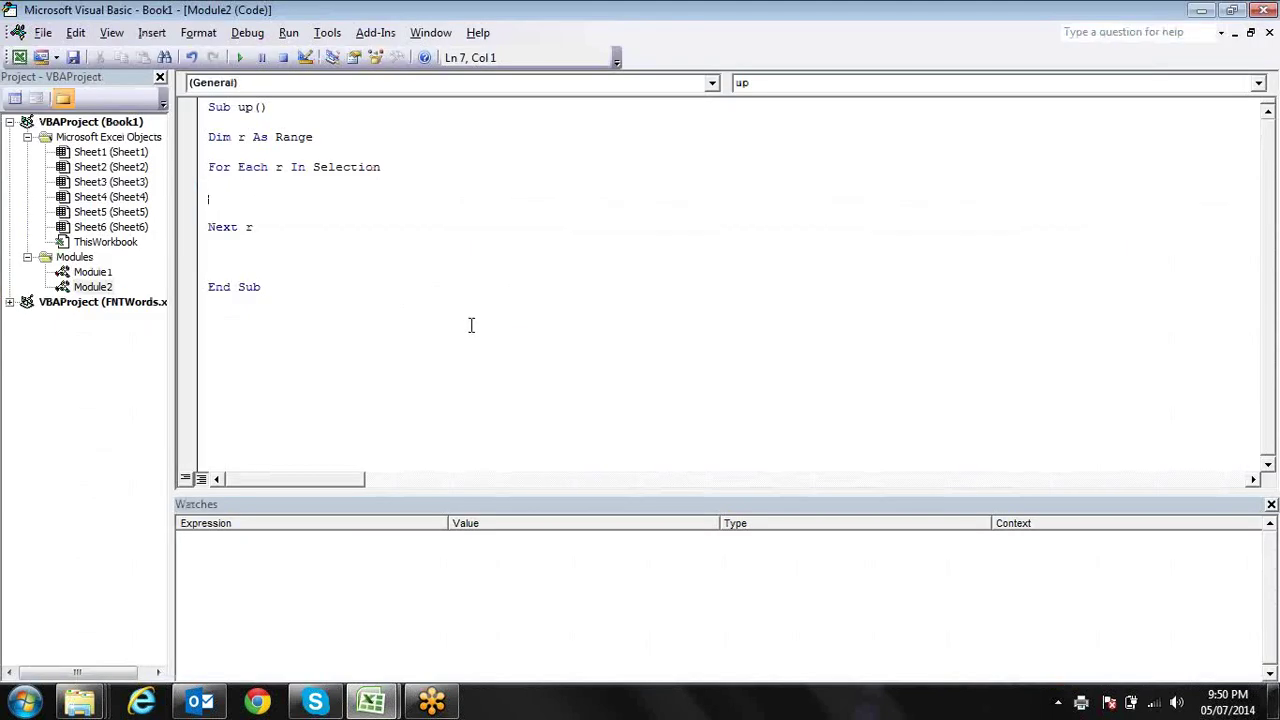
- Select E2, then write r.Value = UCase(r.Value) as the loop body and return to Excel
key(alt+F11)
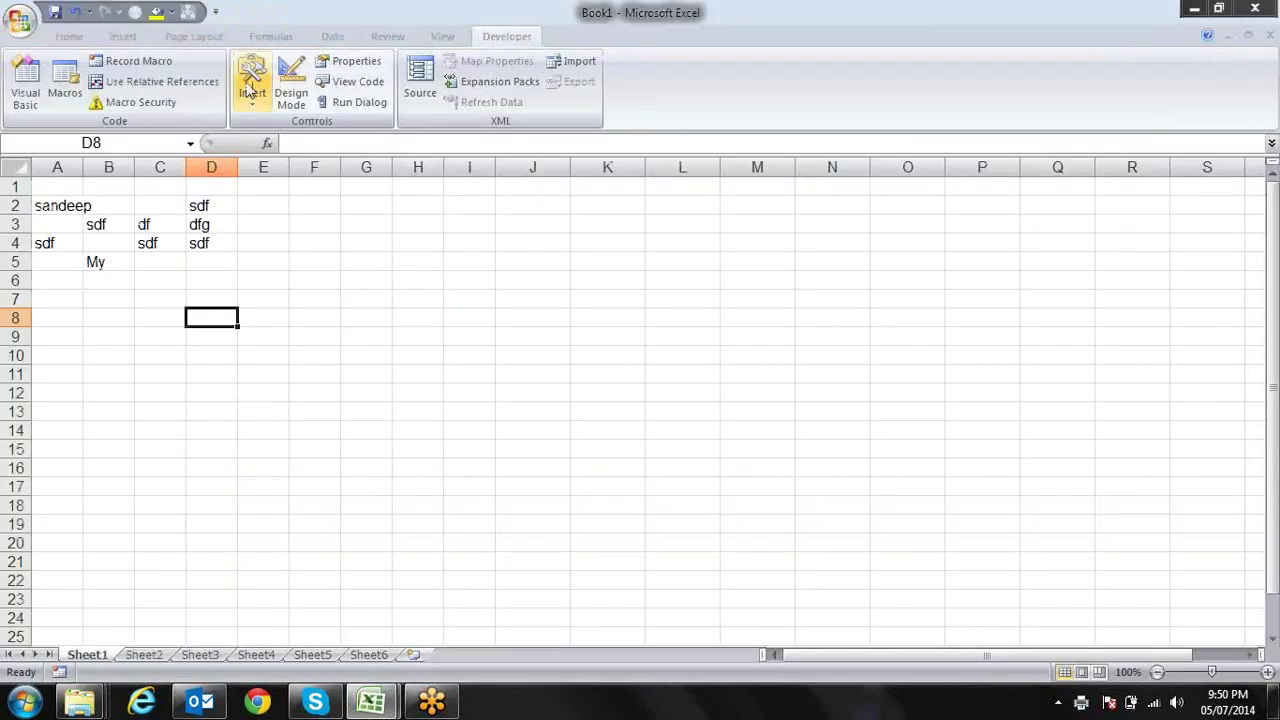
click(255, 211)
key(alt+F11)
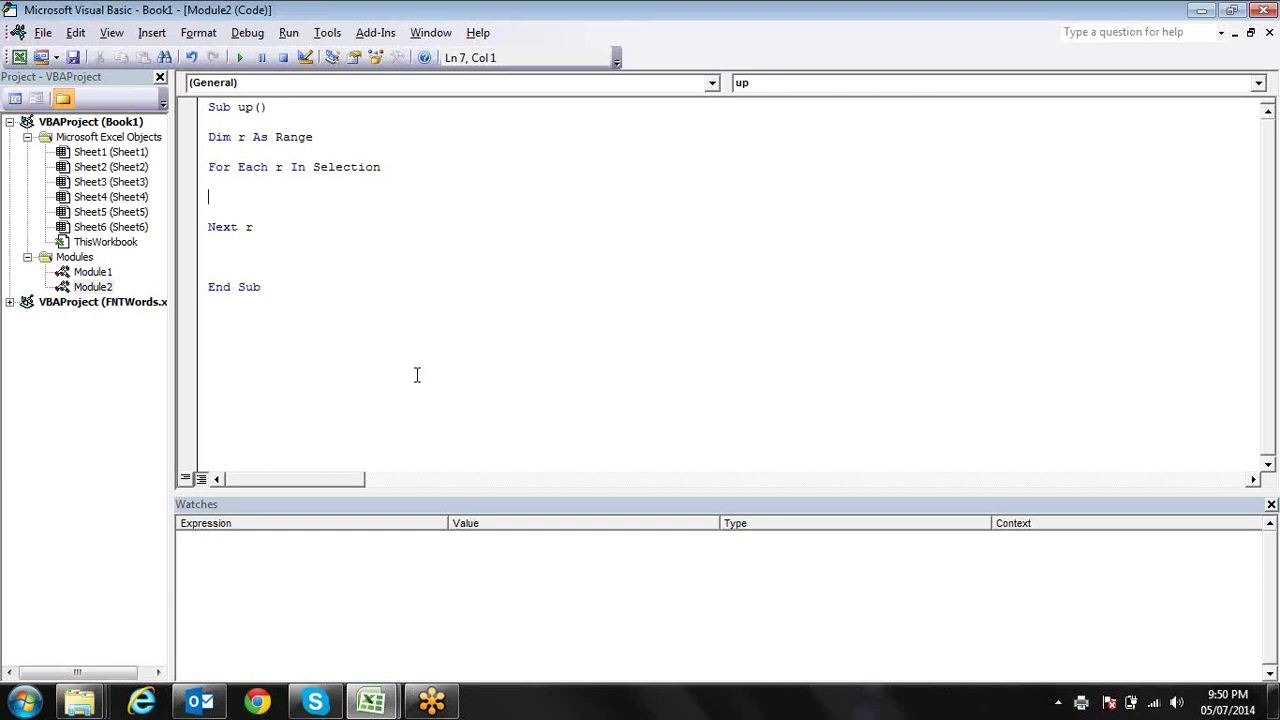
text(r.vl)
key(Down)
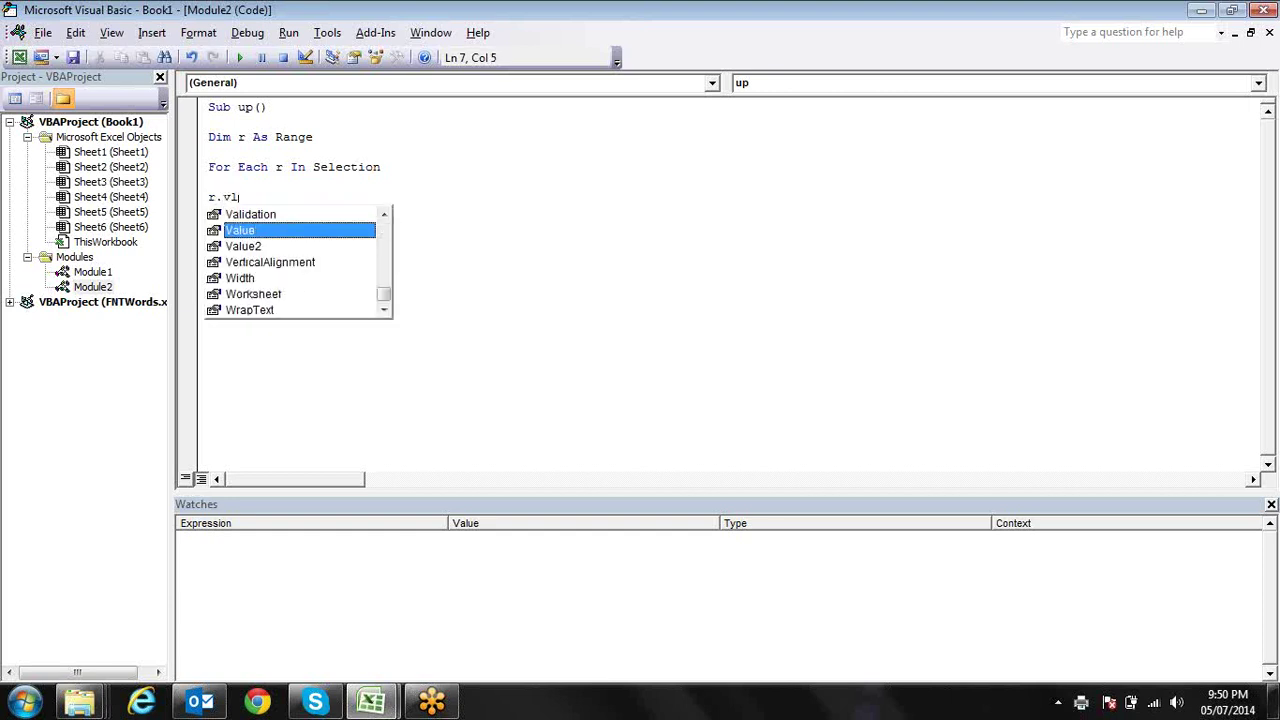
key(Tab)
text(=)
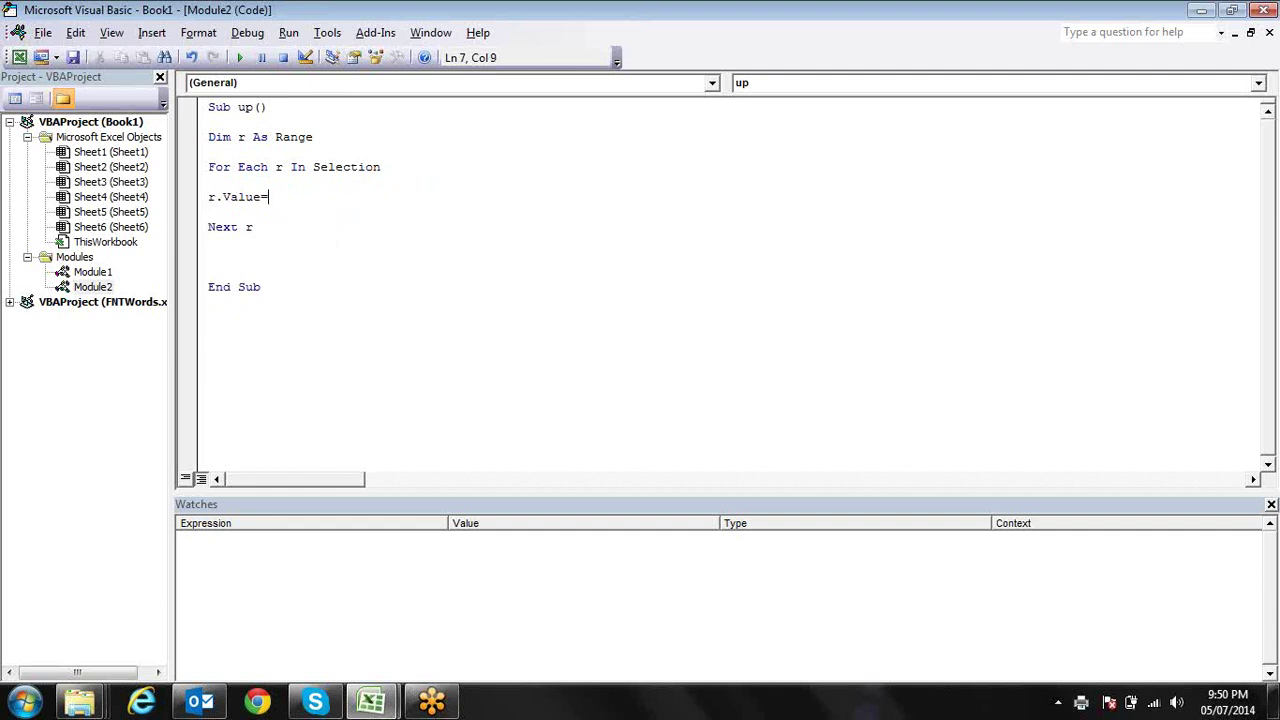
text(ucase)
text(()
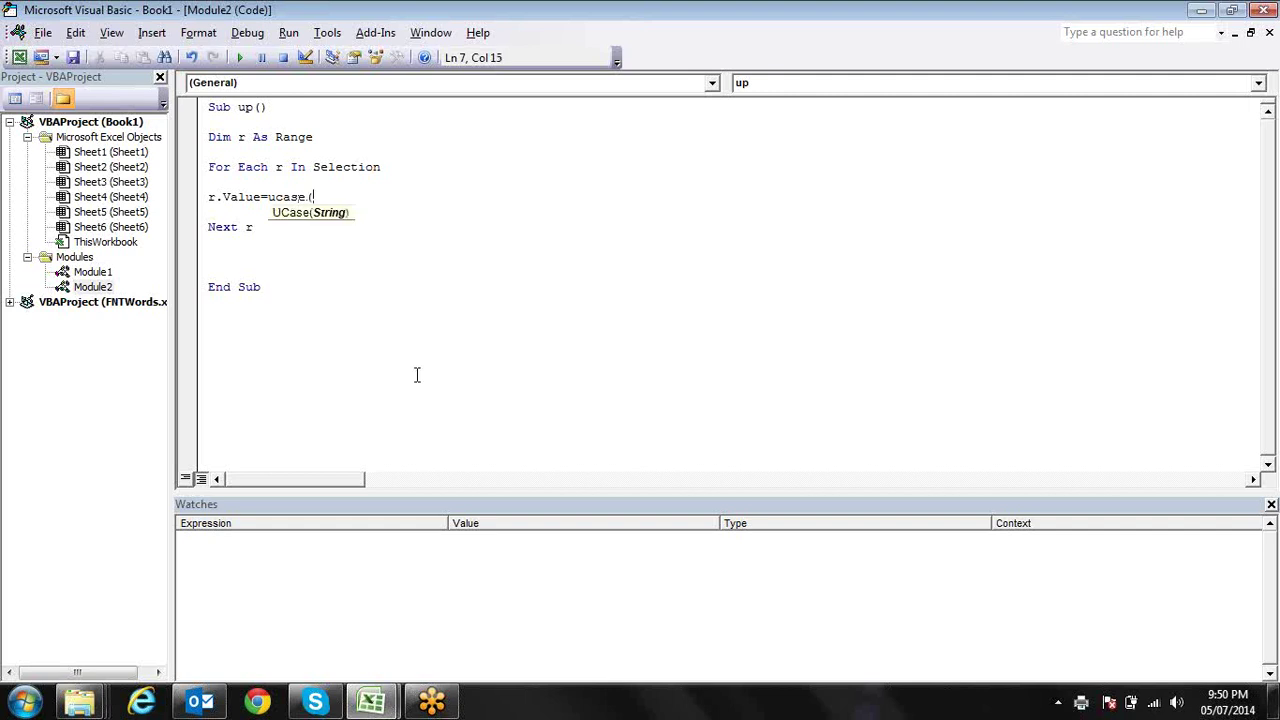
text(r.v)
key(Down)
key(Tab)
text())
key(Return)
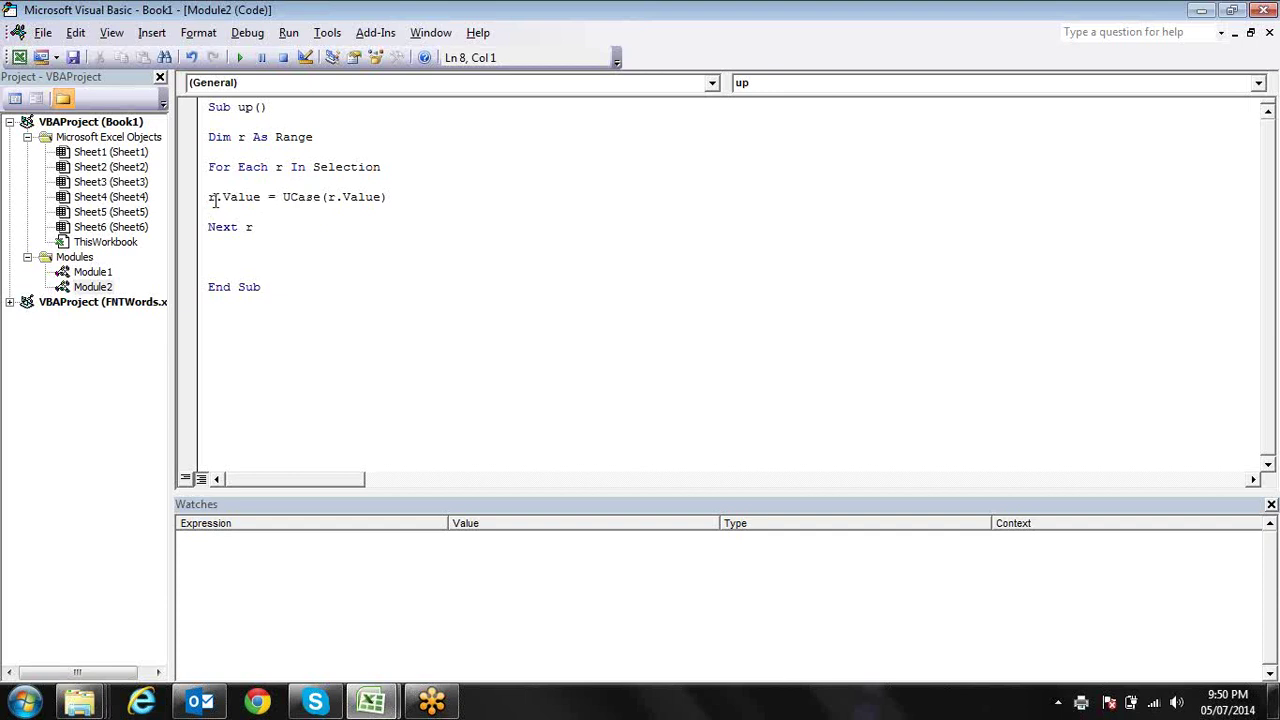
key(alt+F11)
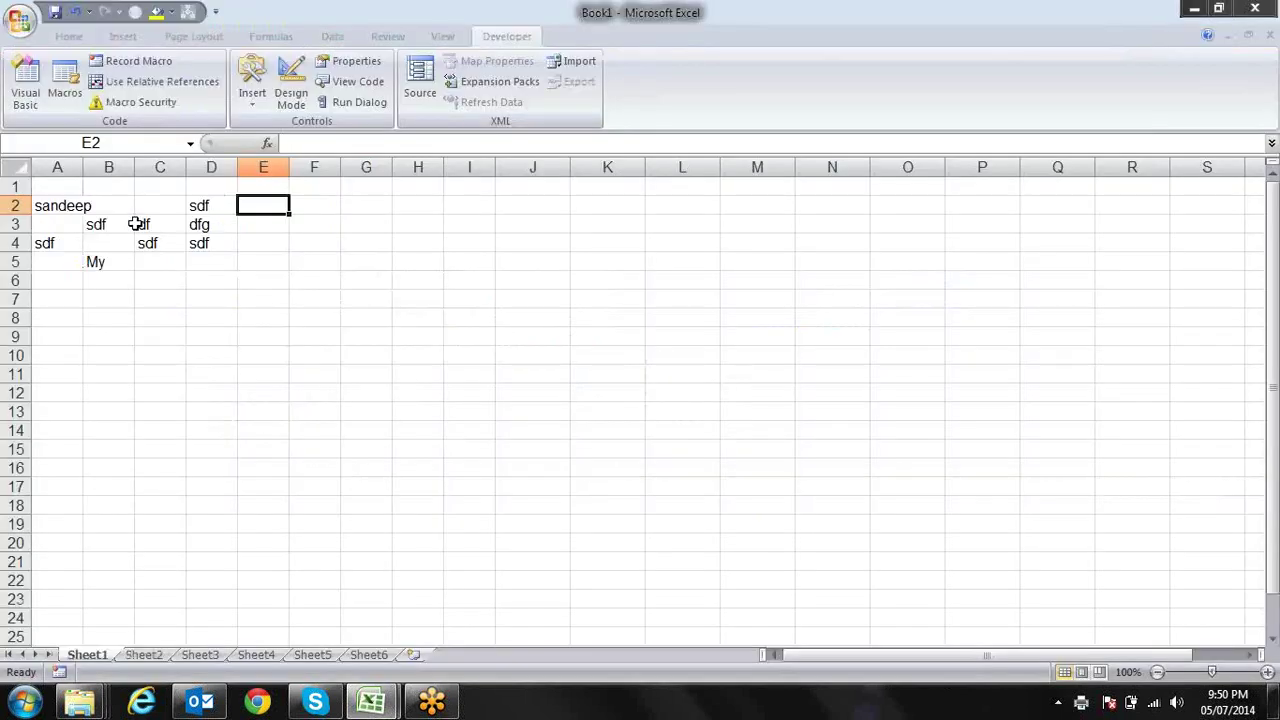
- Select A2:D5 and run the up macro to make every entry uppercase
mouse_move(43, 206)
mouse_down()
mouse_move(188, 229)
mouse_move(203, 260)
mouse_up()
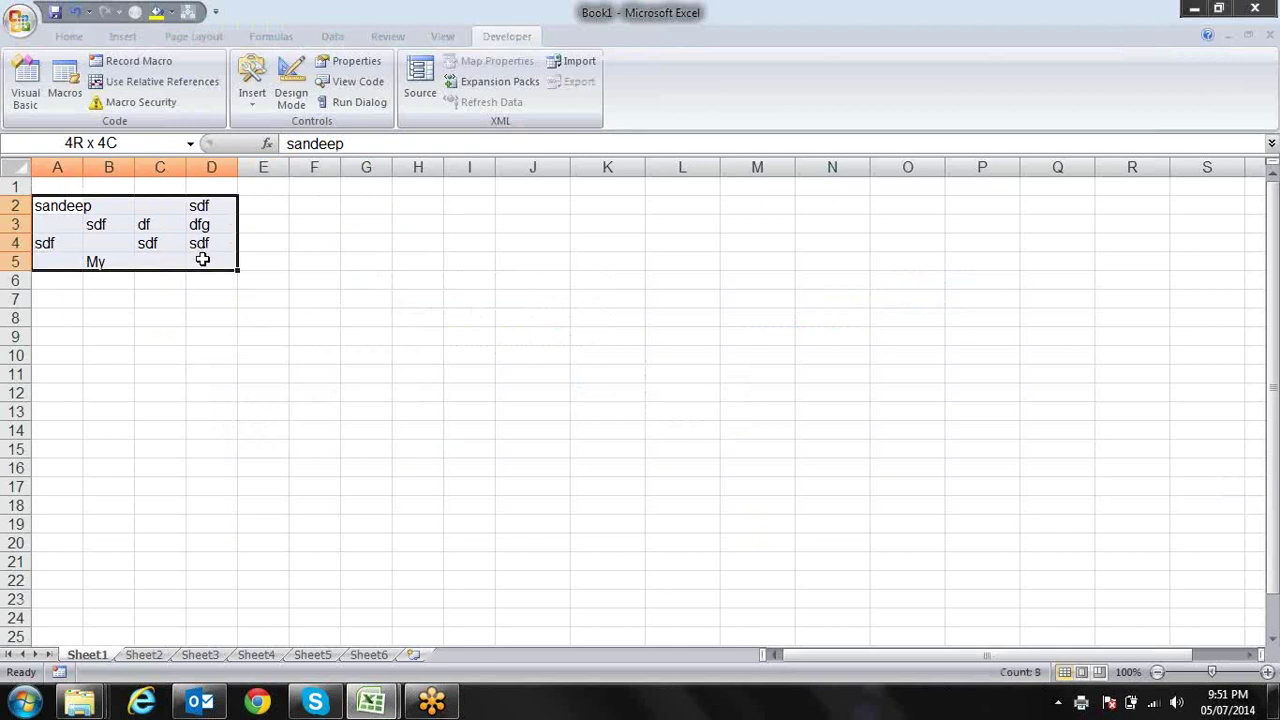
click(64, 82)
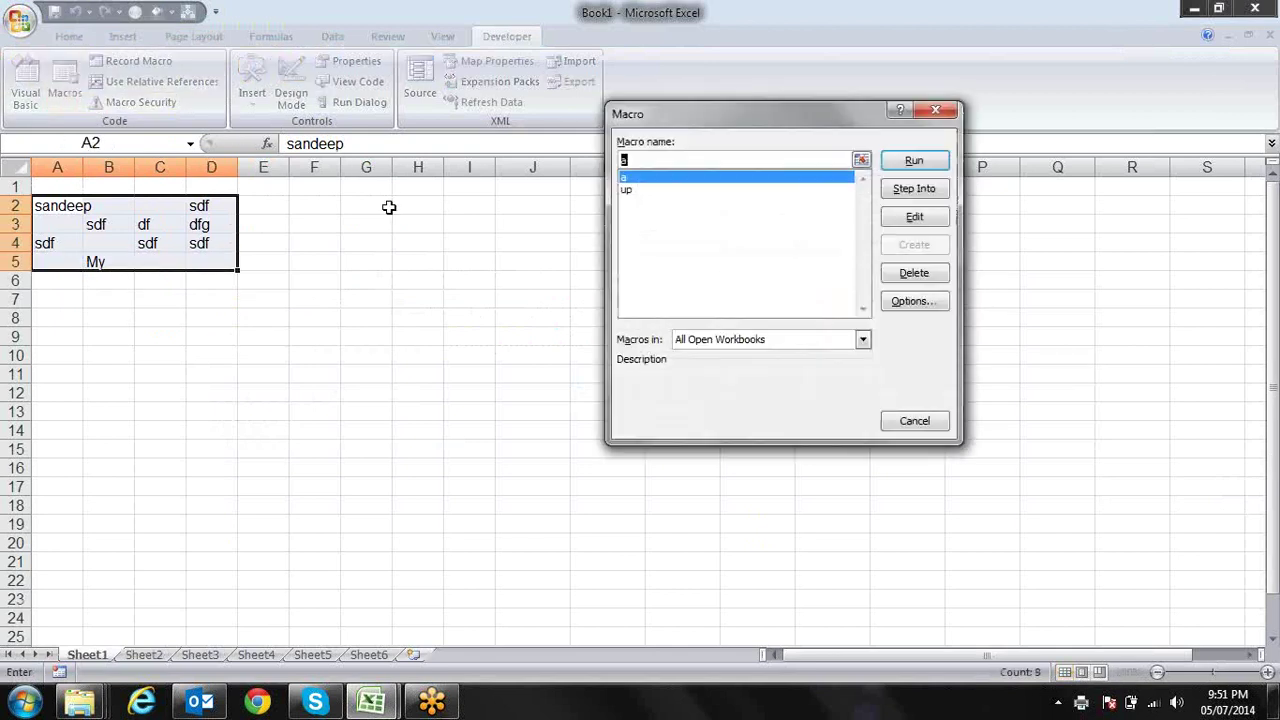
click(638, 191)
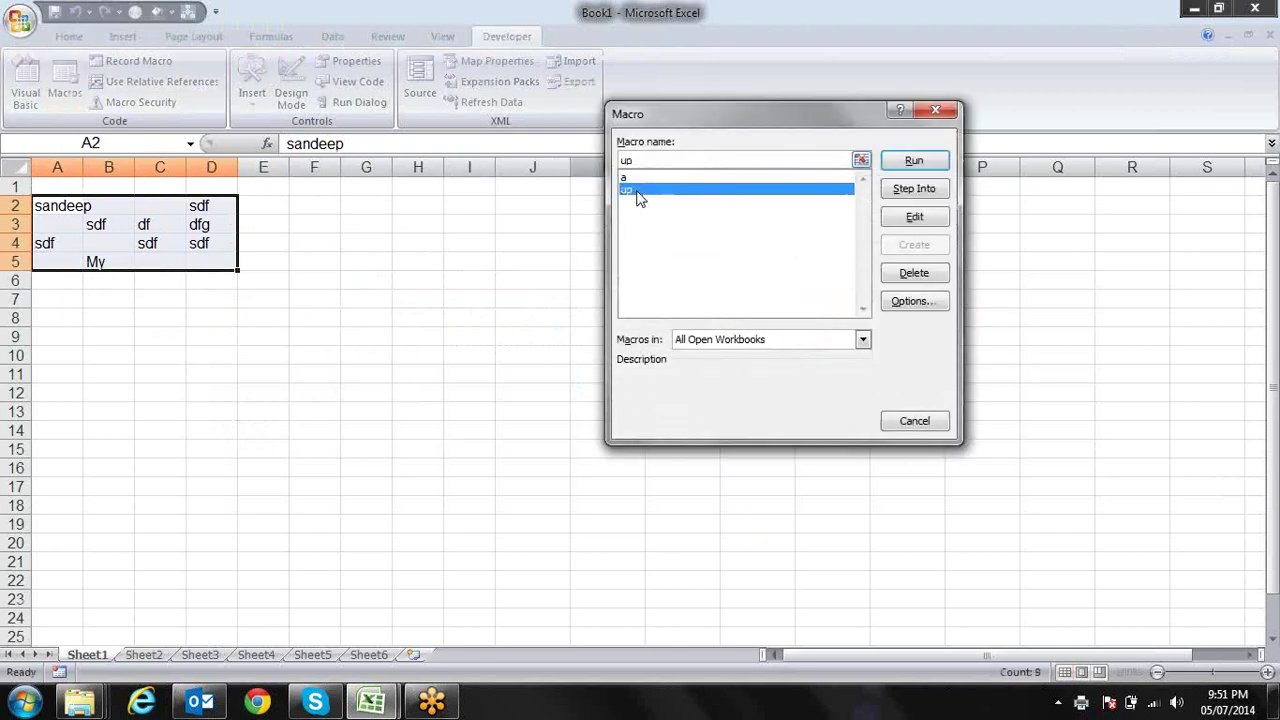
click(923, 165)
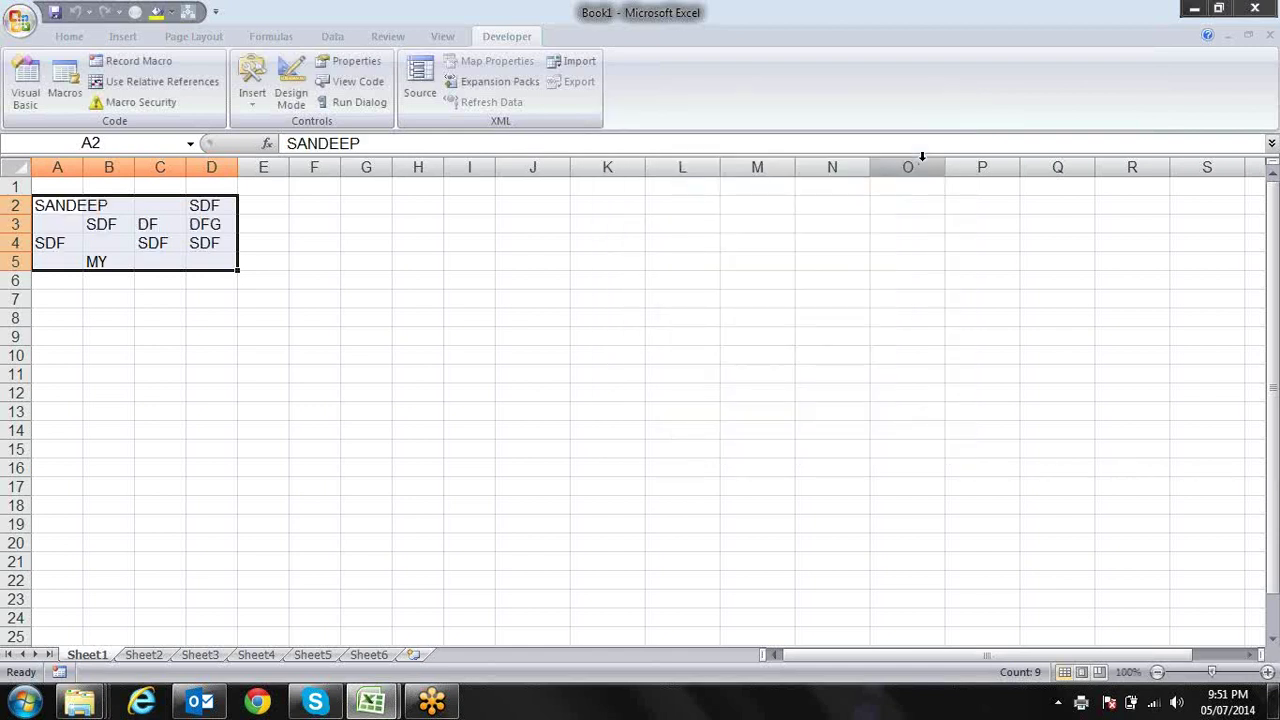
- Reselect A2:D5, review the up macro code in the VBA editor, then return to the Home tab
click(374, 245)
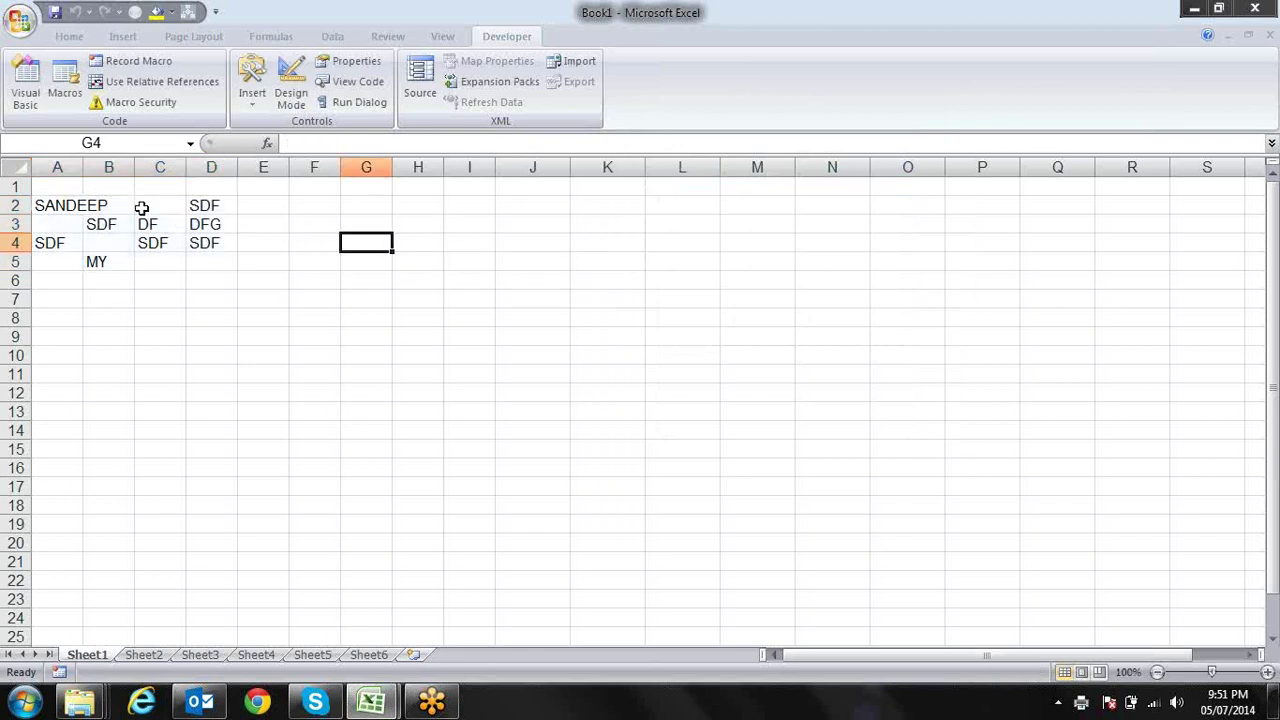
drag(625, 224, 580, 210)
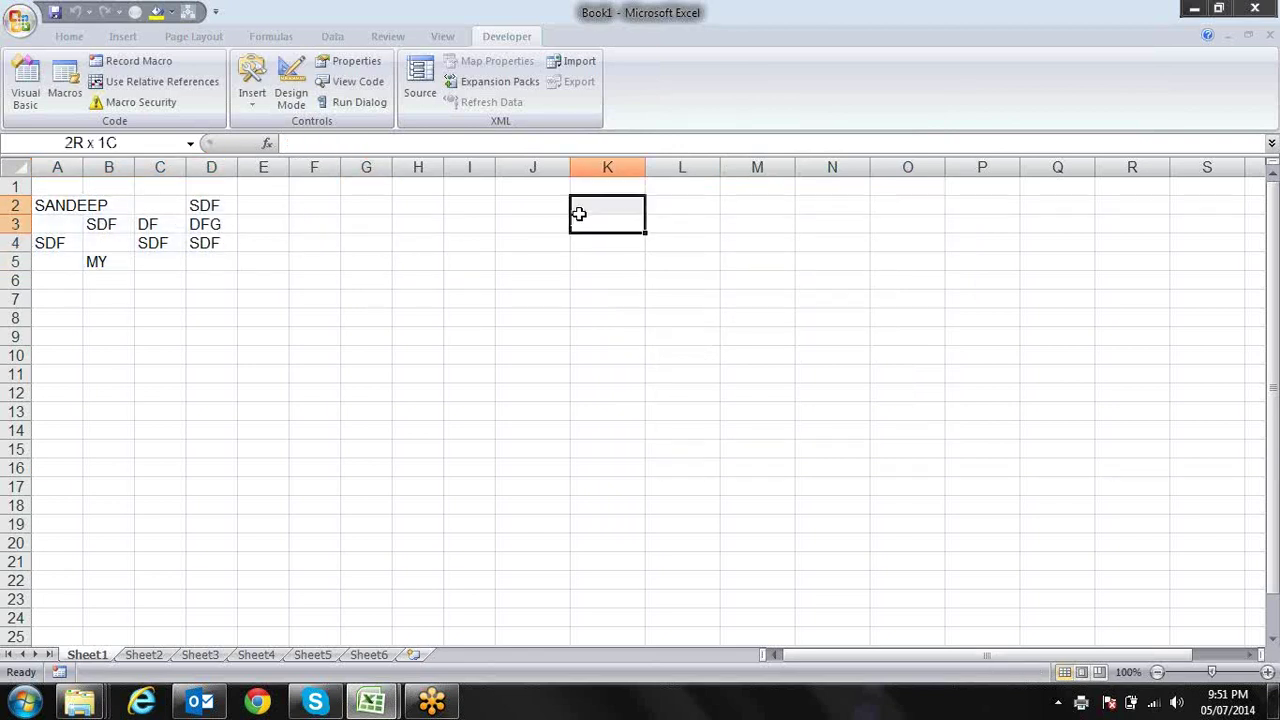
click(506, 210)
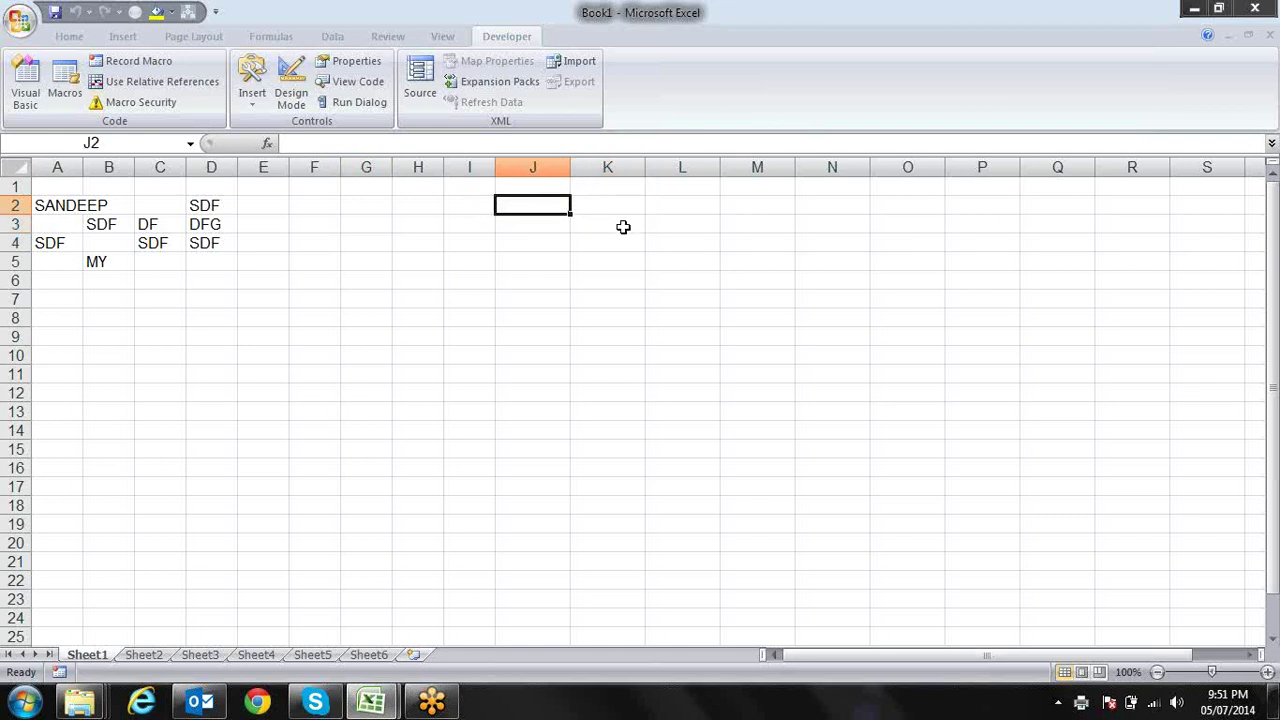
drag(62, 202, 198, 269)
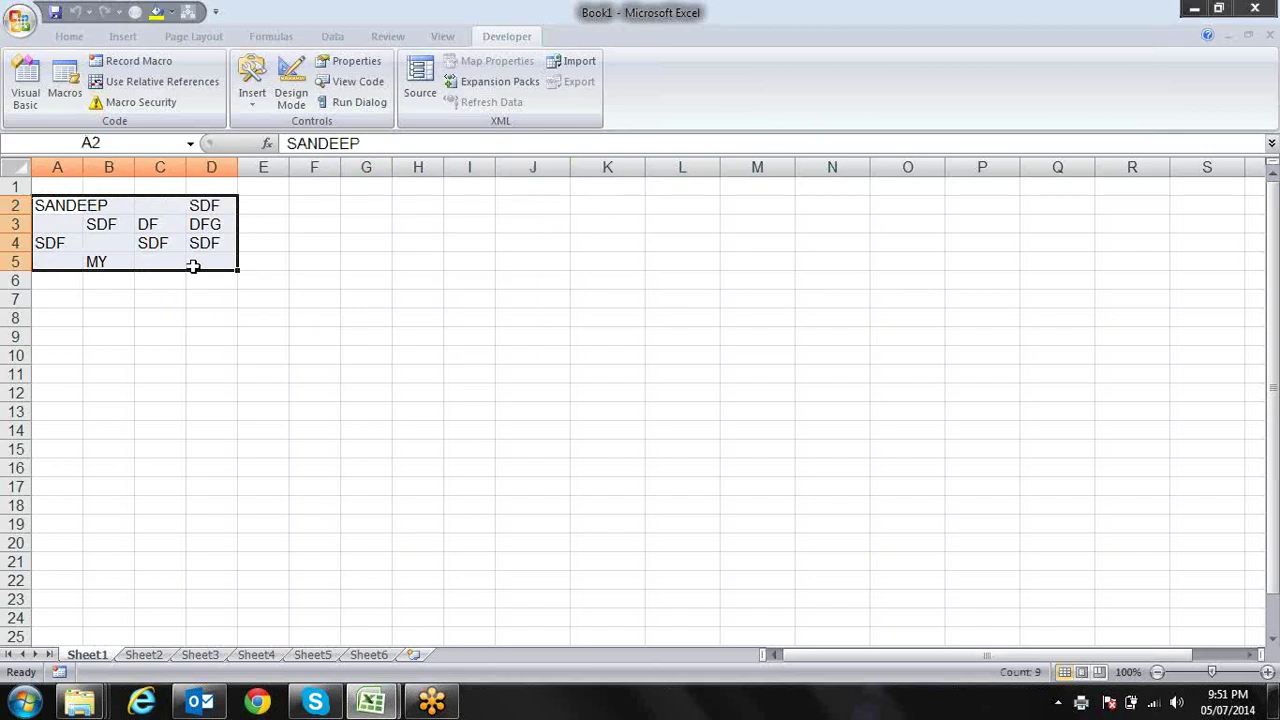
key(alt+F11)
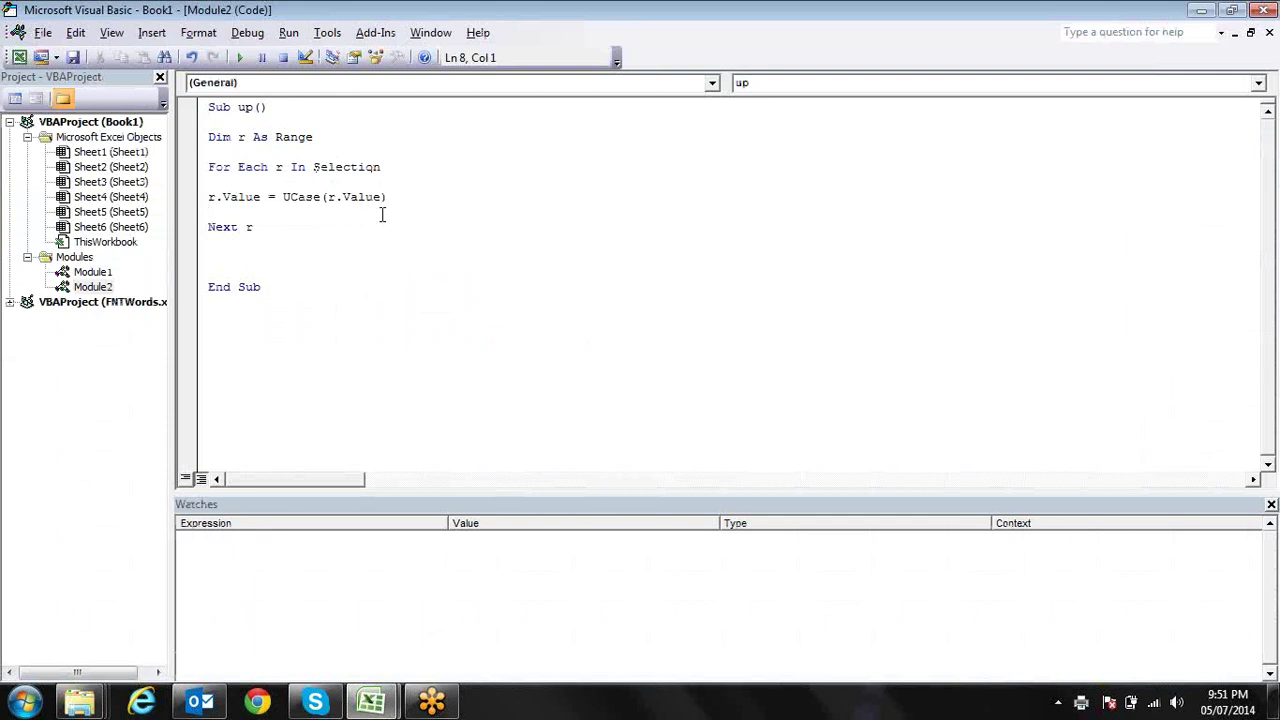
key(alt+Tab)
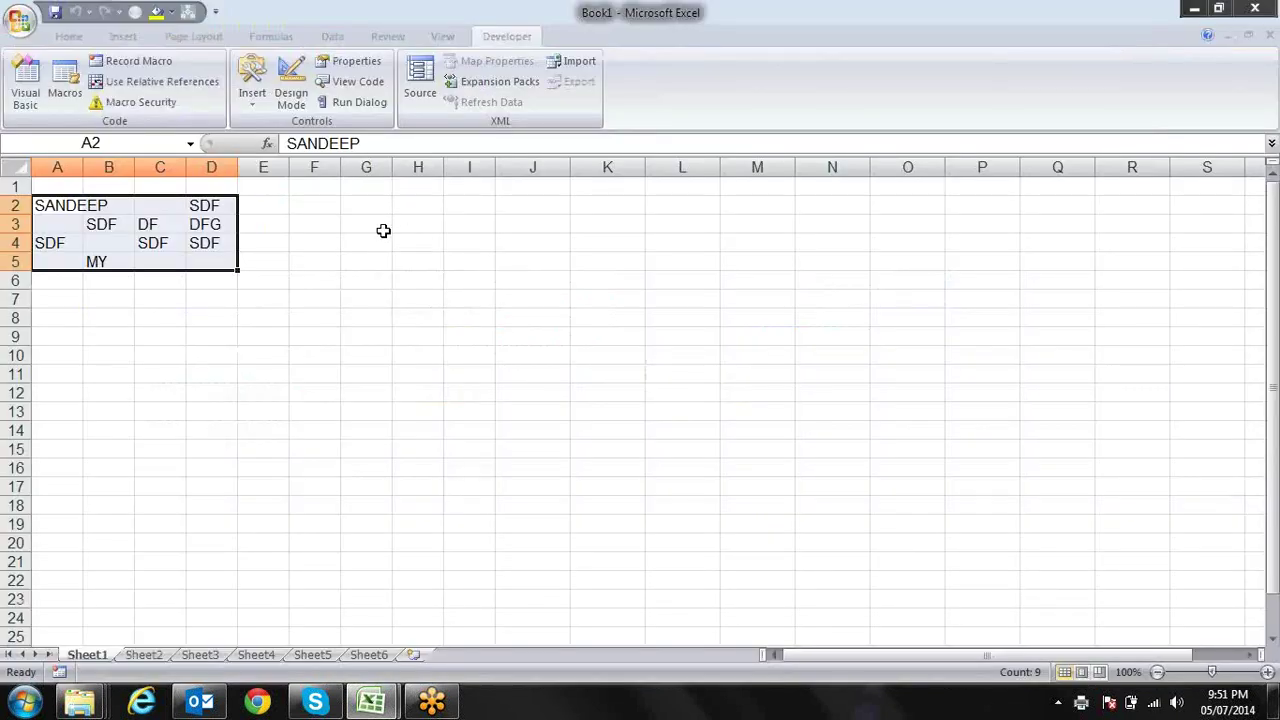
click(383, 228)
click(70, 37)
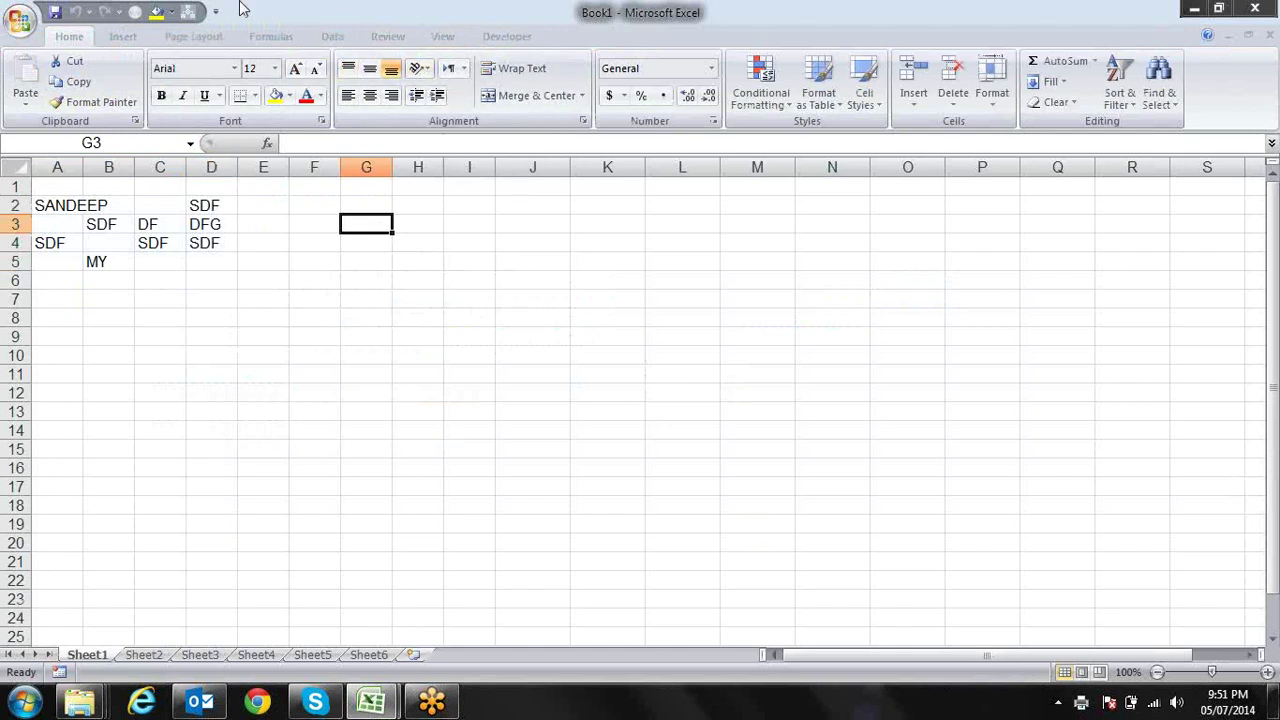
- Draw a rectangle right of the data near row 3 labelled 'Upper'
click(123, 37)
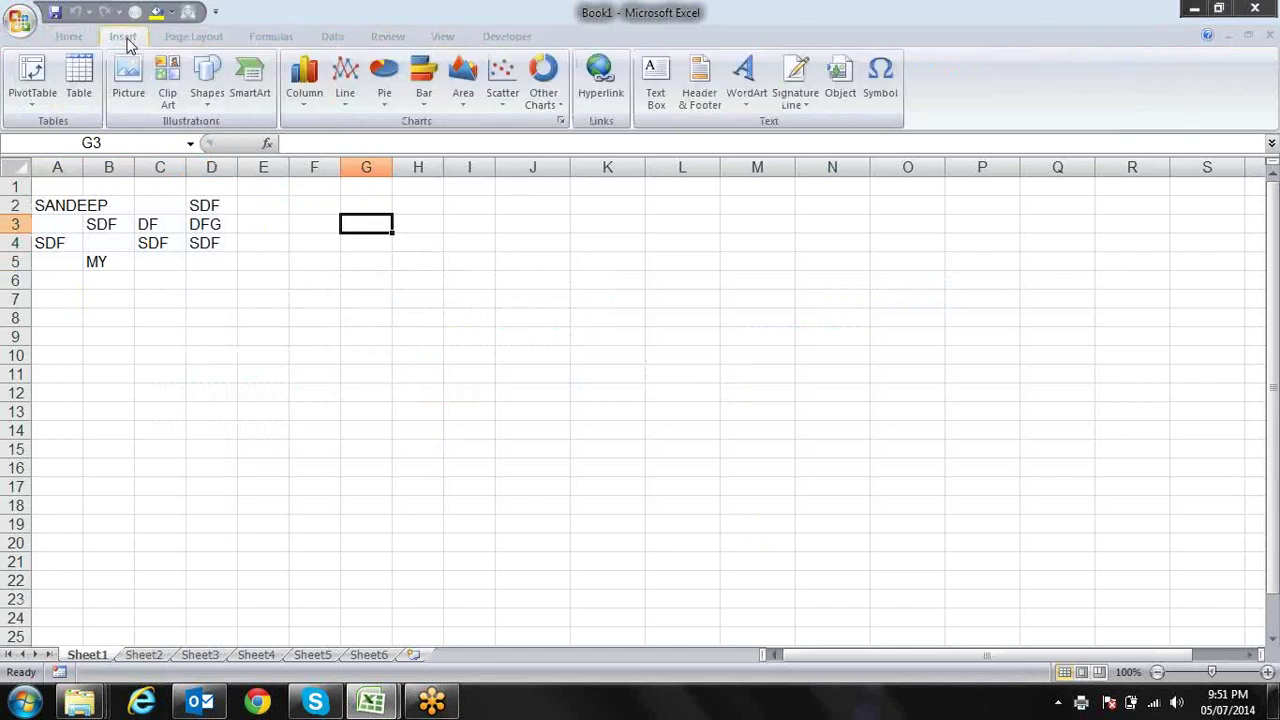
click(213, 96)
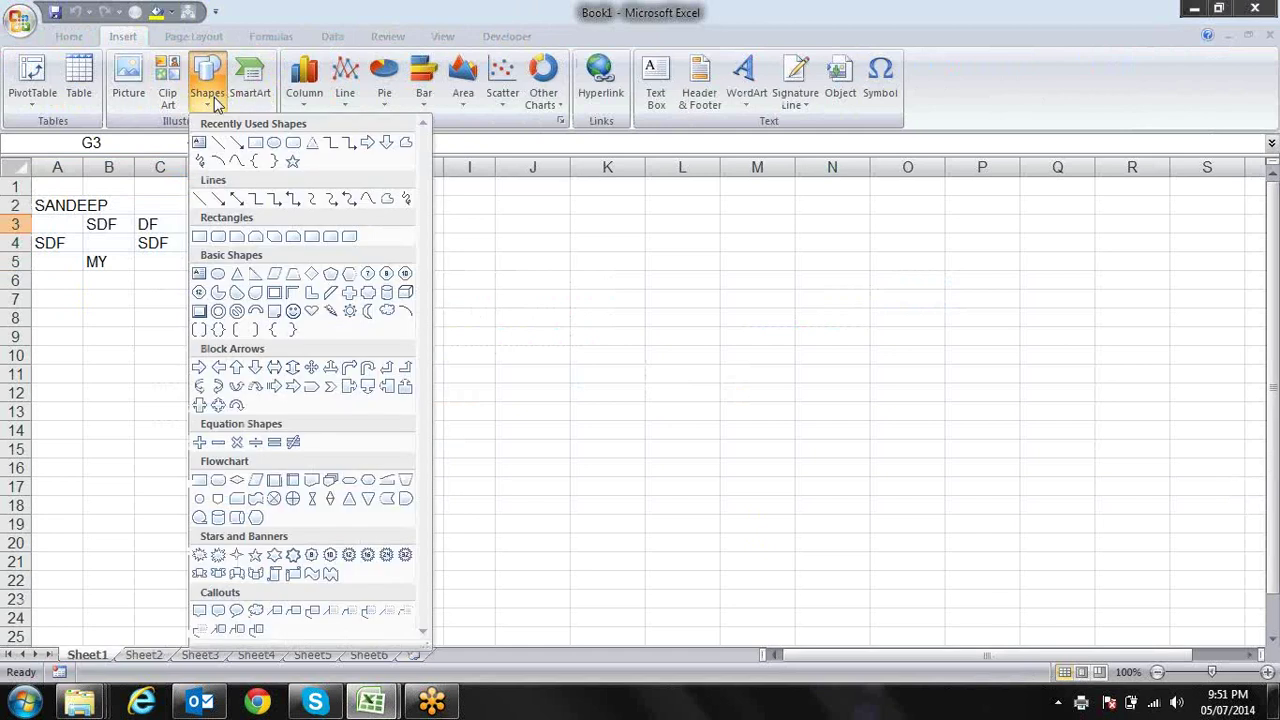
click(256, 146)
drag(485, 206, 660, 246)
text(Upper)
click(750, 236)
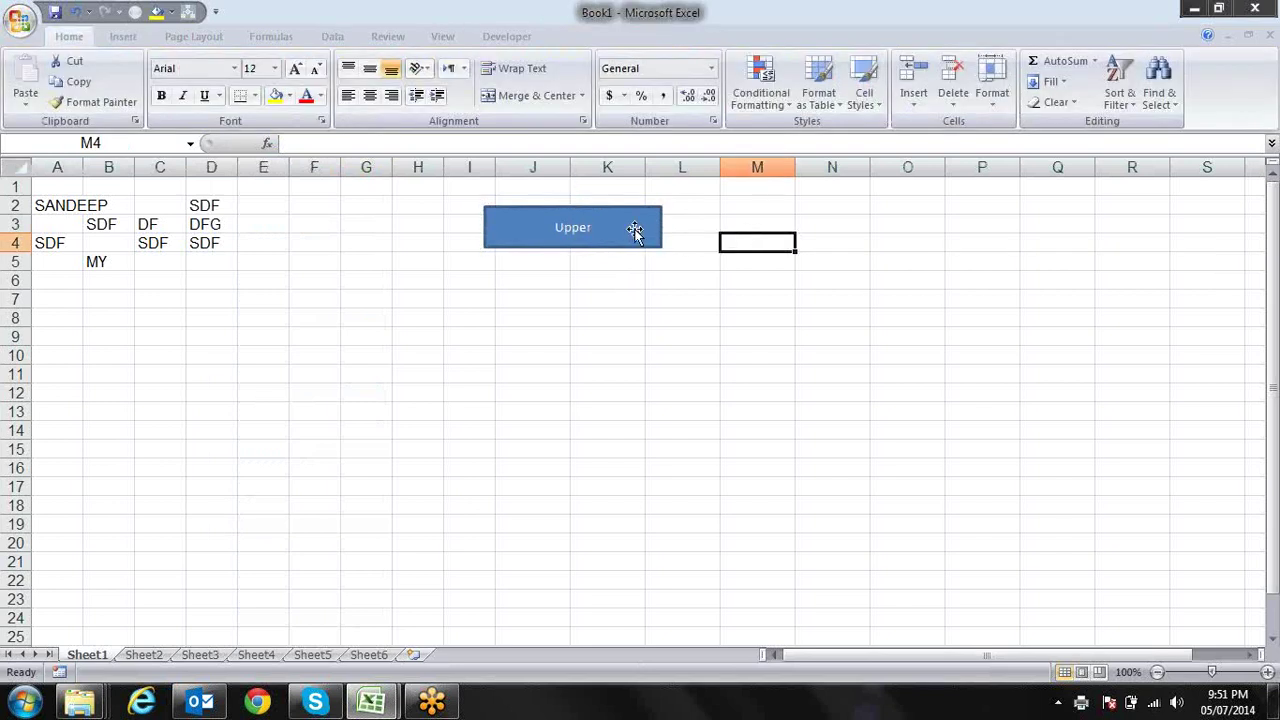
- Duplicate the Upper rectangle, move the copy to its right, and relabel it 'Lower'
click(634, 231)
key(ctrl+d)
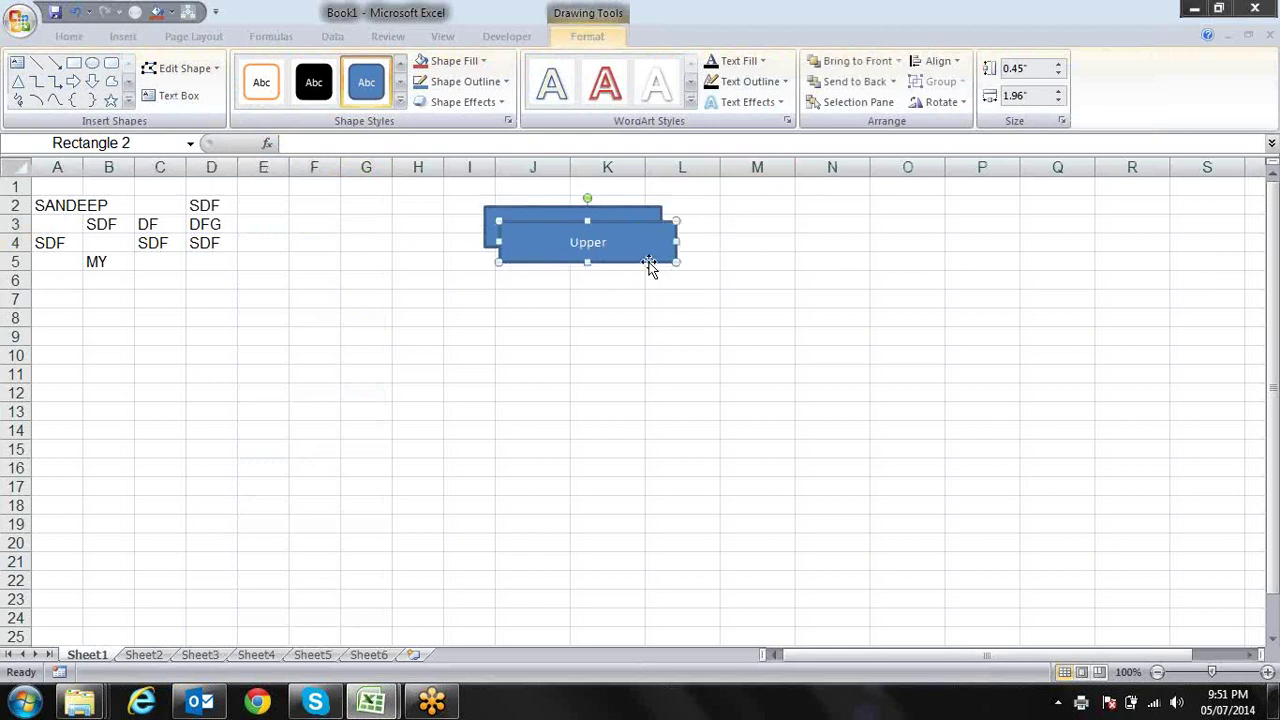
mouse_move(623, 249)
mouse_down()
mouse_move(818, 236)
mouse_move(800, 232)
mouse_up()
double_click(763, 232)
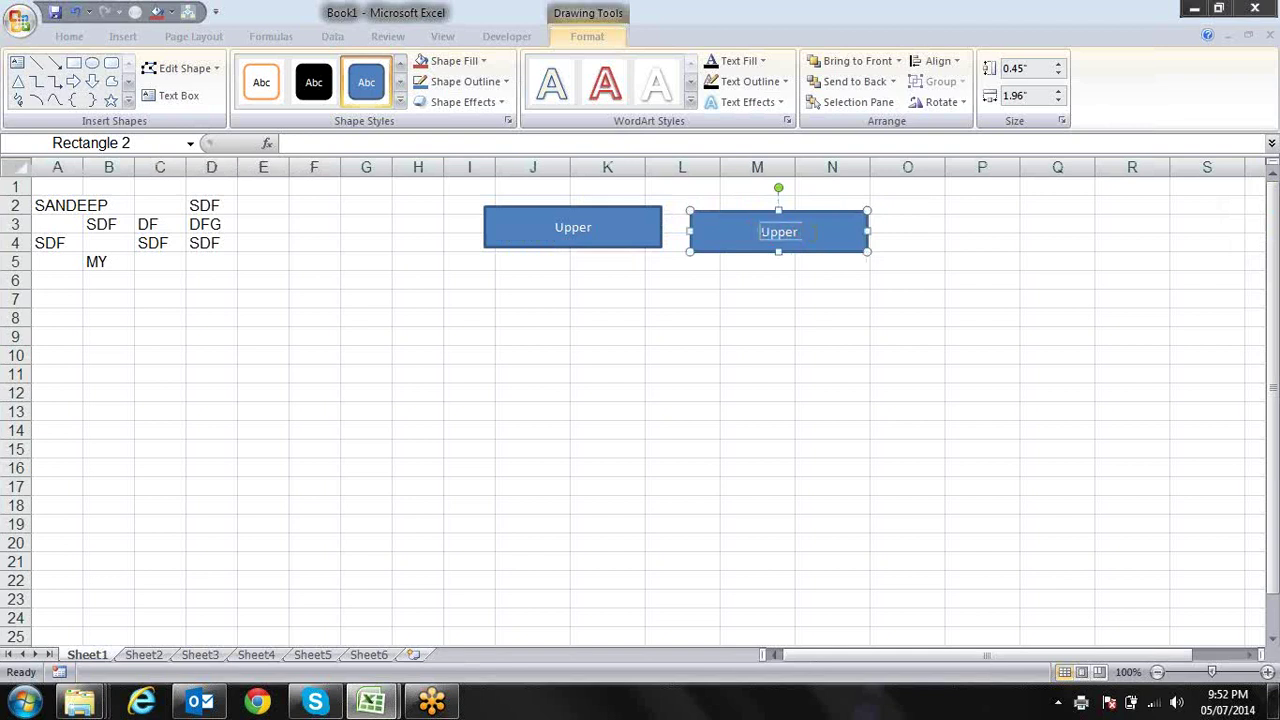
key(BackSpace)
text(wer)
click(750, 310)
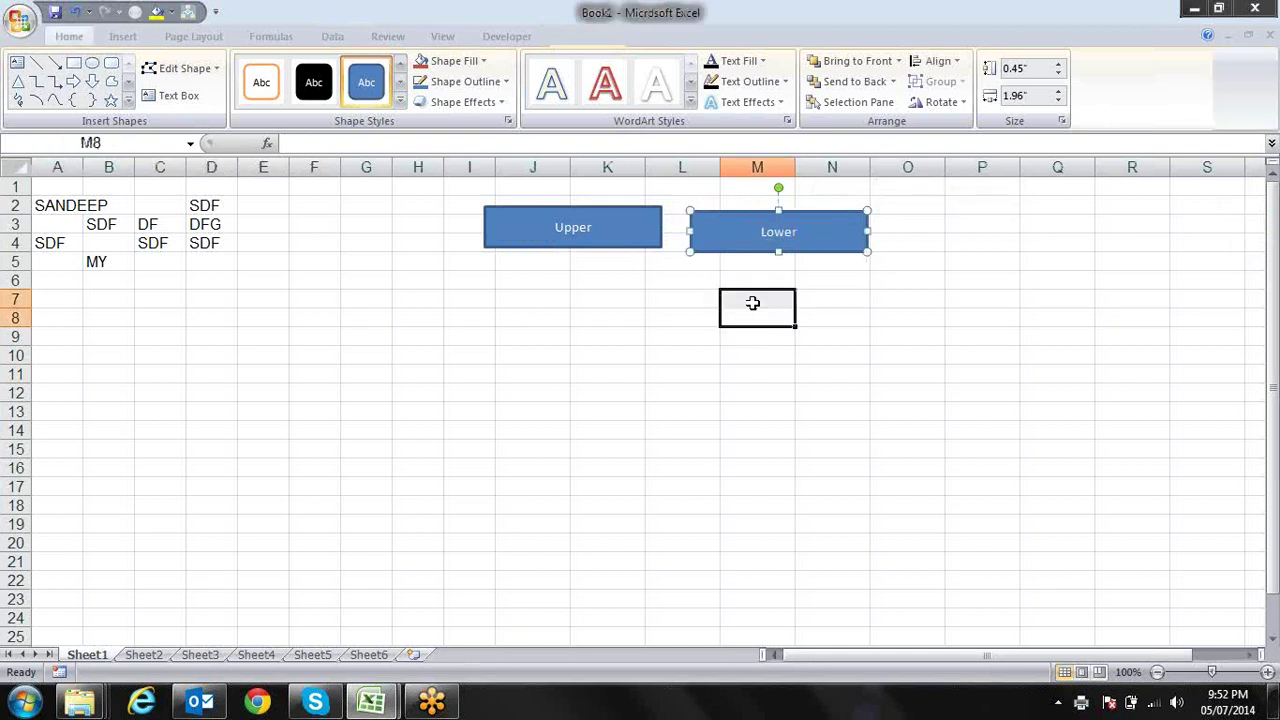
- Assign the up macro to the Upper rectangle, then select the data range A2:E6
right_click(594, 233)
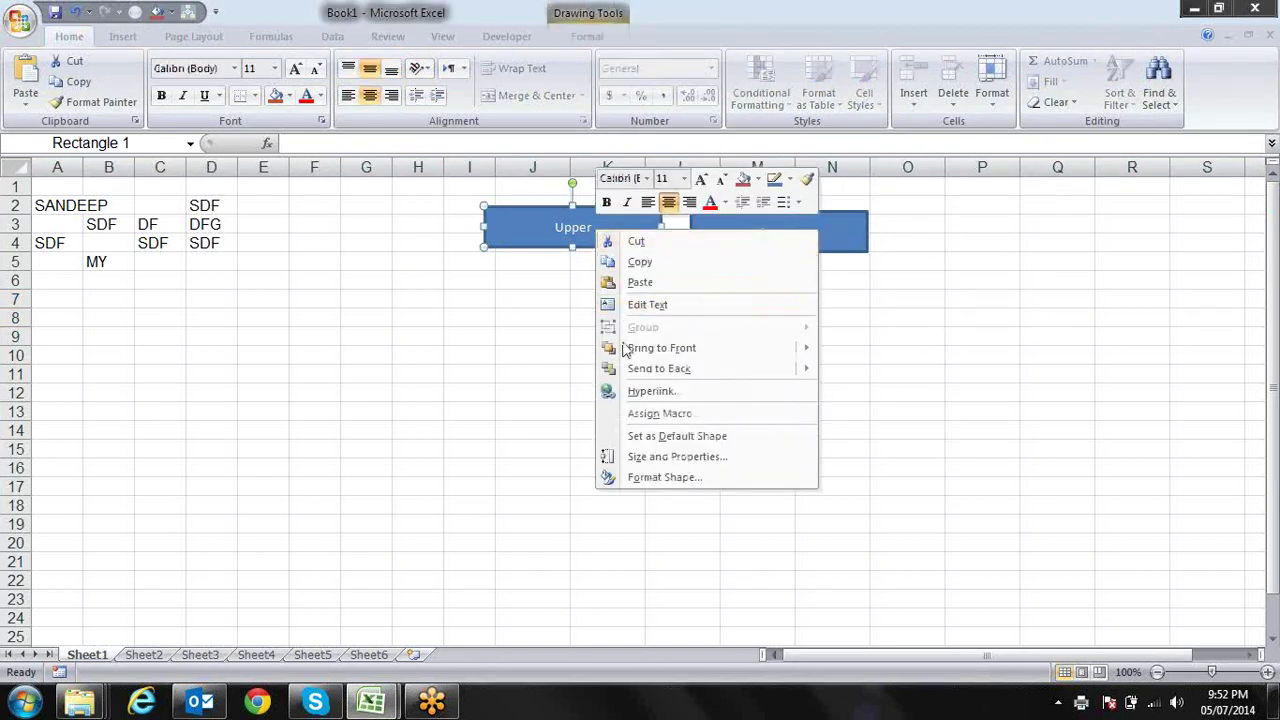
click(625, 416)
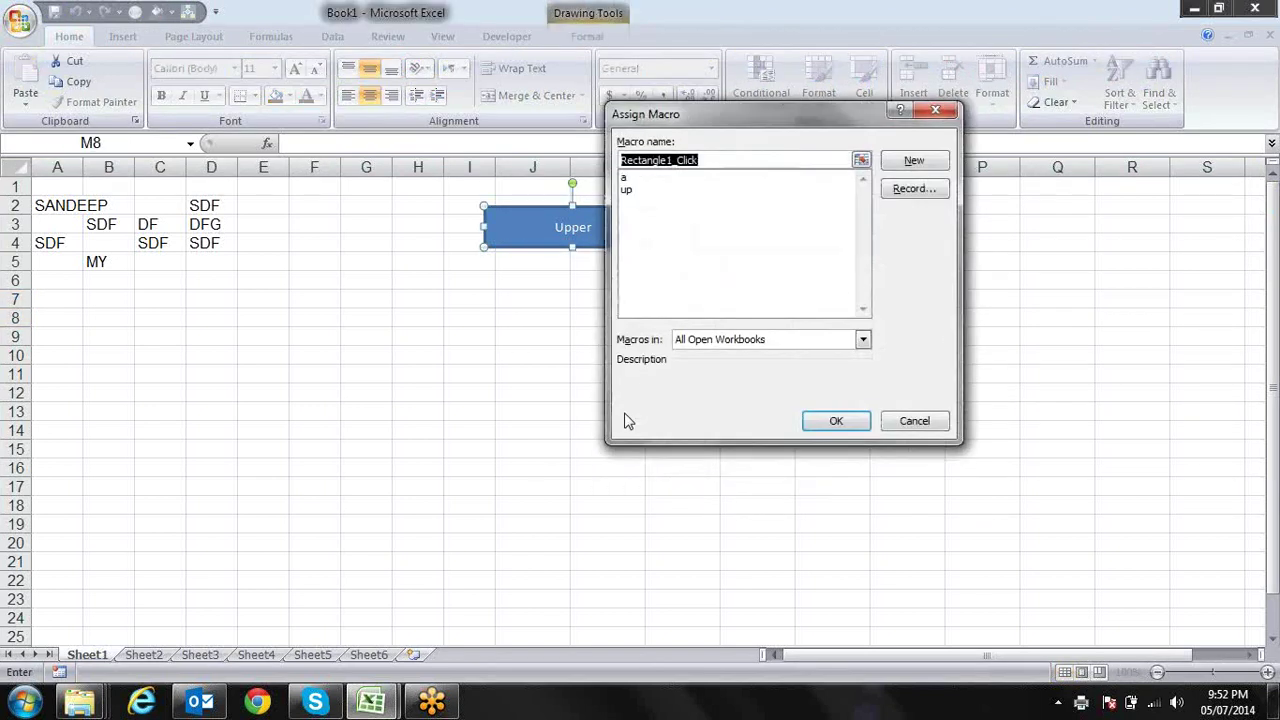
click(638, 190)
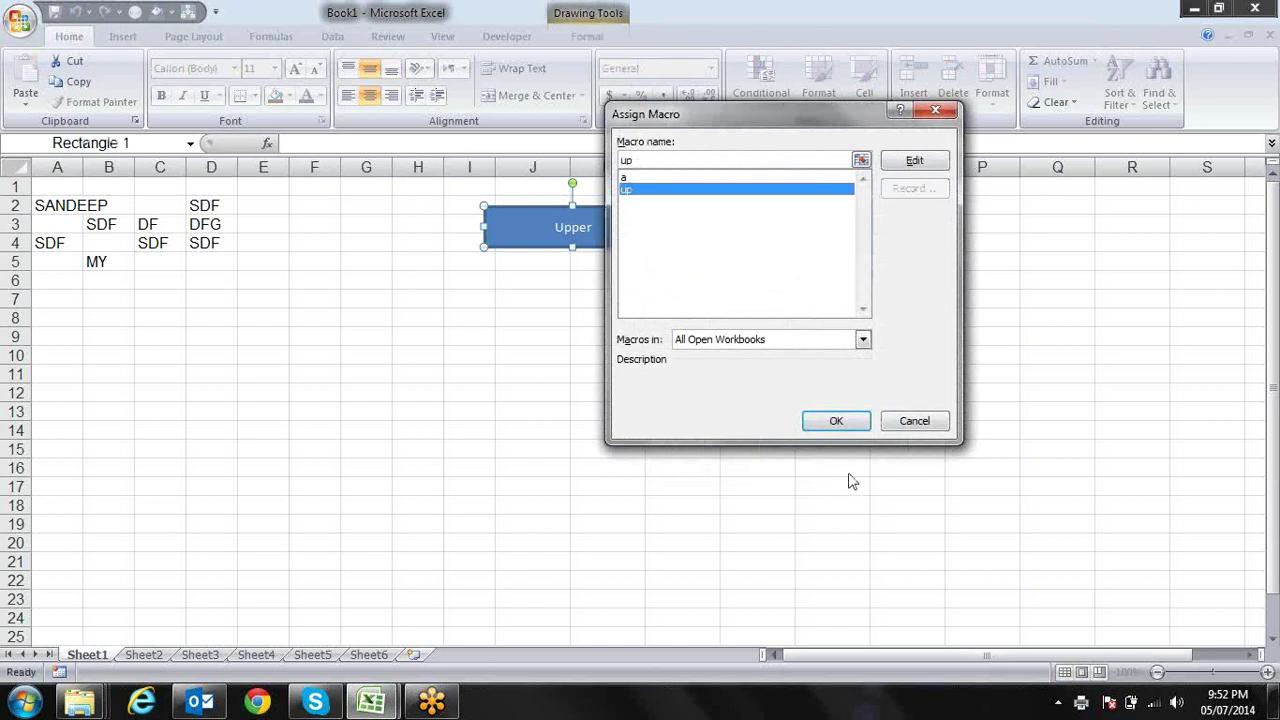
click(851, 421)
click(629, 354)
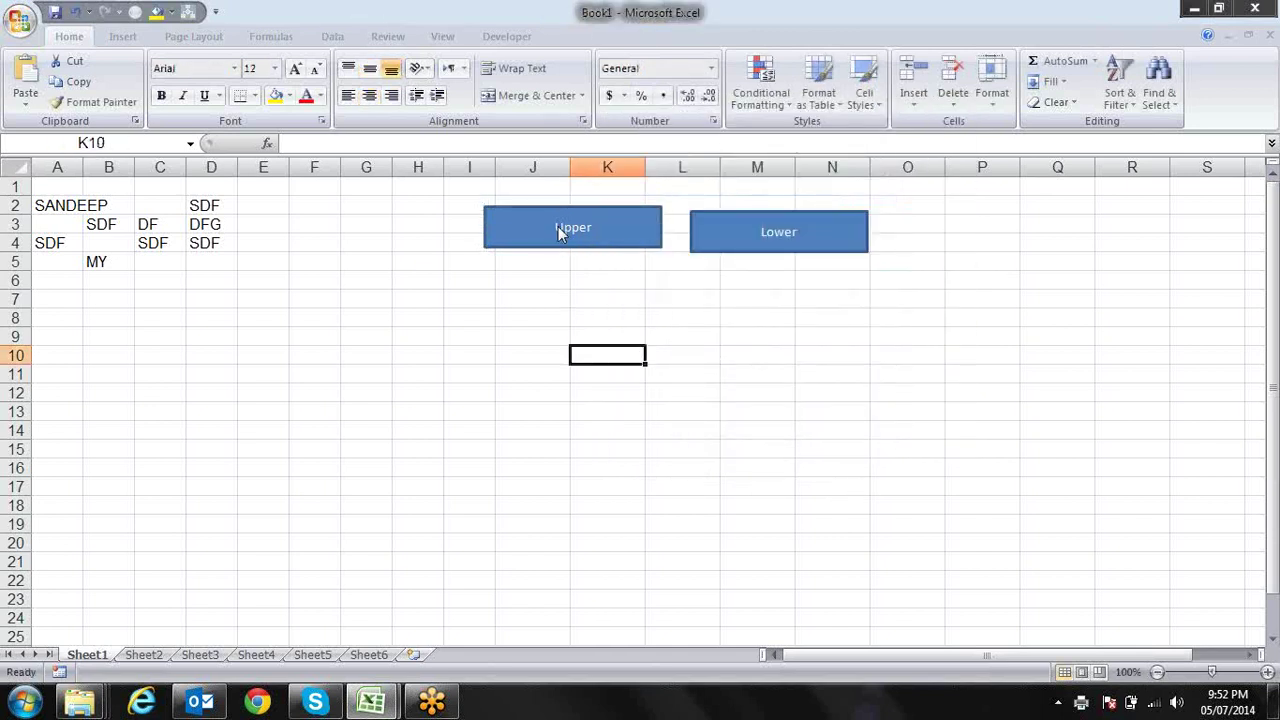
drag(40, 204, 255, 276)
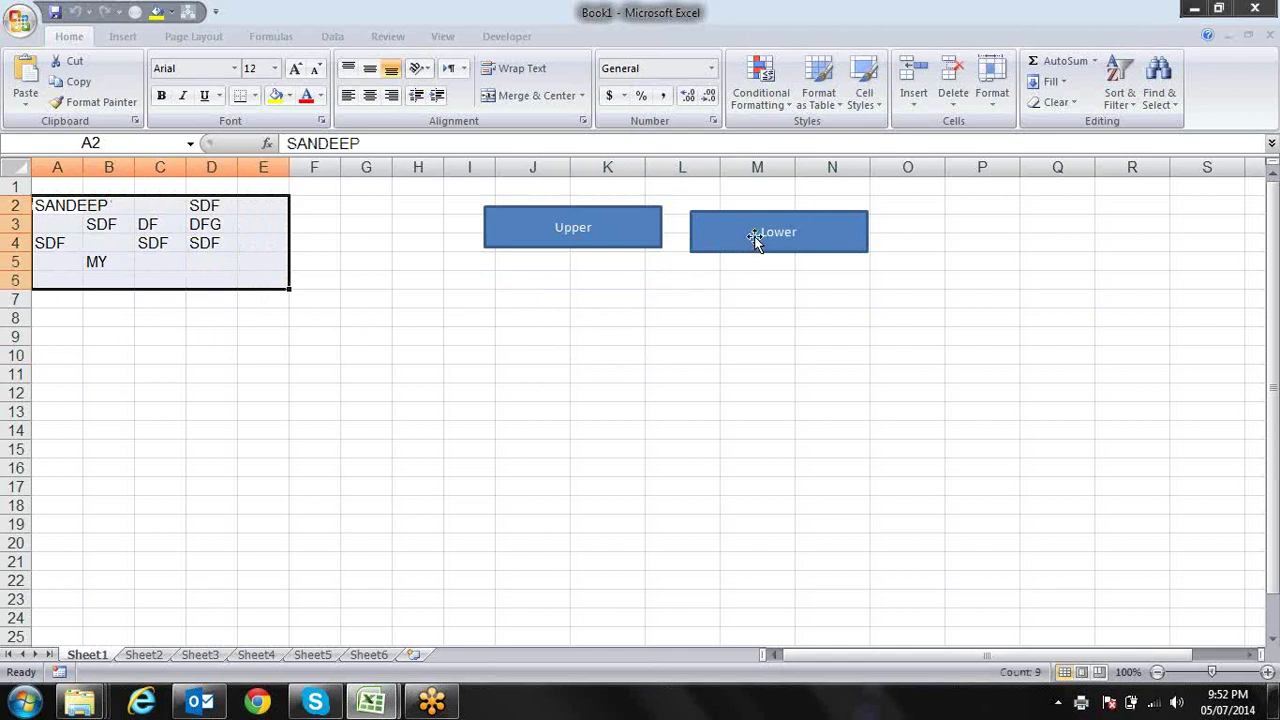
- In the VBA editor, copy the up procedure and paste a duplicate below its End Sub
click(660, 380)
key(alt+F11)
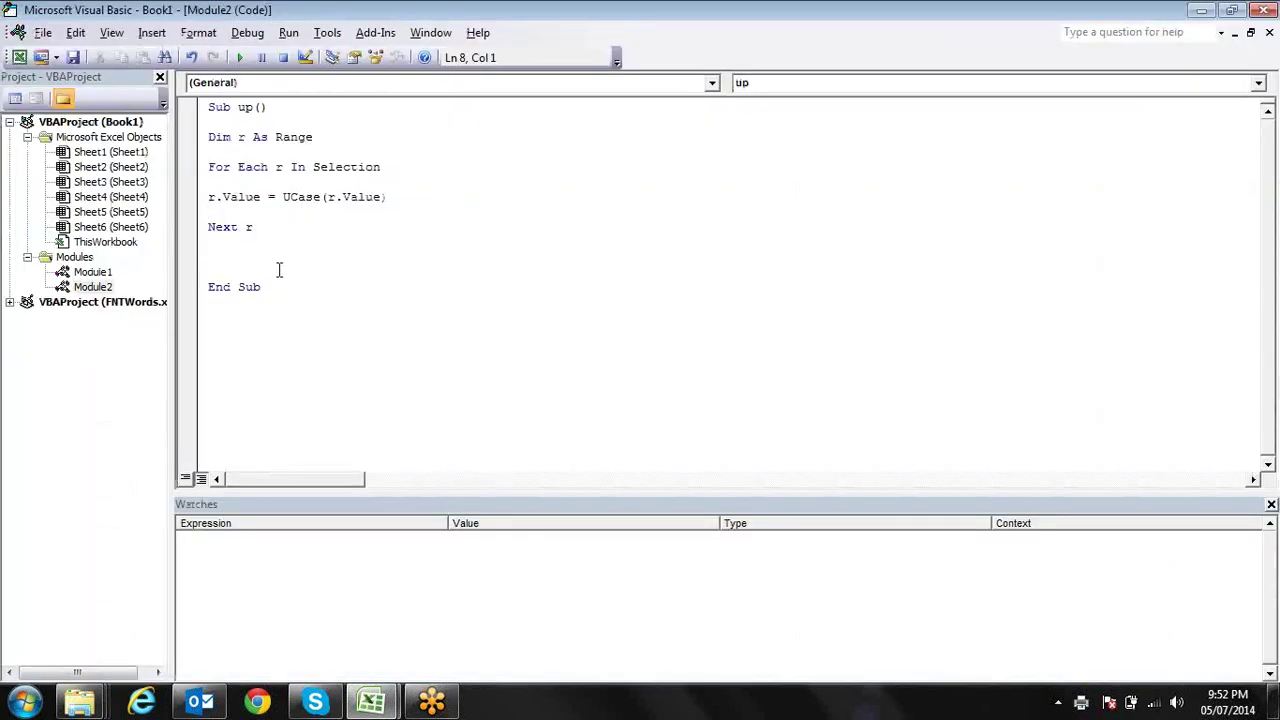
click(251, 240)
key(Delete)
key(Delete)
key(Delete)
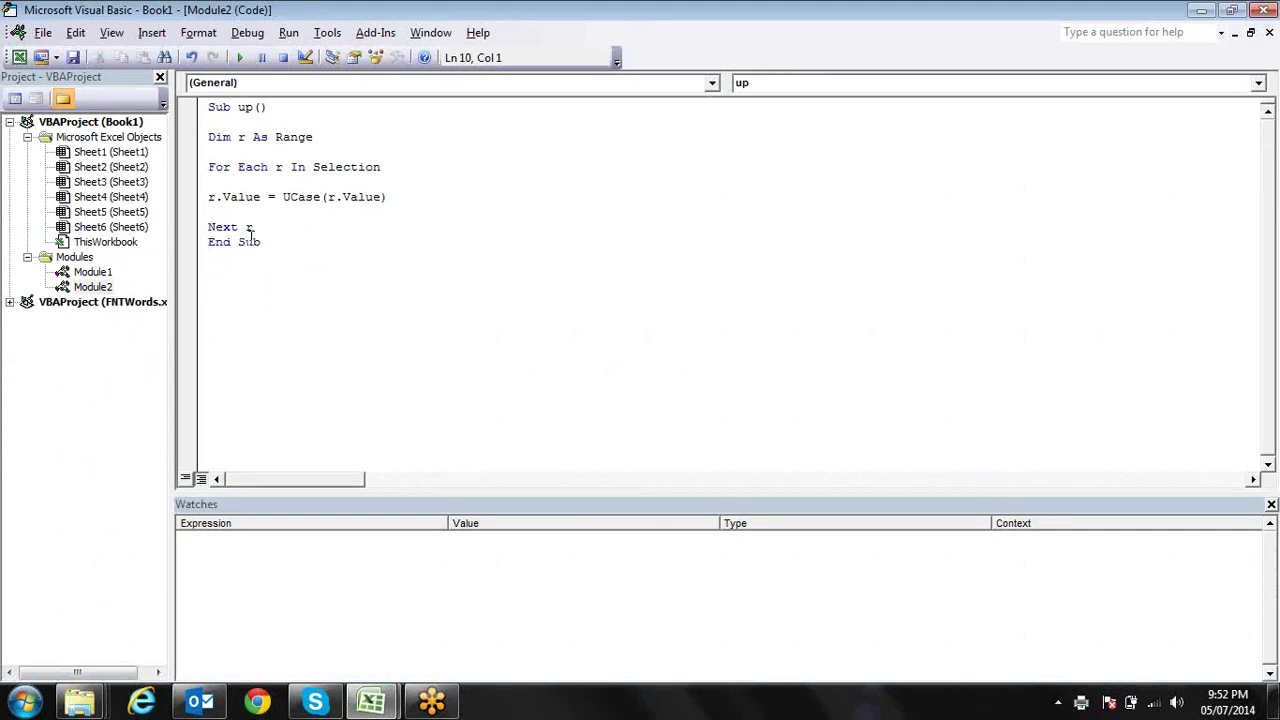
drag(270, 240, 140, 78)
key(ctrl+c)
click(234, 290)
key(ctrl+v)
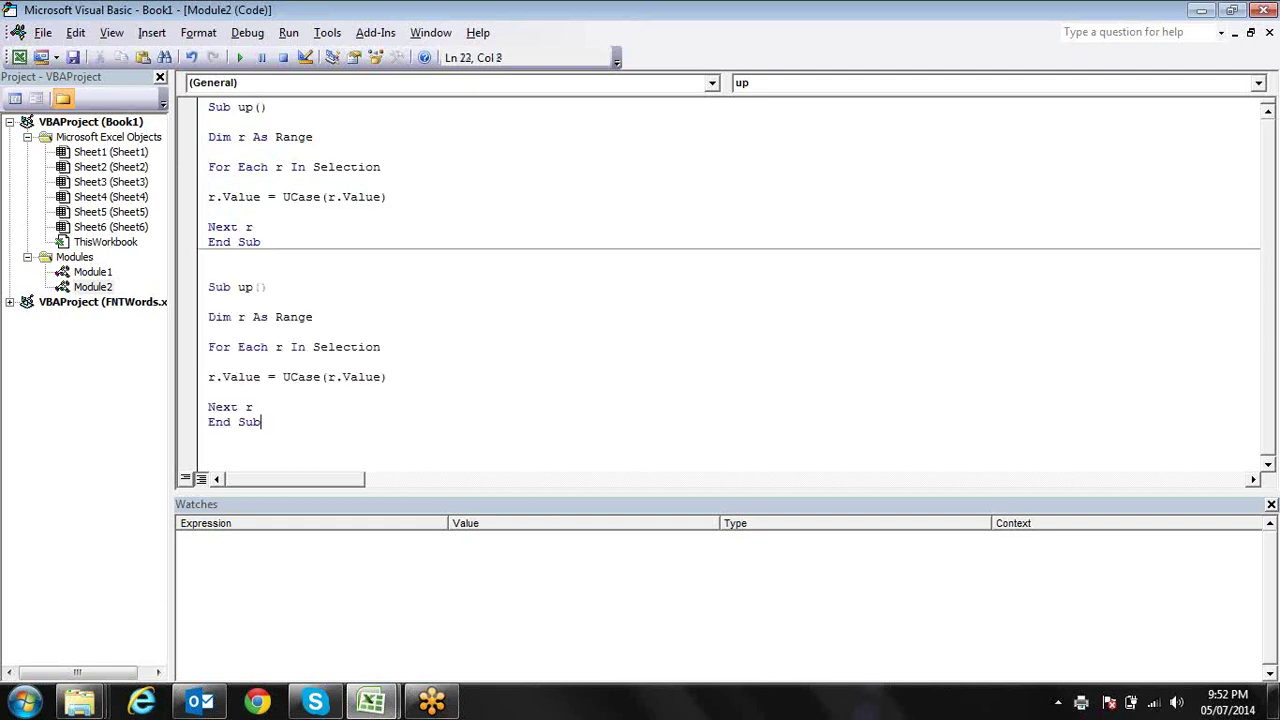
- In the copy, change UCase to LCase and rename the procedure to Lower
click(288, 377)
key(BackSpace)
text(L)
key(alt+F11)
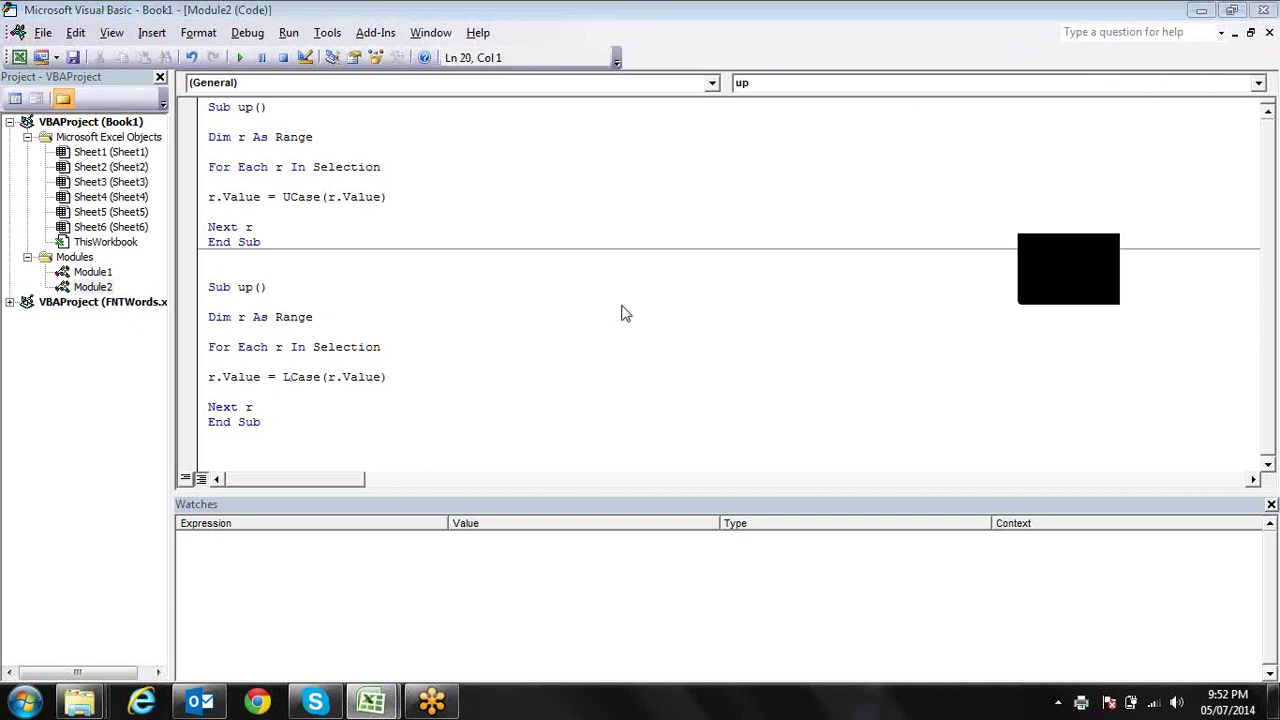
key(alt+F11)
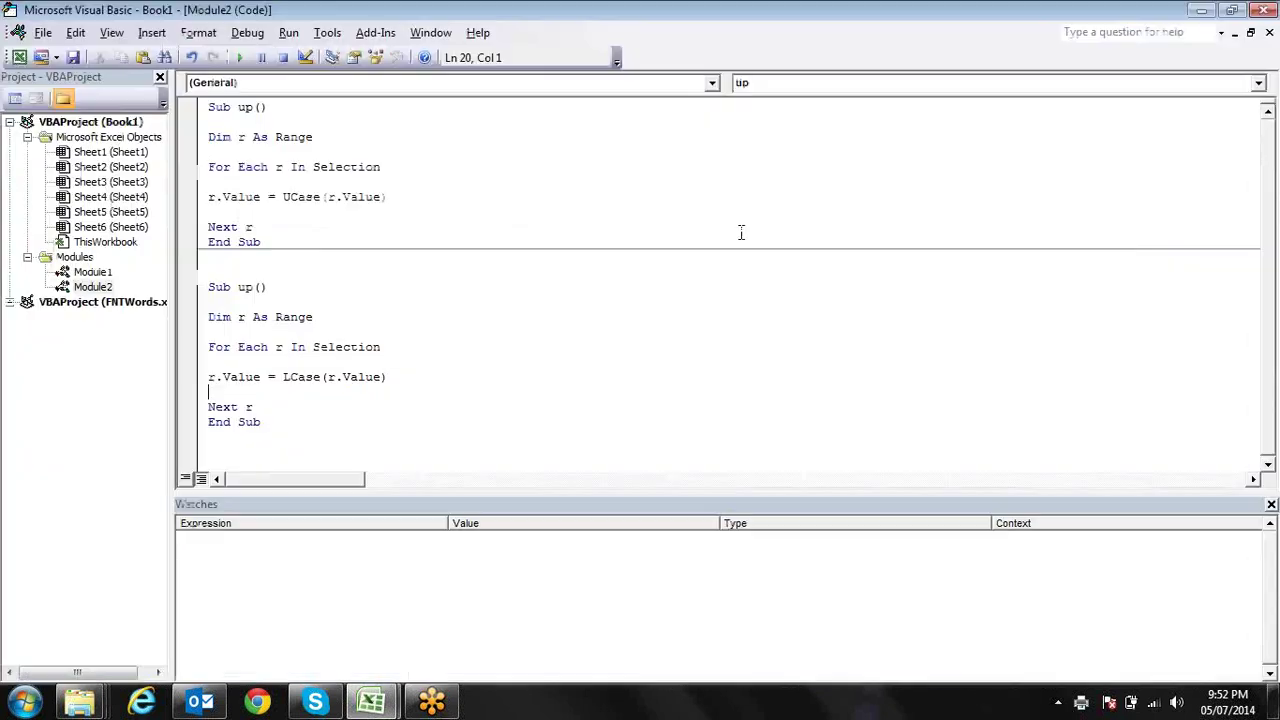
click(256, 289)
key(BackSpace)
key(BackSpace)
text(Lower)
key(Down)
key(alt+F11)
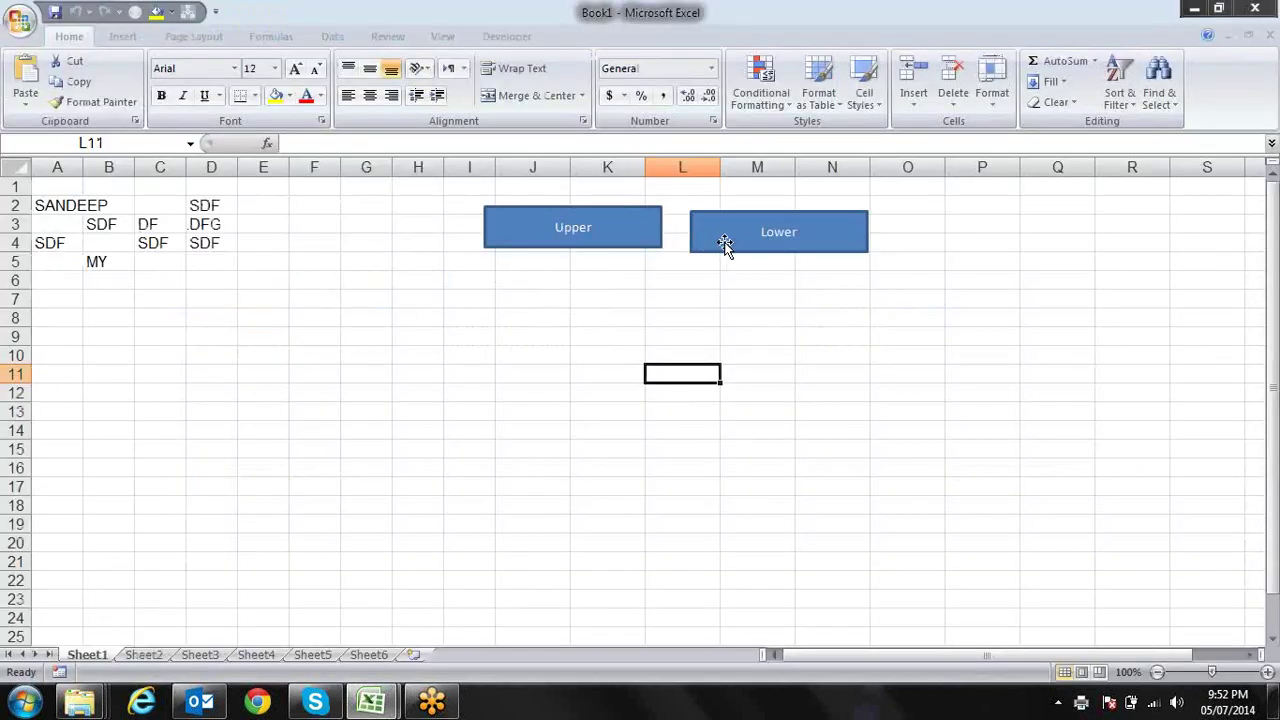
- Assign the Lower macro to the Lower rectangle, then select the data range A2:D6
right_click(731, 239)
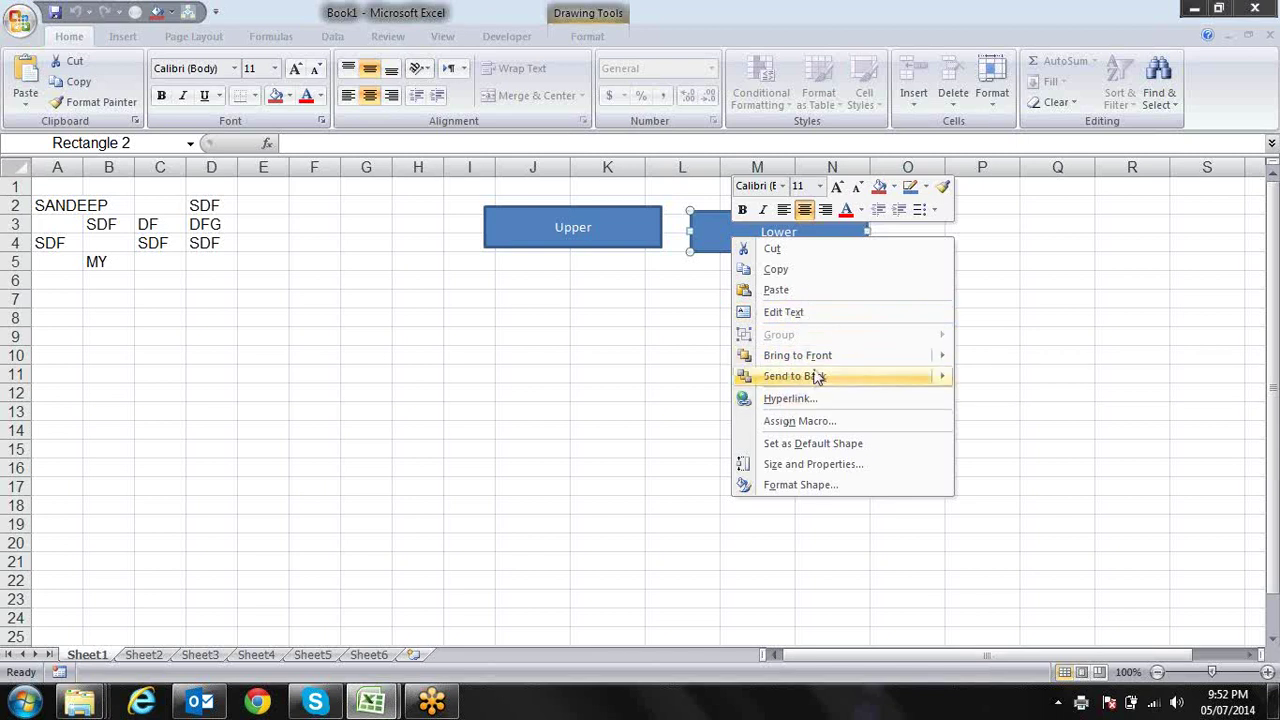
click(807, 424)
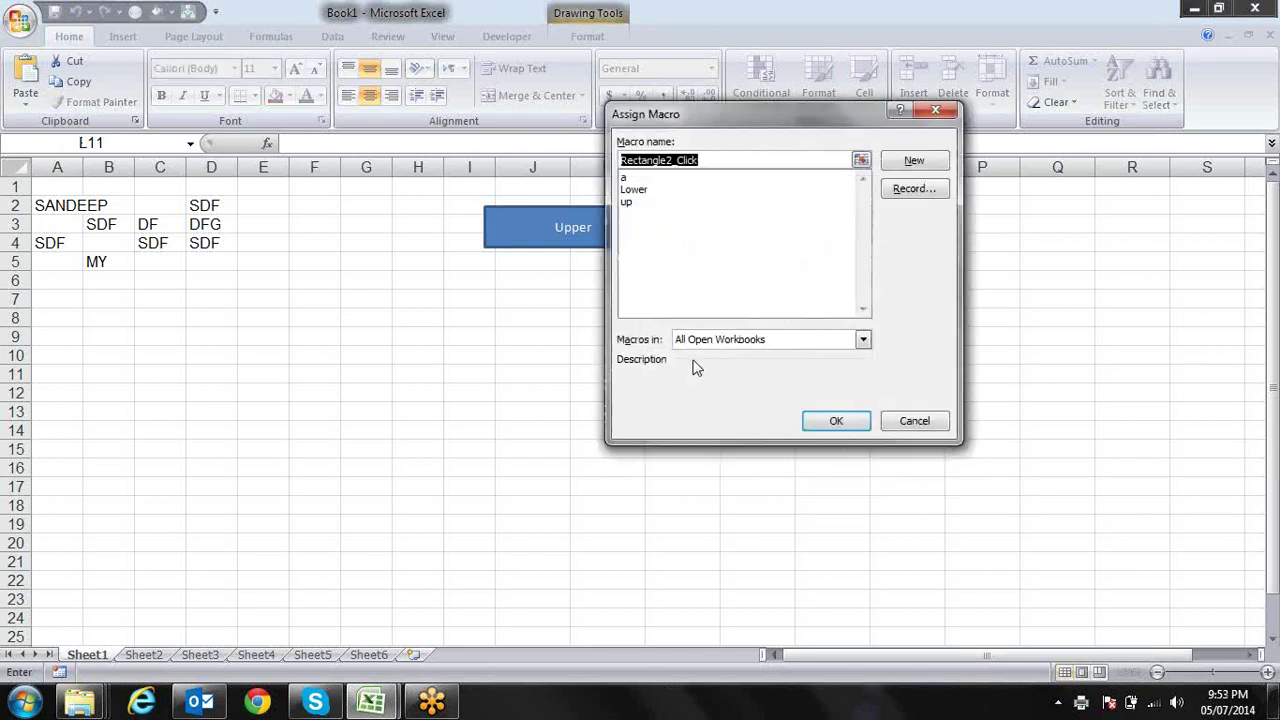
click(648, 191)
double_click(648, 191)
click(715, 356)
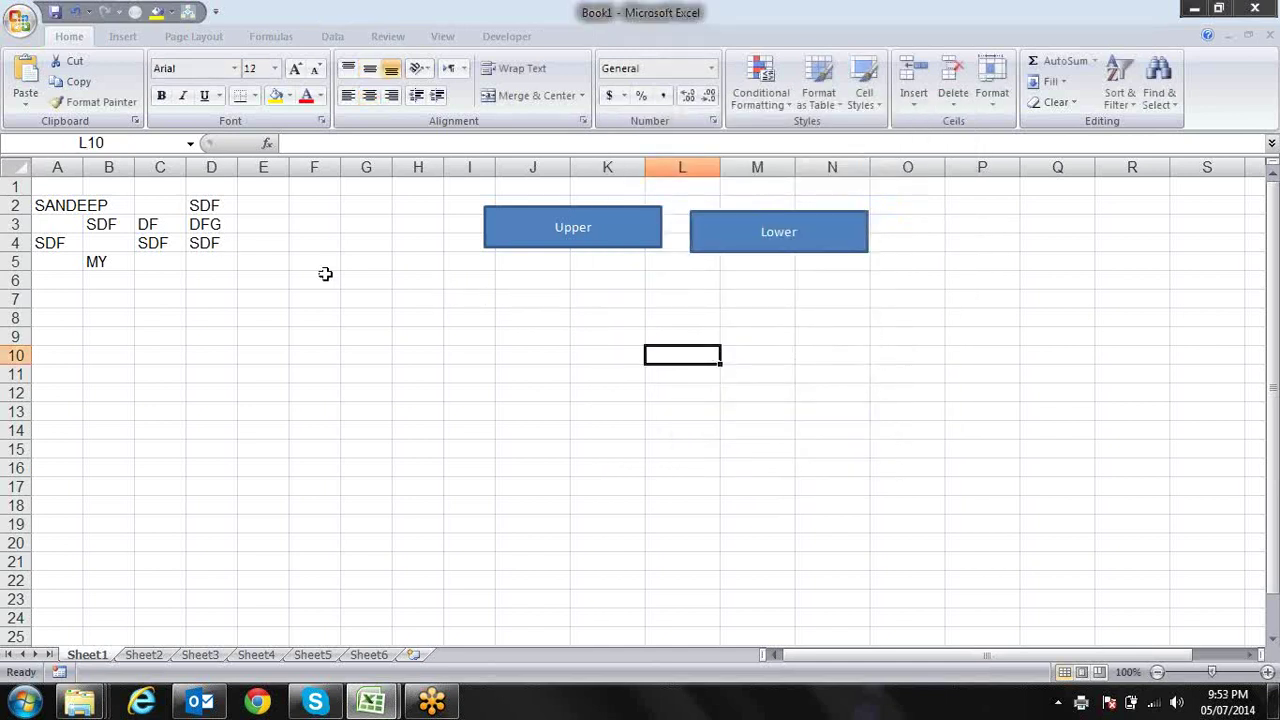
drag(80, 195, 223, 278)
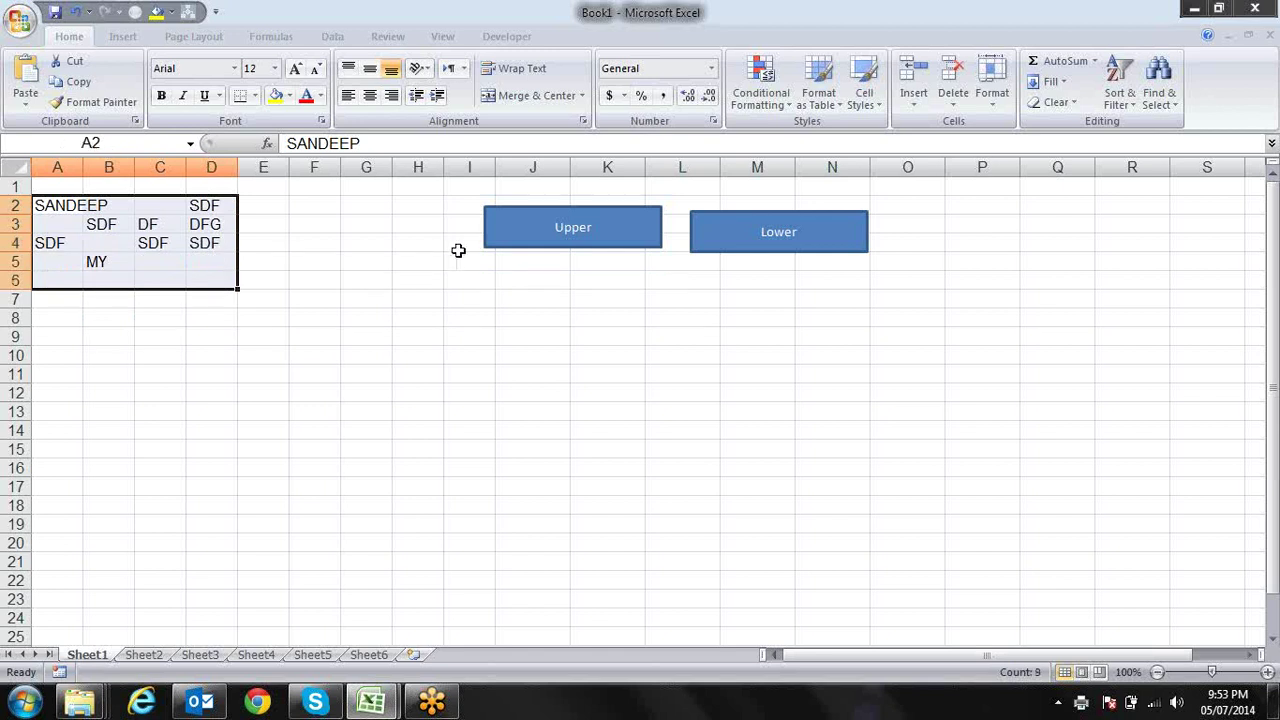
- Toggle the selected data between lowercase and uppercase with the Lower and Upper buttons
click(742, 238)
click(618, 229)
click(743, 233)
click(620, 225)
click(738, 230)
click(622, 242)
click(740, 250)
click(636, 242)
click(740, 248)
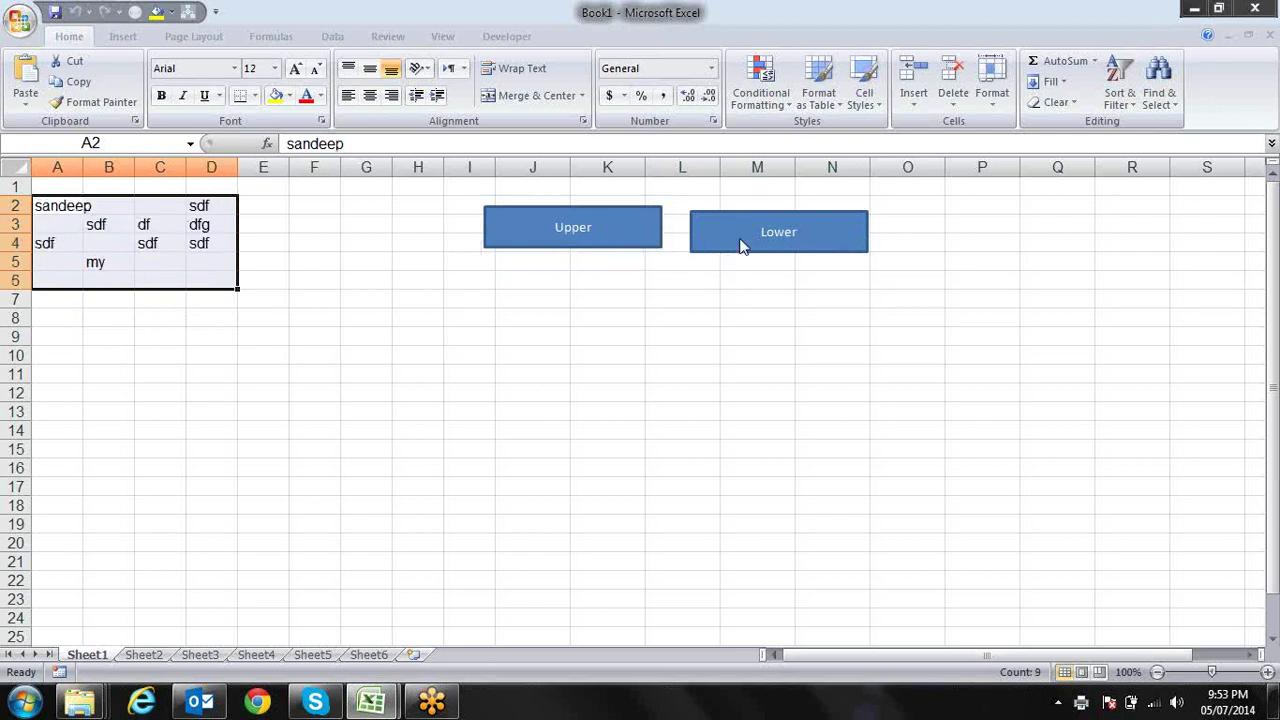
click(596, 370)
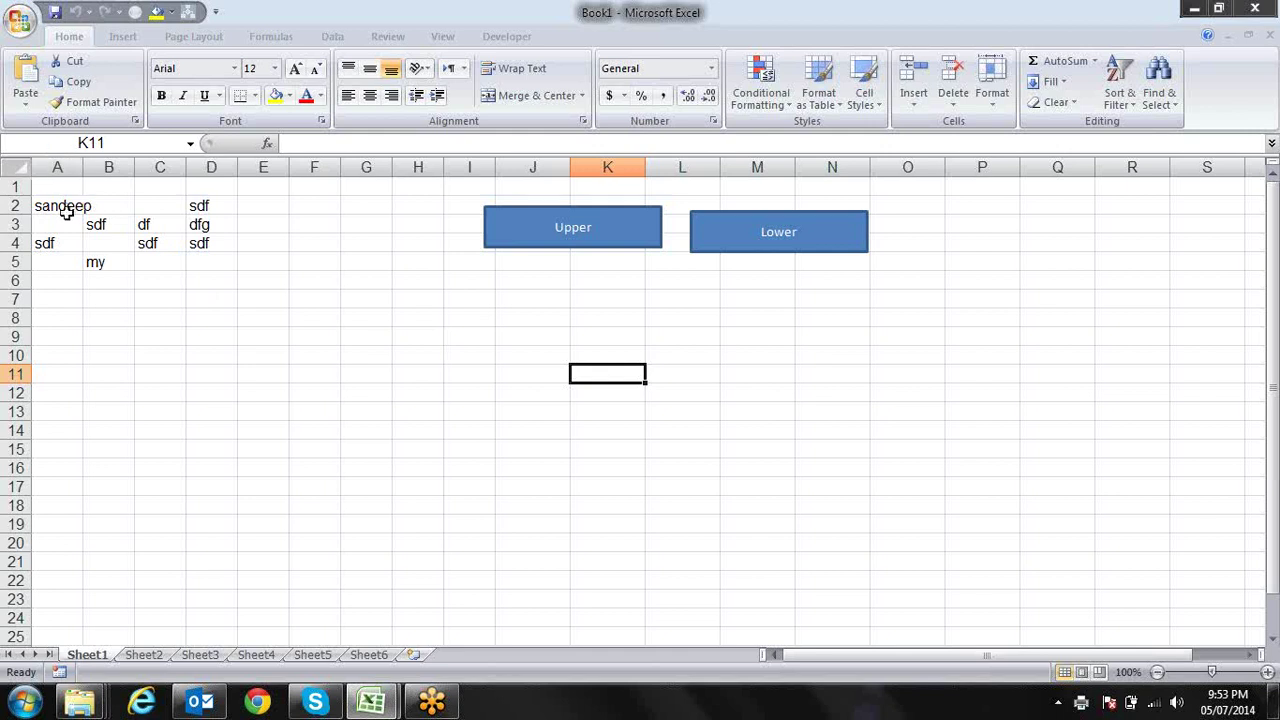
- Uppercase A2:A4 and D2:D4, then lowercase D2:D4 and A2:C5 with the buttons
drag(66, 212, 68, 243)
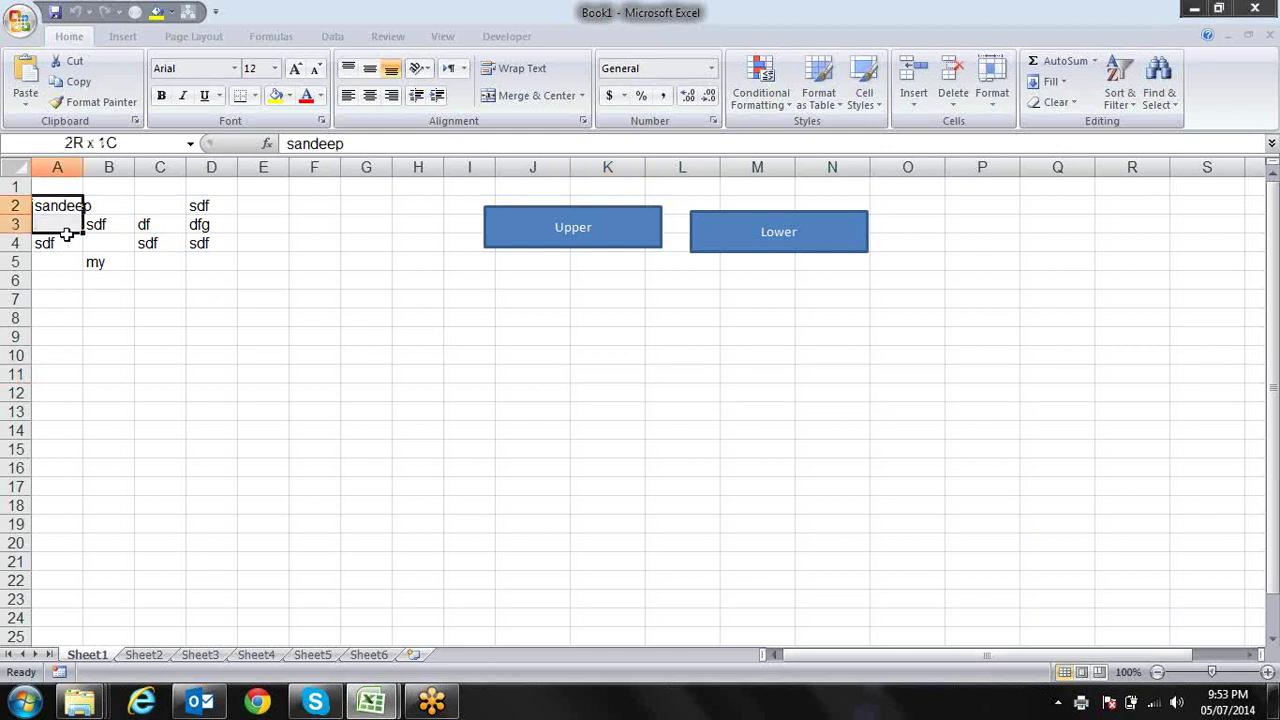
click(563, 250)
drag(200, 212, 217, 243)
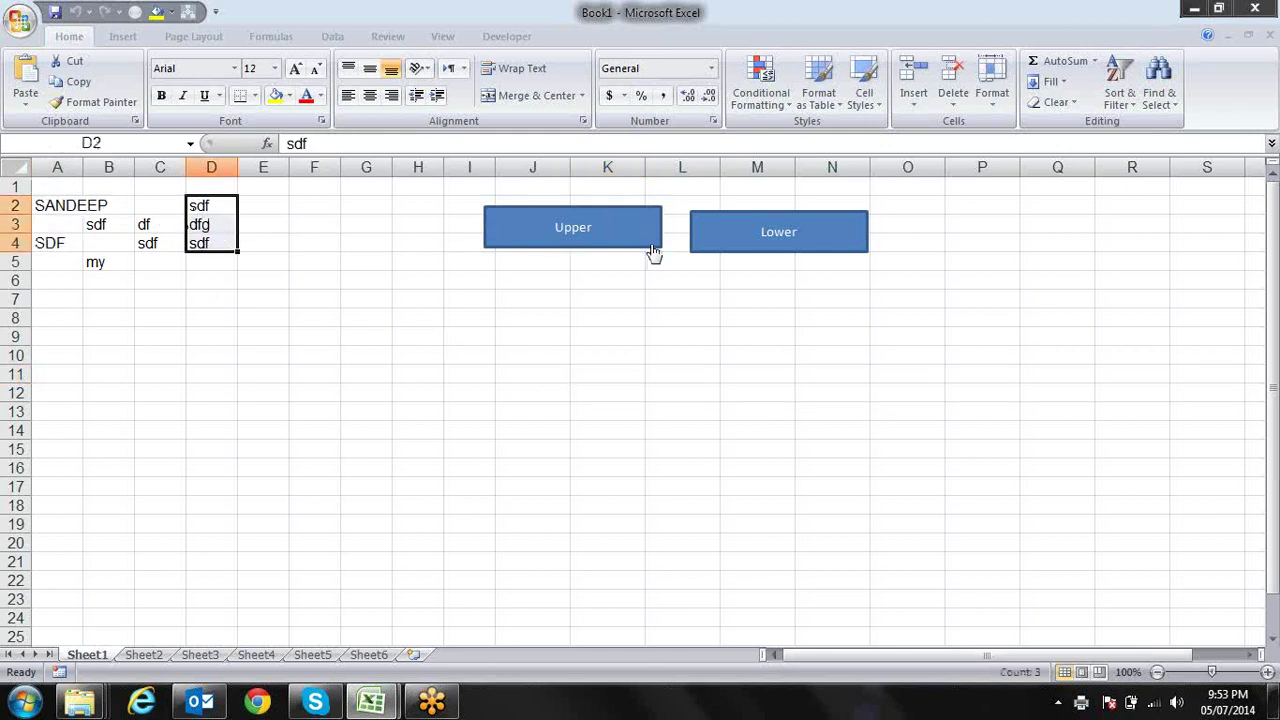
click(609, 230)
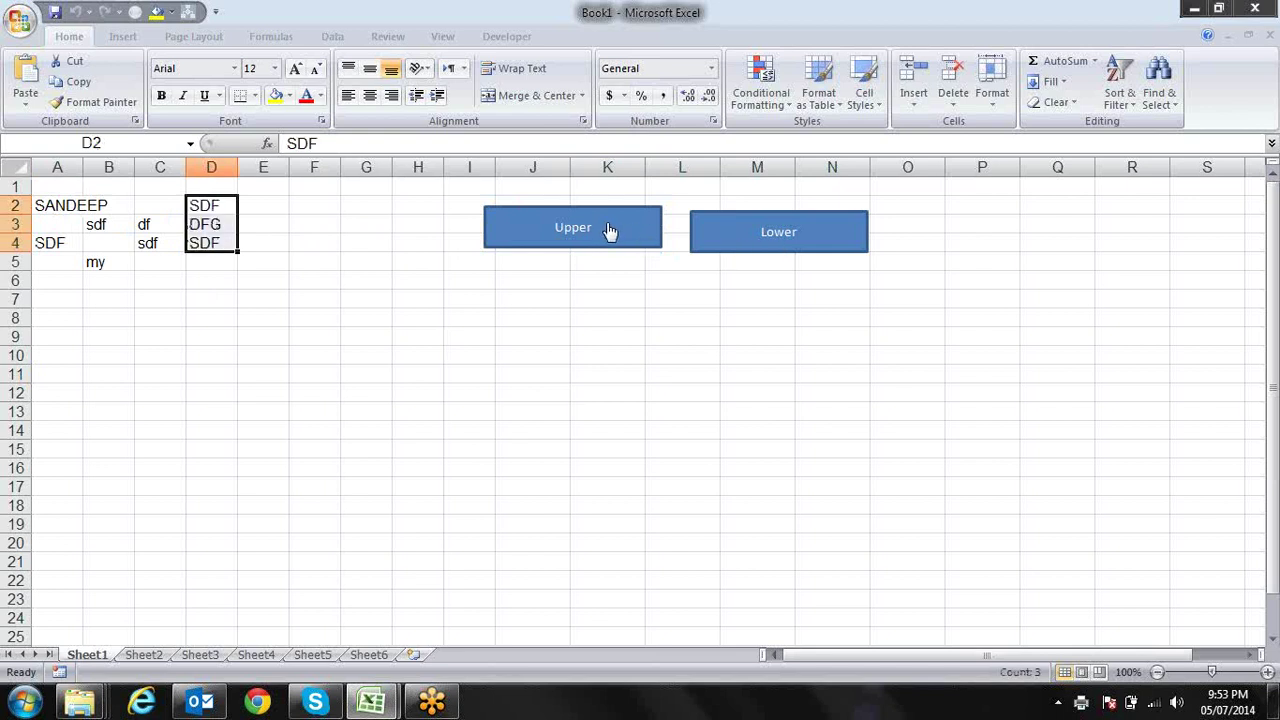
click(774, 231)
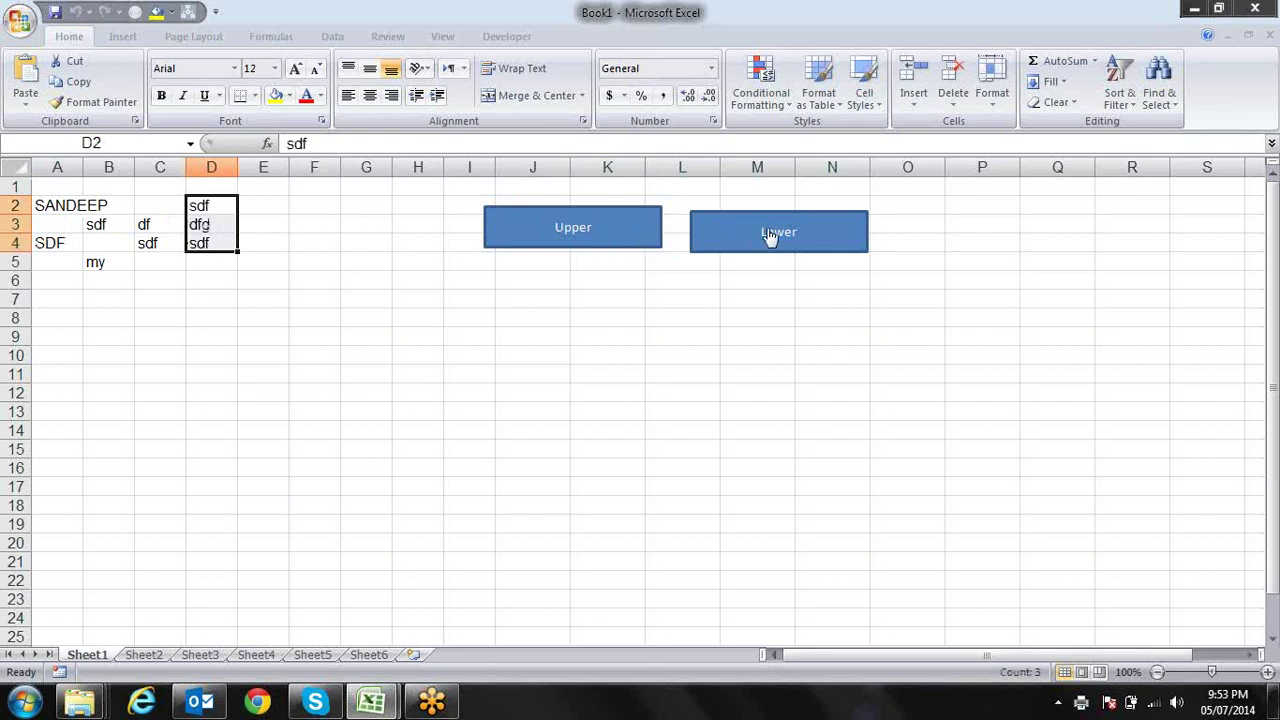
drag(57, 205, 165, 262)
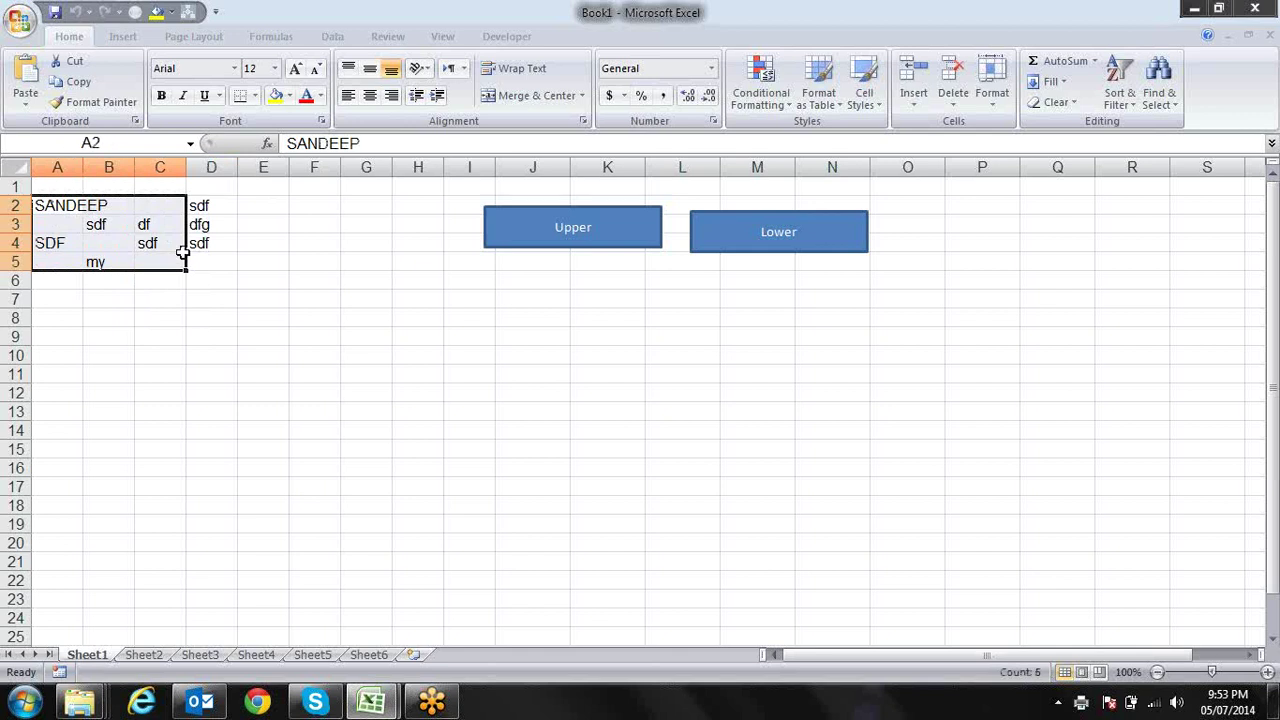
click(765, 233)
click(464, 334)
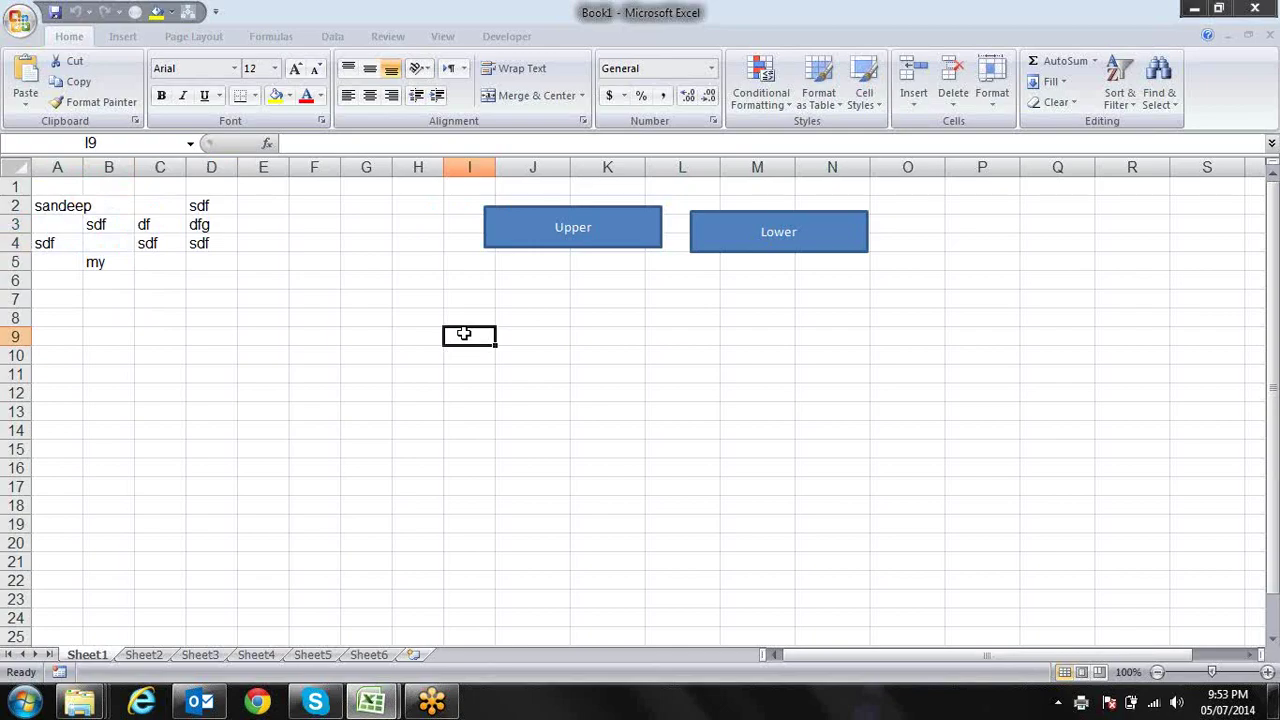
key(alt+F11)
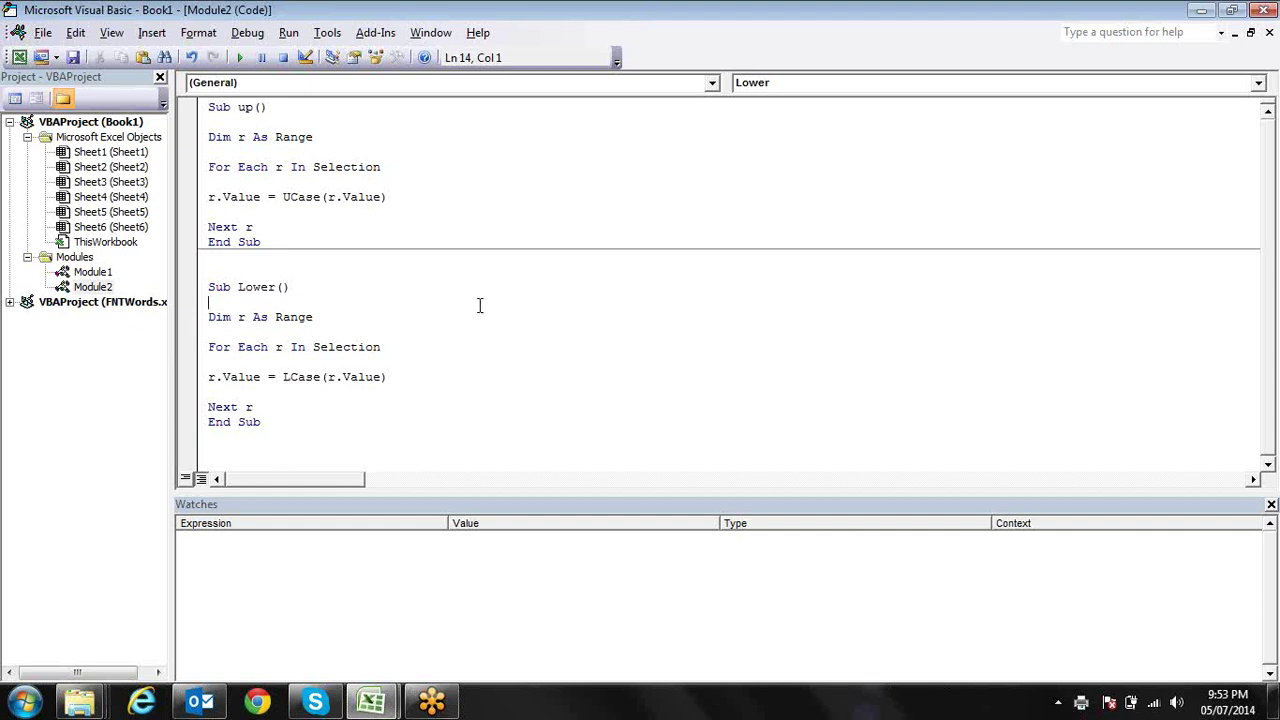
- Paste a copy of the Lower procedure on blank lines below its End Sub in Module2
click(358, 181)
mouse_move(265, 421)
mouse_down()
mouse_move(158, 262)
mouse_move(183, 295)
mouse_up()
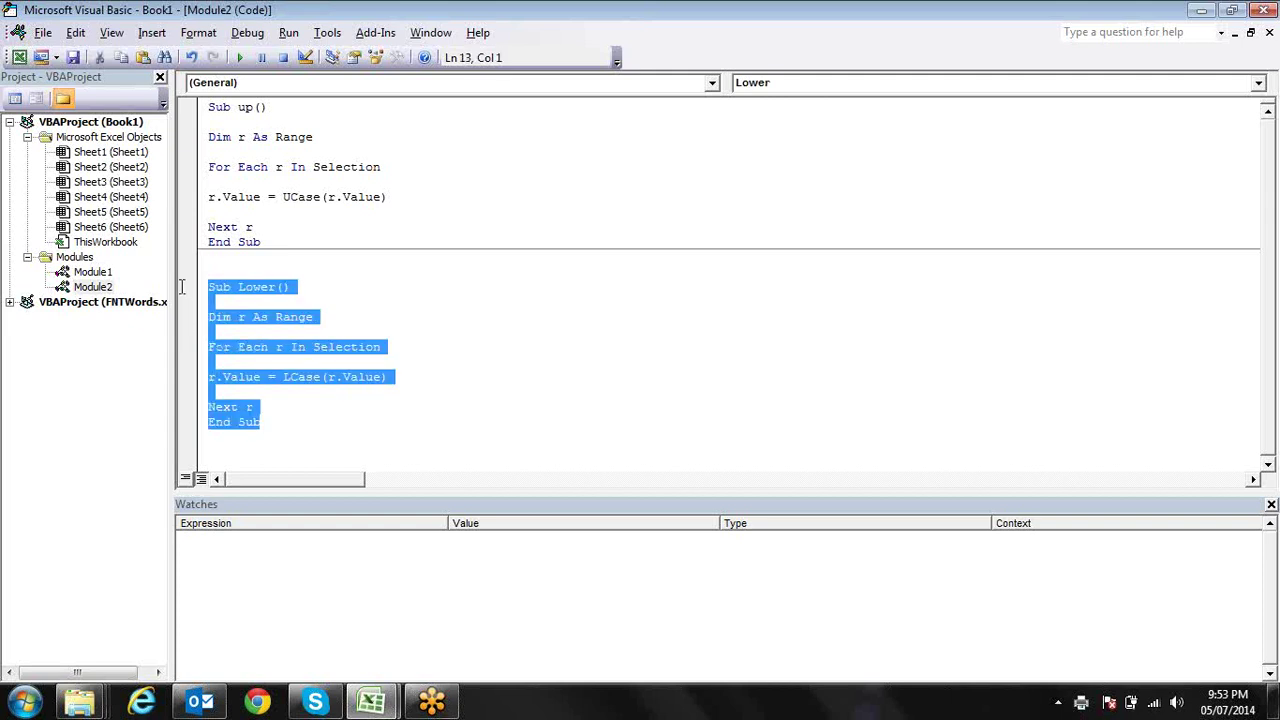
click(361, 420)
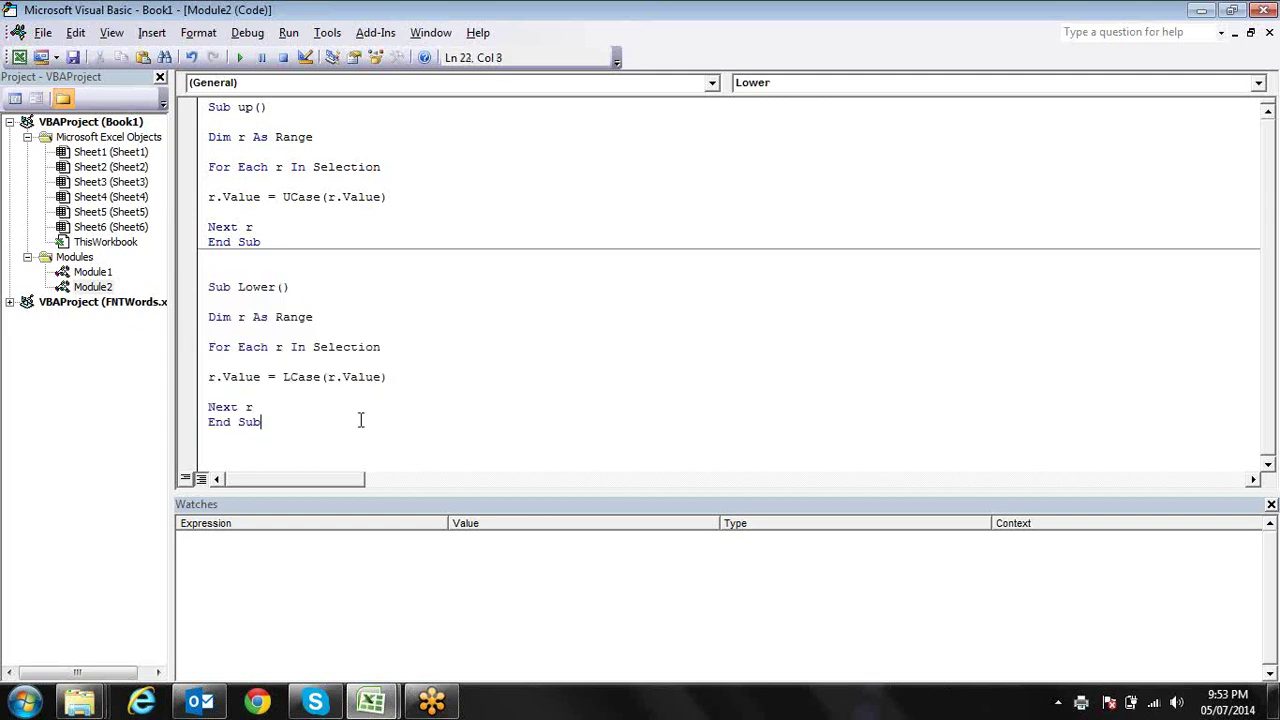
key(Return)
key(Return)
key(Return)
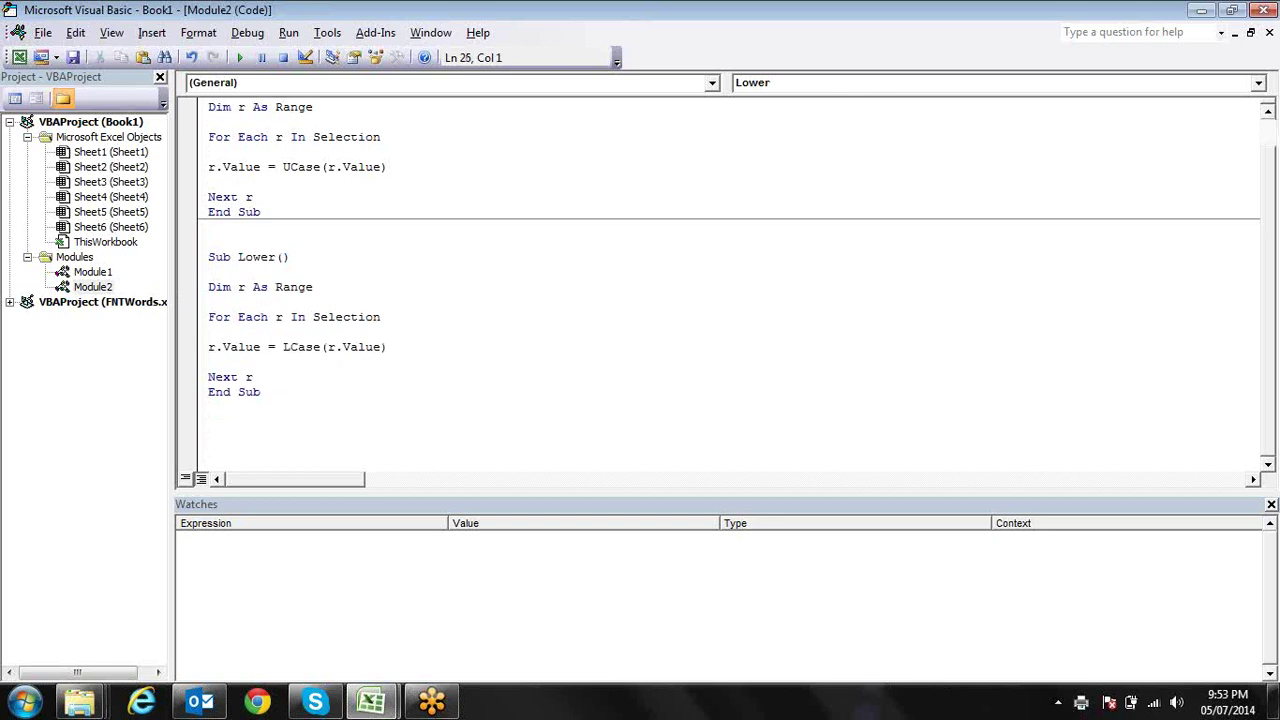
key(Return)
key(Return)
key(Return)
click(208, 422)
text(Sub Lower()  Dim r As Range  For Each r In Selection  r.Value = LCase(r.Value)  Next r End Sub)
key(Return)
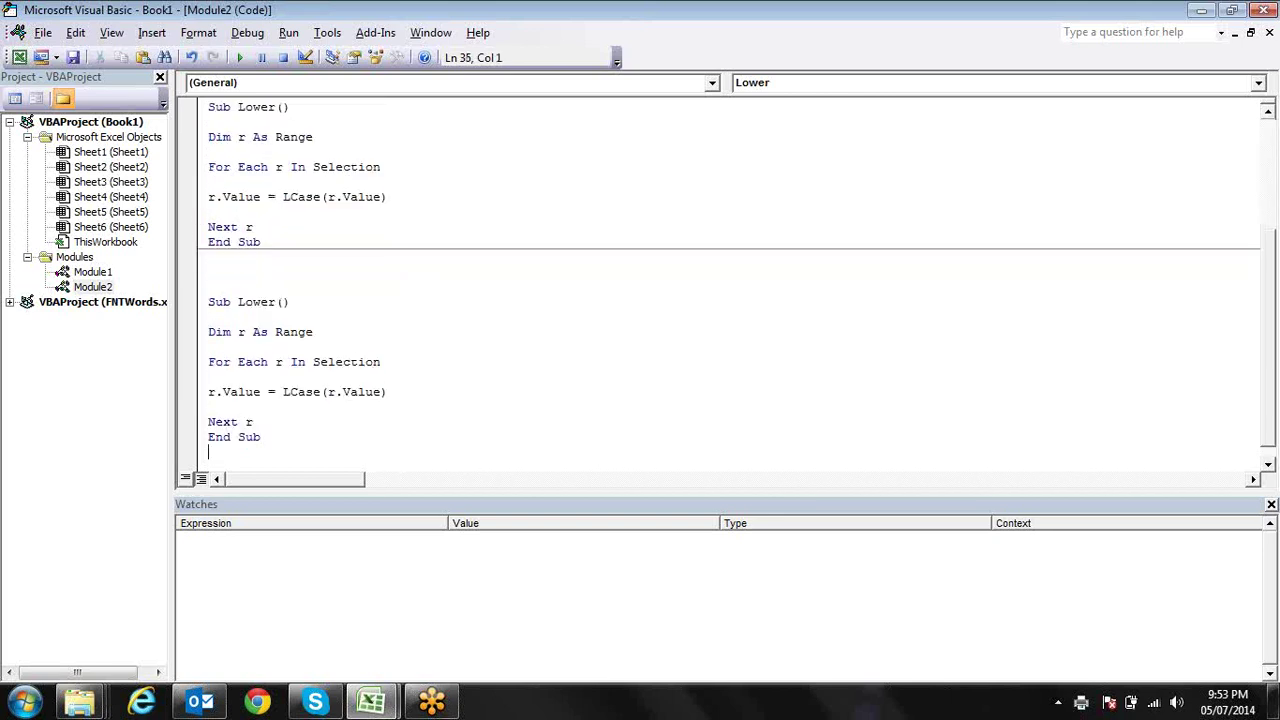
key(Return)
- Rename the copy to Sub sample() and add 'Dim i As Integer' and 'i = 1'
click(274, 287)
key(BackSpace)
key(BackSpace)
key(BackSpace)
key(BackSpace)
key(BackSpace)
text(sample)
key(Down)
key(Down)
key(Down)
key(Down)
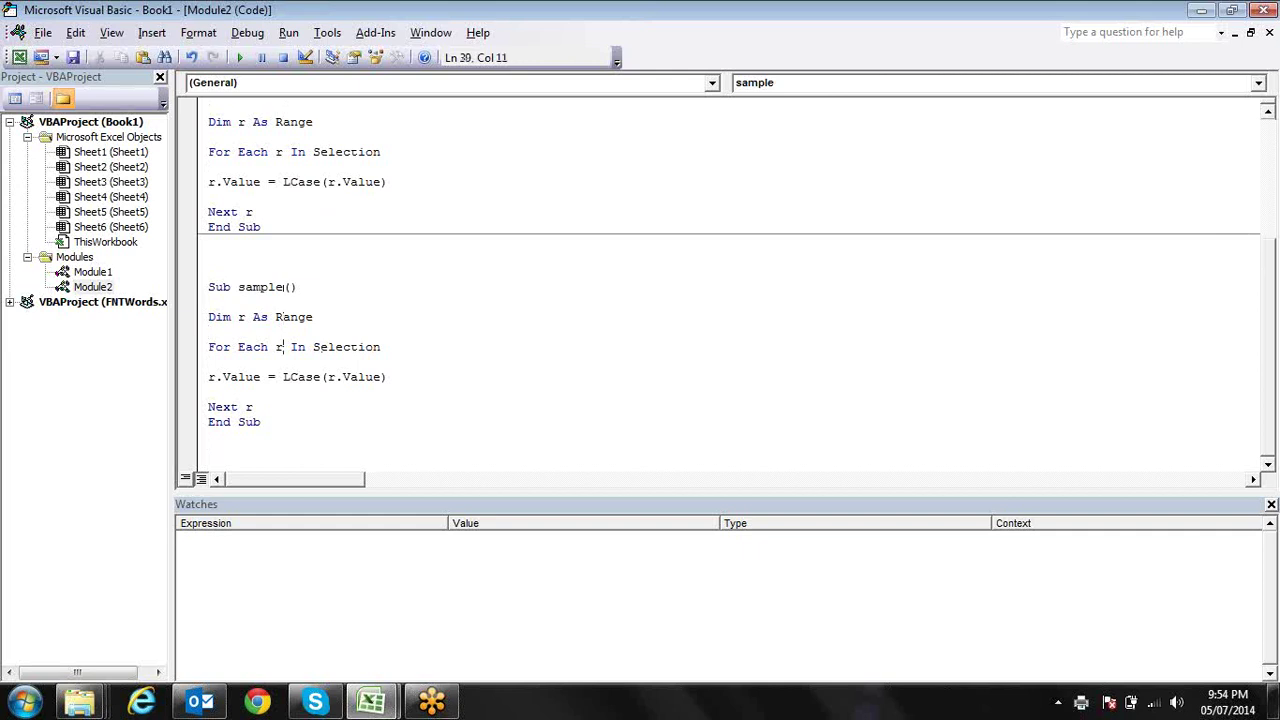
key(Right)
key(Right)
key(Right)
key(Down)
key(Down)
key(Up)
key(Up)
key(Up)
key(Up)
key(Up)
text(dim 1)
key(BackSpace)
text(i )
text(as in)
key(Tab)
key(Down)
key(Down)
text(i)
text(=1)
key(Down)
- Replace LCase(r.Value) with i so r.Value = i, and add an 'i = i + 1' counter line
click(400, 377)
shift+click(283, 377)
key(Delete)
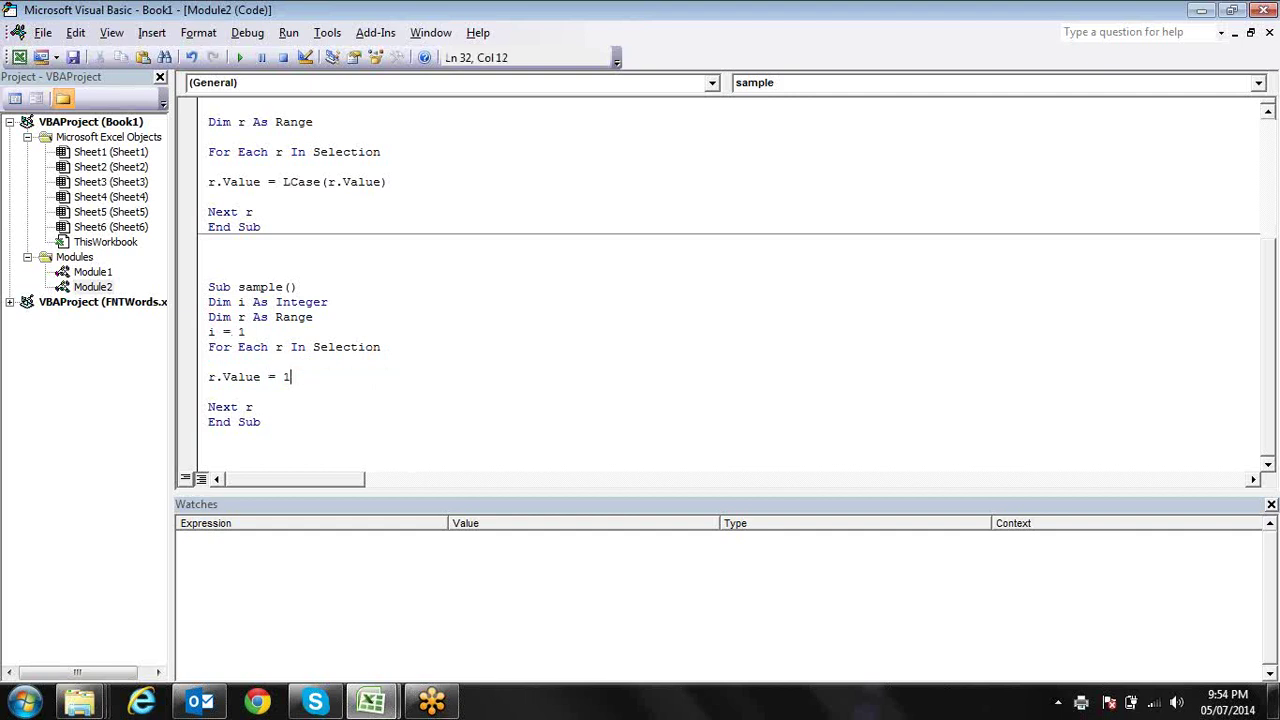
text(i)
key(Down)
key(Return)
key(Return)
key(Up)
key(Up)
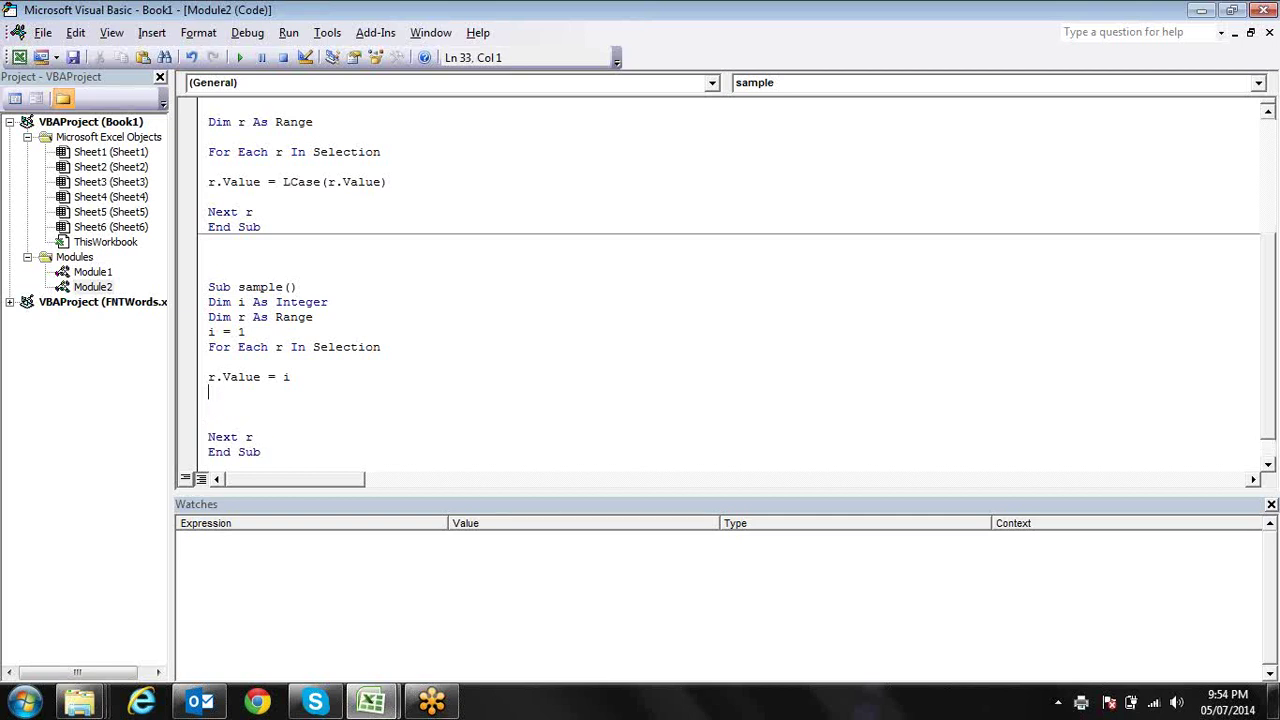
text(i = )
text(i + 1)
key(Return)
key(alt+Tab)
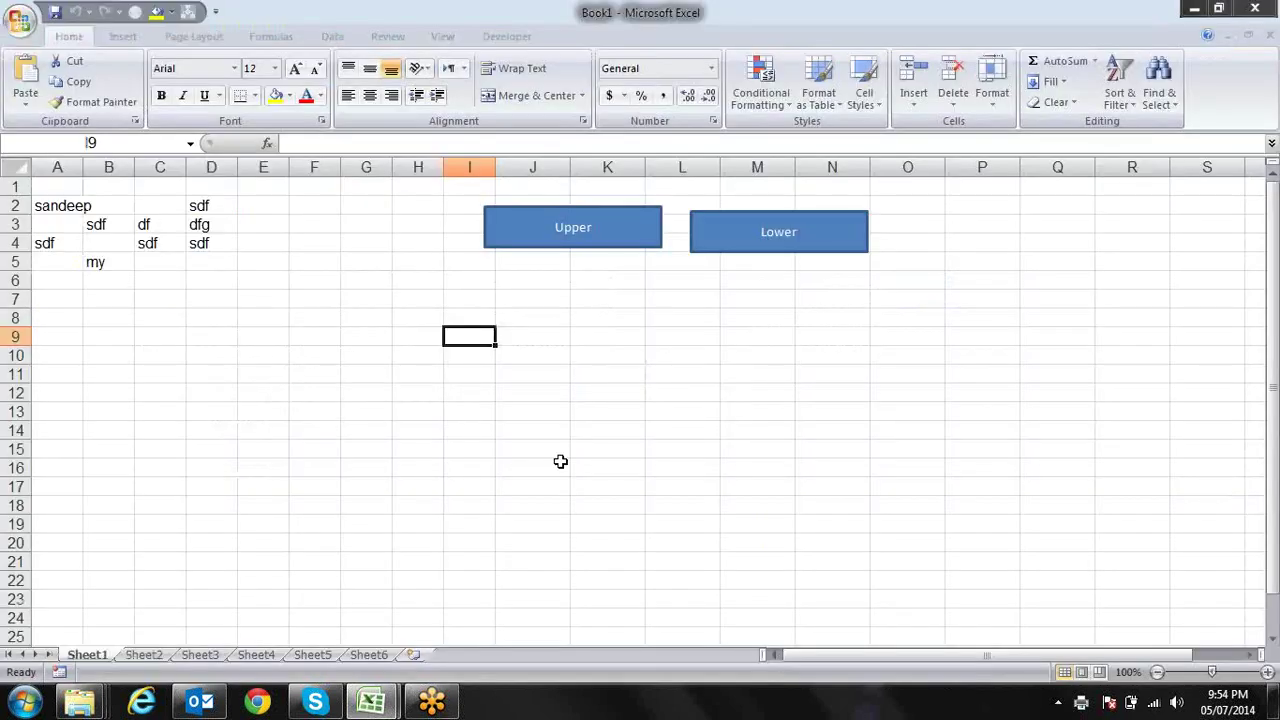
- Select D12:J19 and run the sample macro from the Macro dialog
drag(214, 391, 503, 530)
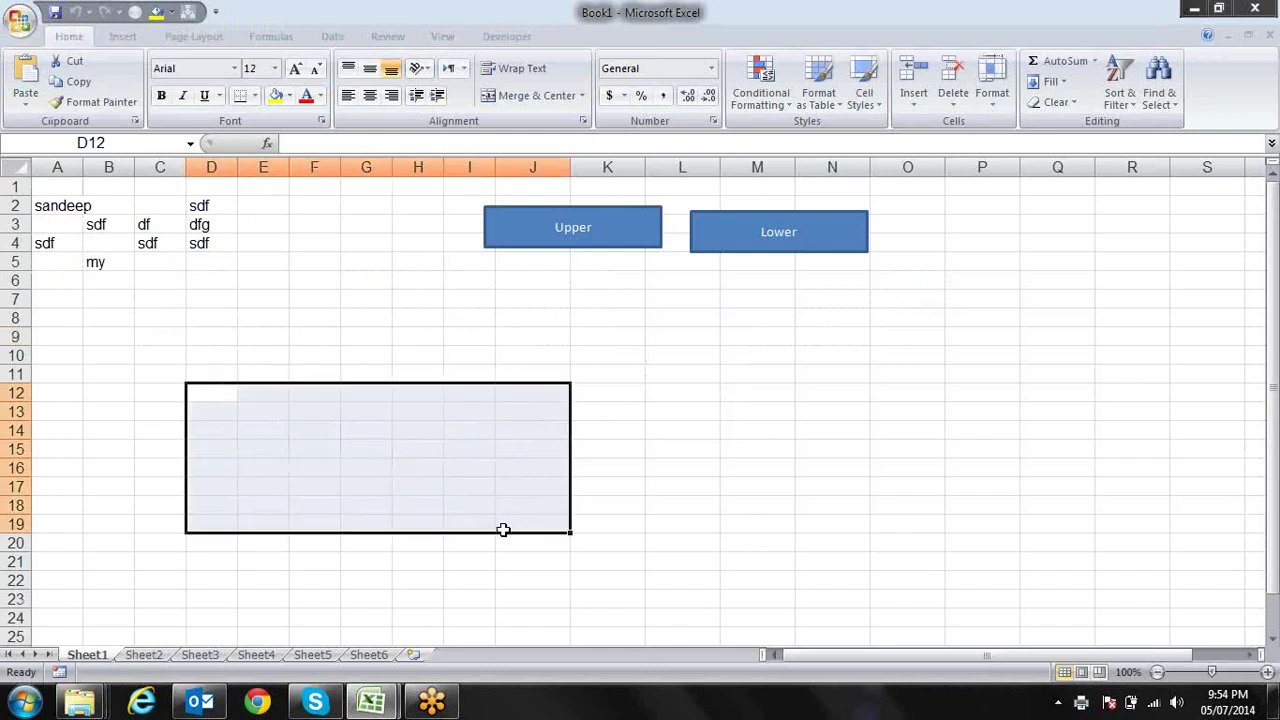
key(alt+l)
key(p)
key(m)
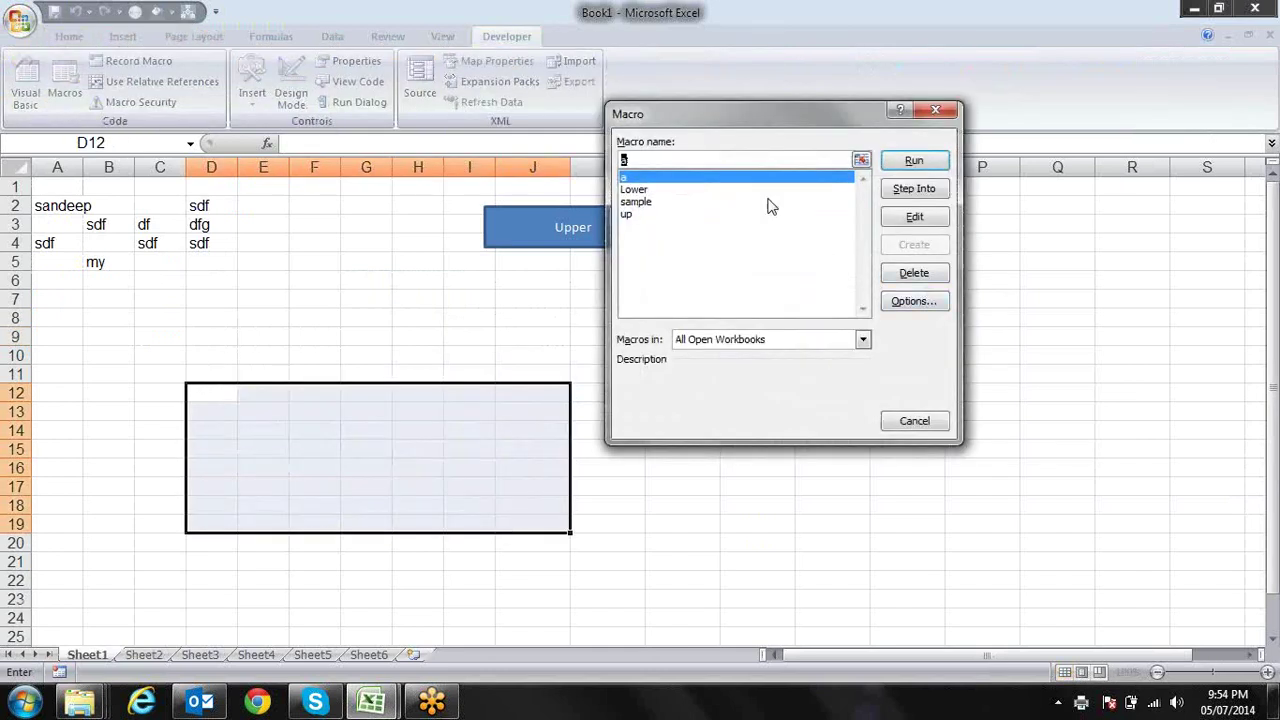
click(640, 201)
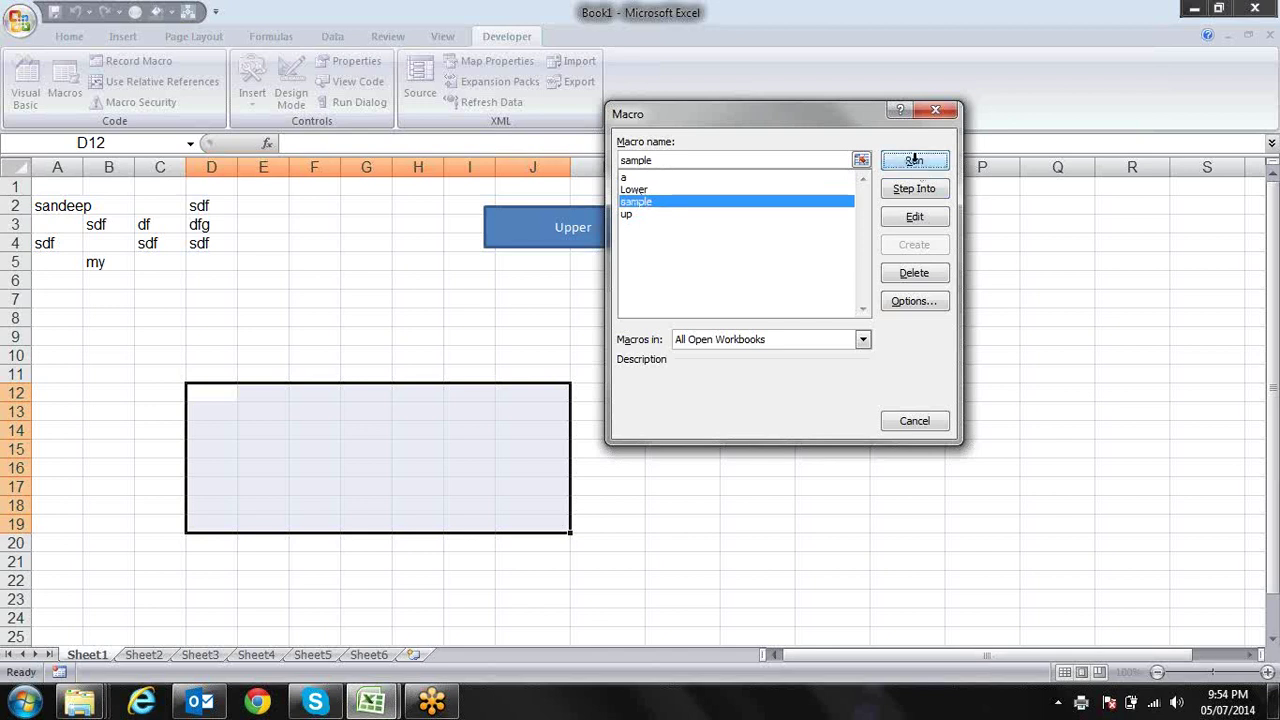
click(914, 160)
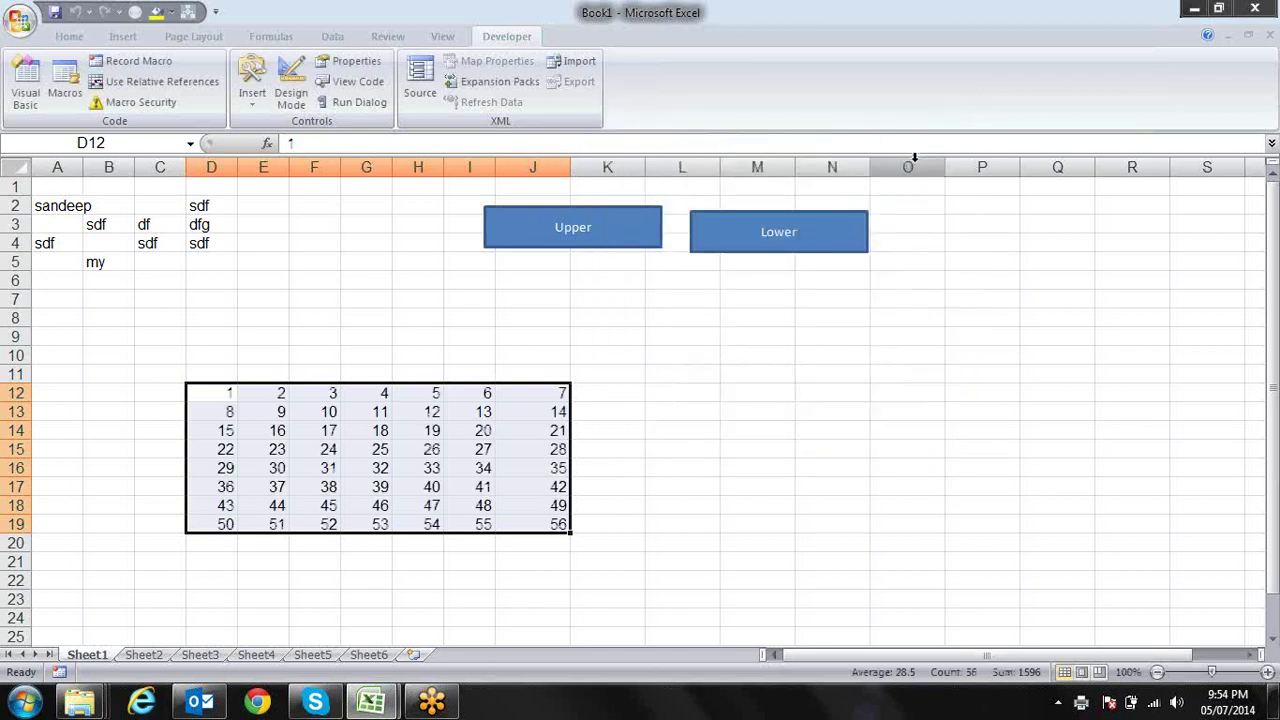
- Step through rows 12–14 to confirm the numbers run consecutively row by row
click(689, 430)
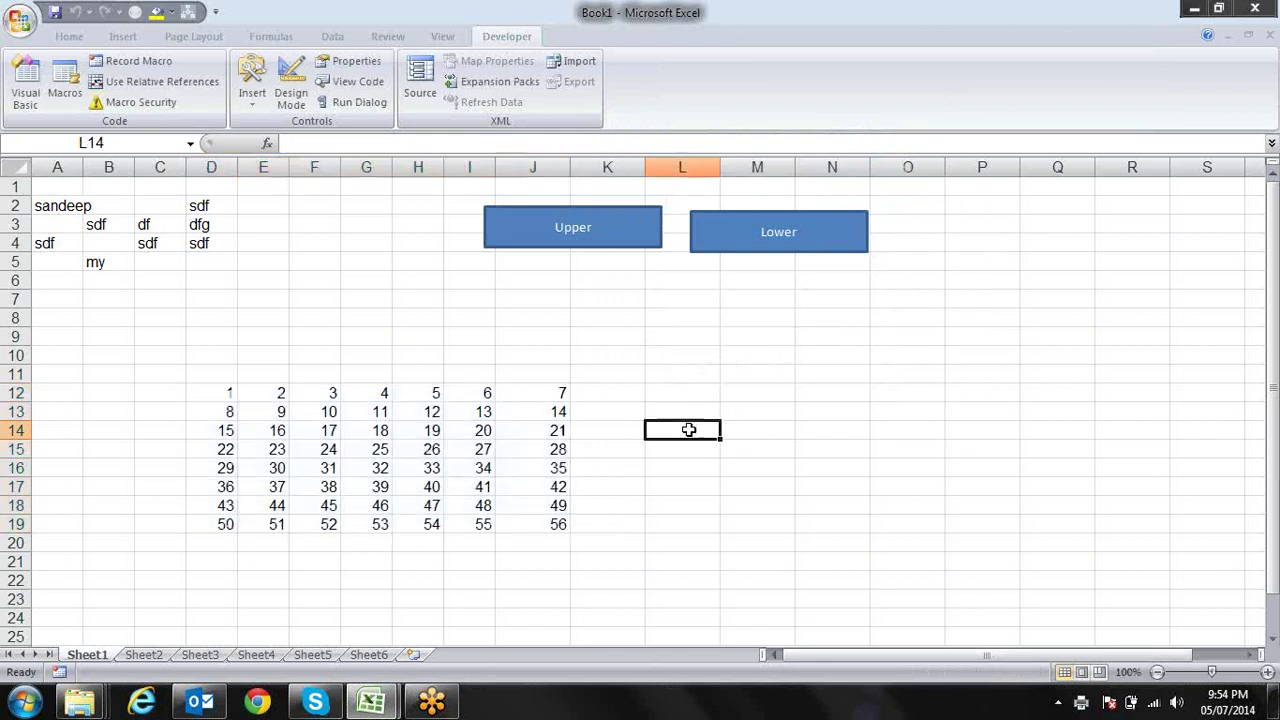
click(224, 393)
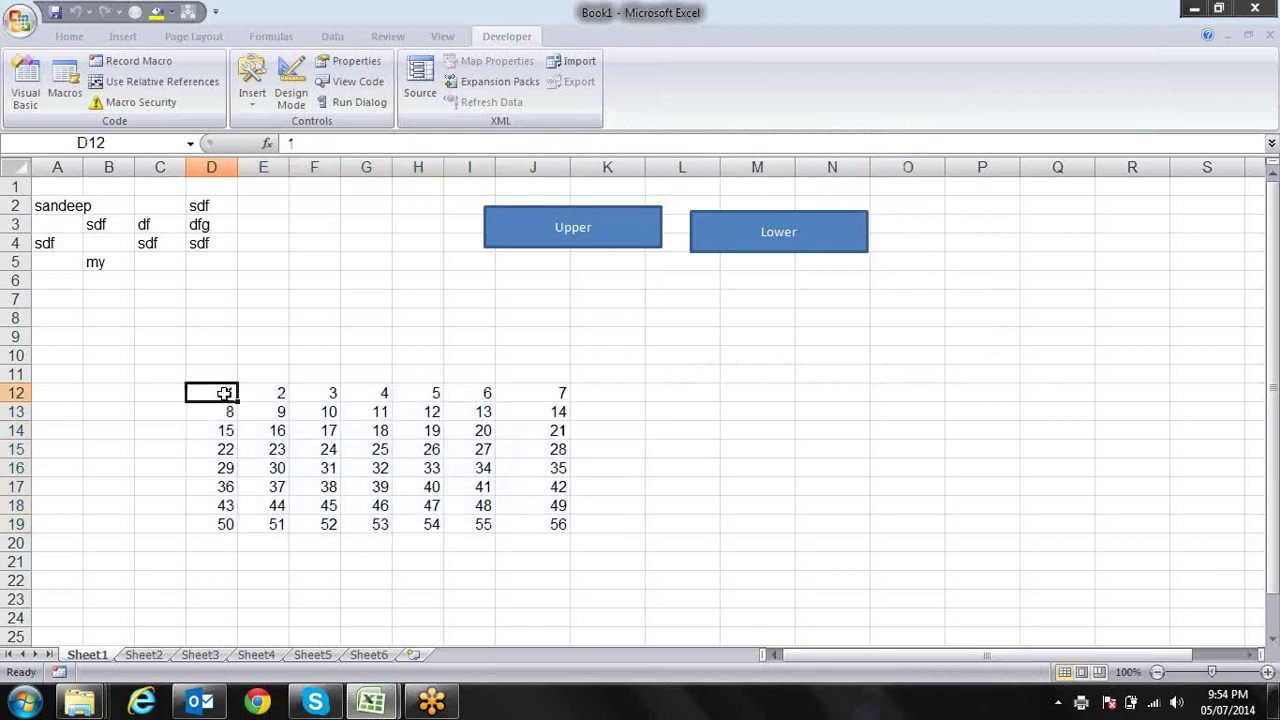
key(Right)
key(Right)
key(Right)
key(Right)
key(Right)
key(Right)
key(Right)
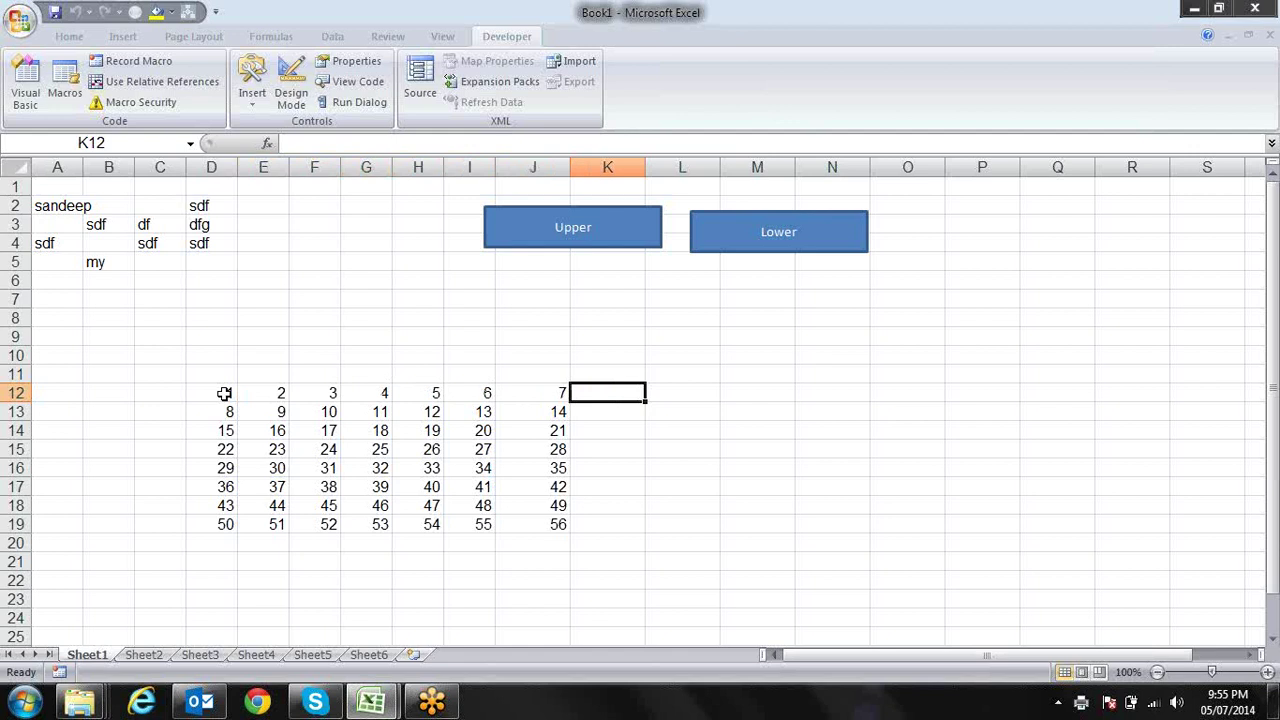
key(Left)
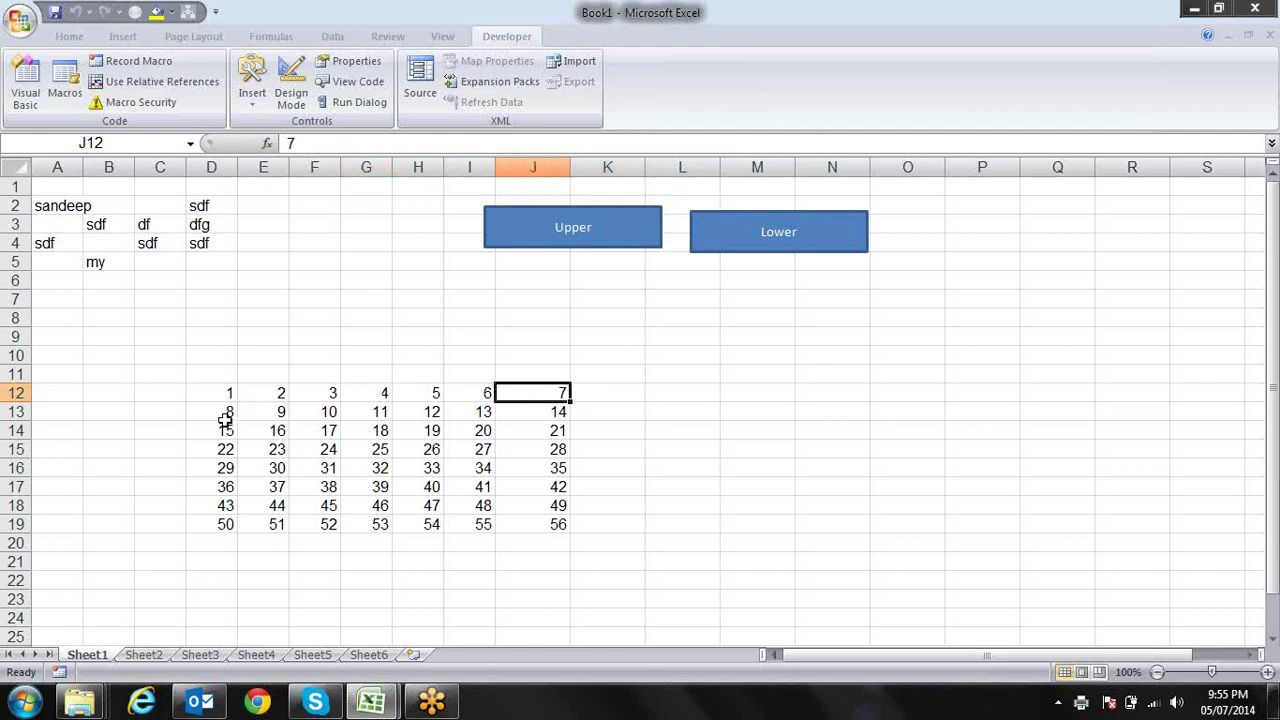
click(225, 414)
key(Right)
key(Right)
key(Right)
key(Right)
key(Right)
key(Right)
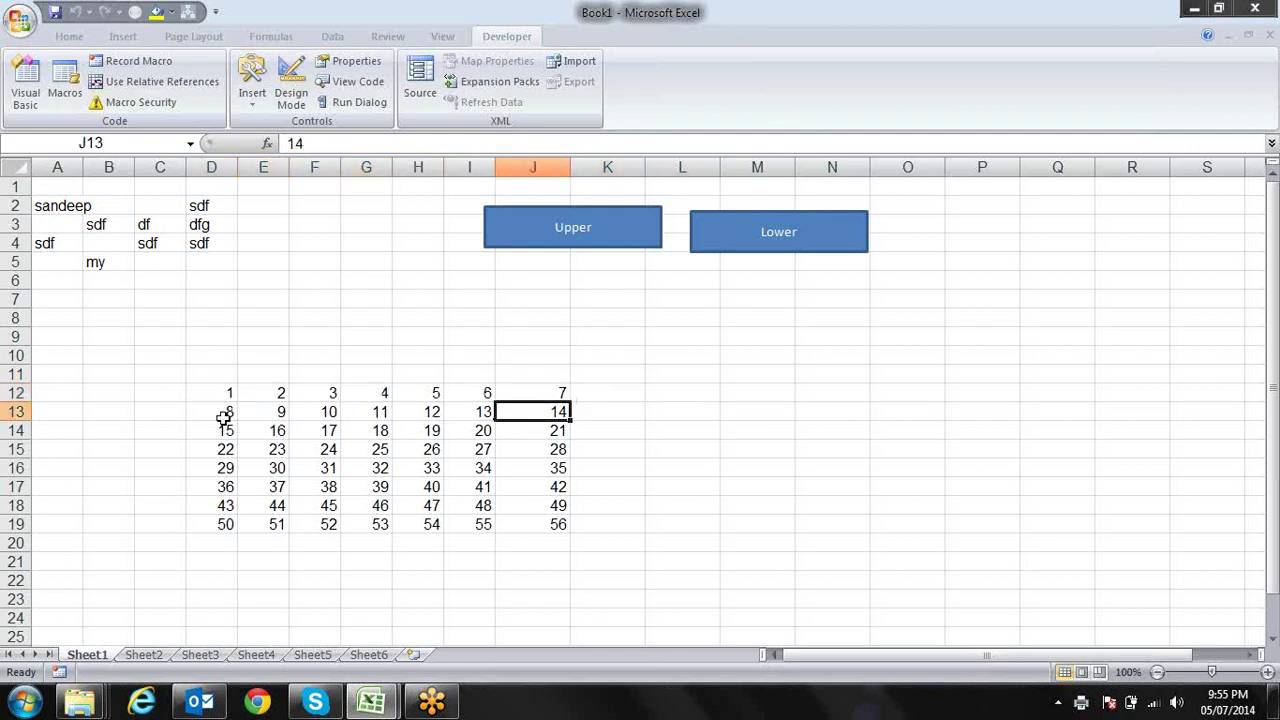
click(220, 432)
key(Right)
key(Right)
key(Right)
key(Right)
key(Right)
key(Right)
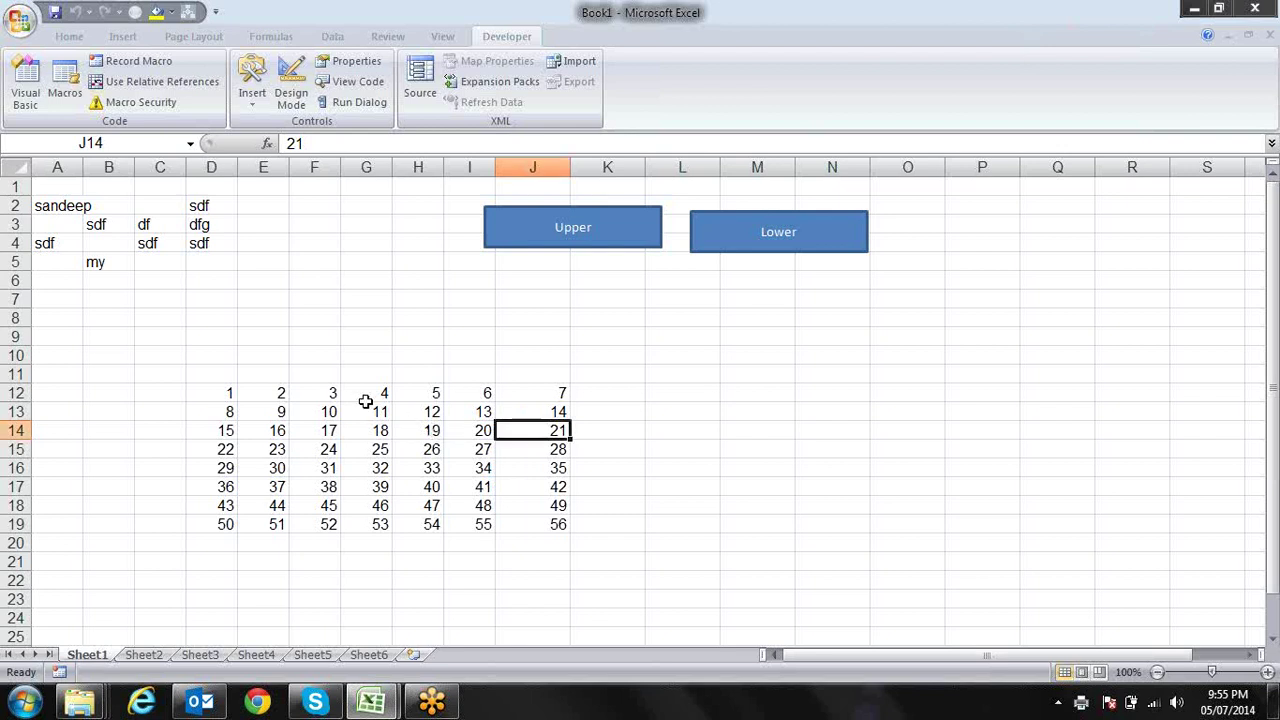
click(213, 393)
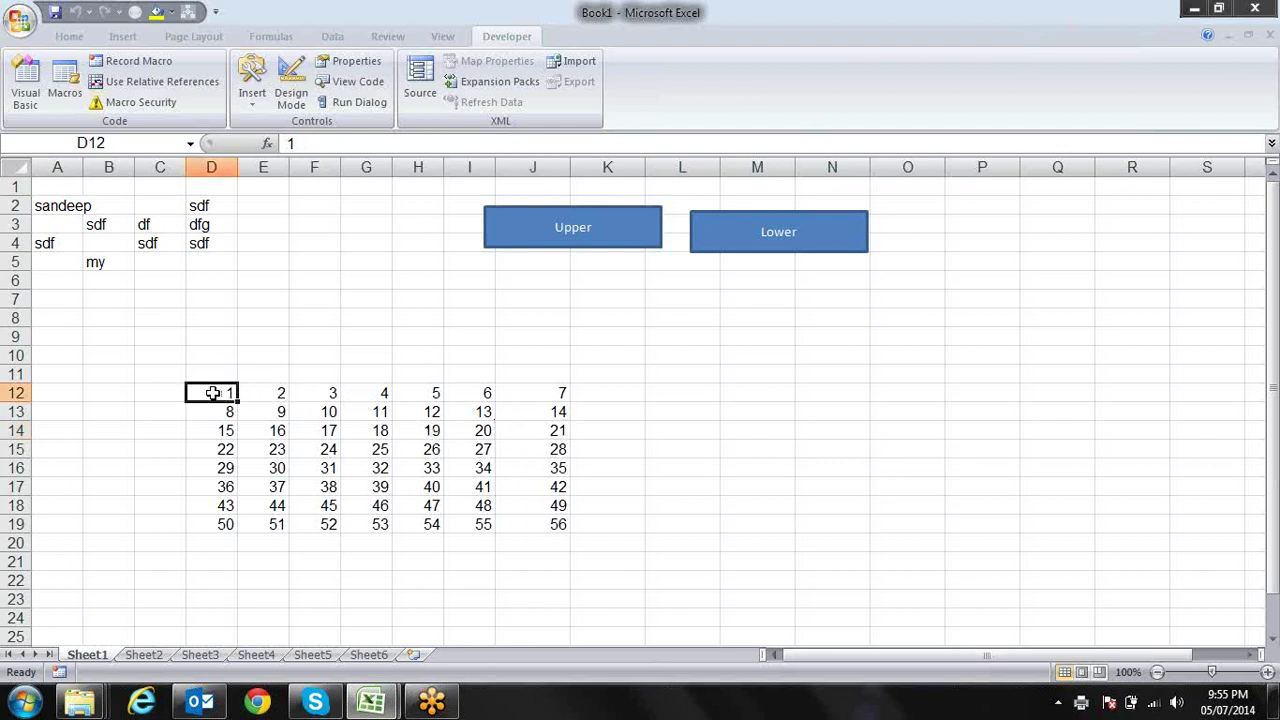
key(Right)
key(Right)
key(Right)
key(Right)
key(Right)
key(Right)
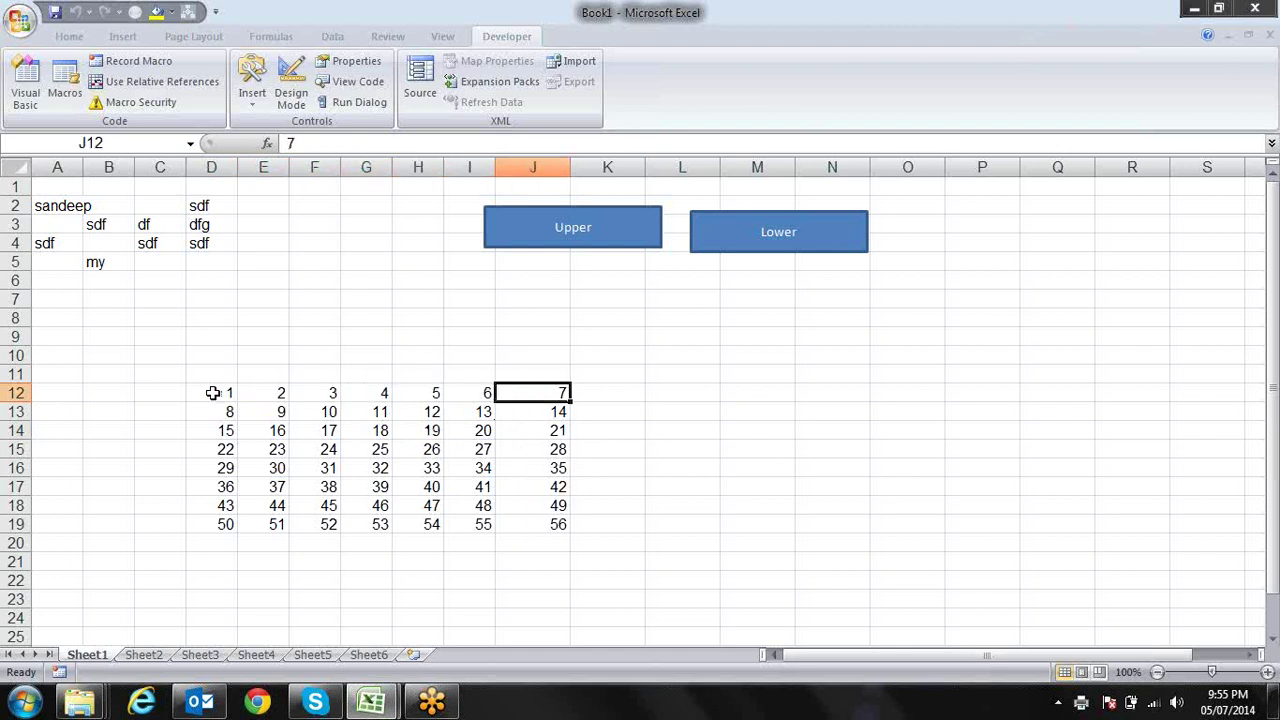
key(Left)
key(Left)
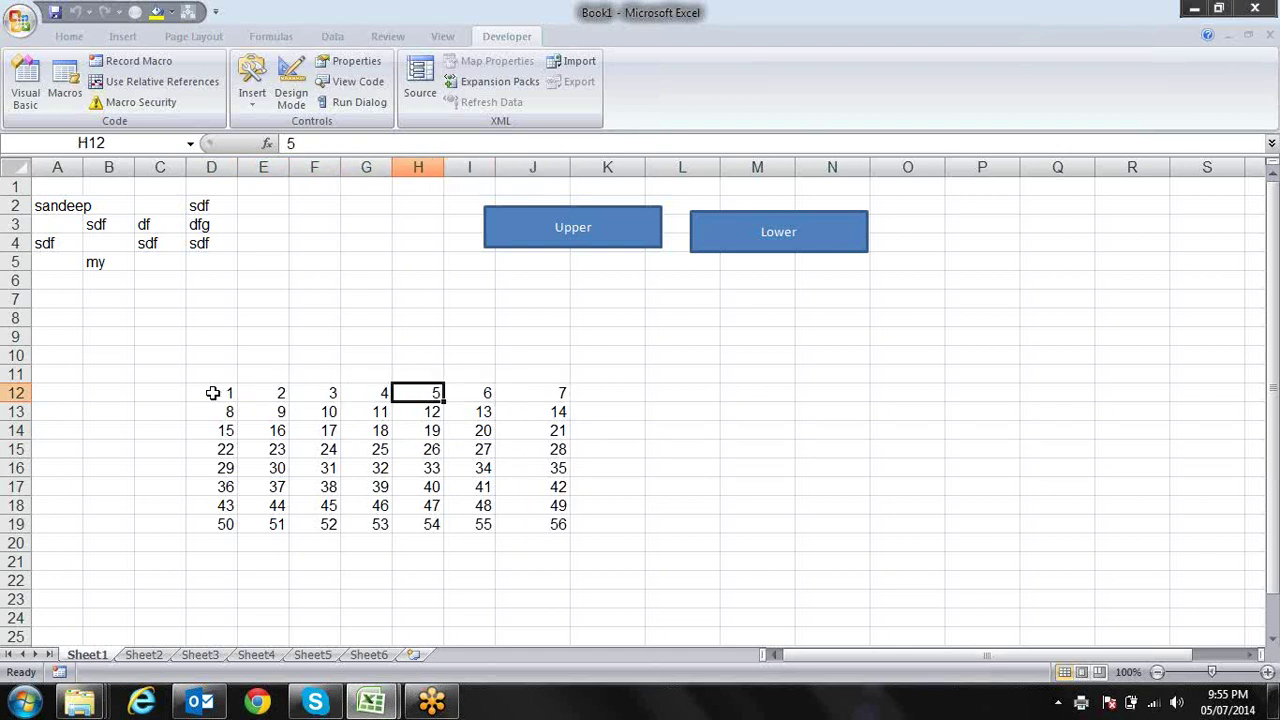
key(Left)
key(Left)
key(Left)
key(Down)
key(Right)
key(Right)
key(Right)
key(Right)
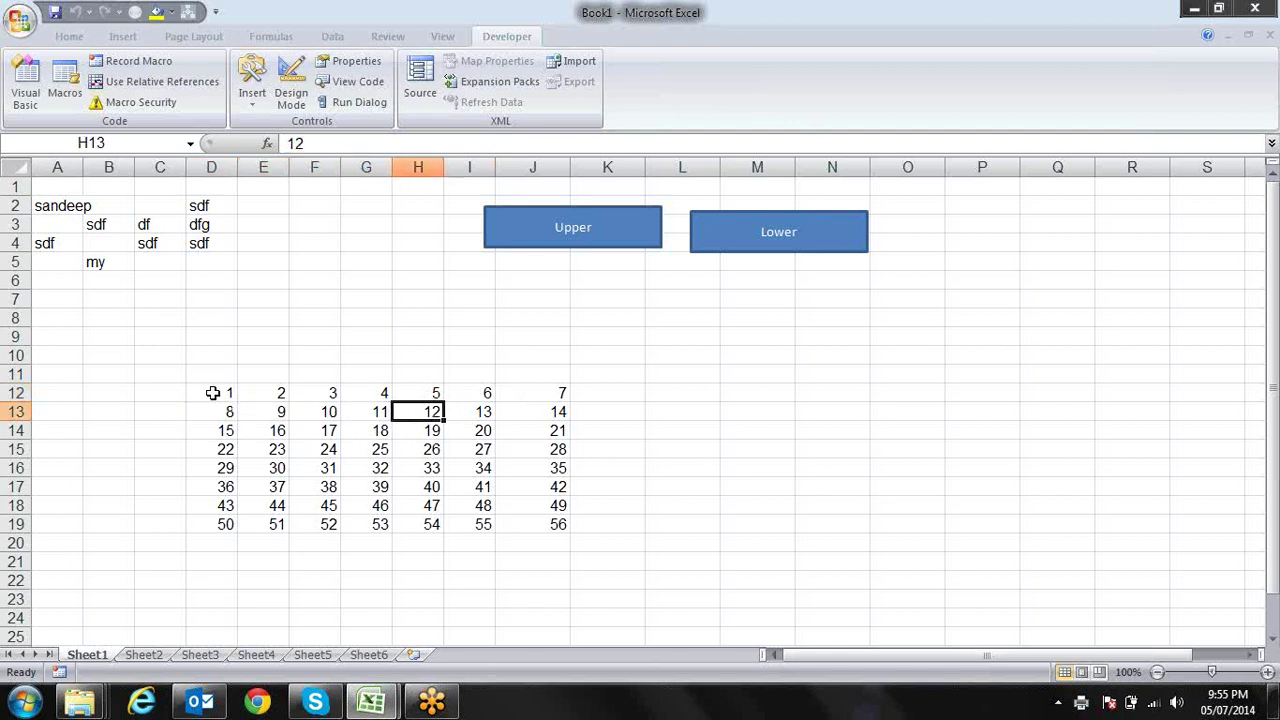
key(Right)
key(Right)
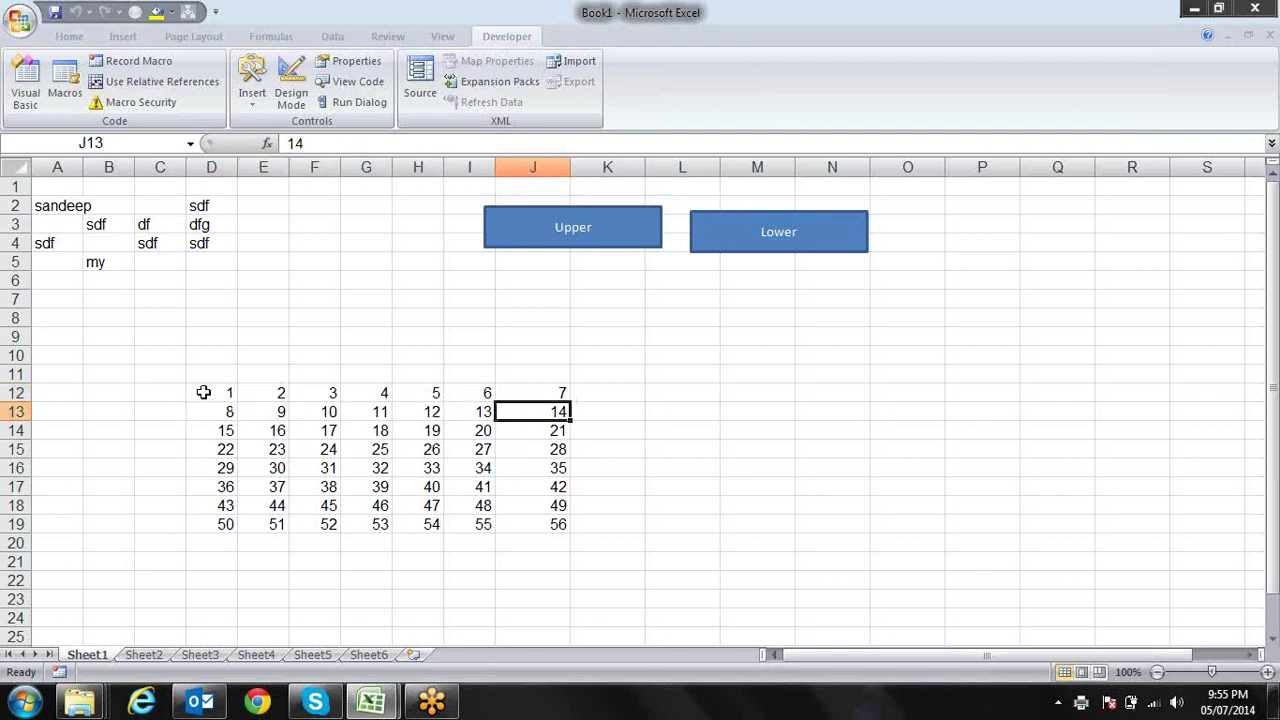
- Select the numbered range D12:J19 again
drag(213, 393, 506, 521)
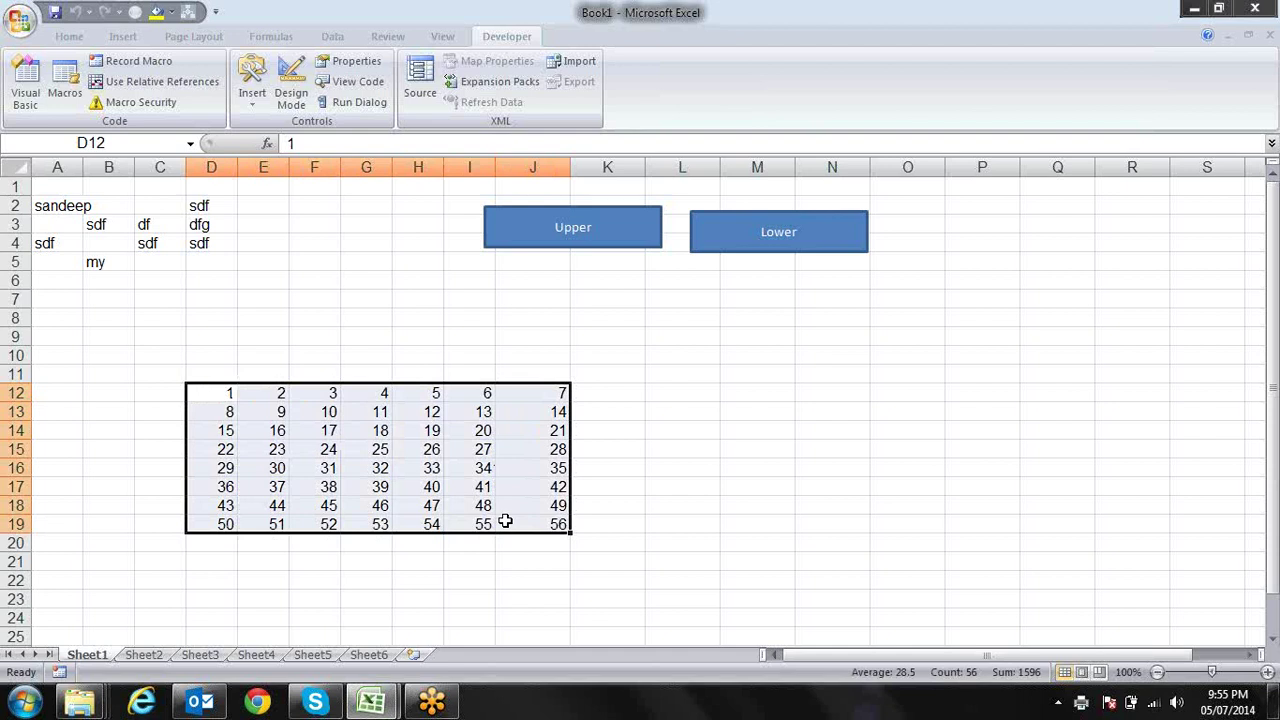
mouse_move(66, 205)
mouse_down()
mouse_move(69, 316)
mouse_move(69, 262)
mouse_up()
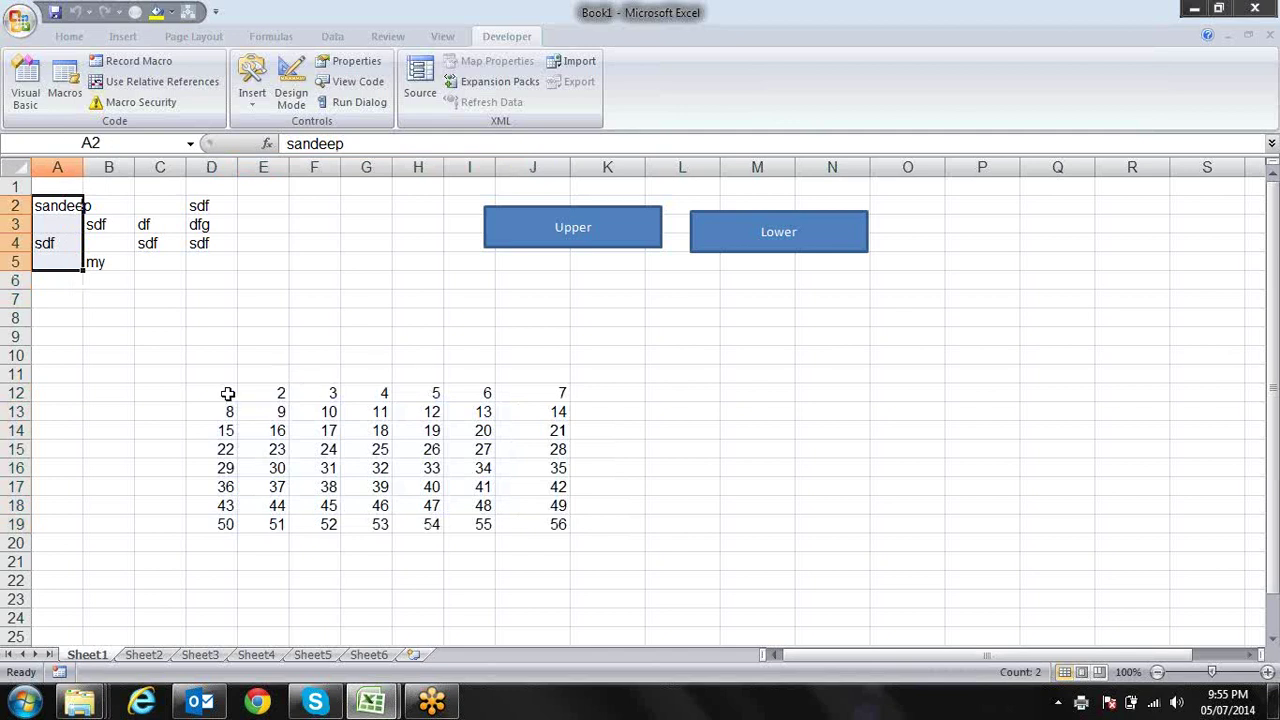
drag(228, 394, 540, 524)
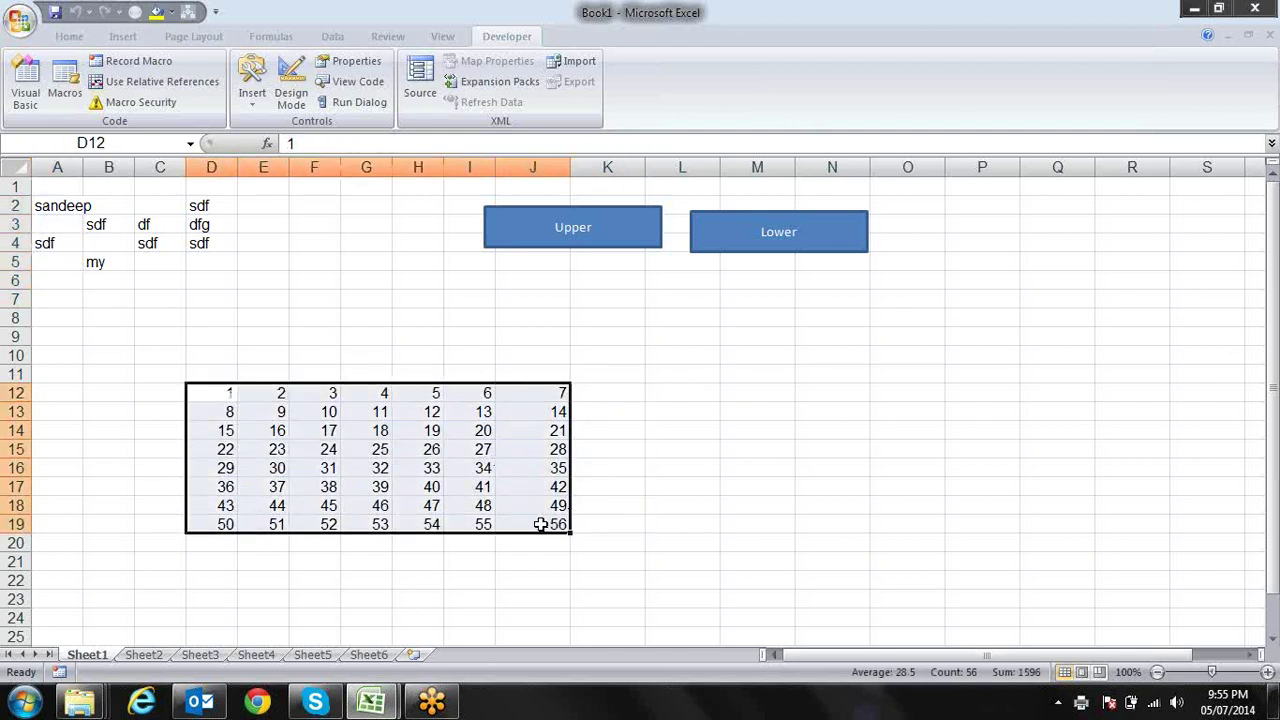
- Clear D12:J19, then review Dim r As Range and Selection in Module2's sample macro
key(Delete)
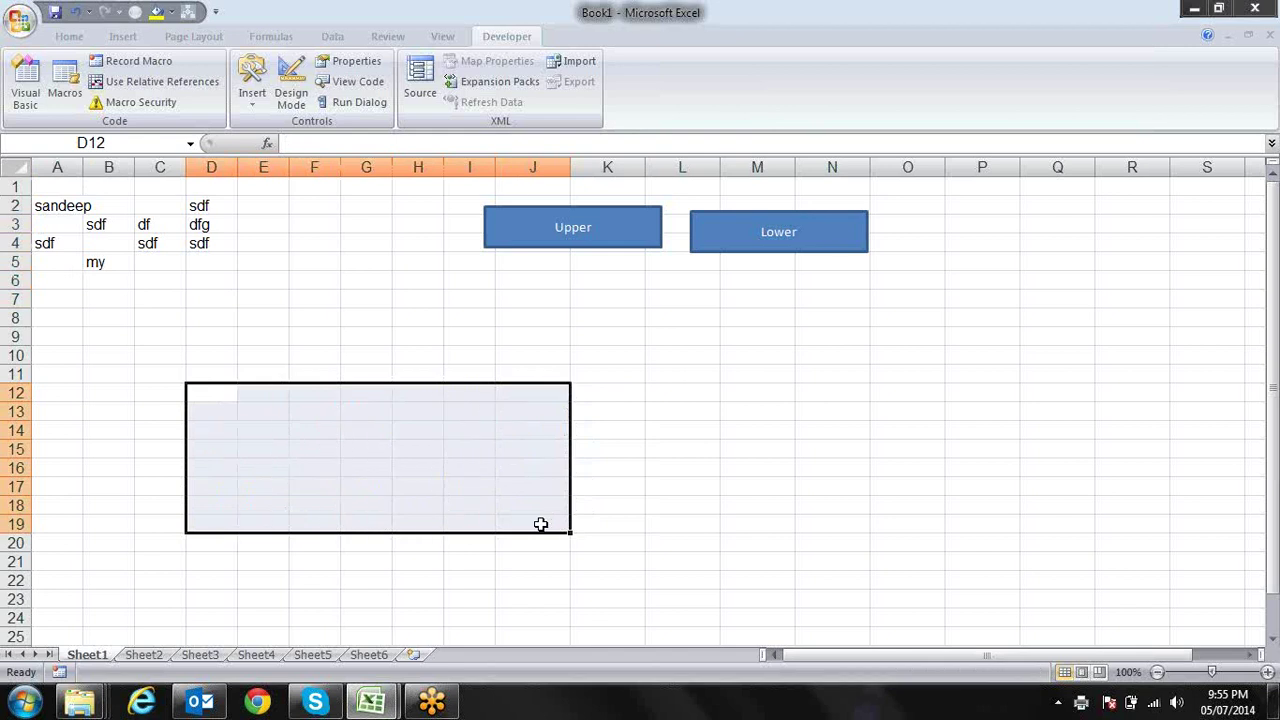
key(alt+F11)
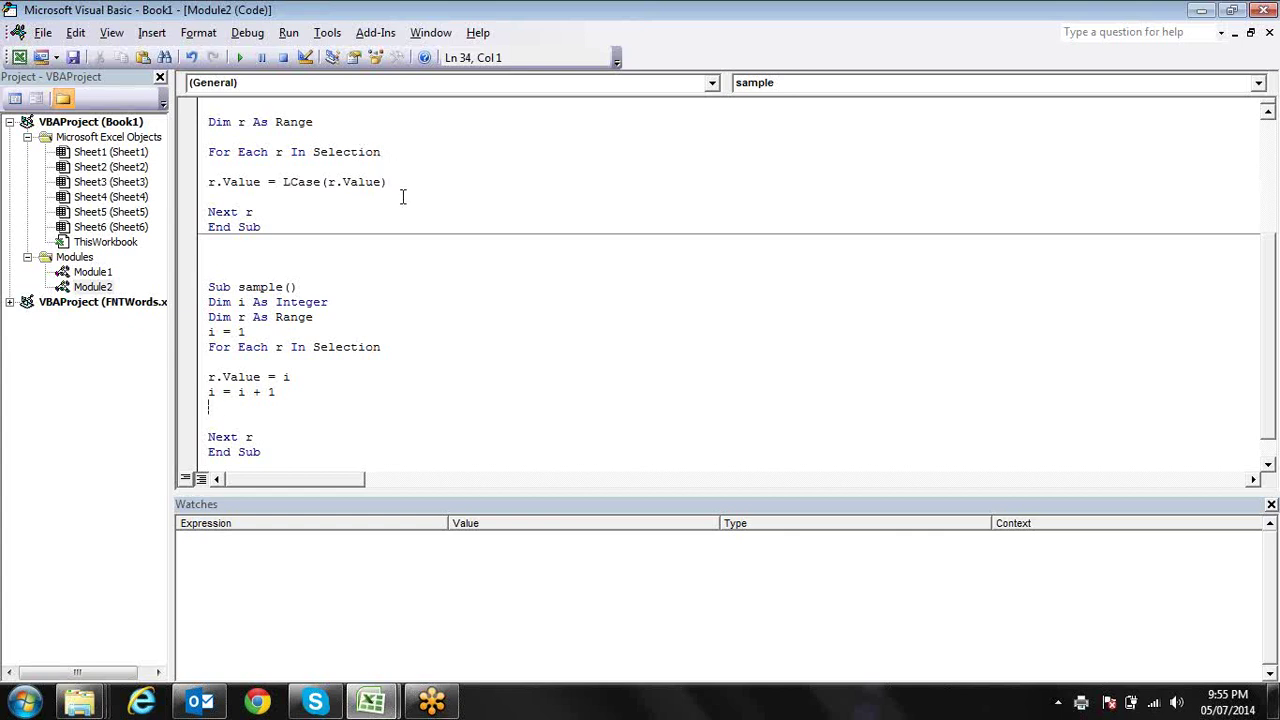
drag(334, 121, 208, 121)
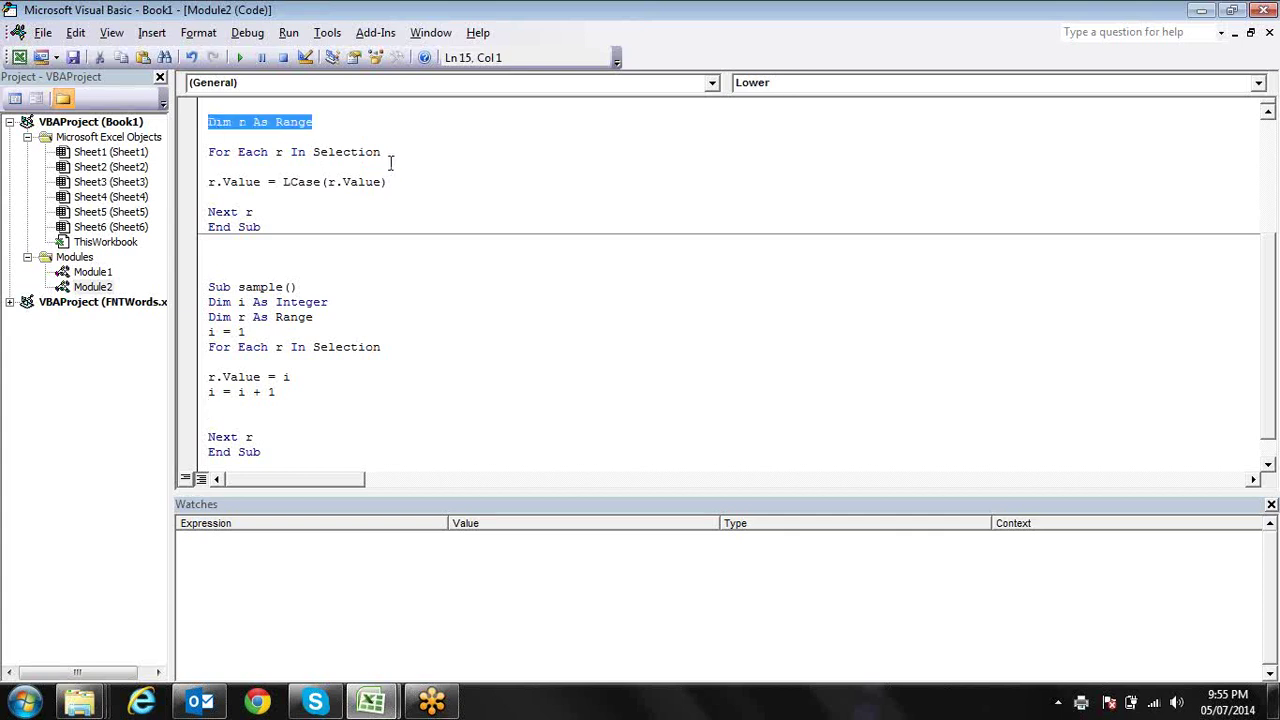
drag(390, 152, 313, 152)
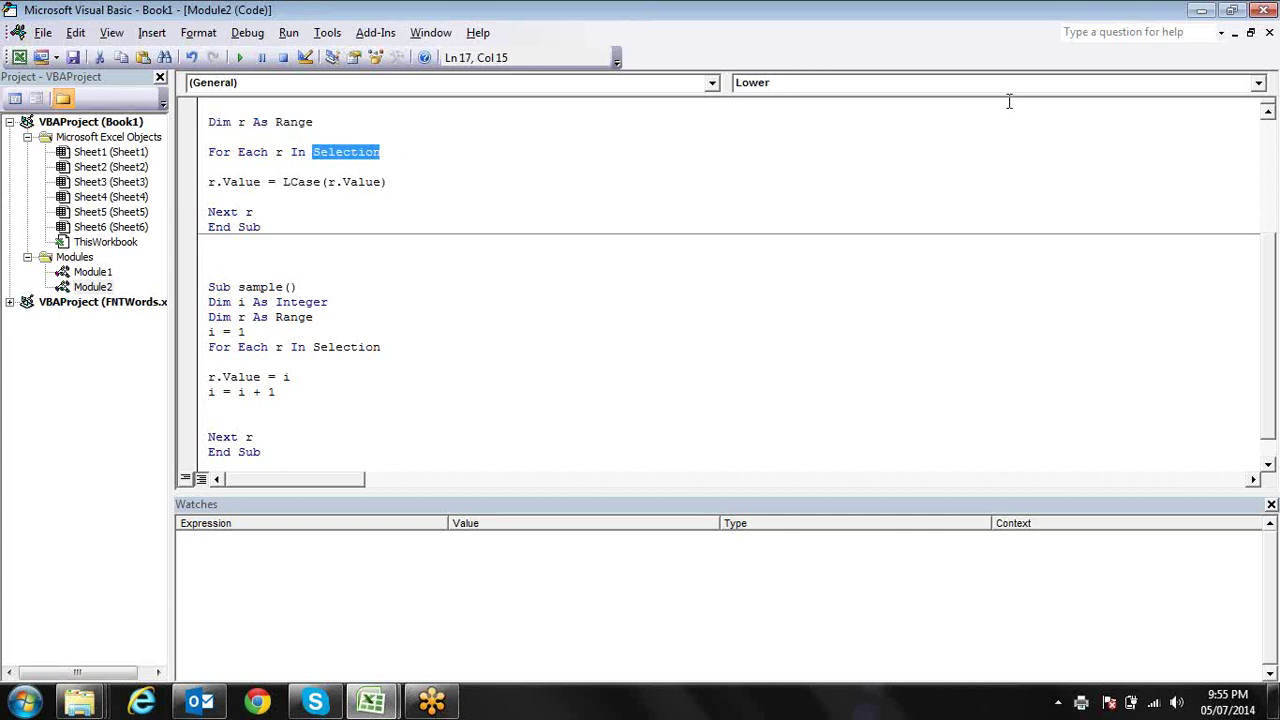
key(Left)
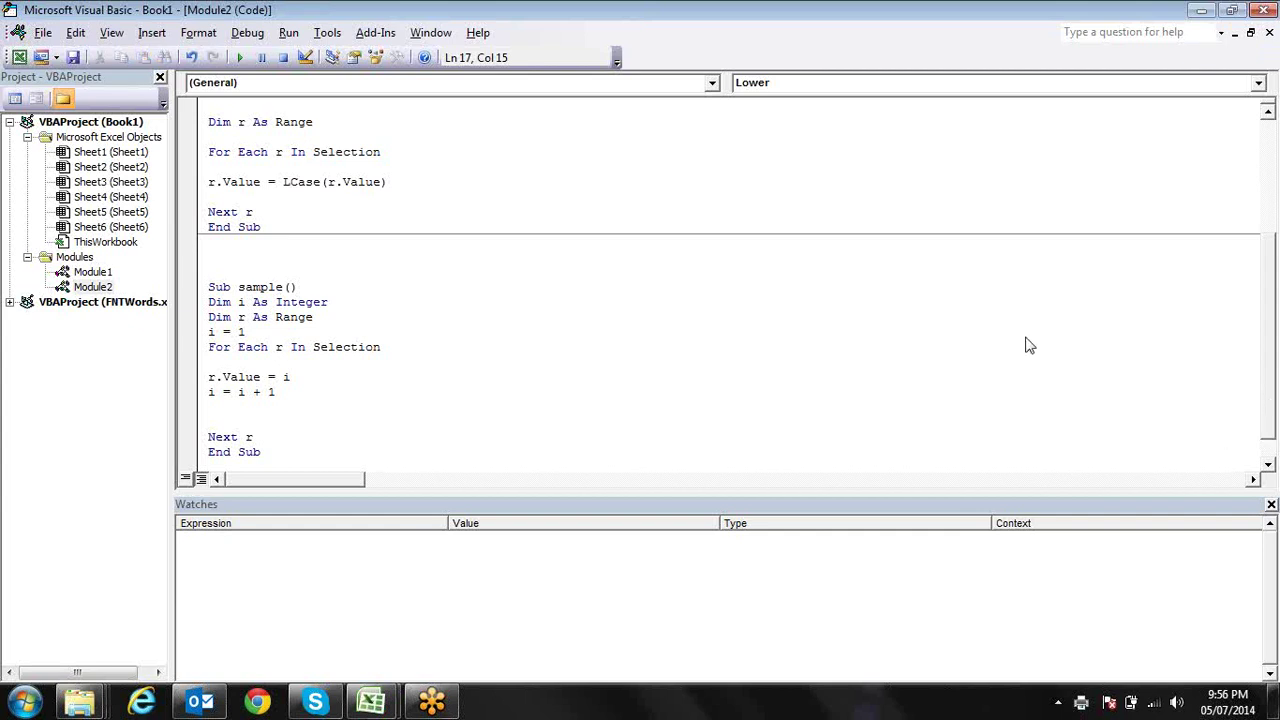
click(840, 368)
- Select D11:F13 on the worksheet and run the sample macro on it
key(alt+F11)
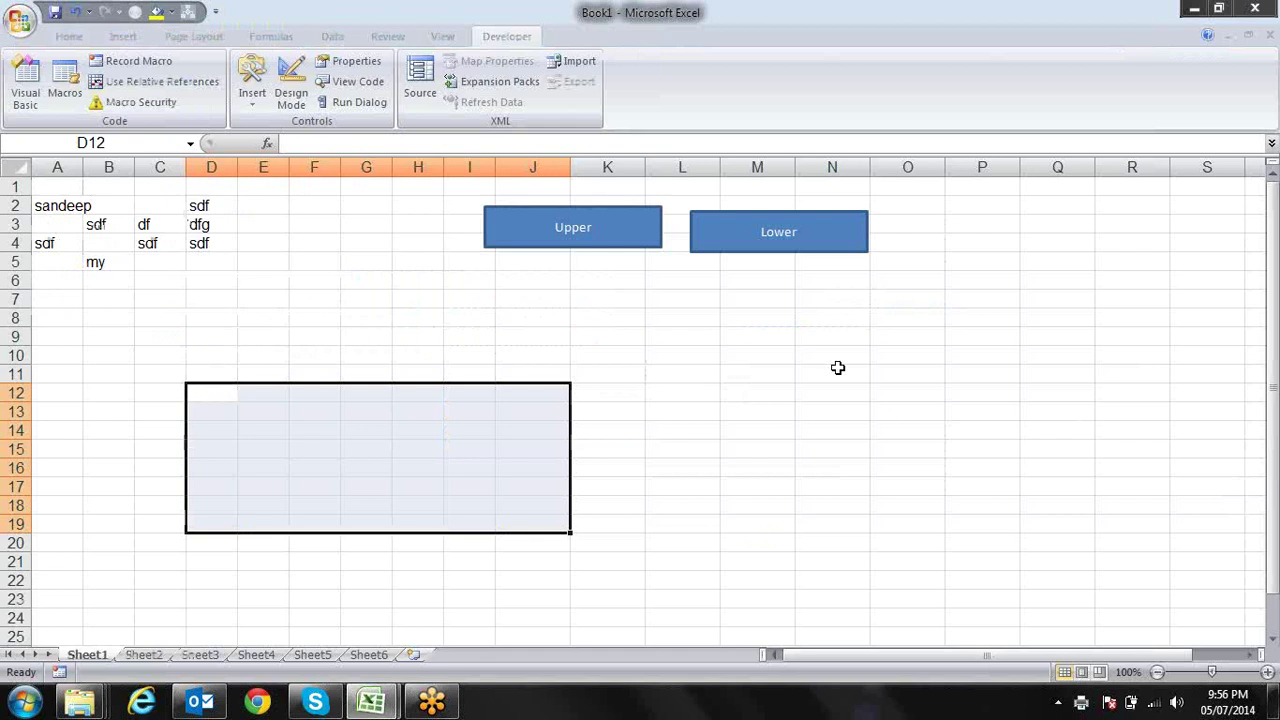
key(Left)
key(Right)
key(Up)
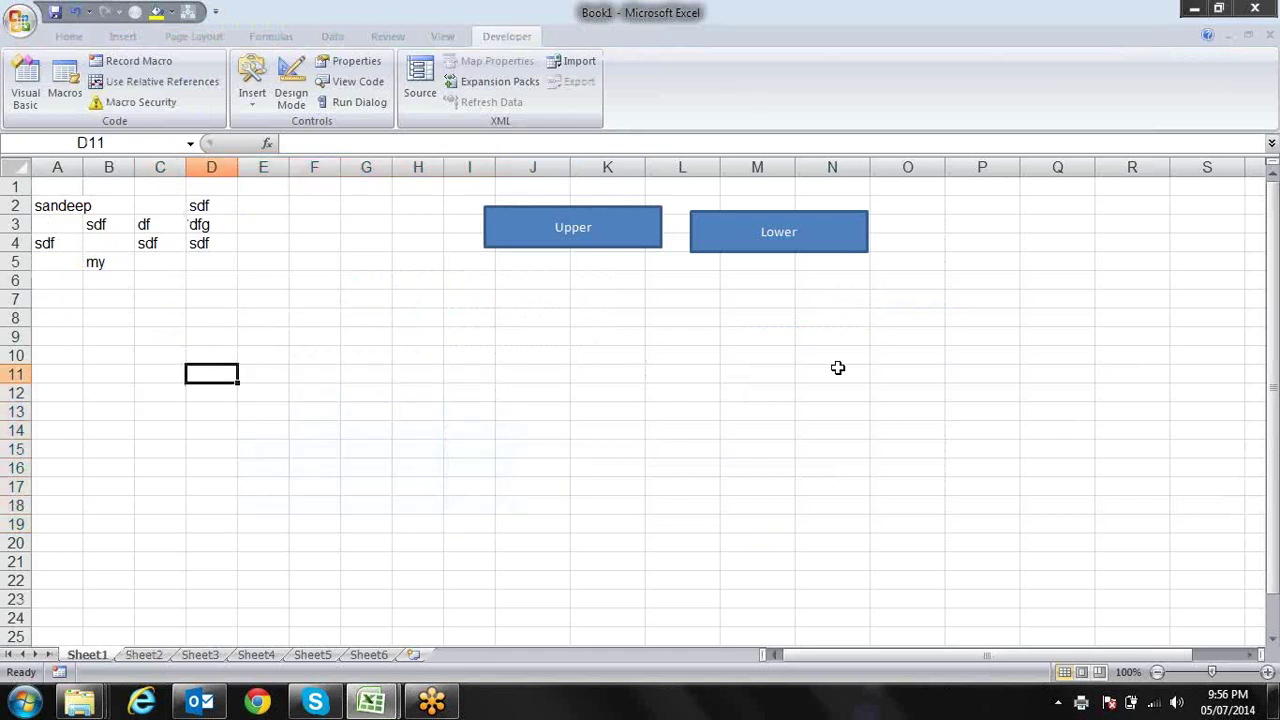
key(shift+Right)
key(shift+Down)
key(shift+Down)
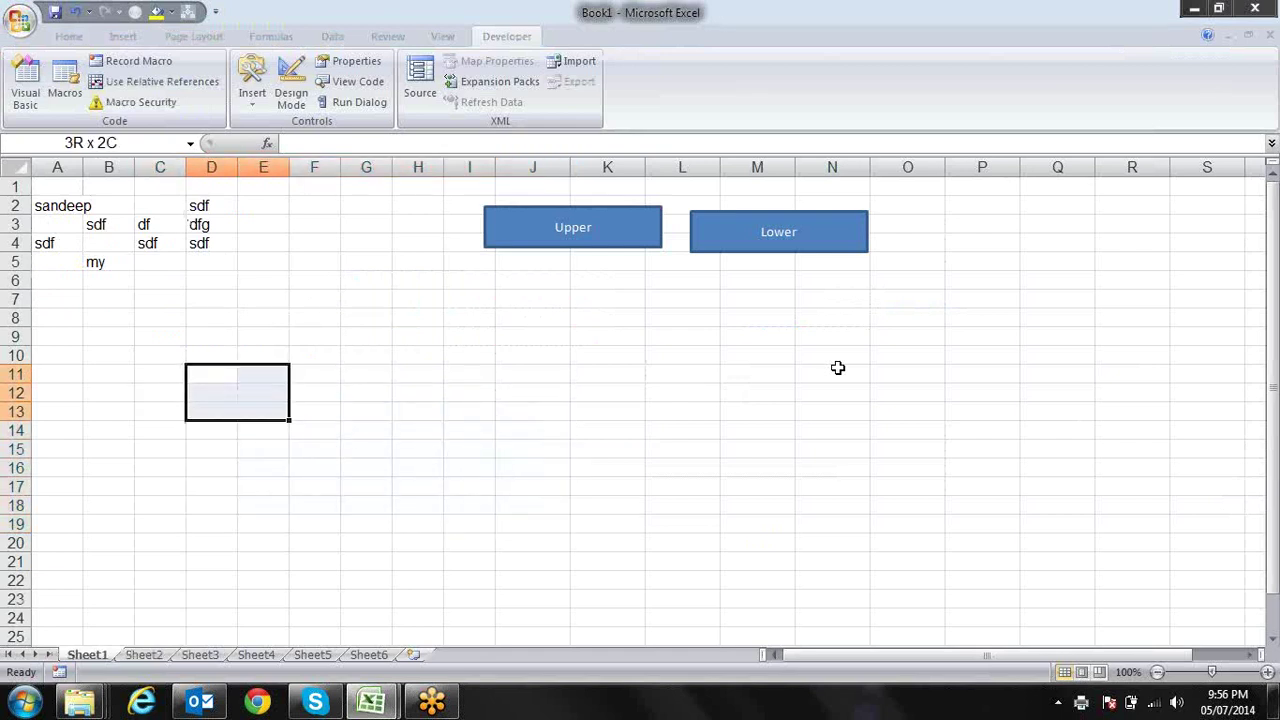
key(shift+Right)
key(alt)
key(l)
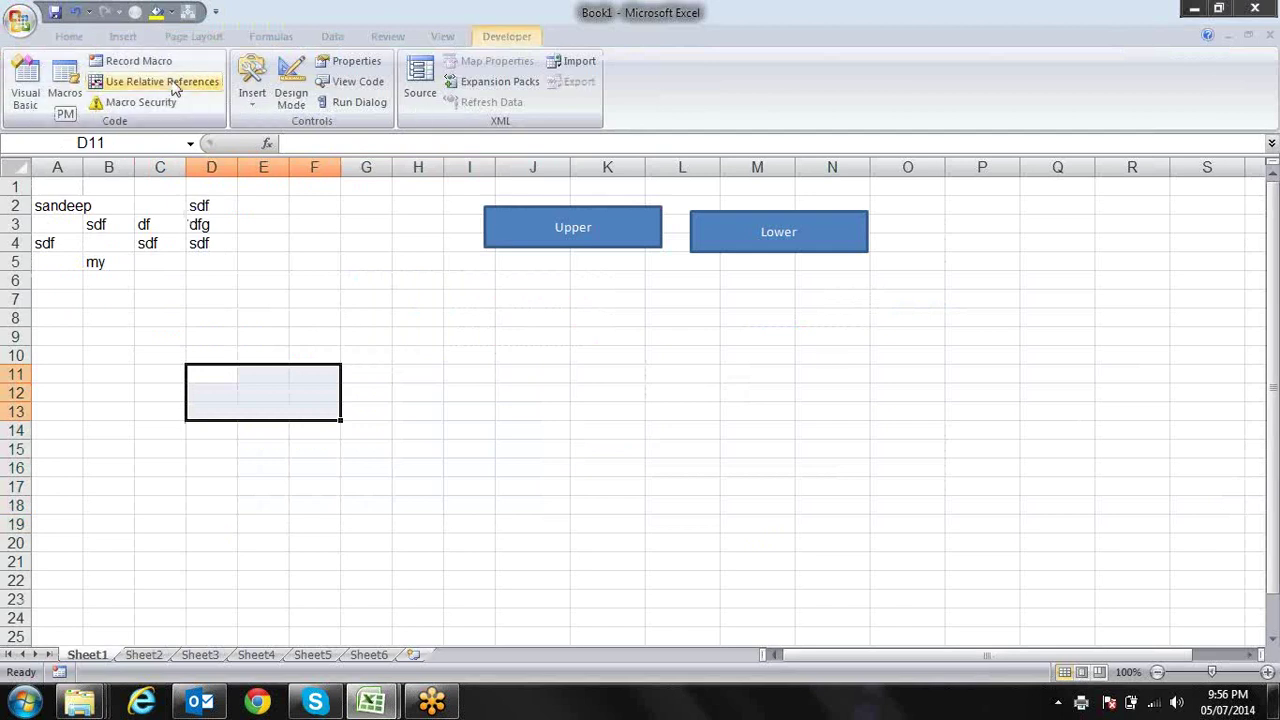
key(p)
key(m)
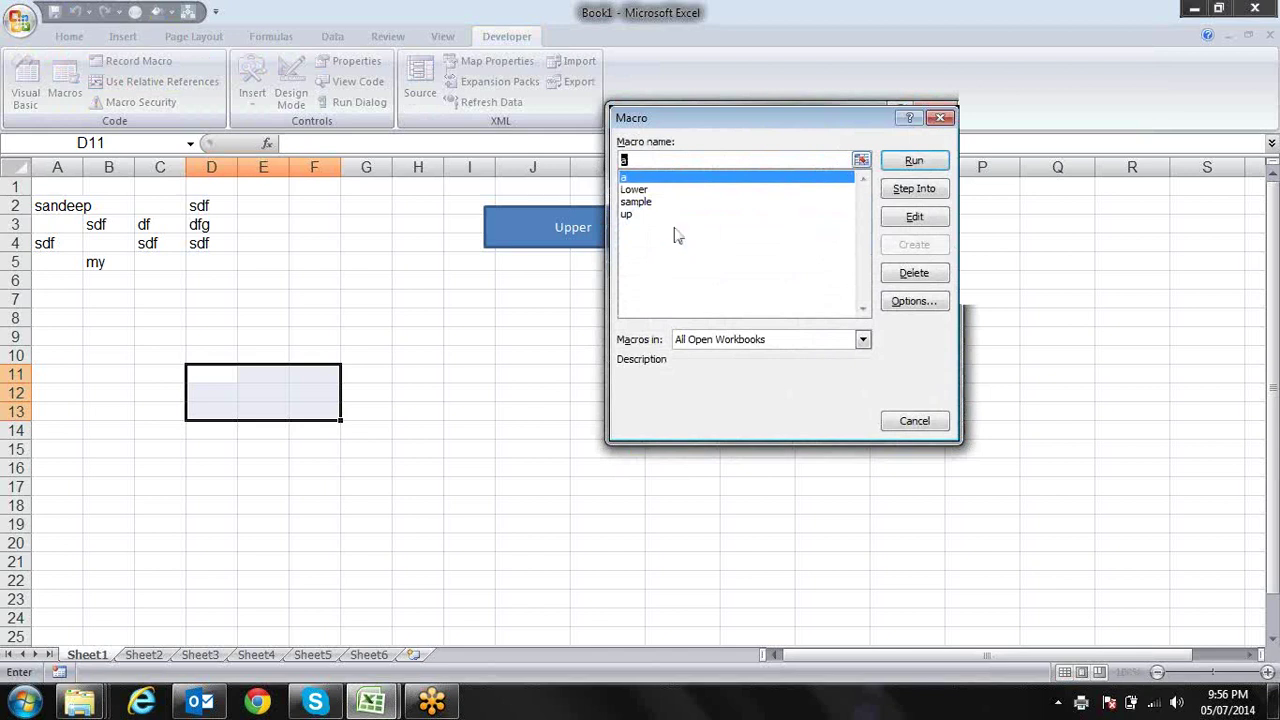
click(657, 214)
click(655, 203)
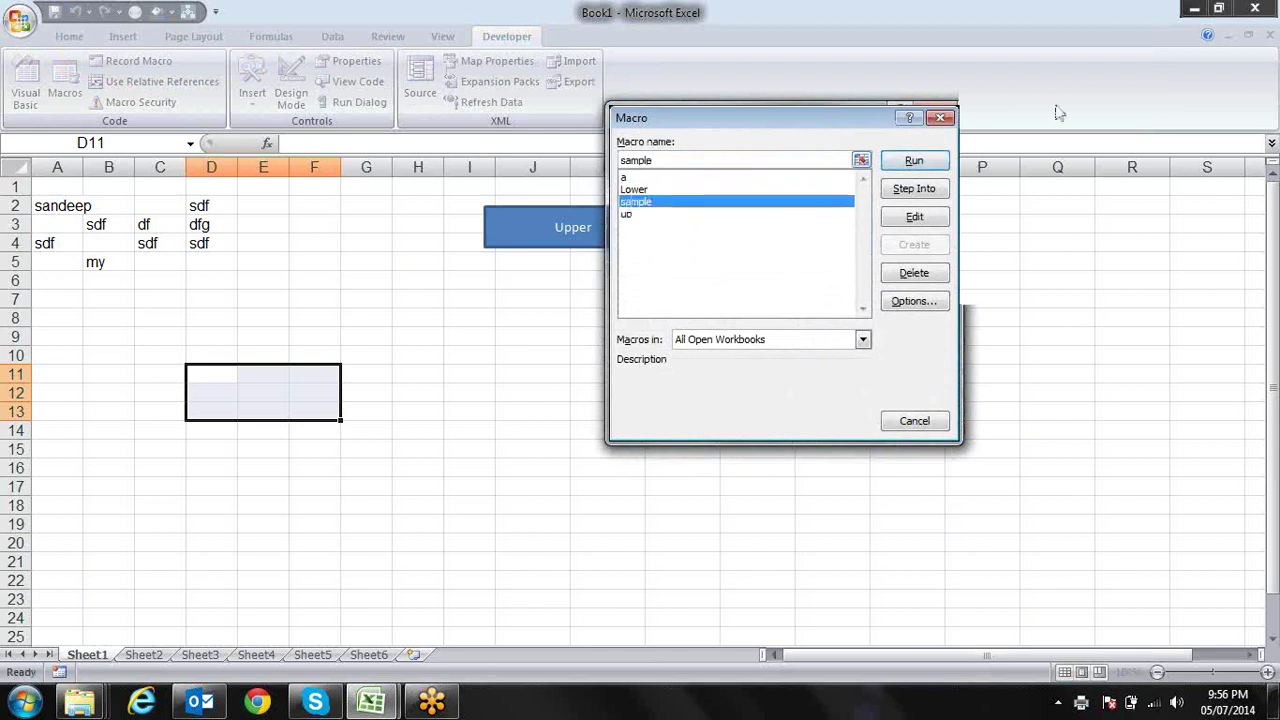
click(914, 163)
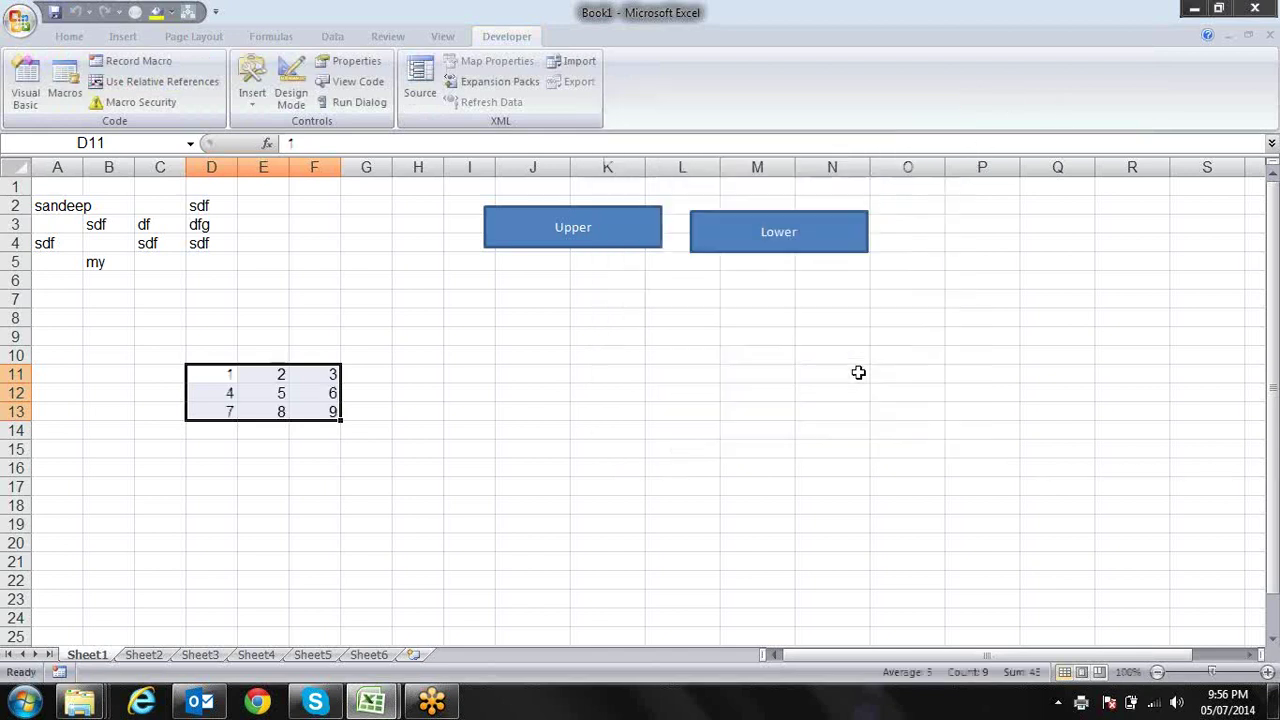
- Check that D11:F13 now holds the numbers 1 through 9, filled row by row
click(221, 375)
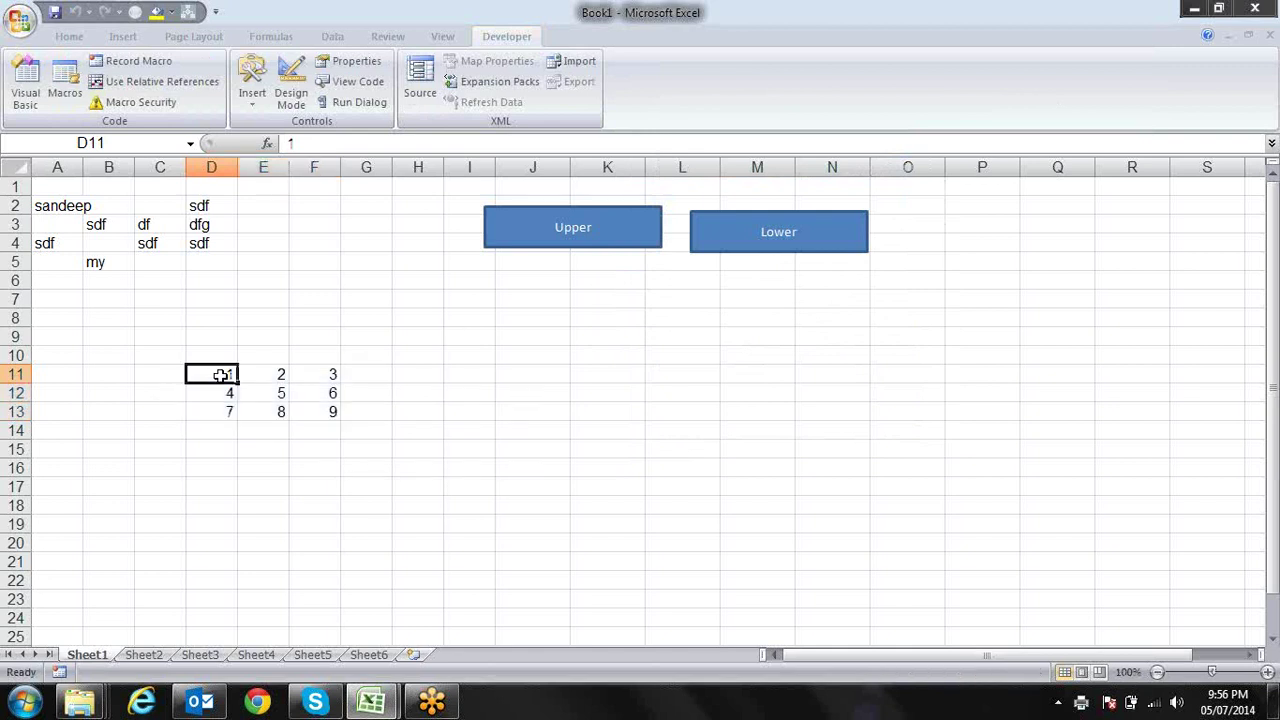
key(Right)
key(Right)
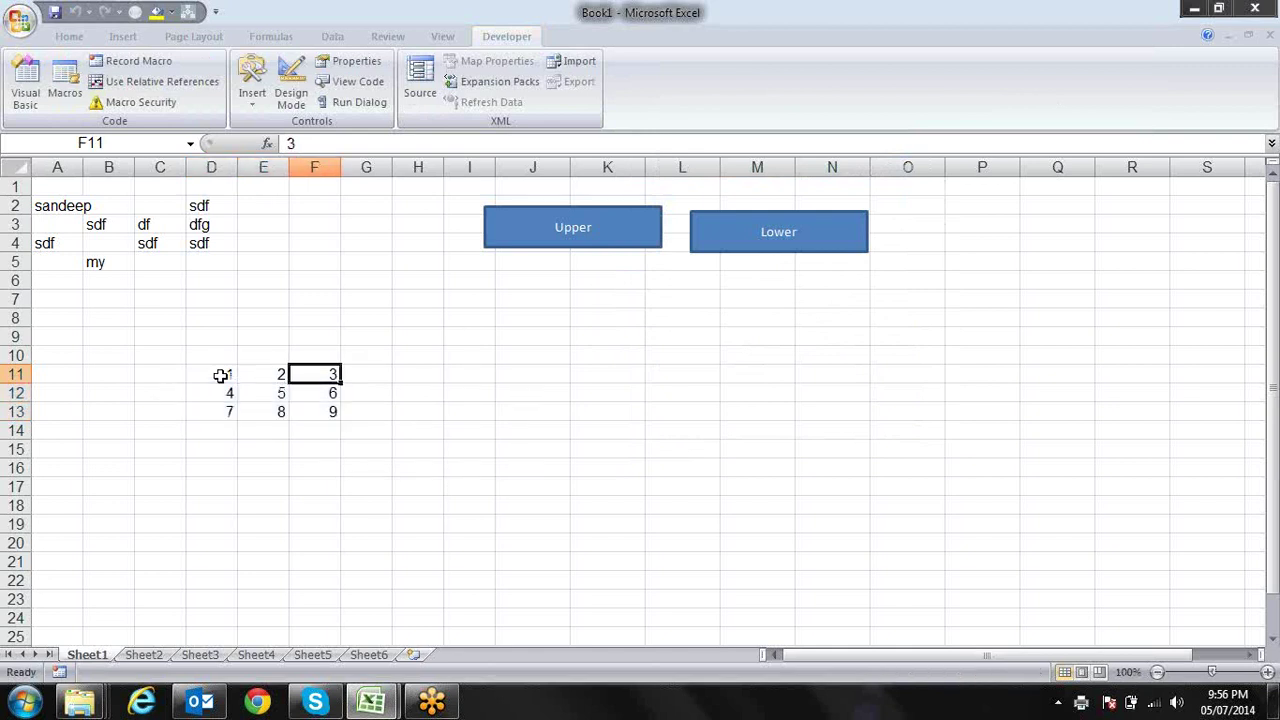
click(228, 392)
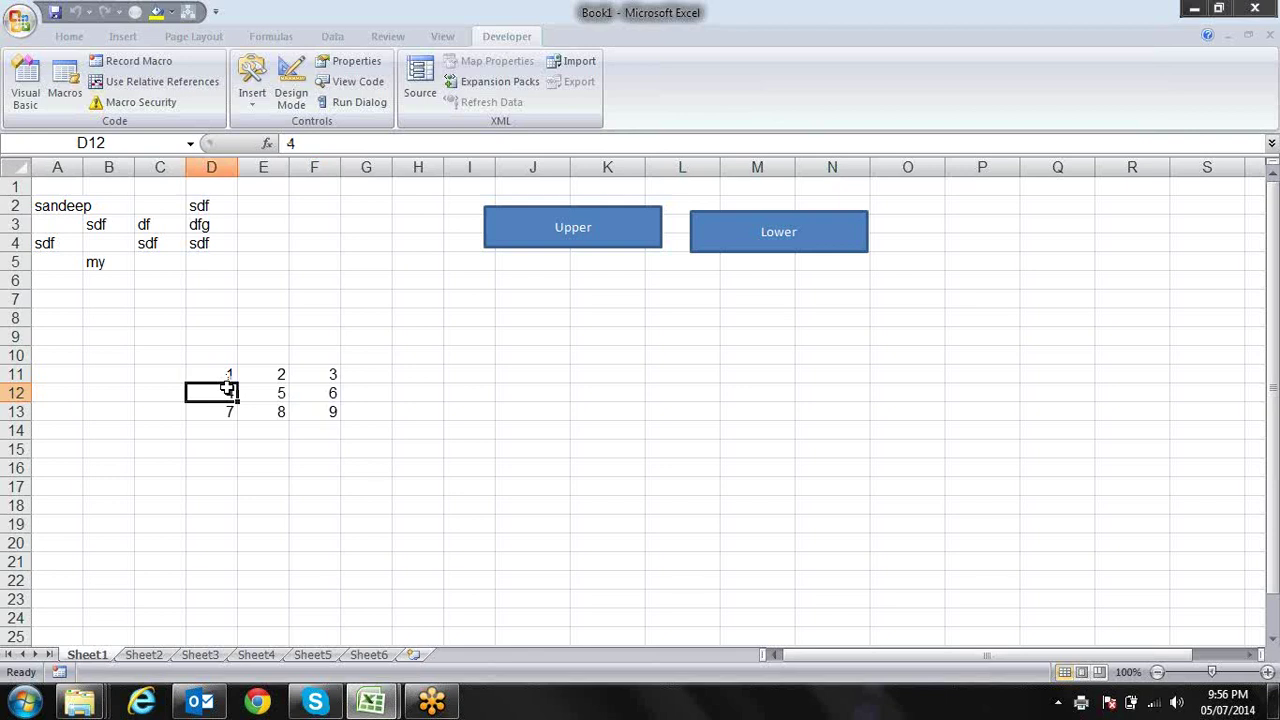
key(Down)
key(Right)
key(Up)
key(Right)
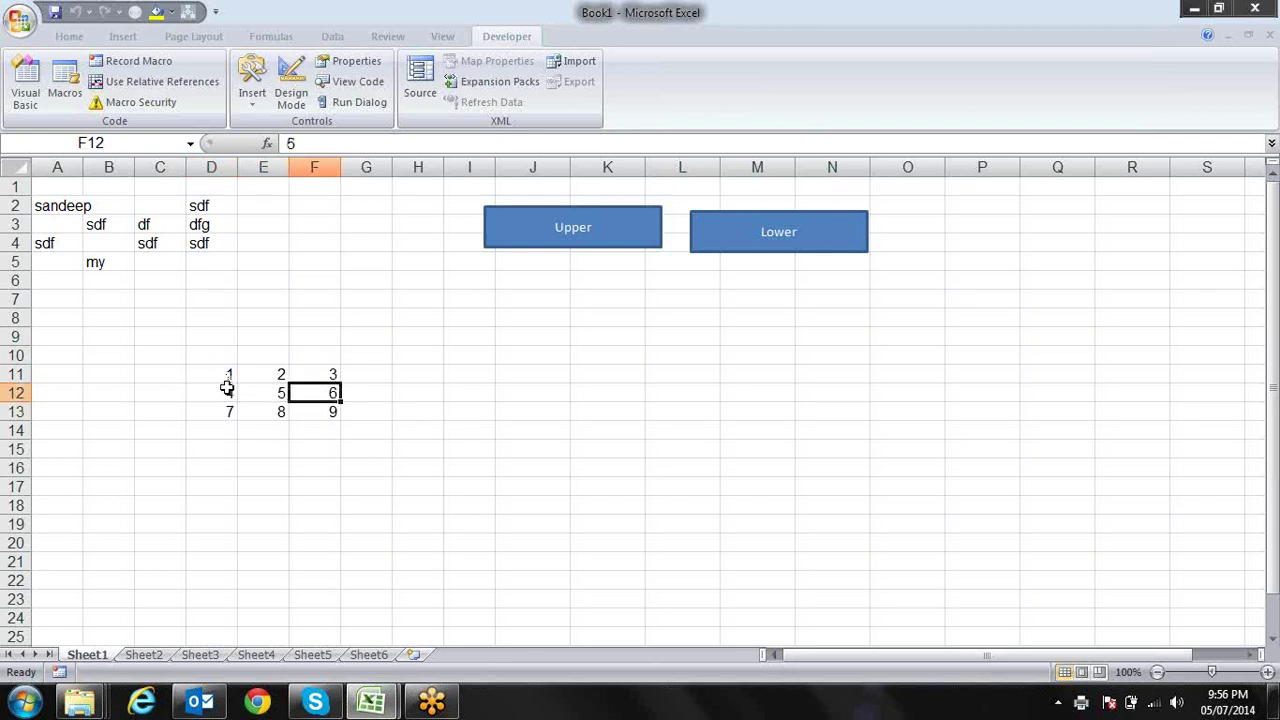
click(232, 408)
key(Up)
key(Up)
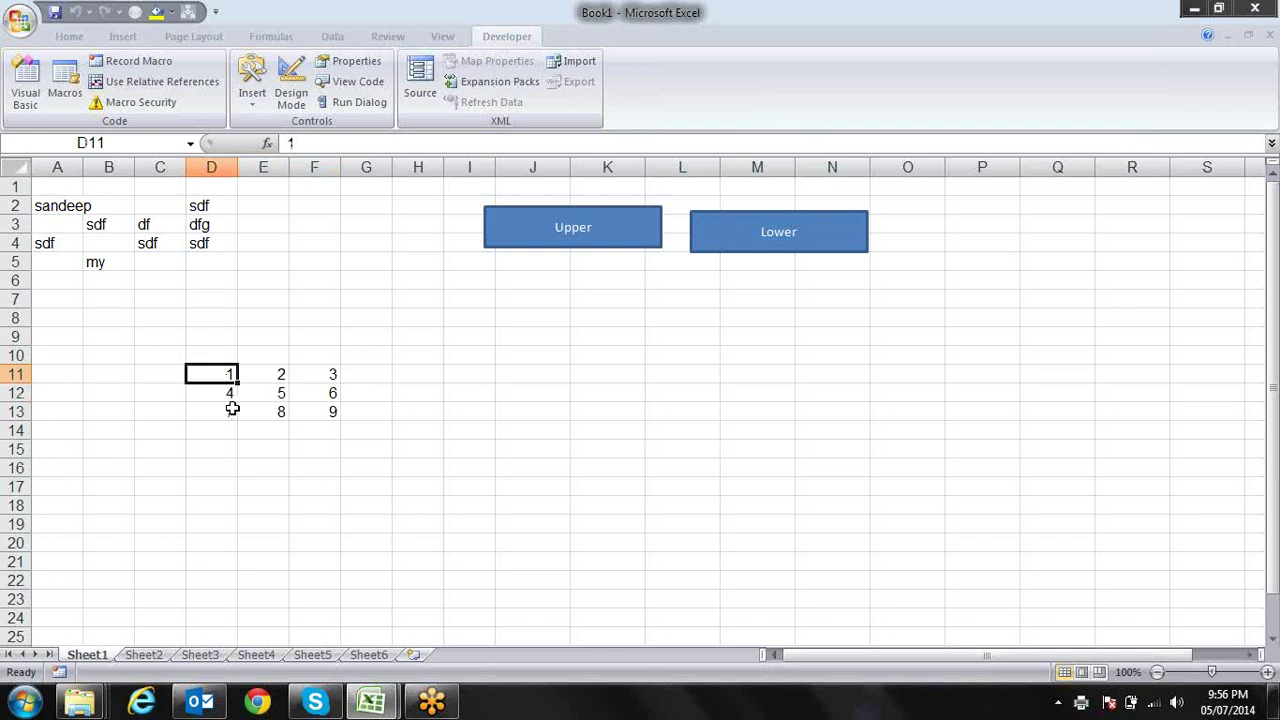
key(alt+F11)
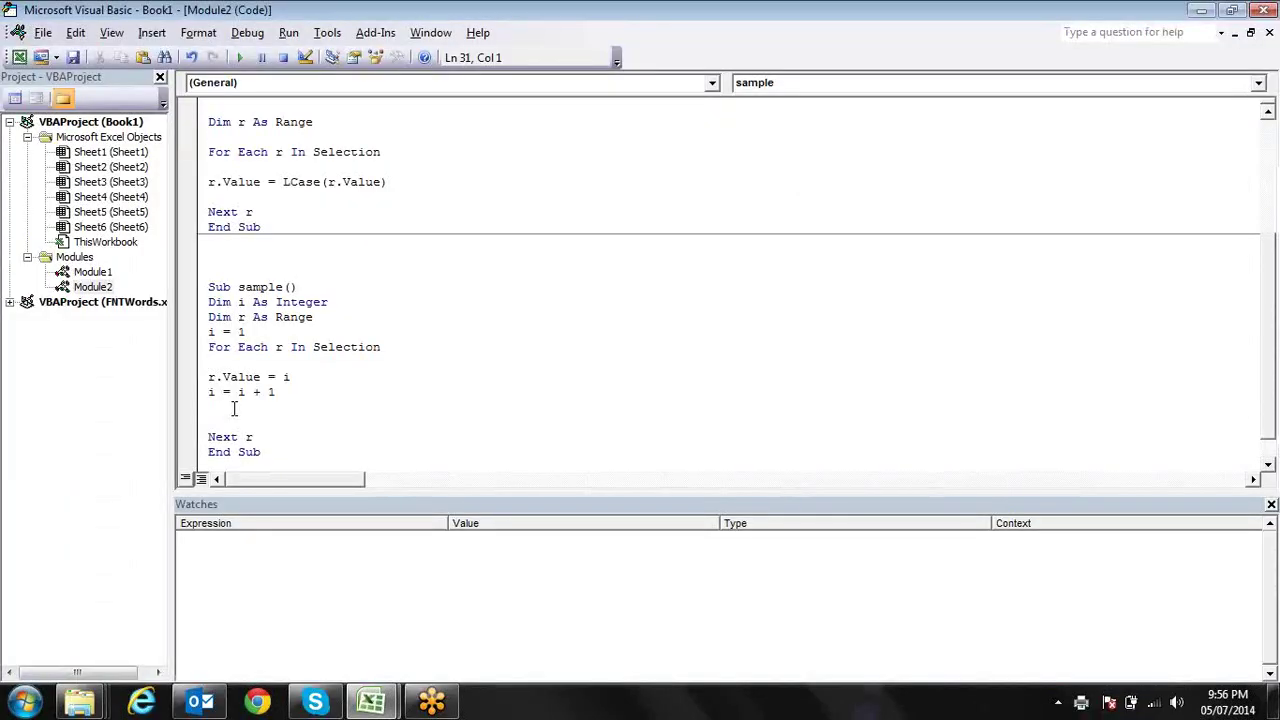
- Highlight Selection in the sample macro's For Each line, then reselect the 1–9 block D11:F13
key(alt+F11)
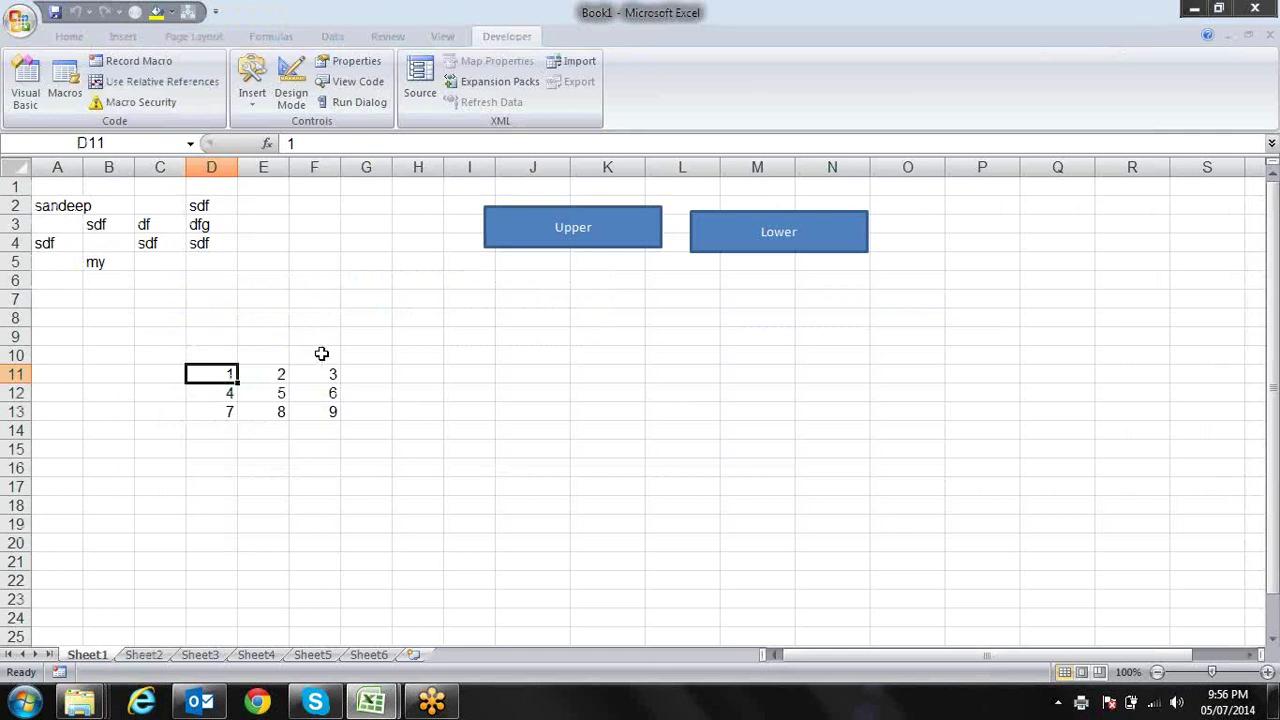
mouse_move(212, 314)
mouse_down()
mouse_move(385, 381)
mouse_move(368, 351)
mouse_up()
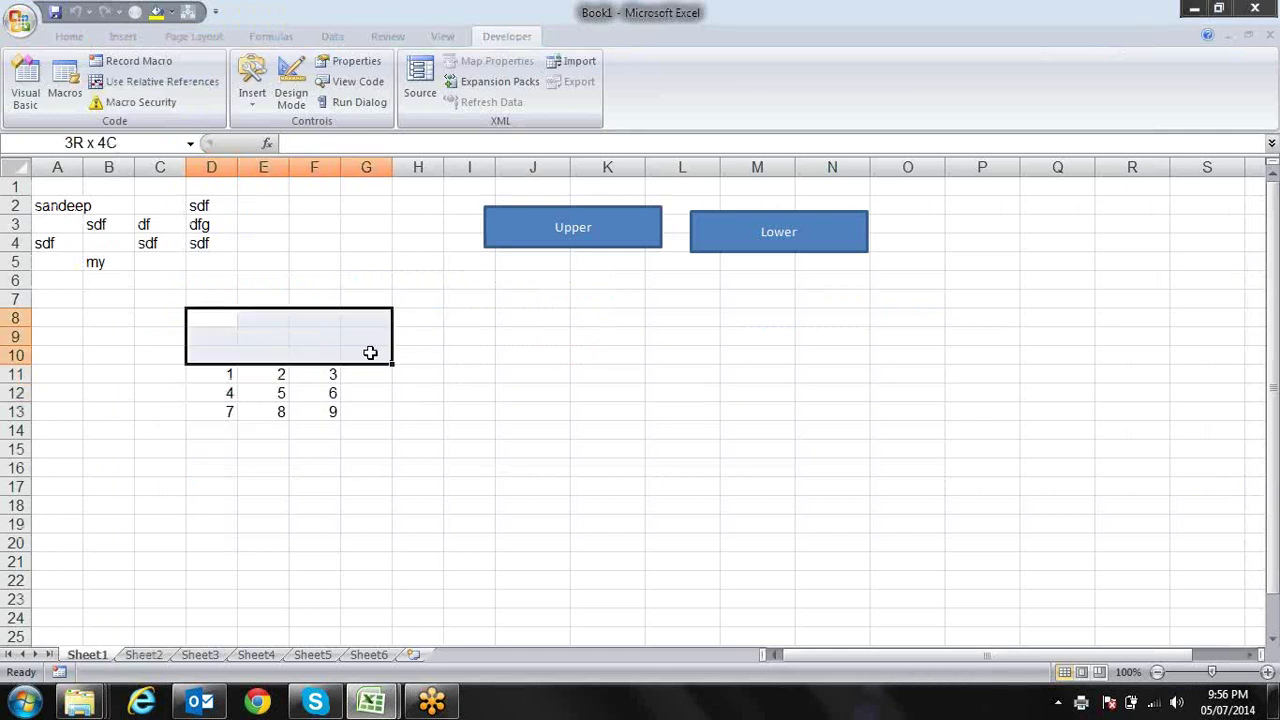
key(alt+F11)
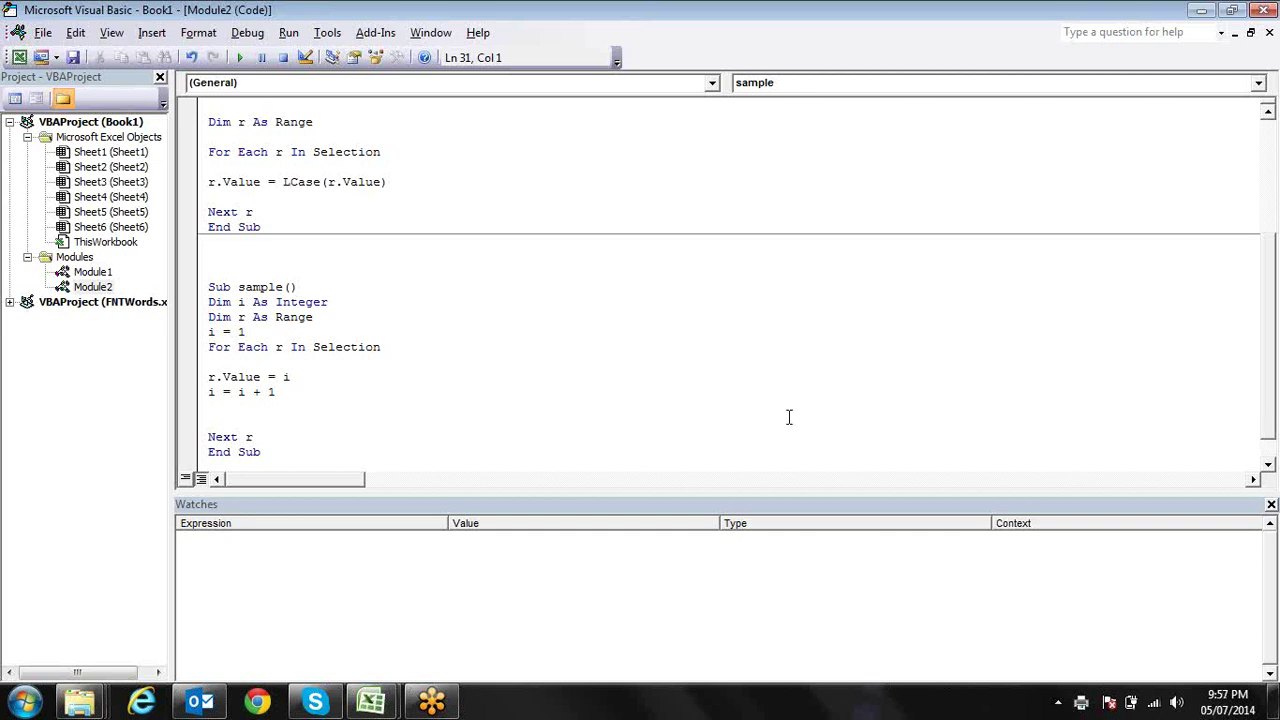
click(398, 393)
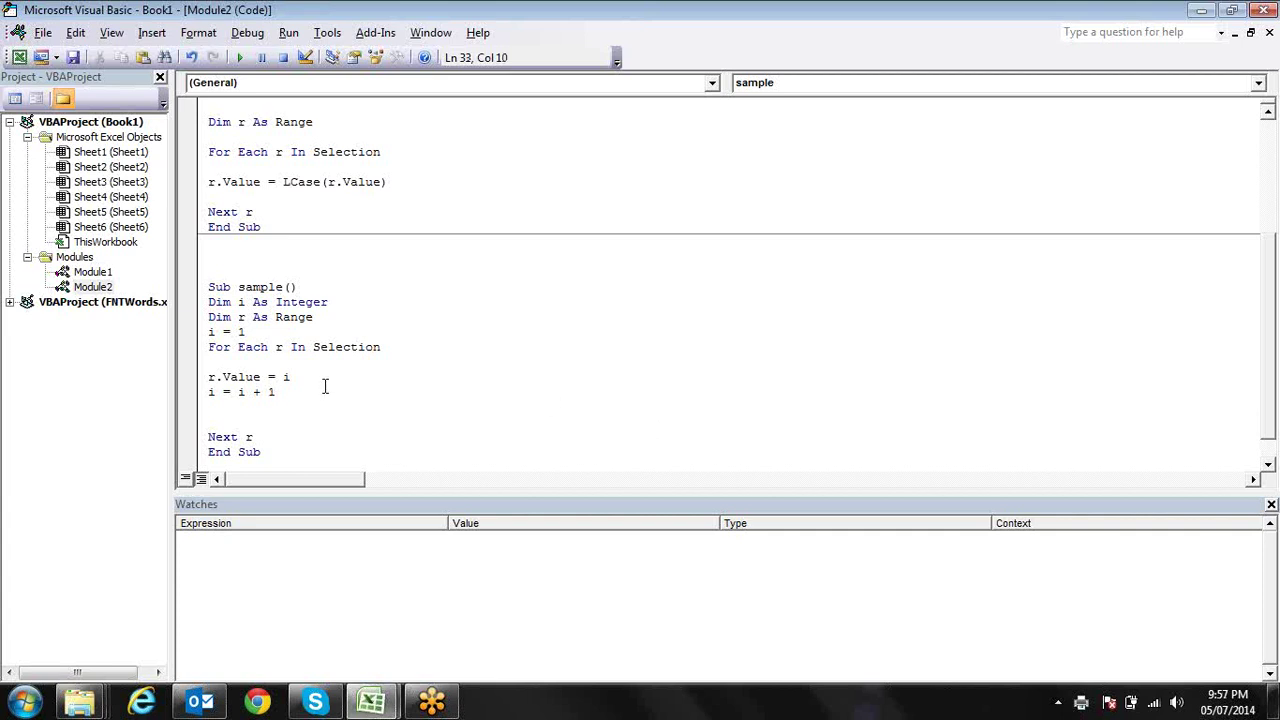
click(365, 347)
drag(385, 347, 313, 347)
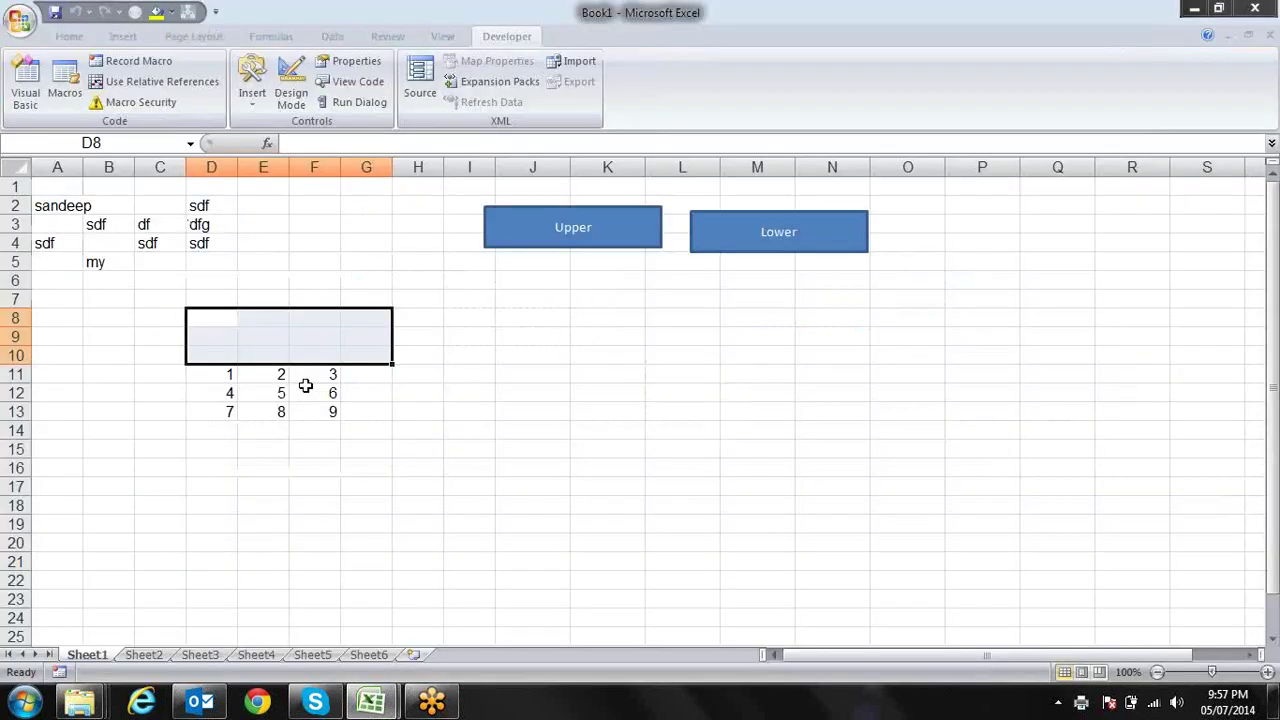
key(alt+F11)
drag(227, 368, 318, 410)
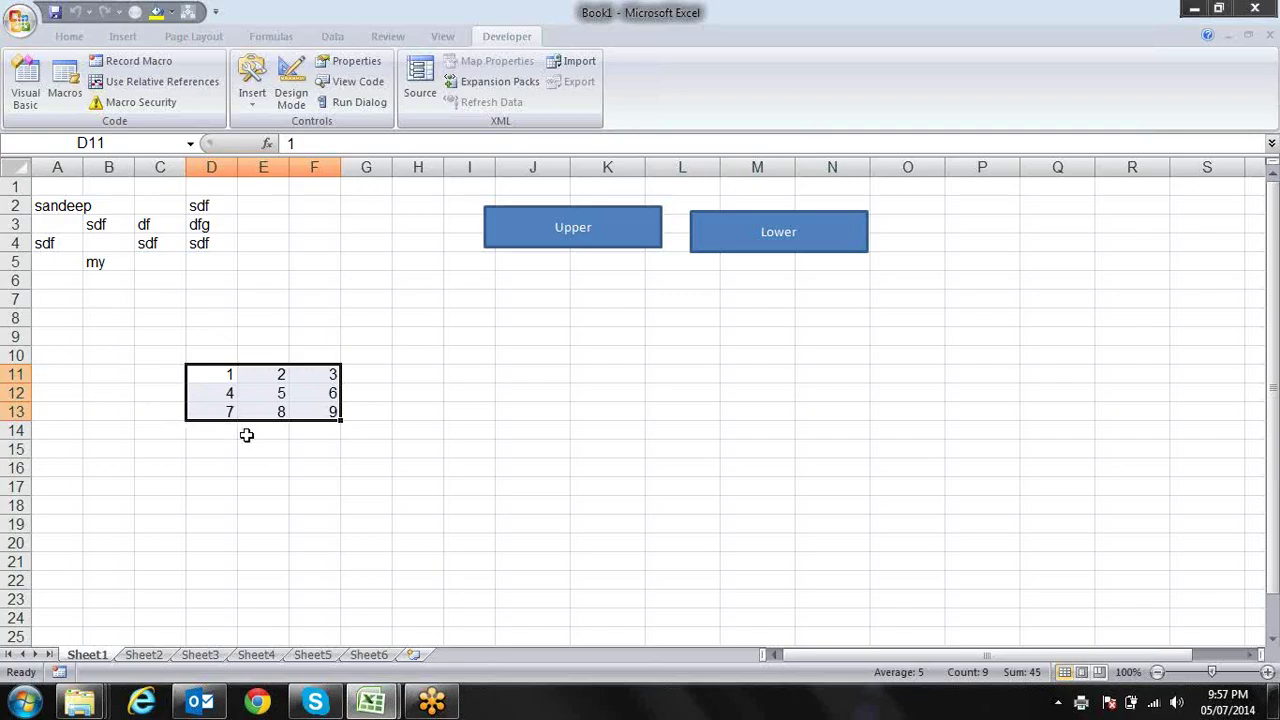
- Edit the increment in the sample macro's i = i + 1 line to + 2
key(alt+F11)
click(278, 341)
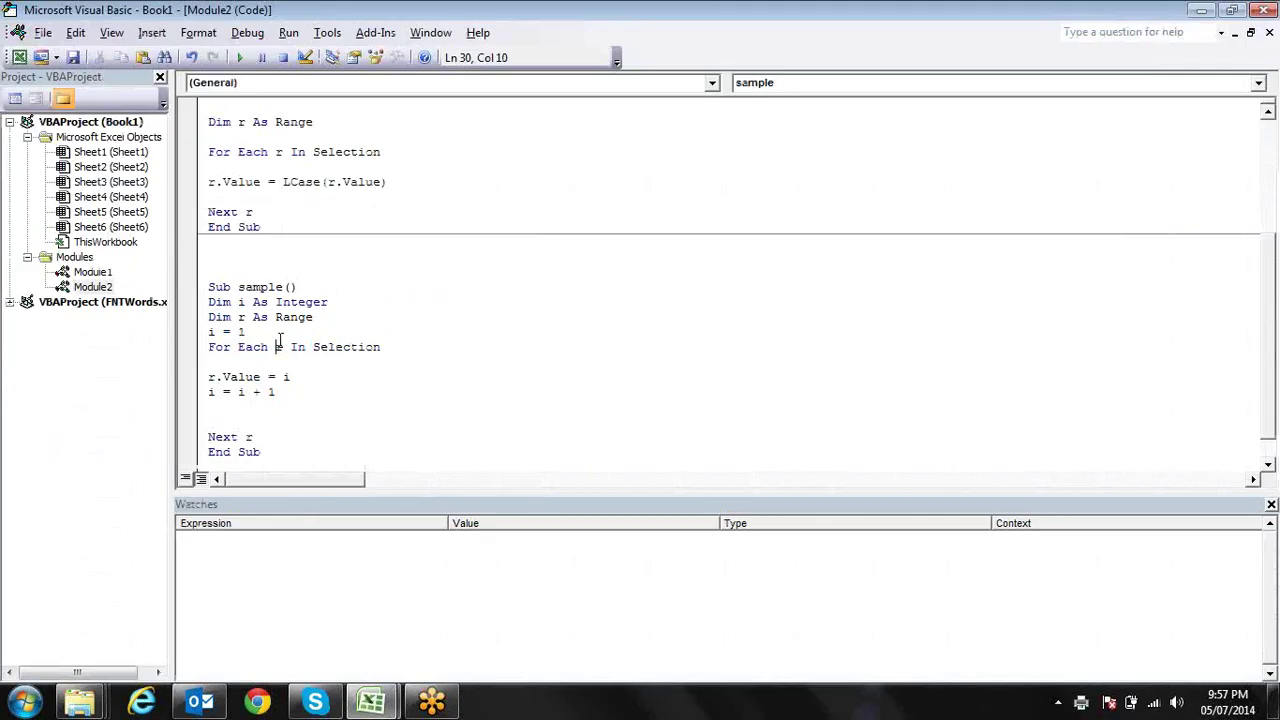
click(256, 331)
click(311, 395)
key(shift+Left)
key(shift+Left)
key(shift+Left)
text(+ 2)
key(alt+Tab)
- Check each value in D11:F13, then select rows 11, 12 and 13 of the block in turn
click(228, 374)
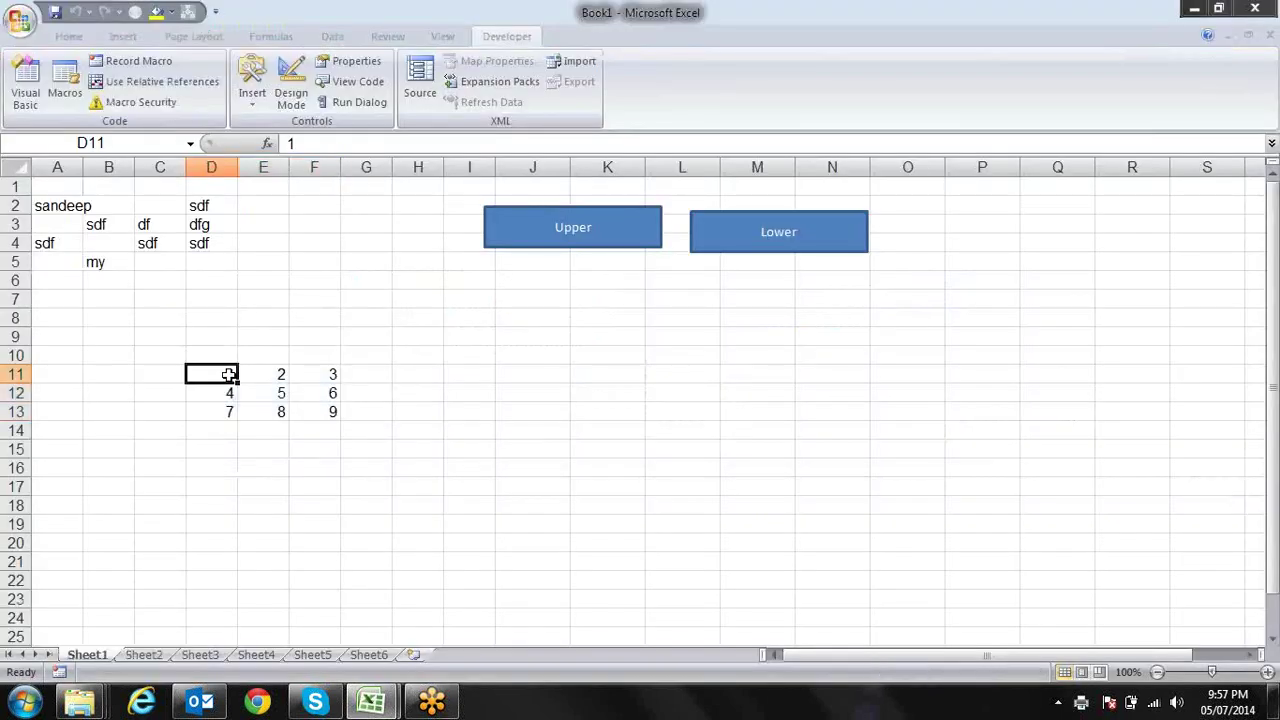
click(278, 372)
click(327, 370)
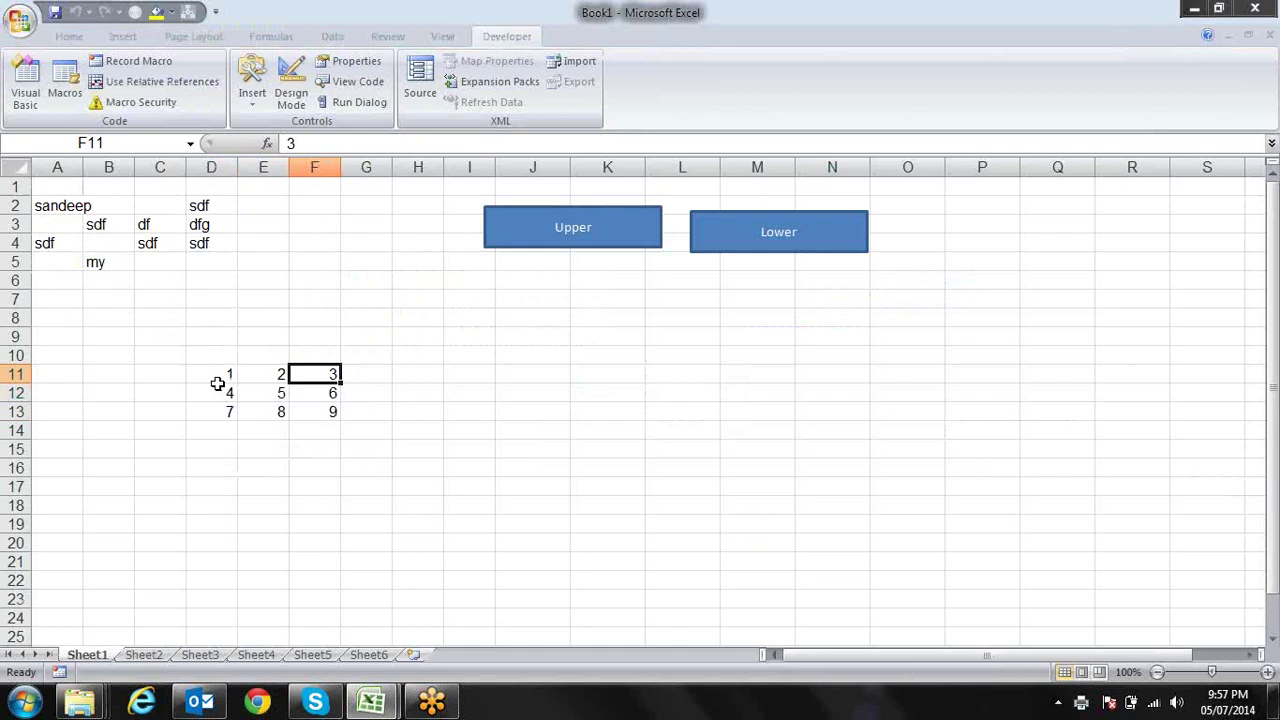
click(220, 390)
click(252, 390)
click(324, 390)
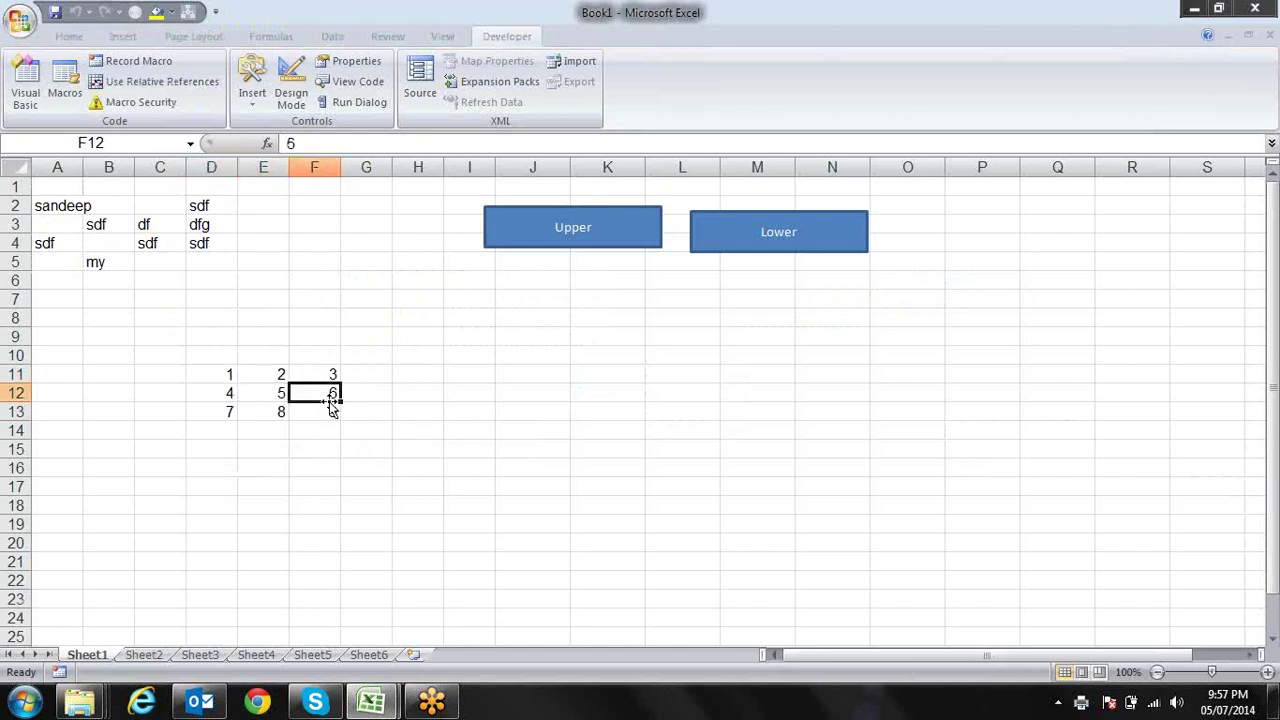
click(229, 410)
click(263, 410)
click(307, 410)
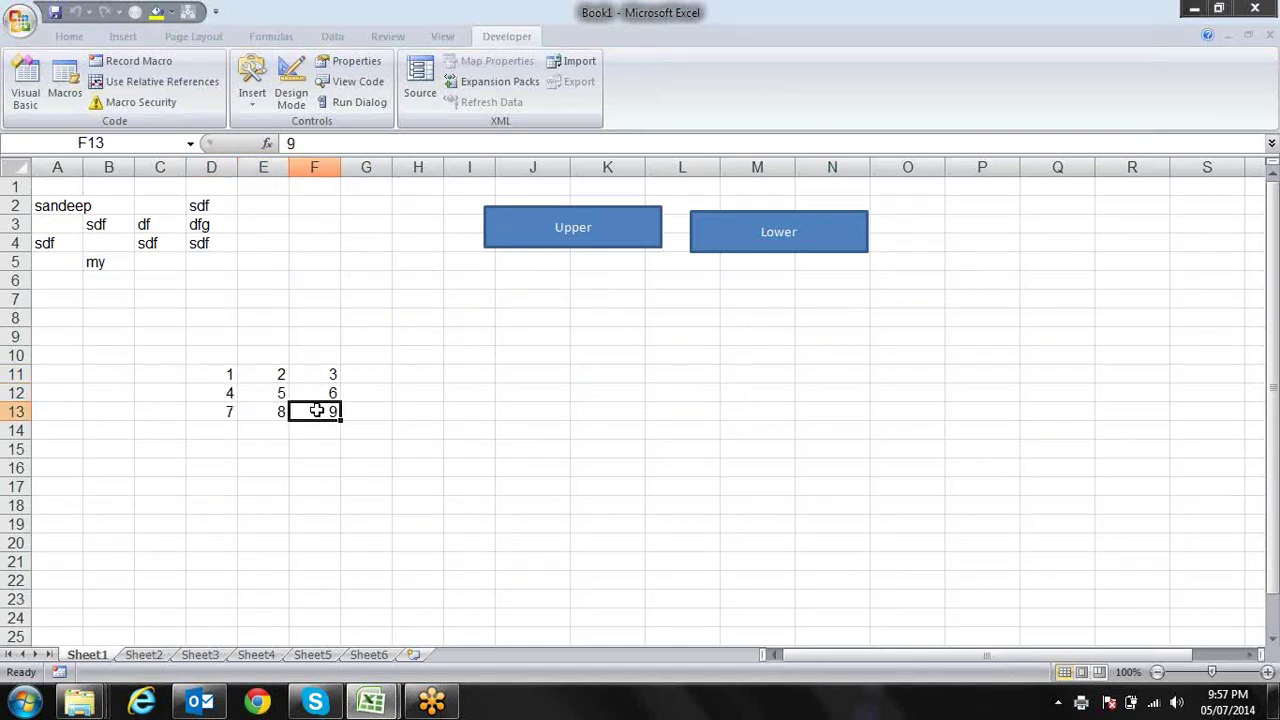
drag(224, 374, 311, 374)
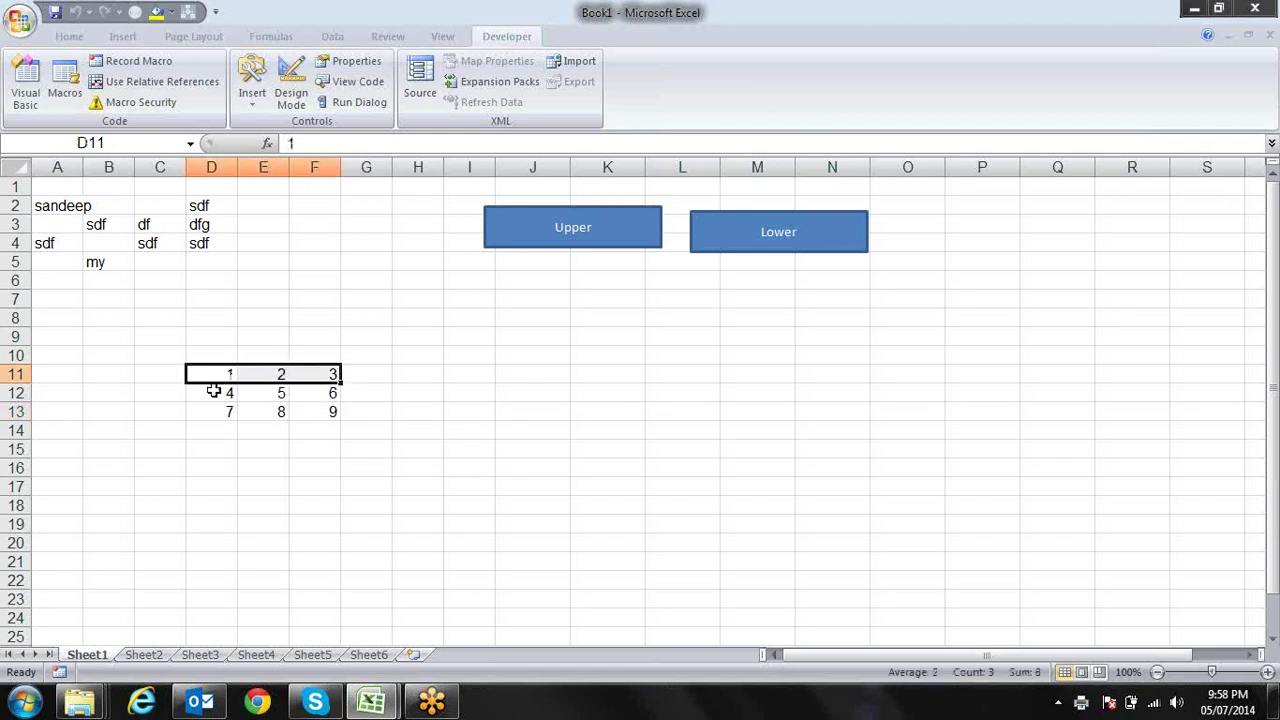
drag(213, 391, 335, 391)
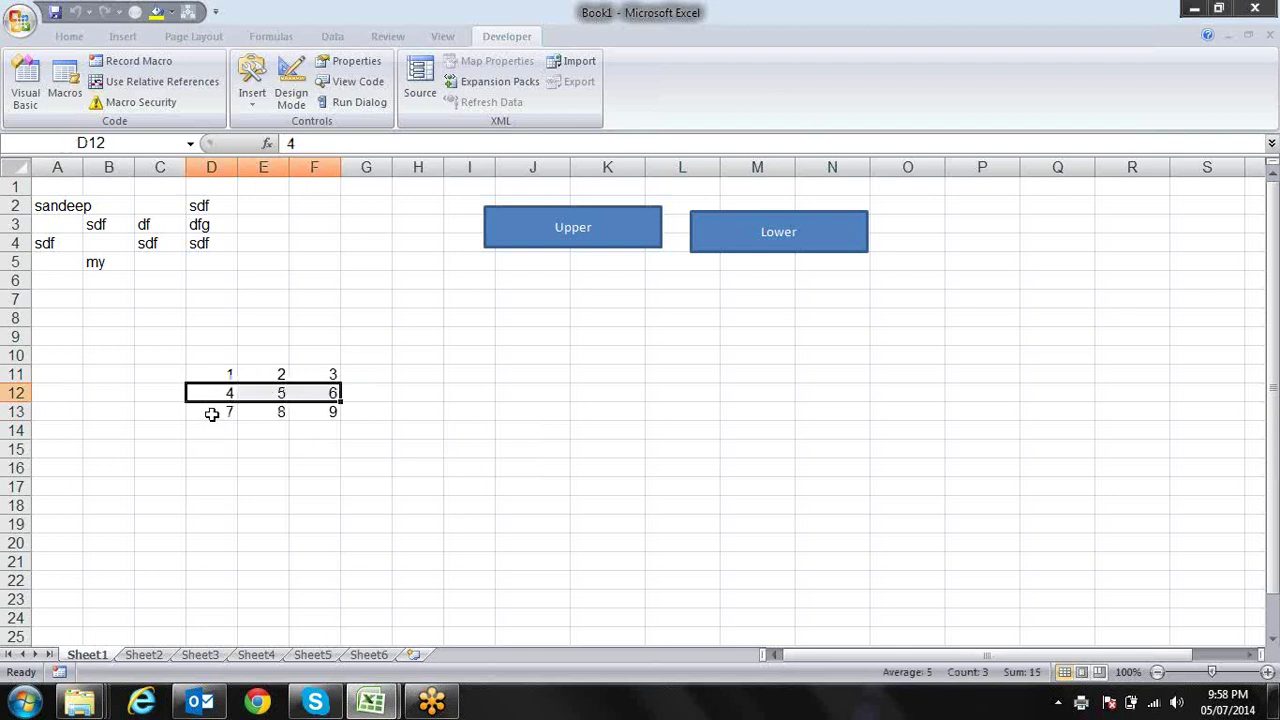
drag(212, 414, 334, 413)
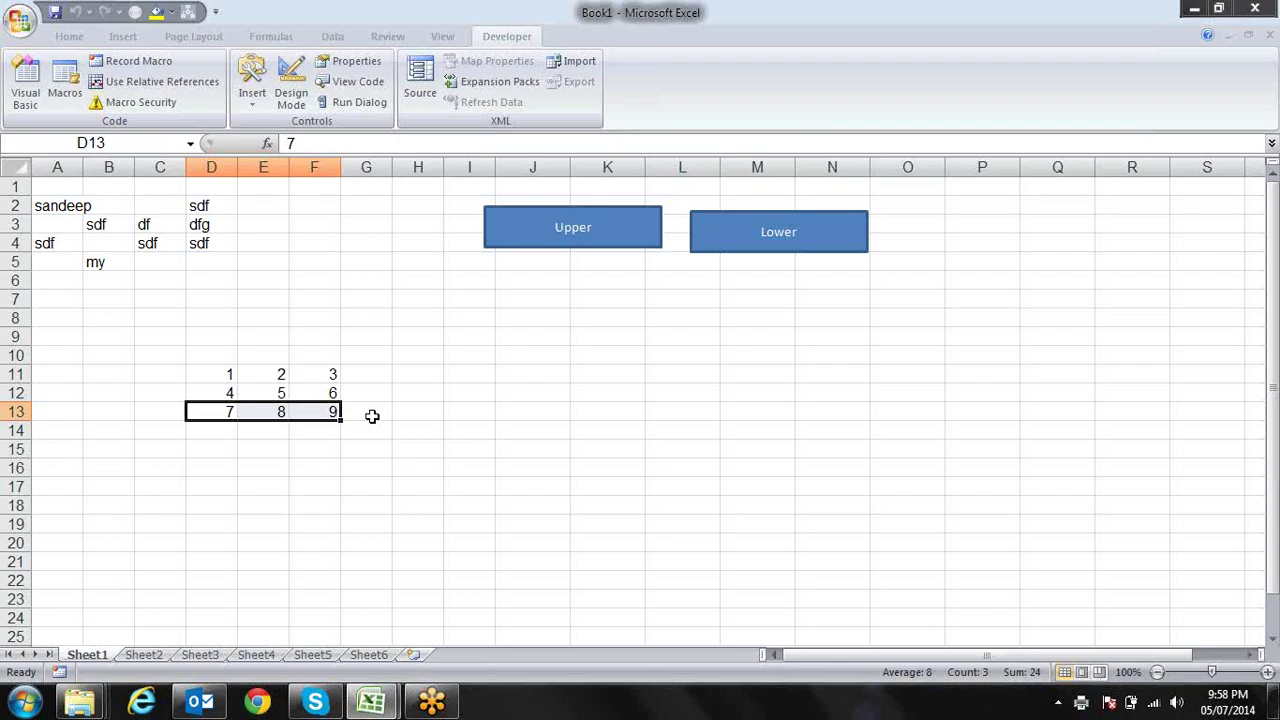
key(alt+Tab)
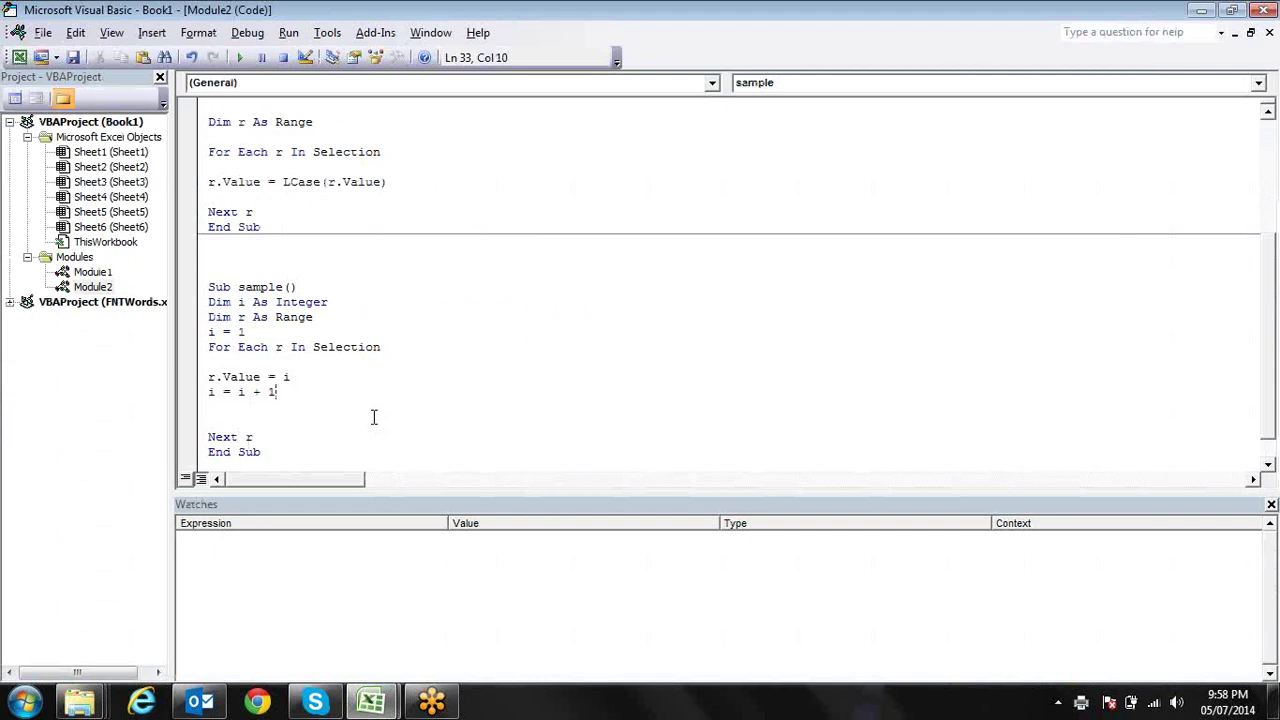
- Review the sample macro's For Each line, i + 1 increment and Next r line
click(266, 348)
click(210, 392)
drag(238, 393, 277, 393)
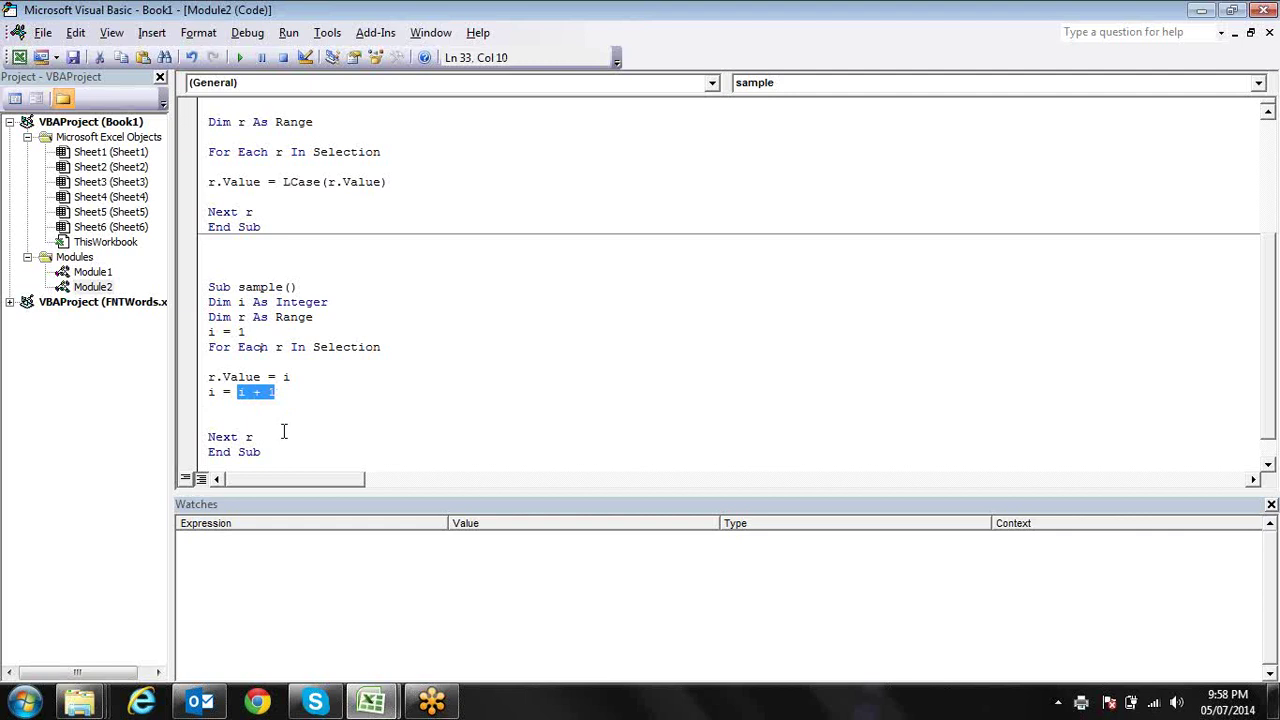
click(283, 431)
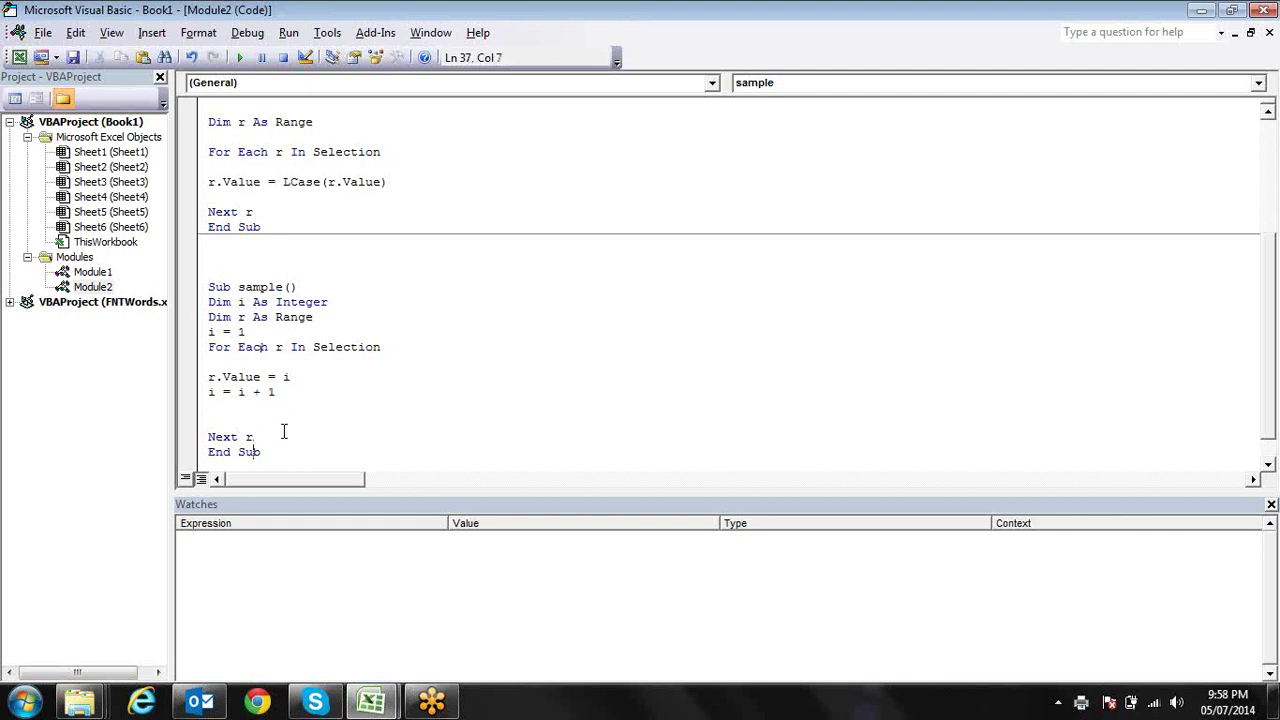
key(Down)
- Add an empty Sub sam2() procedure below the sample macro's End Sub
key(Down)
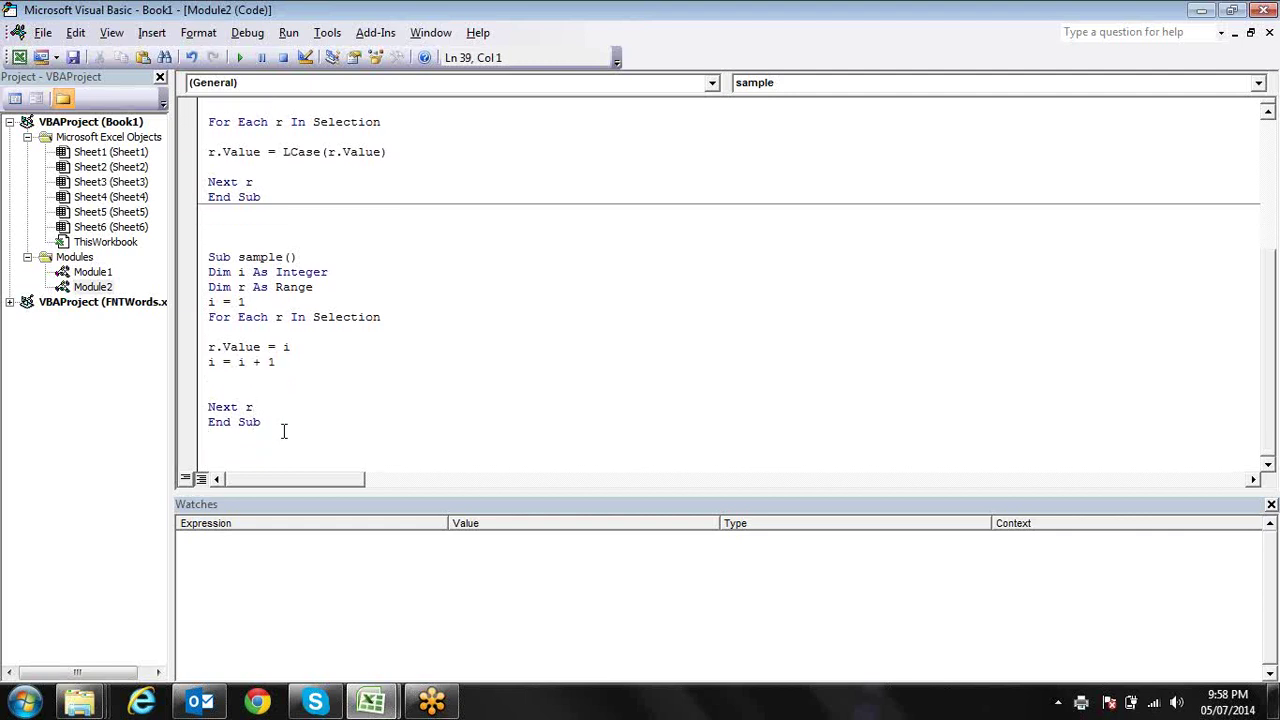
key(Up)
key(Up)
key(End)
click(466, 279)
key(Down)
key(Down)
key(Down)
key(Down)
key(Down)
key(Down)
key(Down)
key(Down)
key(End)
key(ctrl+End)
key(Up)
key(Up)
key(Up)
key(Up)
key(Up)
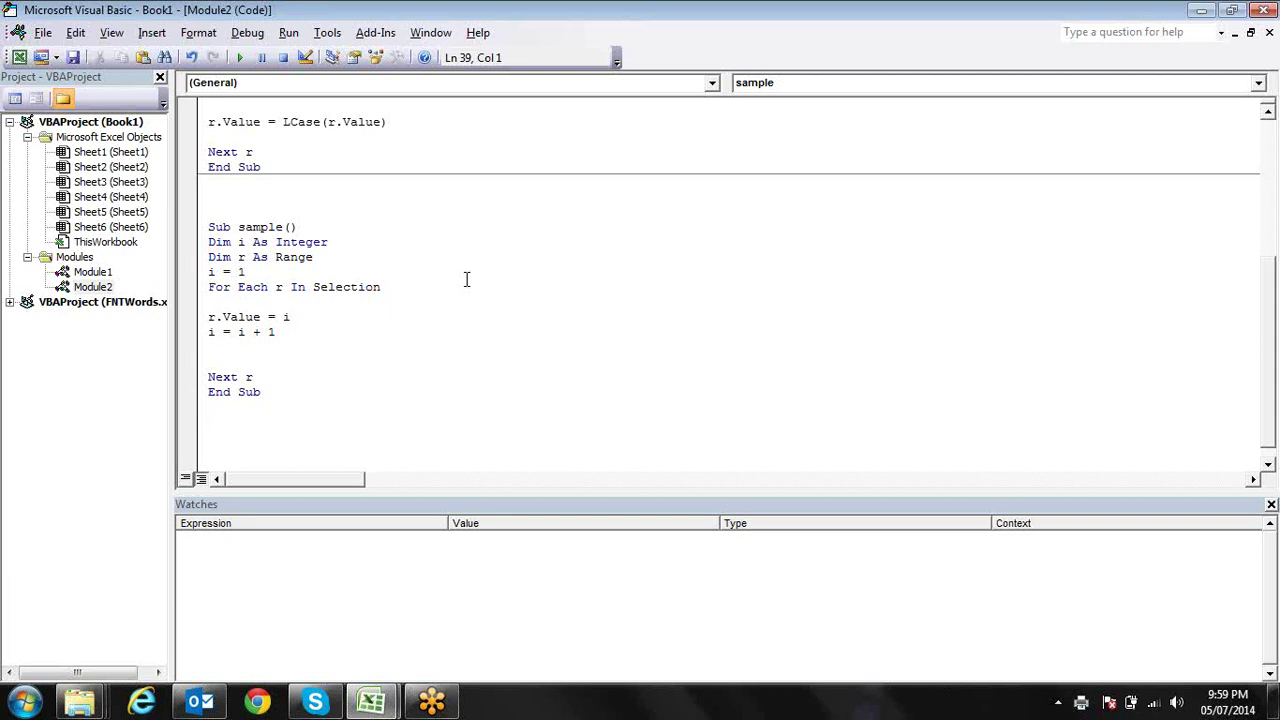
text(sub)
text(sam2()
key(Return)
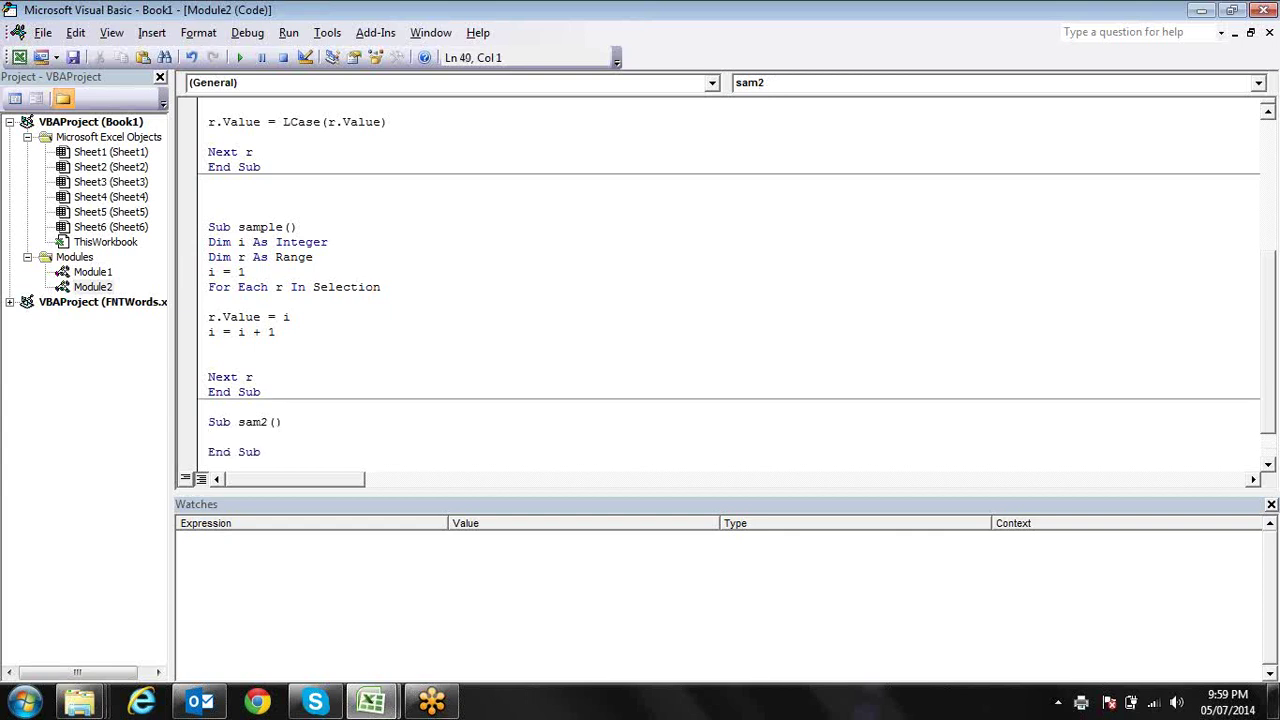
key(Return)
key(Return)
key(Down)
key(Down)
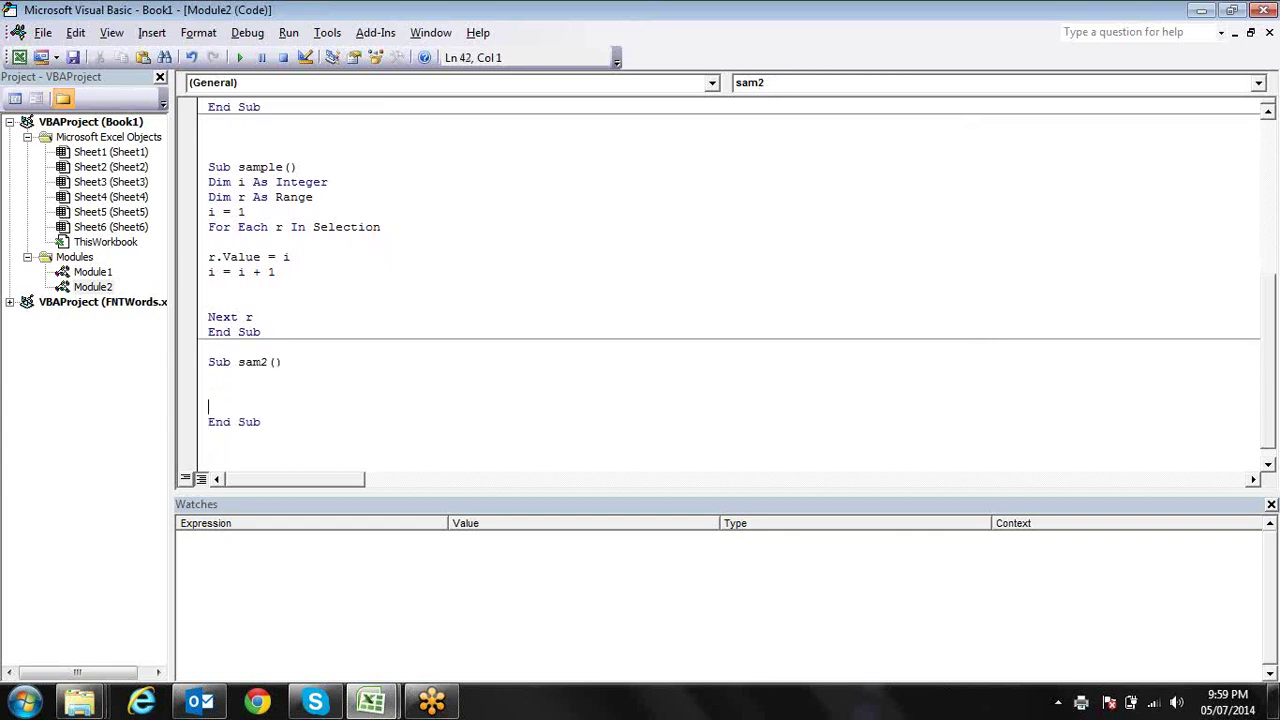
click(209, 376)
key(alt+F11)
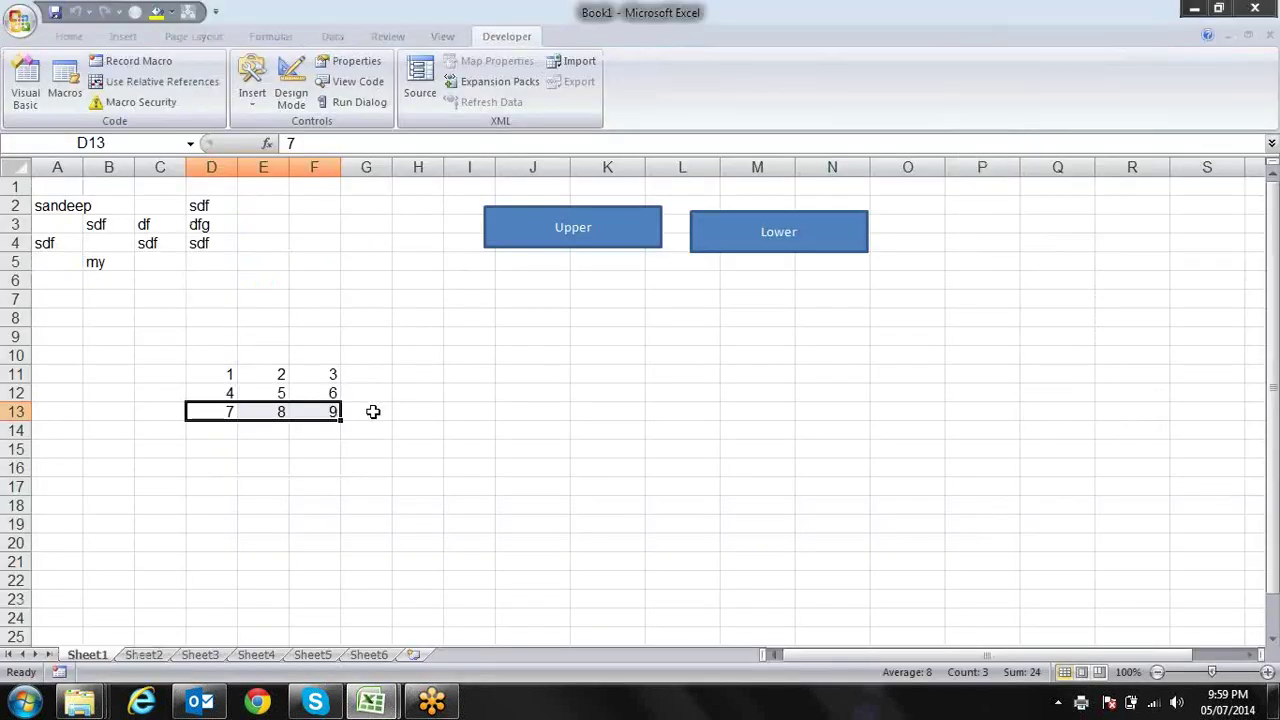
- On Sheet2, enter a name in A3, fill it down, and move the list to A1:A14
click(148, 657)
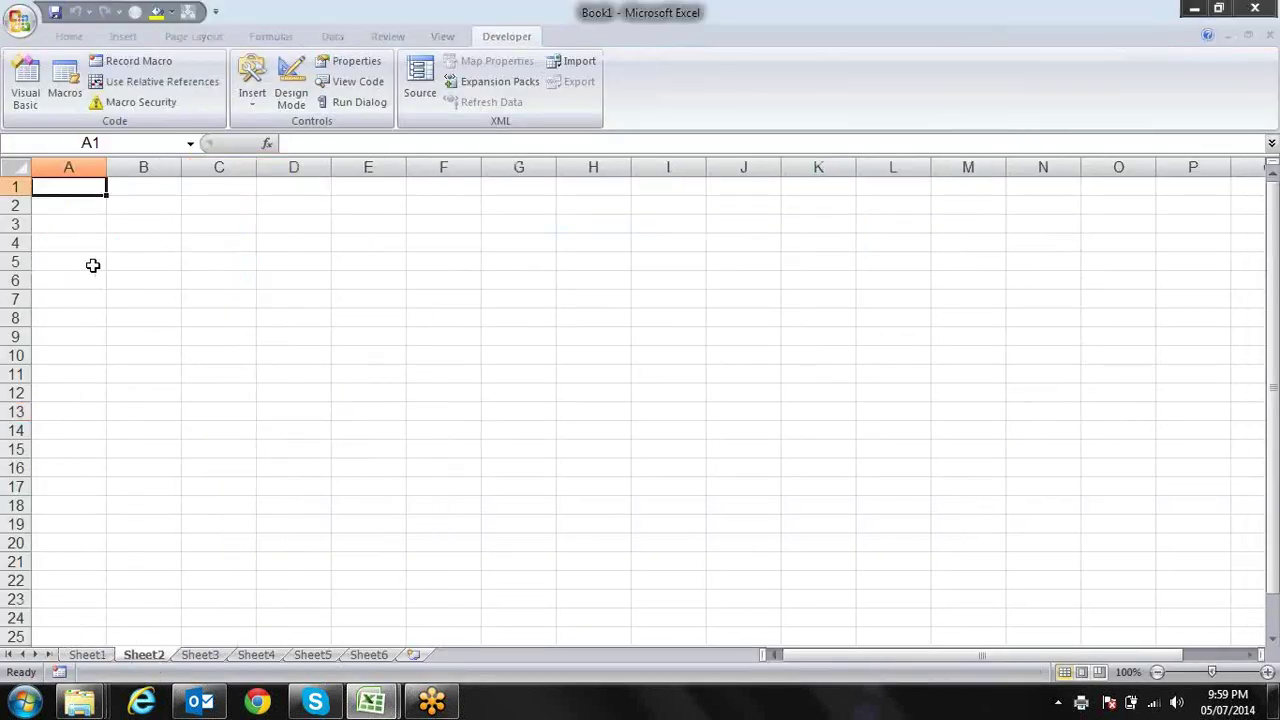
click(75, 228)
text(Sandeep)
key(ctrl+Return)
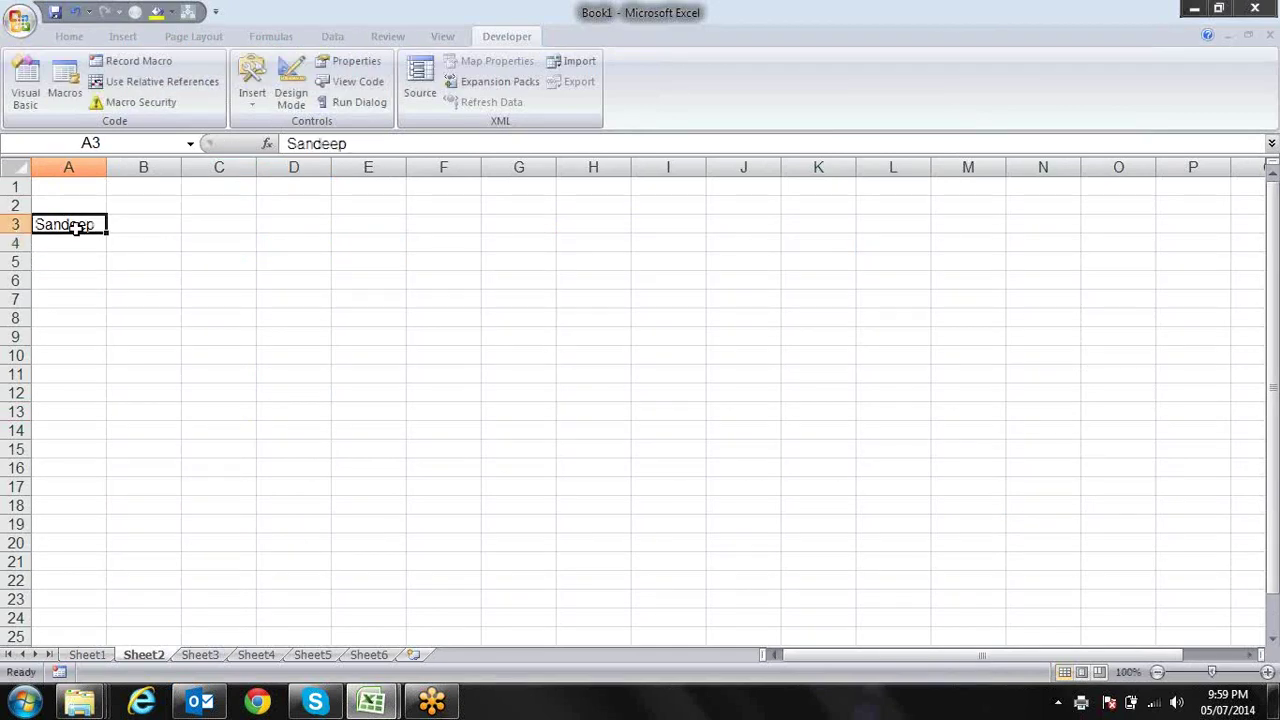
drag(105, 240, 108, 474)
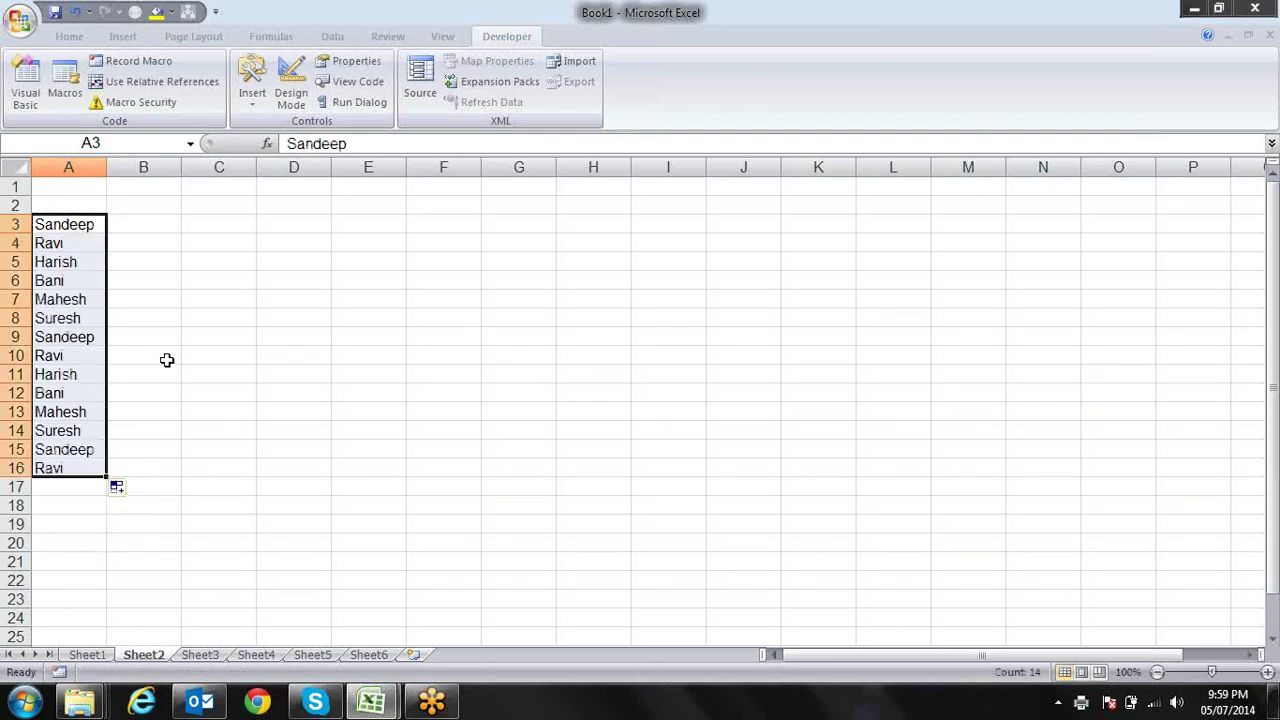
key(ctrl+x)
key(ctrl+Home)
key(ctrl+v)
- Fill B1:B14 with =RANDBETWEEN(10,90) random scores and copy them
key(Right)
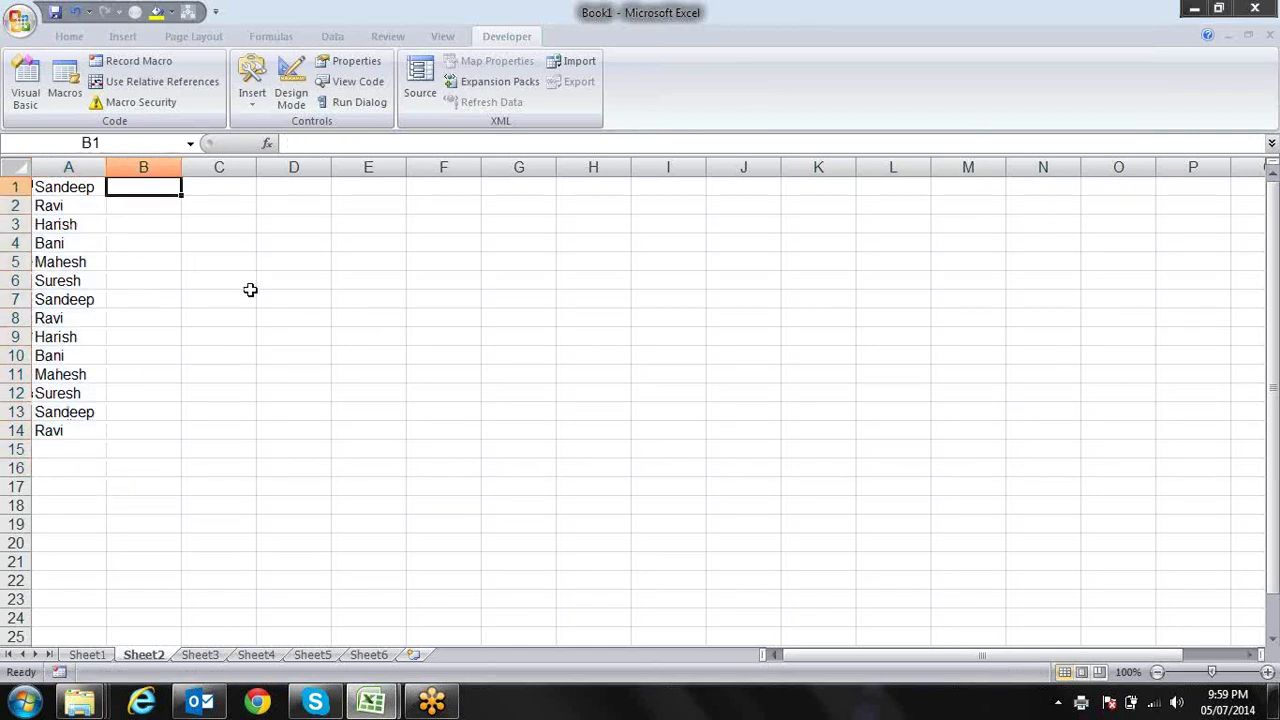
key(shift+Down)
key(shift+Down)
key(shift+Down)
key(shift+Down)
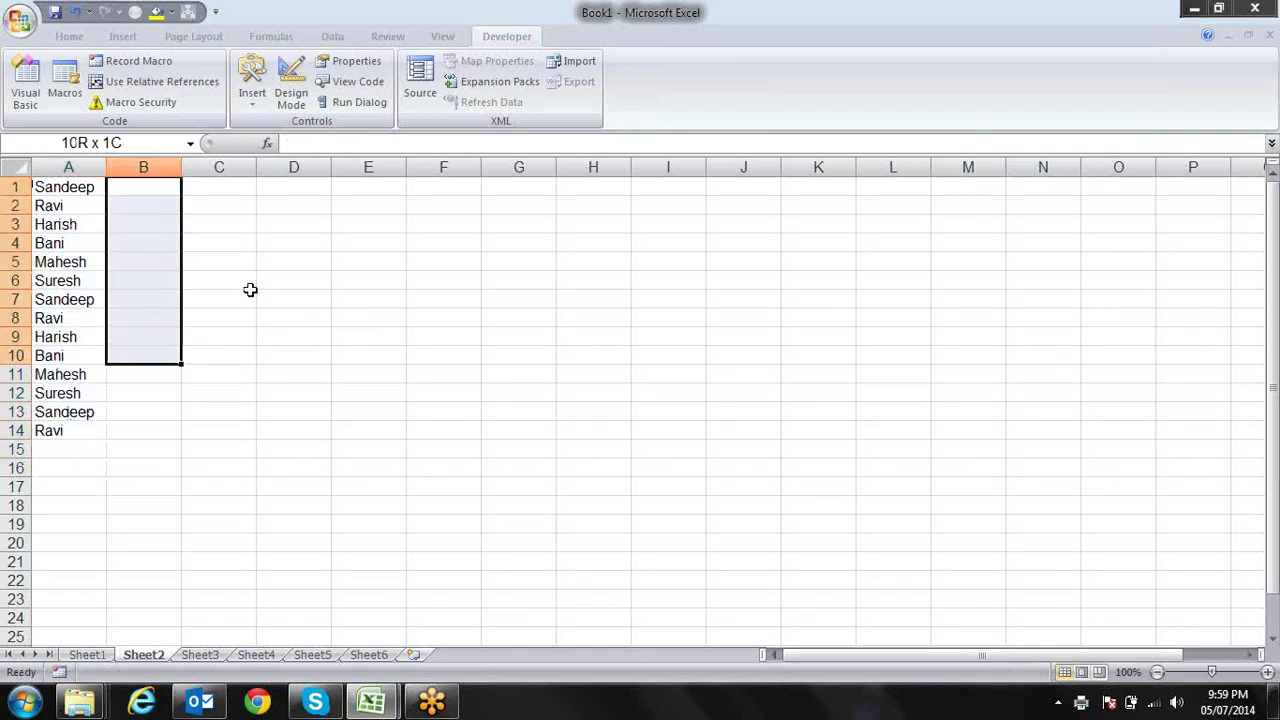
key(shift+Down)
key(shift+Down)
key(shift+Down)
key(shift+Down)
text(=ran)
key(Down)
key(Tab)
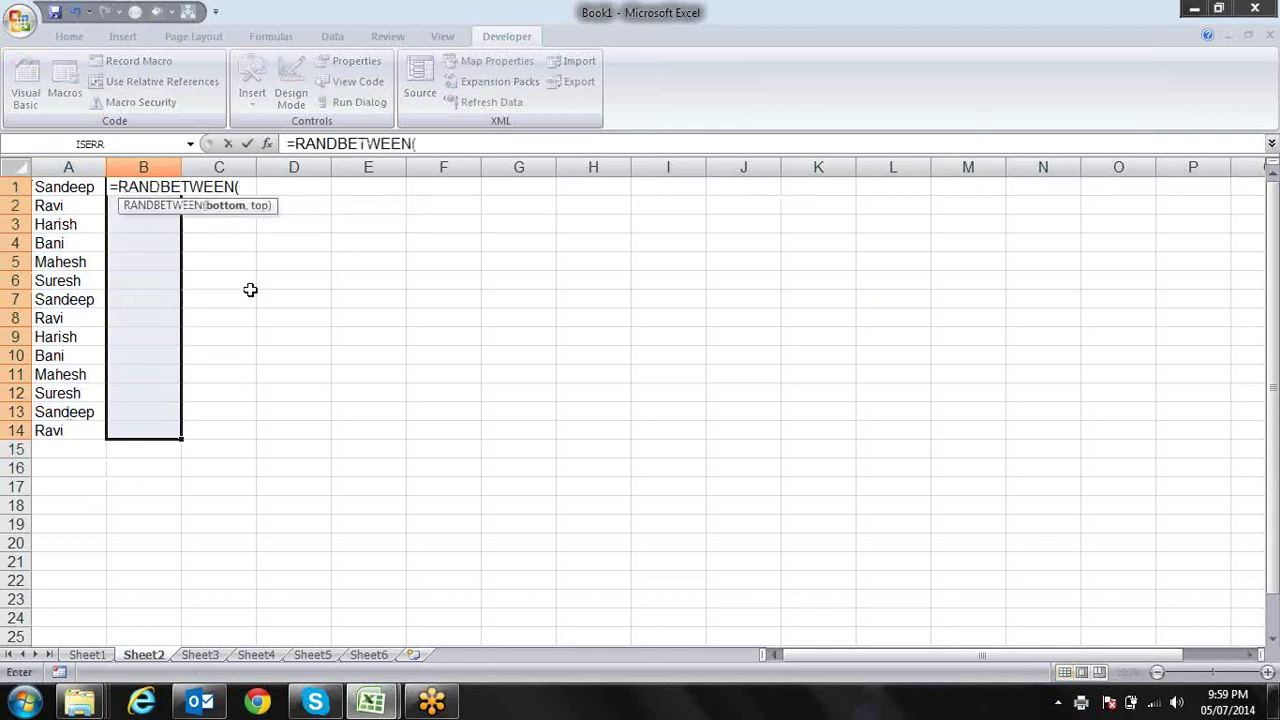
text(10,90))
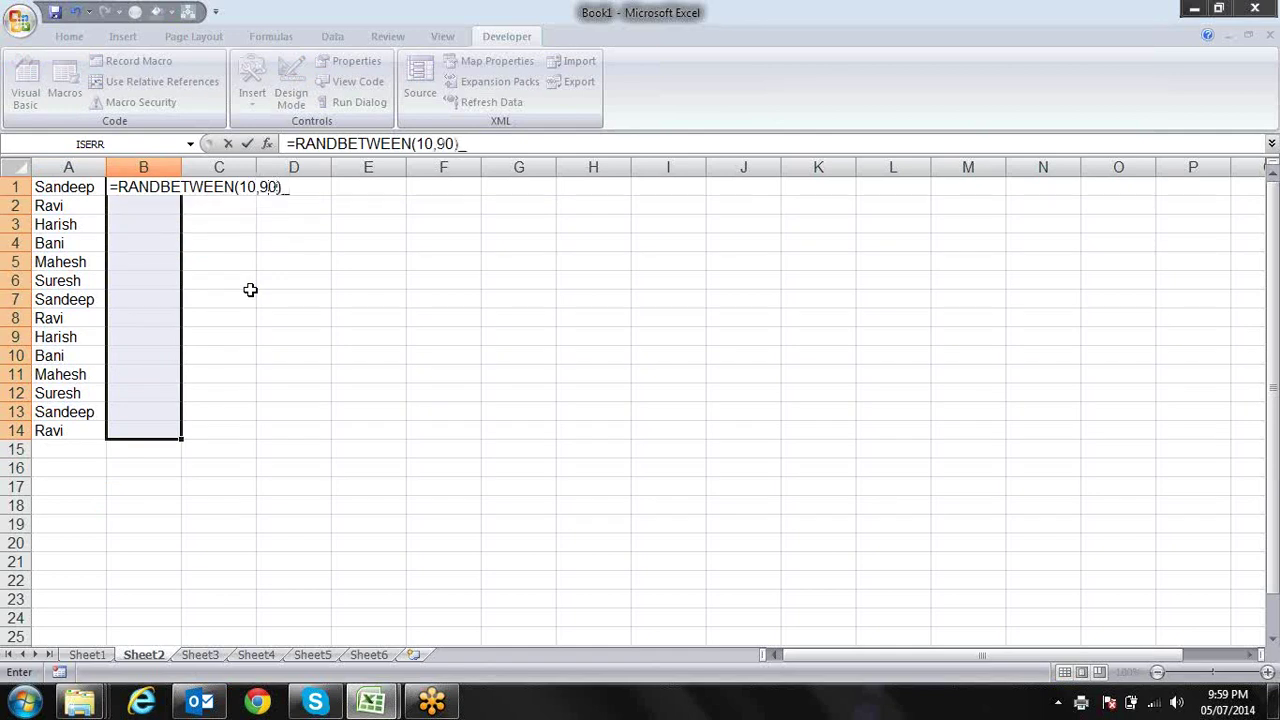
key(ctrl+Return)
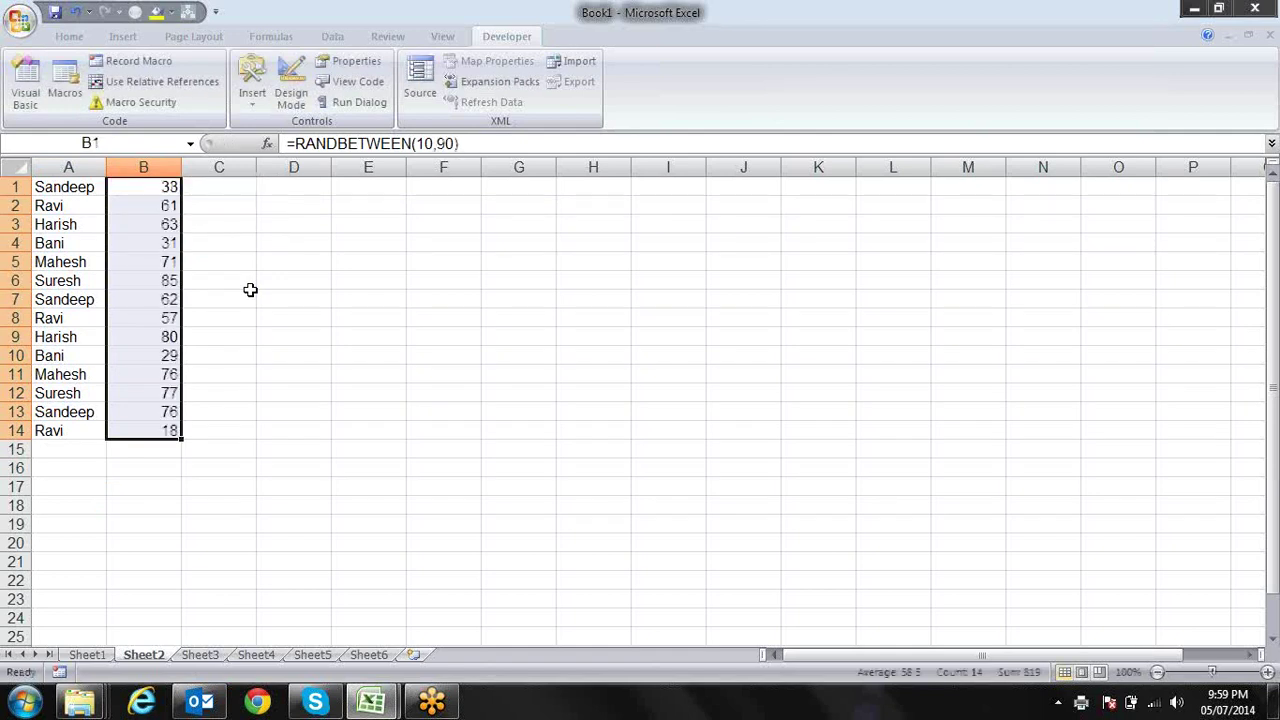
key(ctrl+c)
- Paste the copied scores back into B1:B14 as fixed values
key(ctrl+alt+v)
key(v)
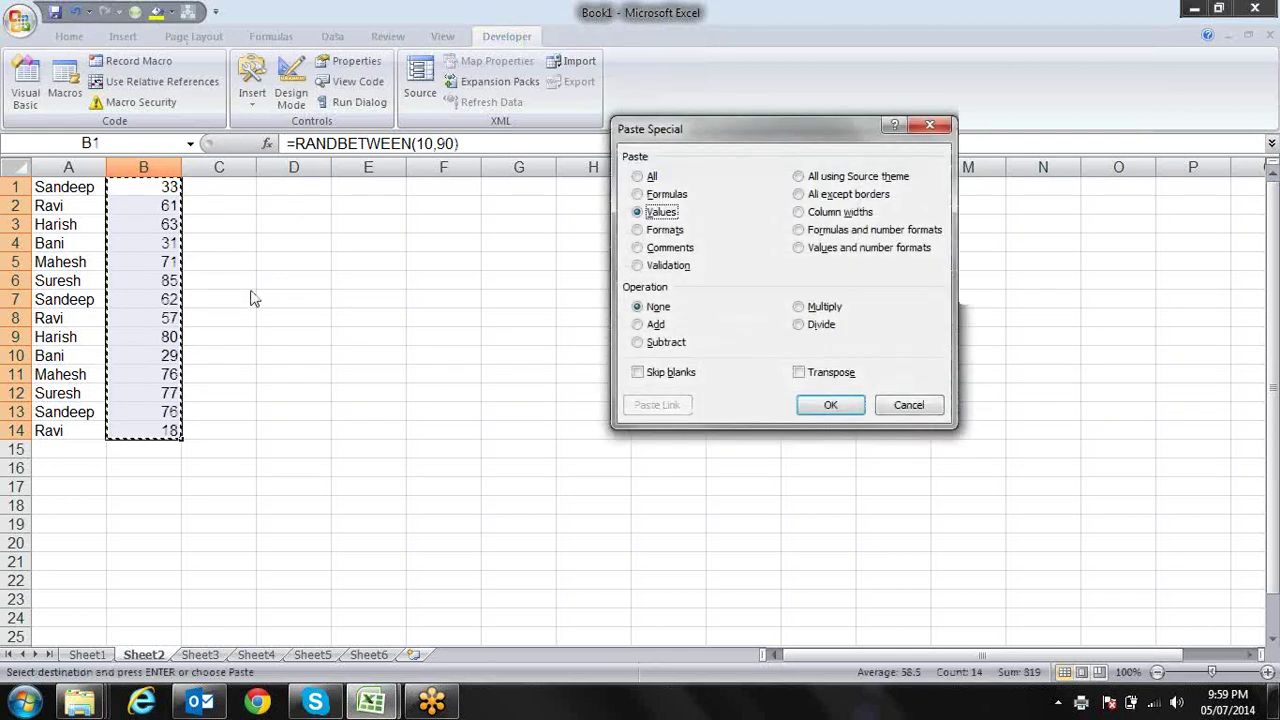
key(Return)
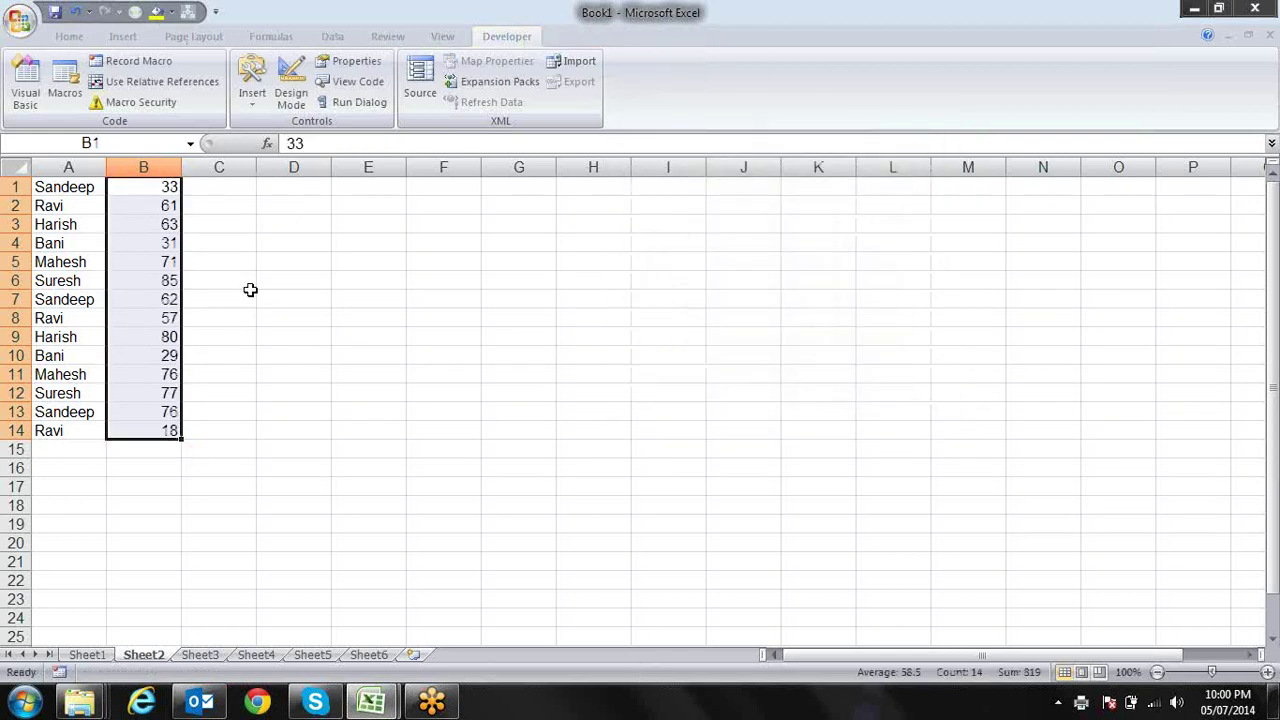
- Type the score bands 0-40, 41-61, 61-80 and >80 into E1:E4
key(Right)
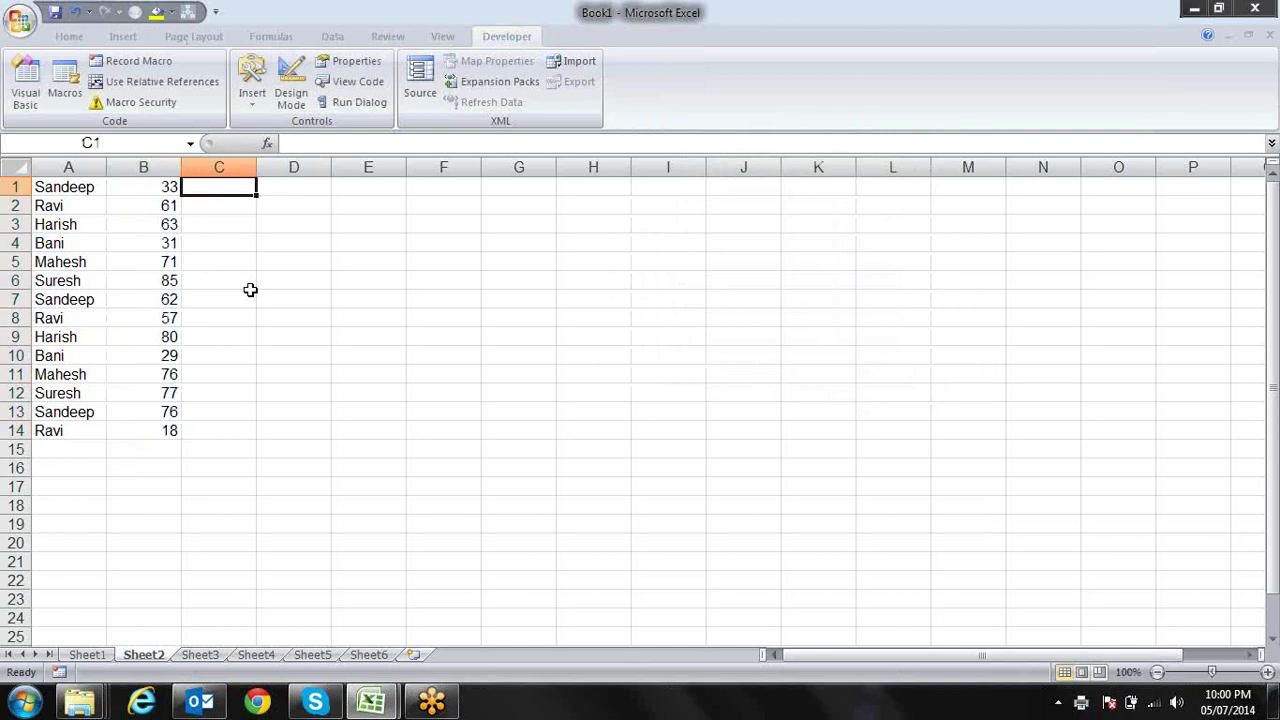
key(Right)
key(Right)
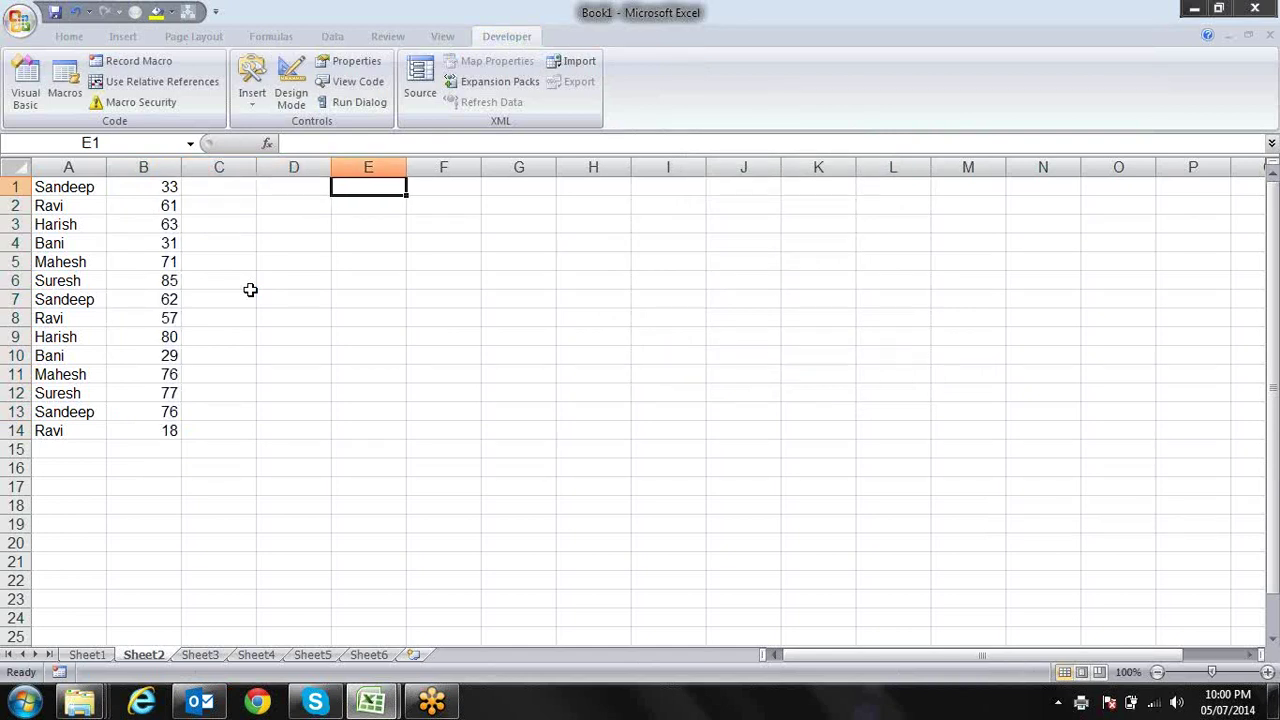
text(0-)
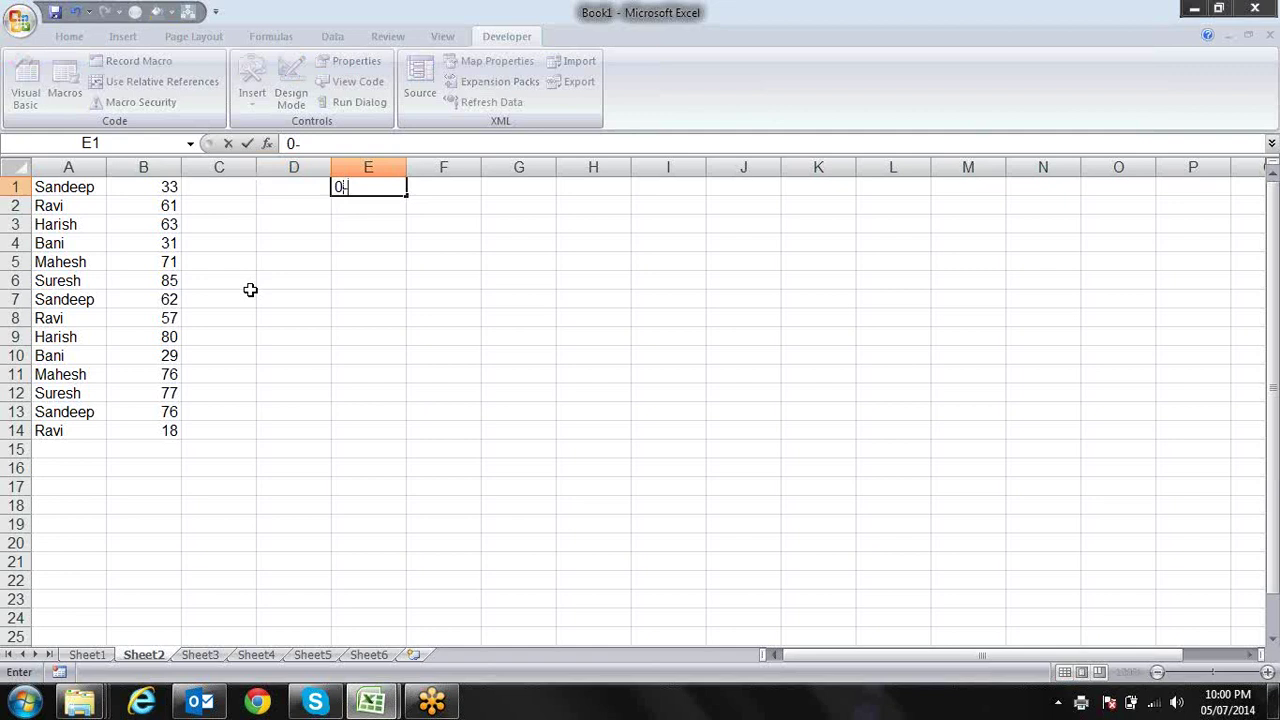
text(40)
key(Return)
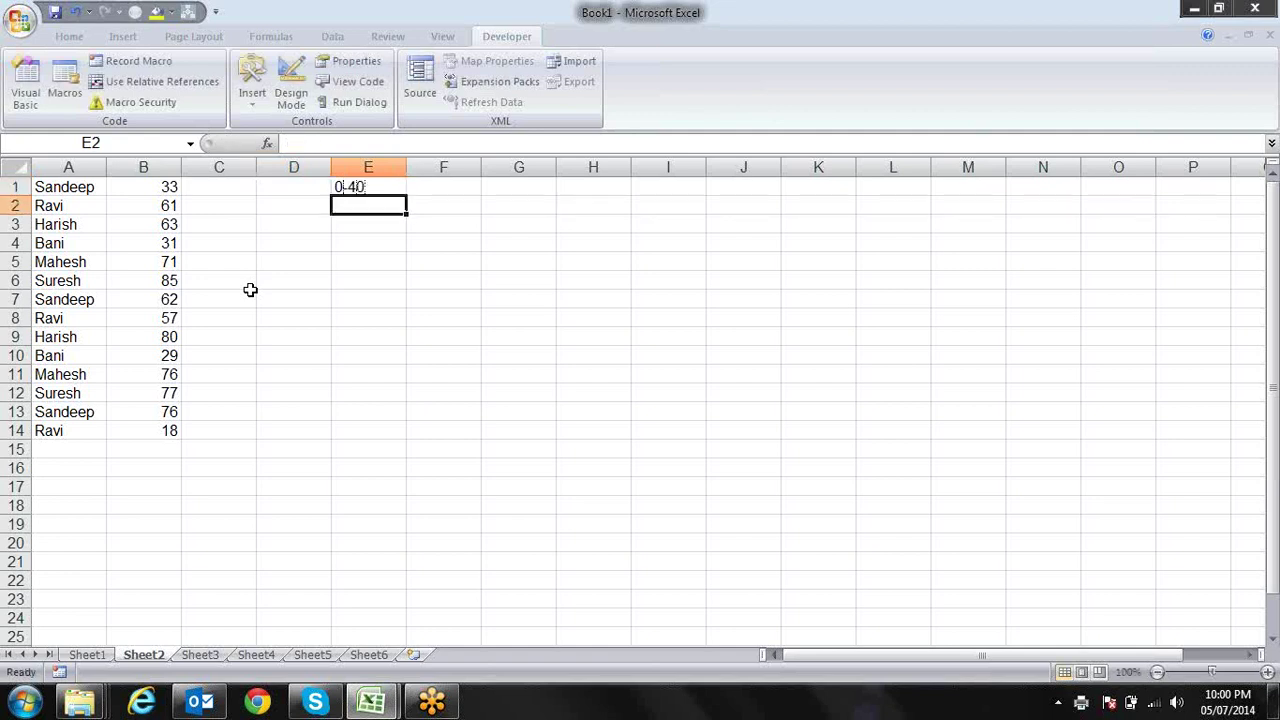
text(41-)
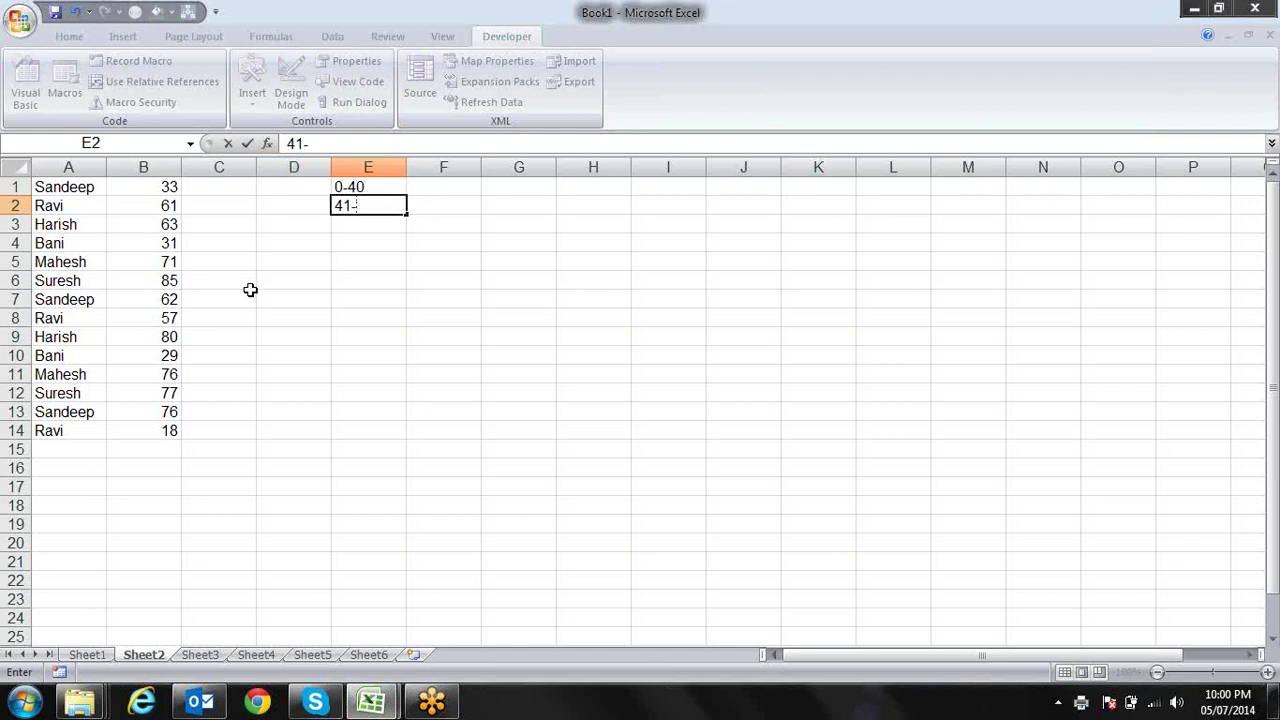
text(61)
key(Return)
text(61-7)
key(BackSpace)
text(80)
key(Return)
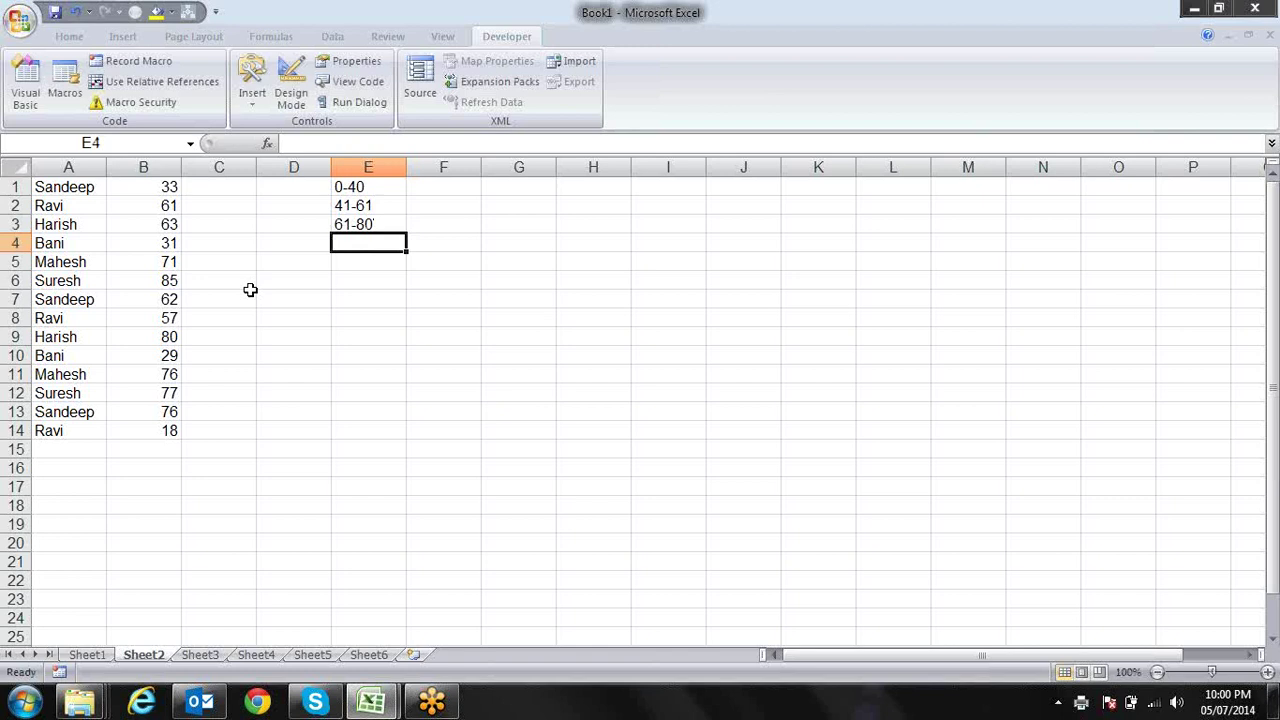
text(>80)
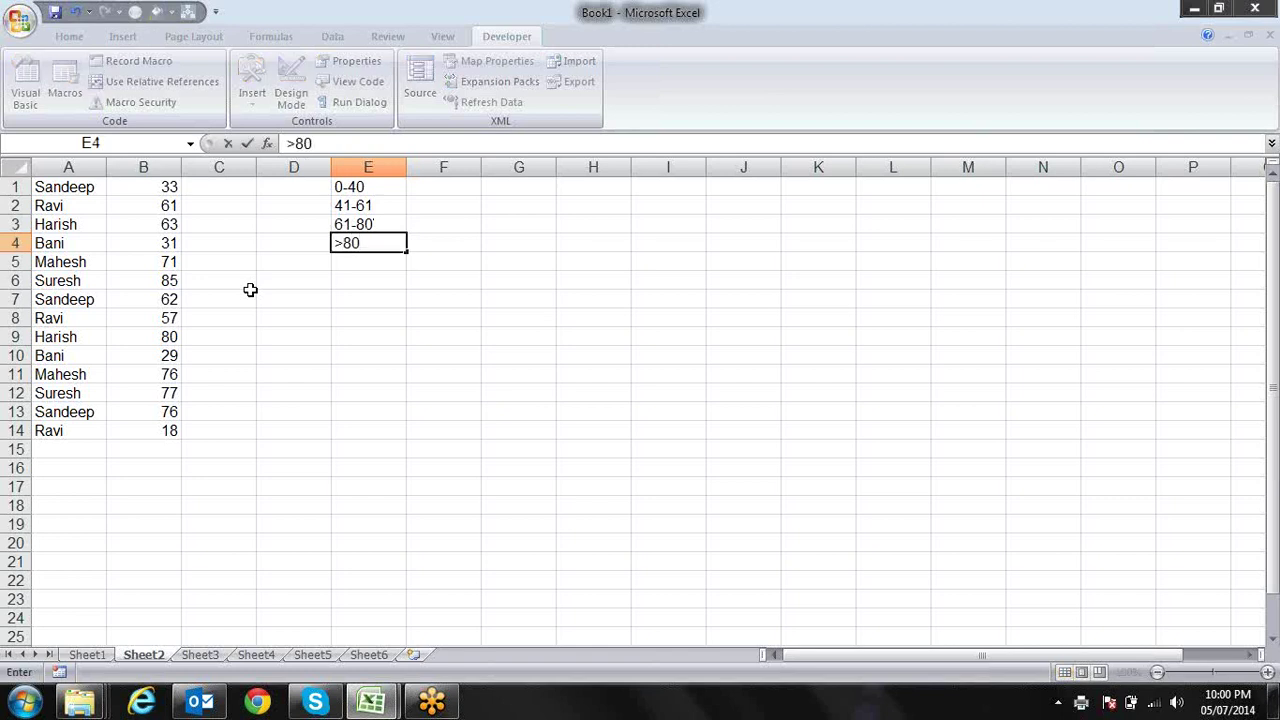
key(Return)
- Enter grades D, C, B, A in F1:F4 beside the bands and make them bold
key(Up)
key(Up)
key(Up)
key(Up)
key(Right)
key(Down)
key(Down)
key(Down)
text(A)
key(Up)
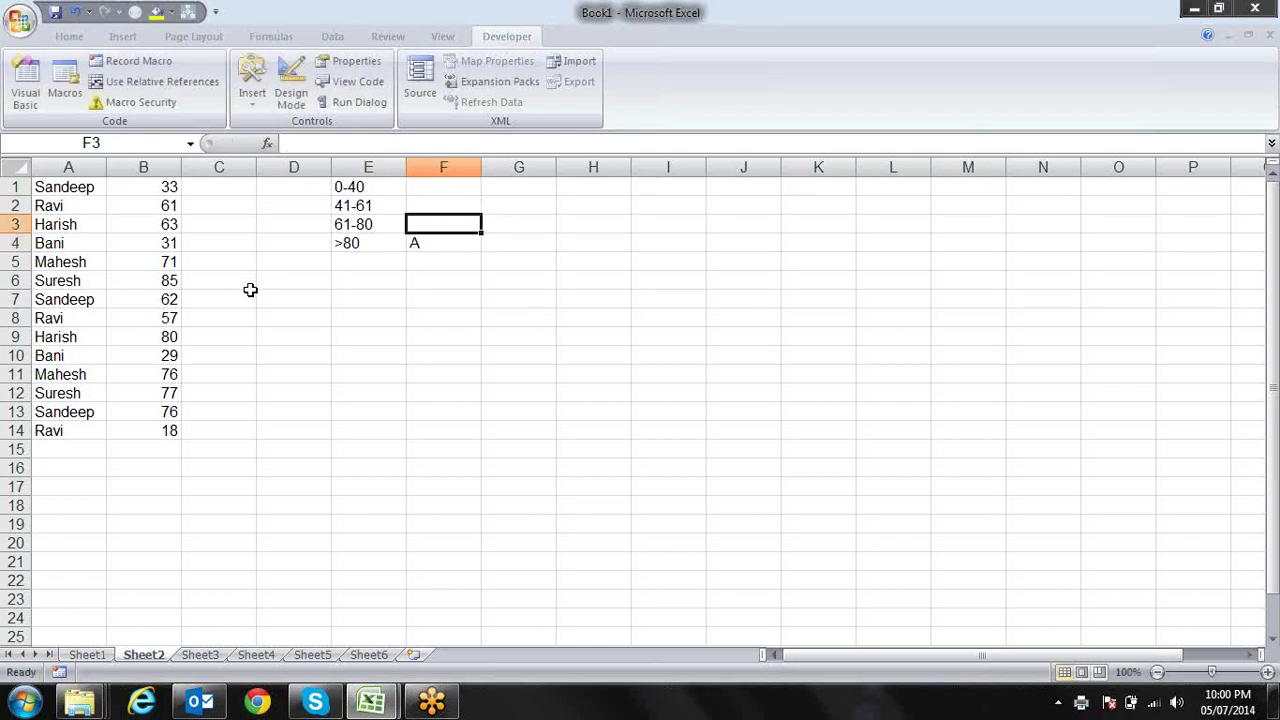
text(B)
key(Up)
text(C)
key(Up)
text(D)
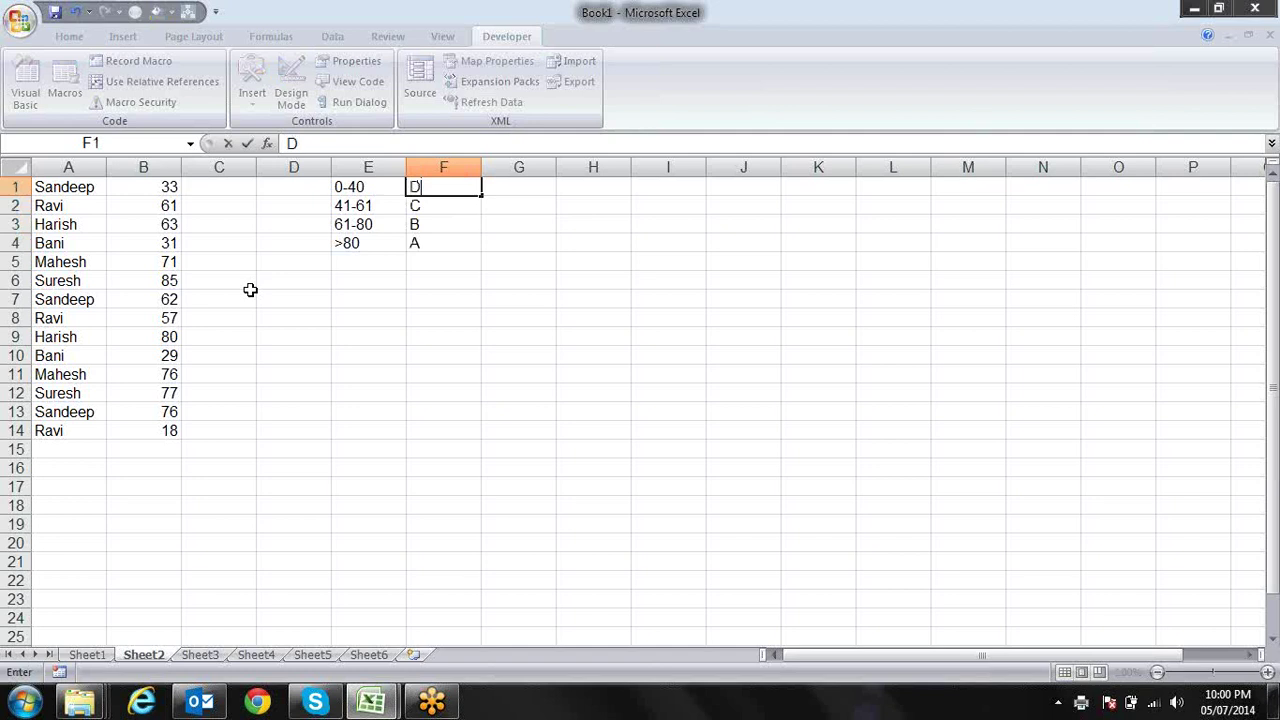
key(Down)
key(Down)
key(Down)
key(Up)
key(Up)
key(Up)
key(shift+Down)
key(shift+Down)
key(shift+Down)
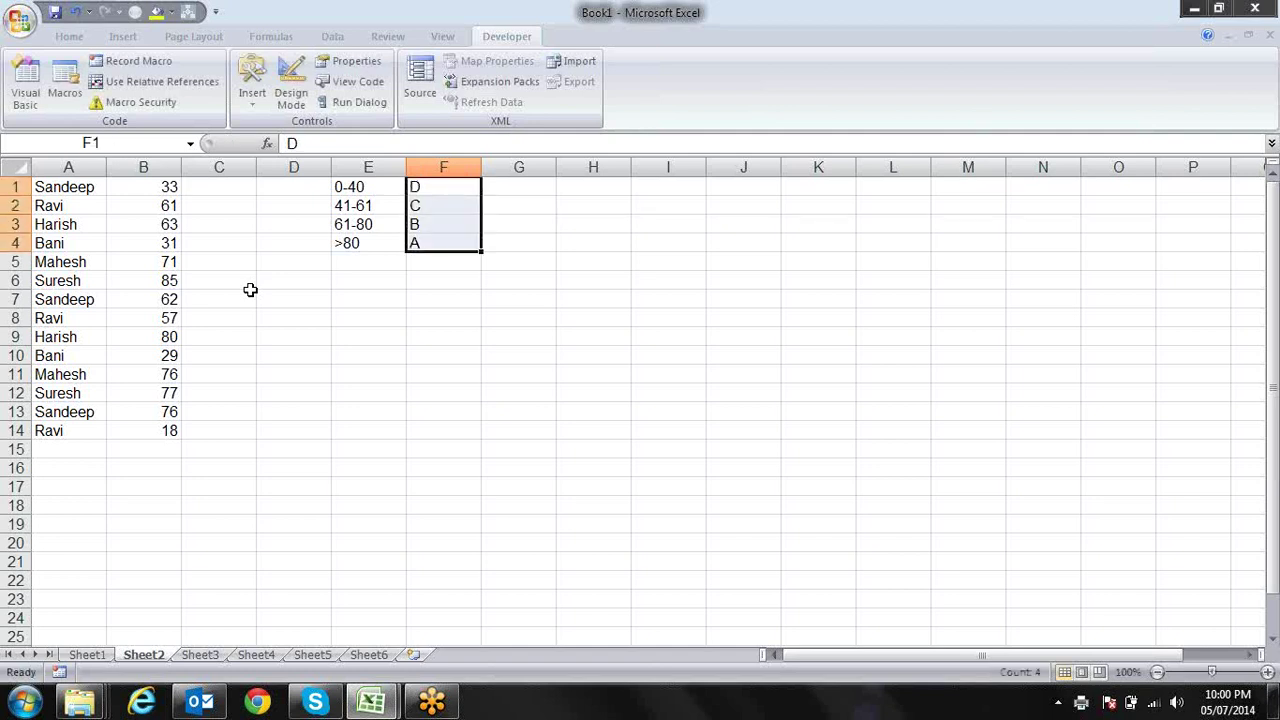
key(ctrl+b)
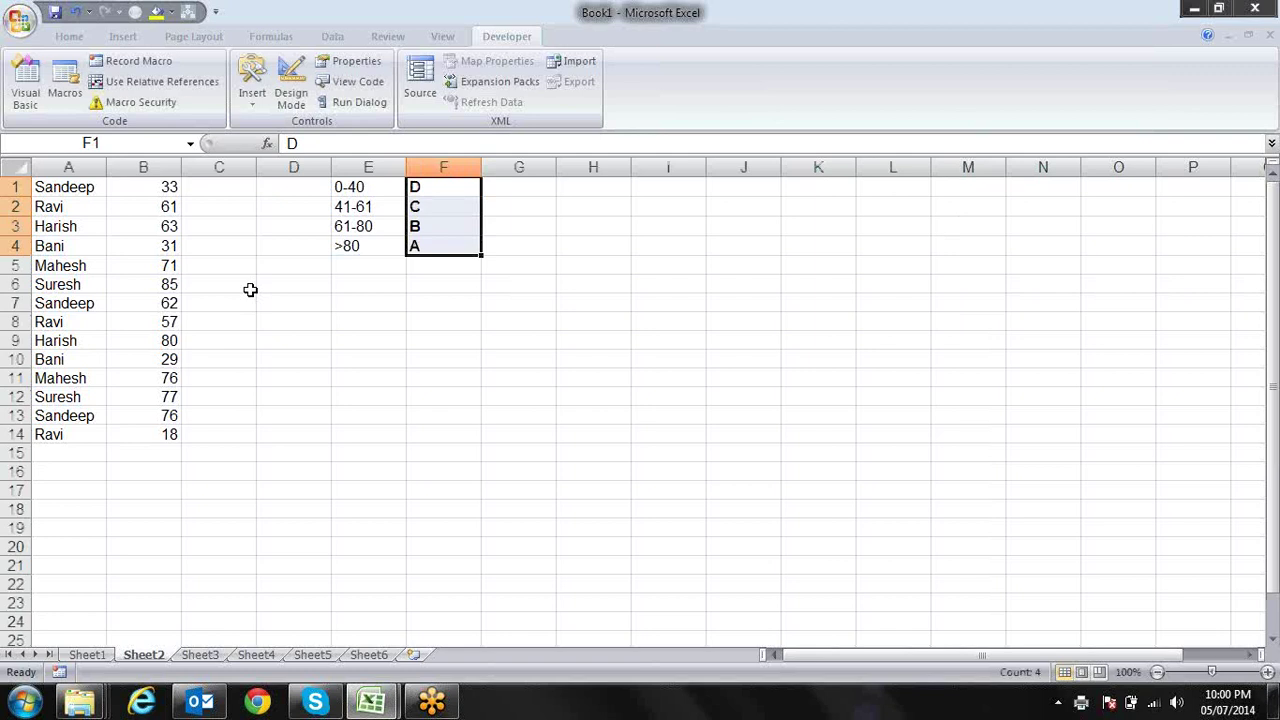
key(Left)
key(Right)
key(Left)
key(Left)
key(Right)
key(Right)
key(Left)
key(Down)
key(Down)
key(Down)
key(Down)
key(Up)
key(Up)
key(Up)
key(Up)
key(Down)
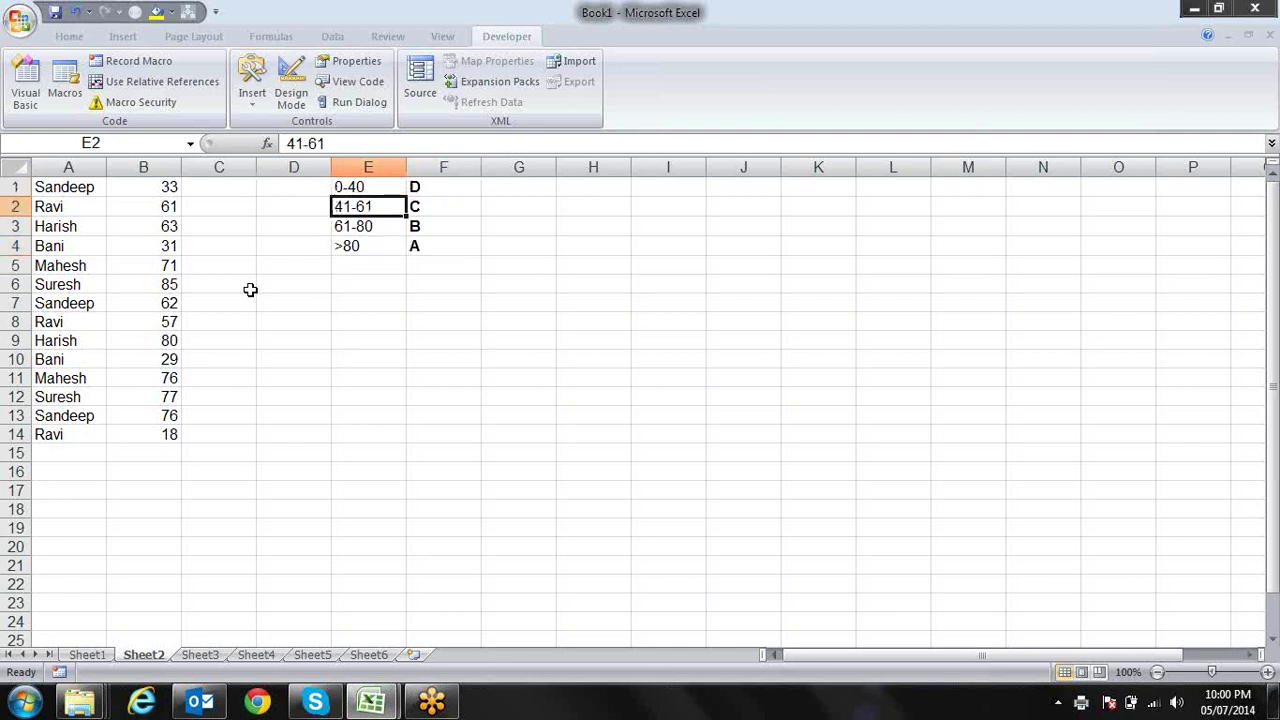
key(Down)
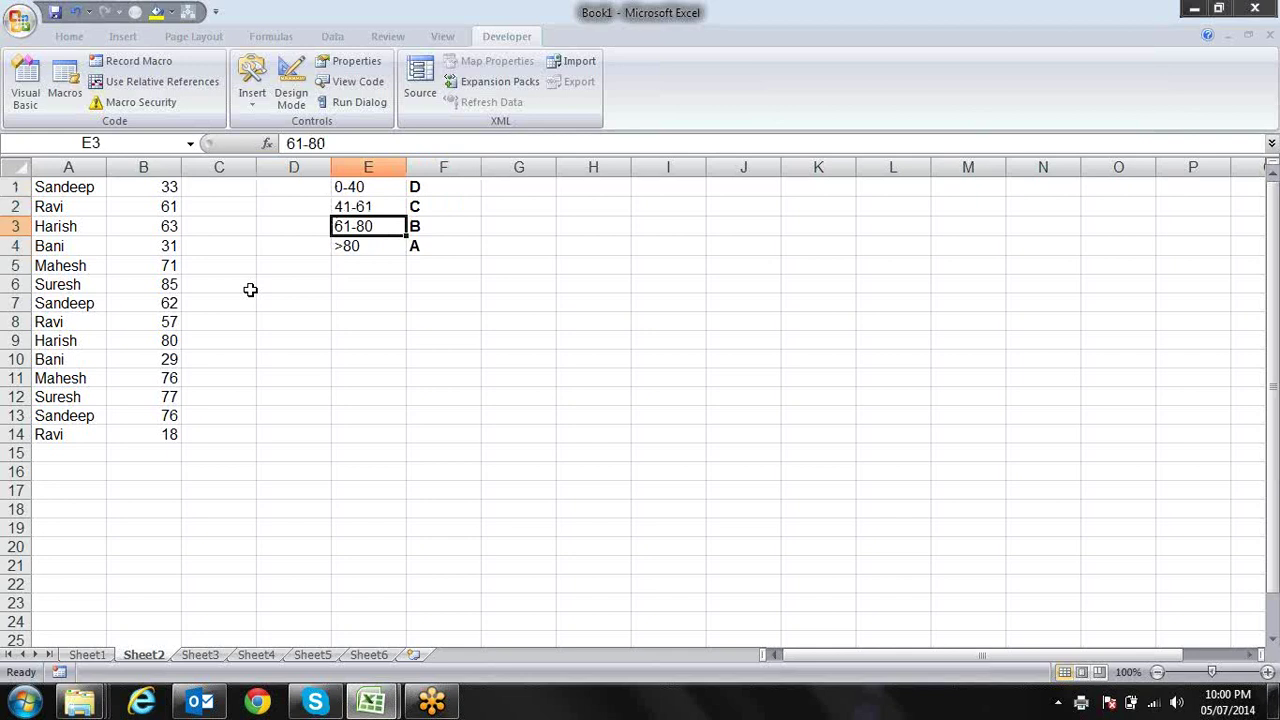
key(Down)
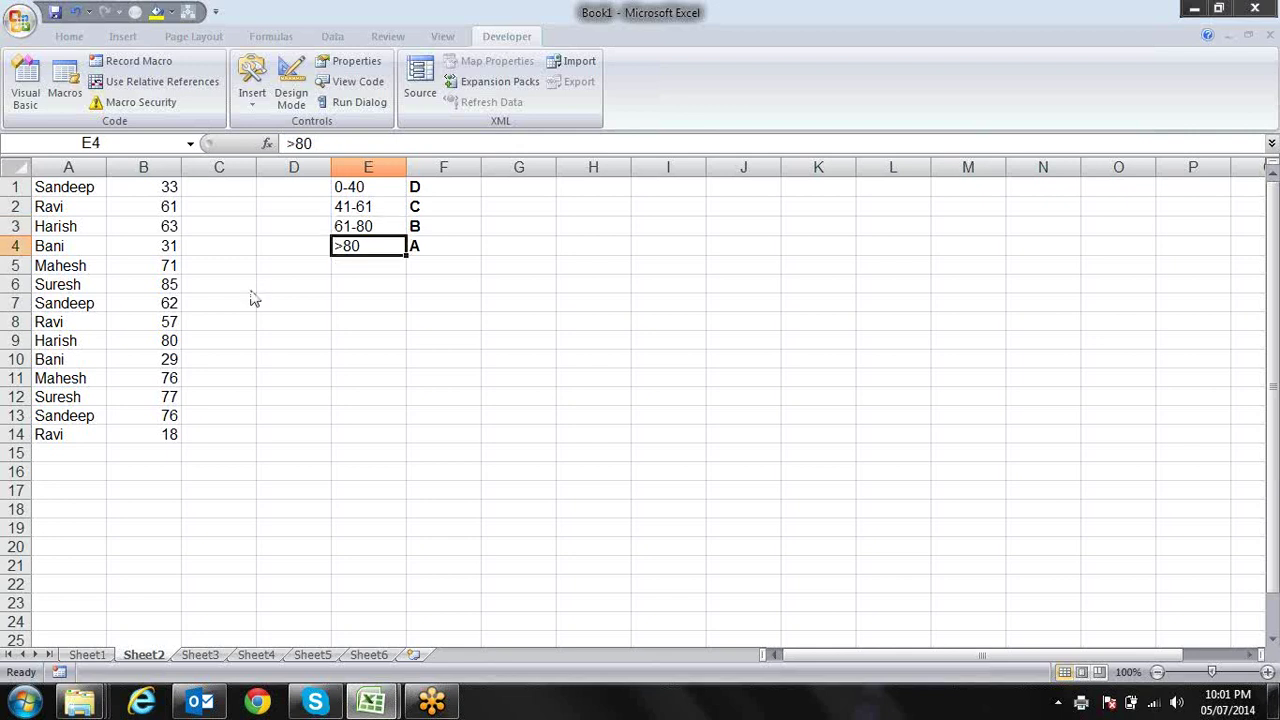
key(alt+F11)
key(alt+F11)
key(Left)
key(Left)
key(Left)
key(Up)
key(Up)
key(Up)
key(Down)
key(Down)
key(Down)
key(Down)
key(Down)
key(Down)
key(Down)
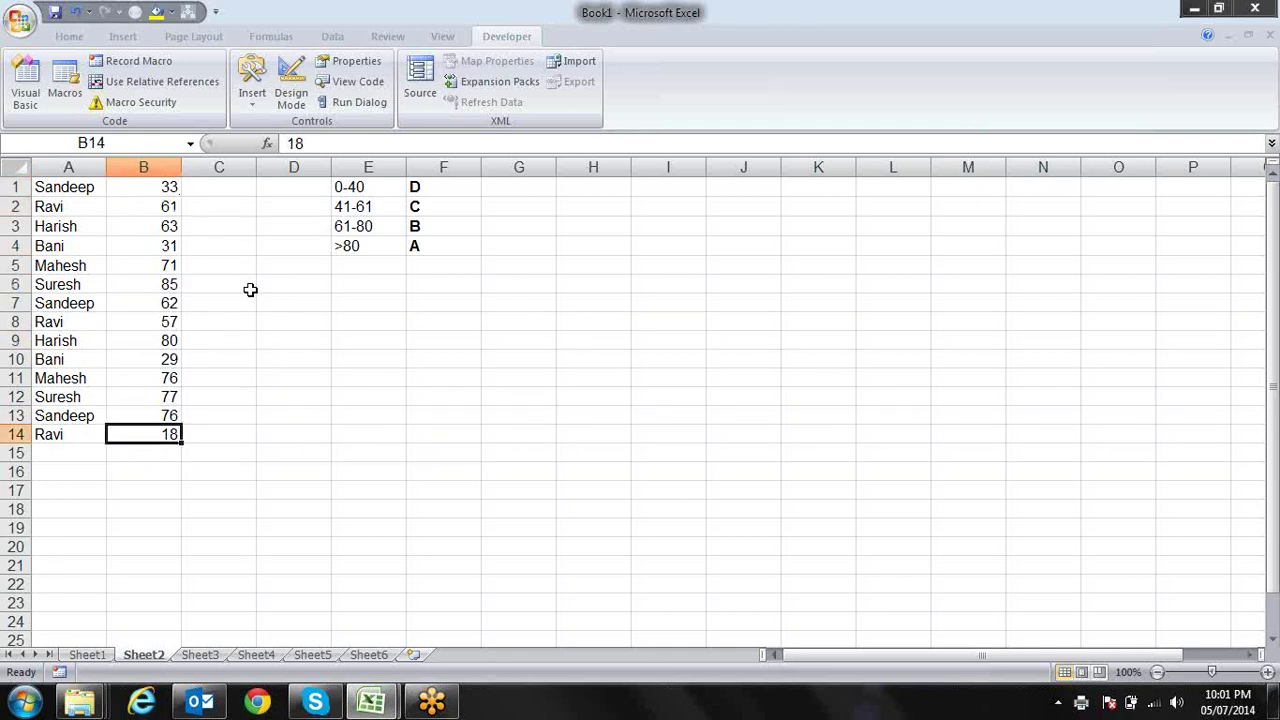
key(Down)
key(Down)
key(Down)
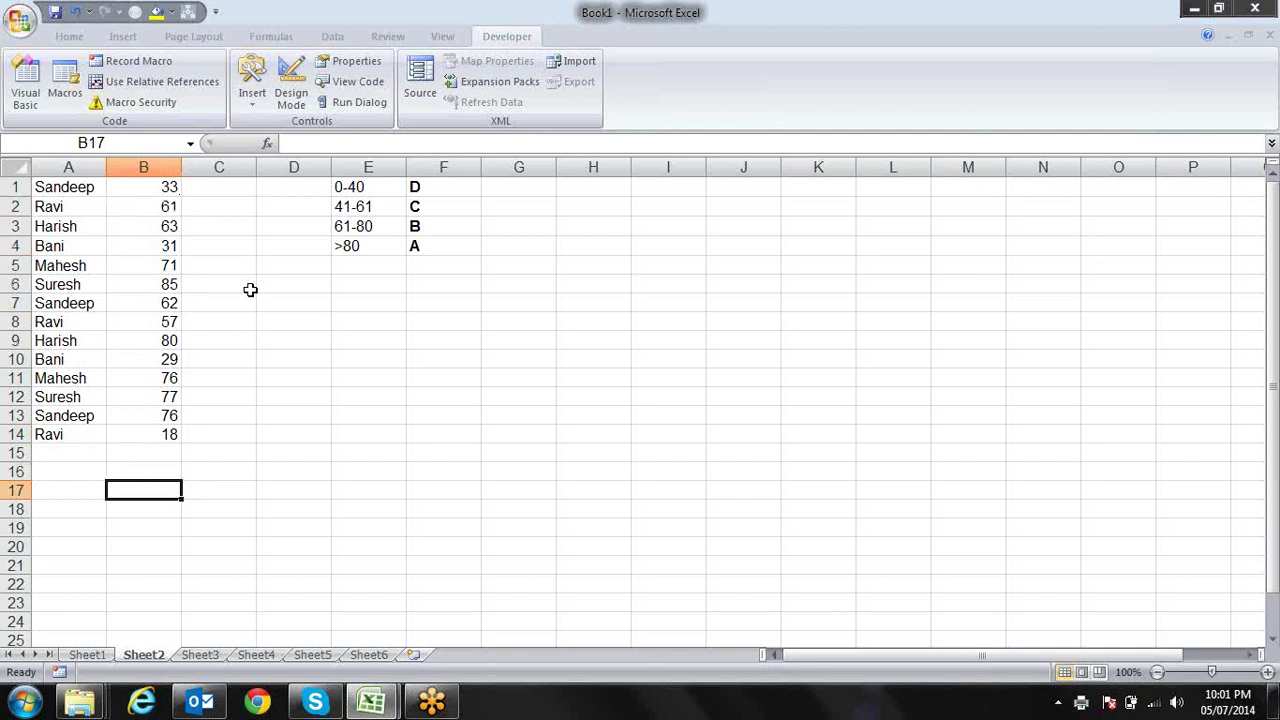
key(Up)
key(Up)
key(Up)
key(ctrl+shift+Up)
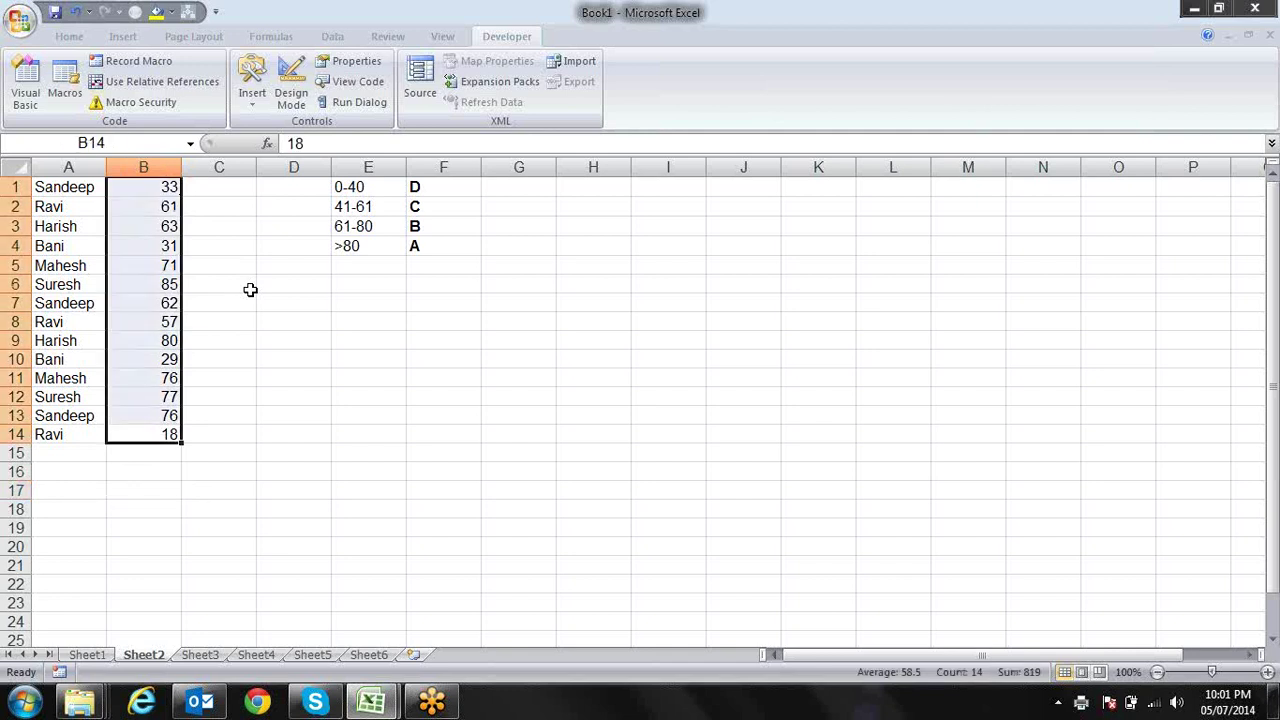
key(Down)
key(Down)
key(Up)
key(Up)
key(Down)
key(Down)
- In sam2, write Range("b6500").End(xlUp) using IntelliSense suggestions
key(alt+F11)
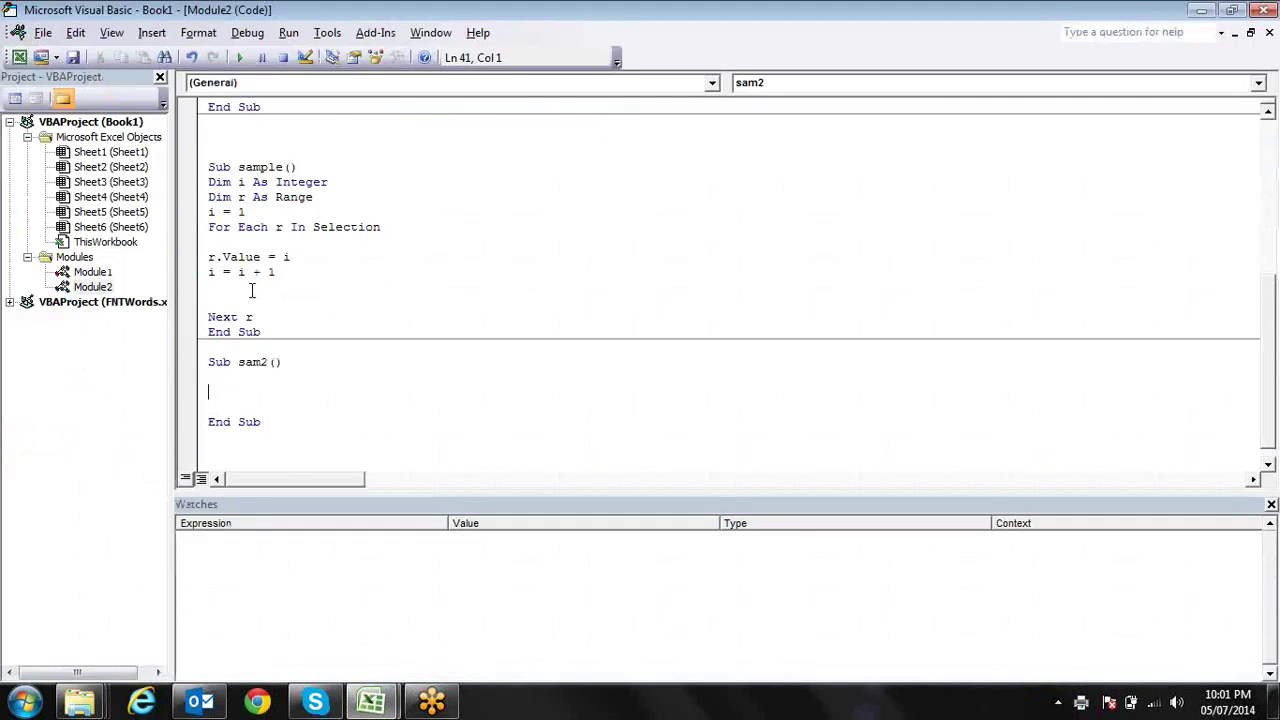
text(rang)
key(BackSpace)
text(ge)
text((;)
key(BackSpace)
text("b")
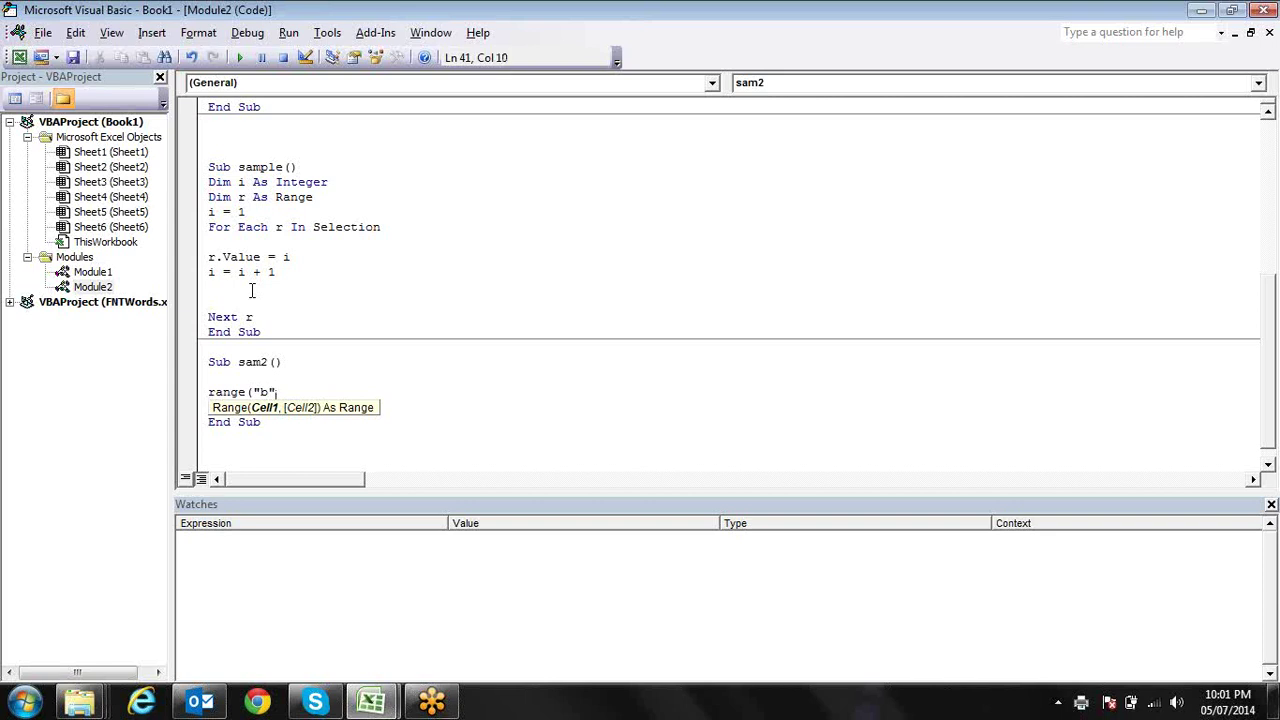
key(BackSpace)
text(650")
text(0")
text().)
text(en)
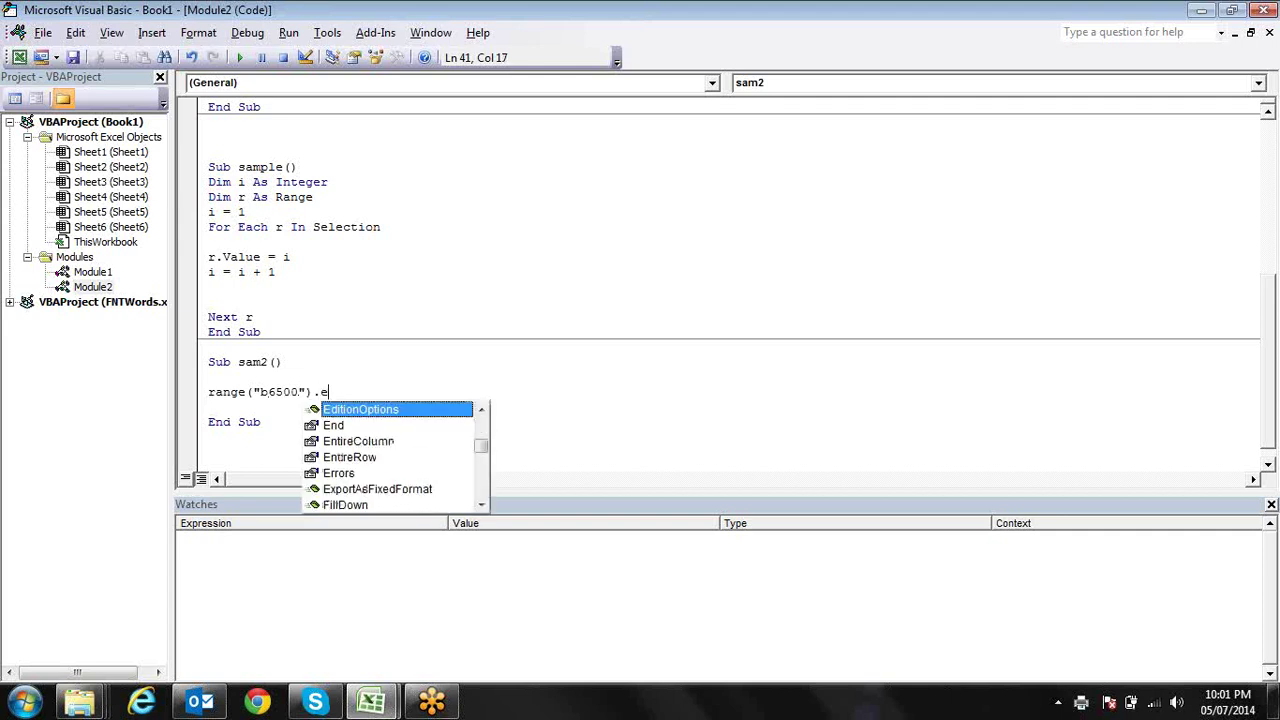
key(Tab)
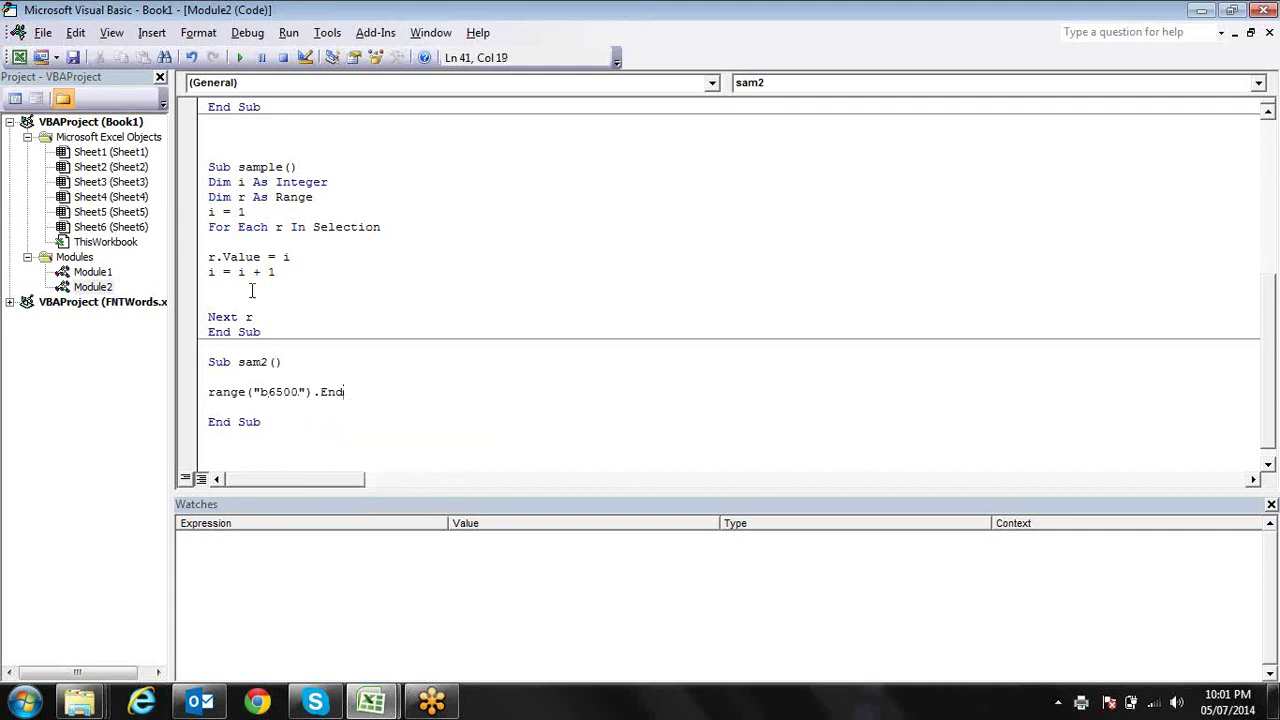
text((xlu)
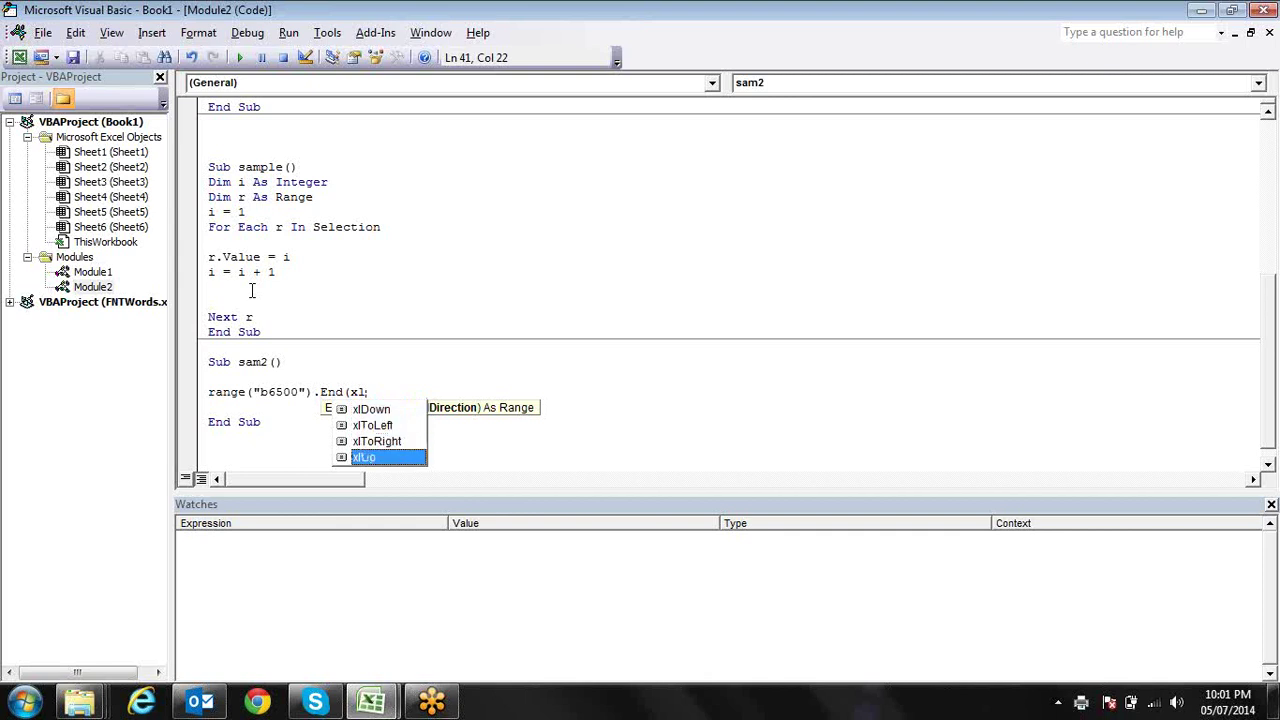
key(Tab)
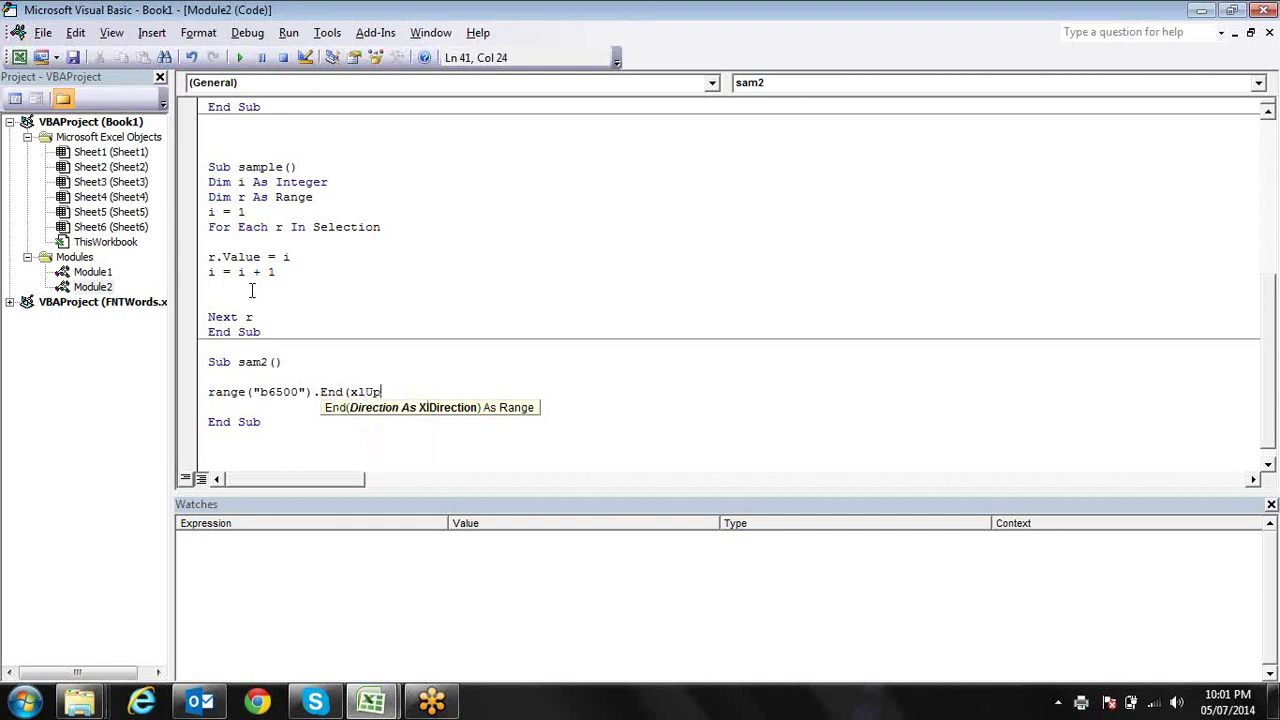
text())
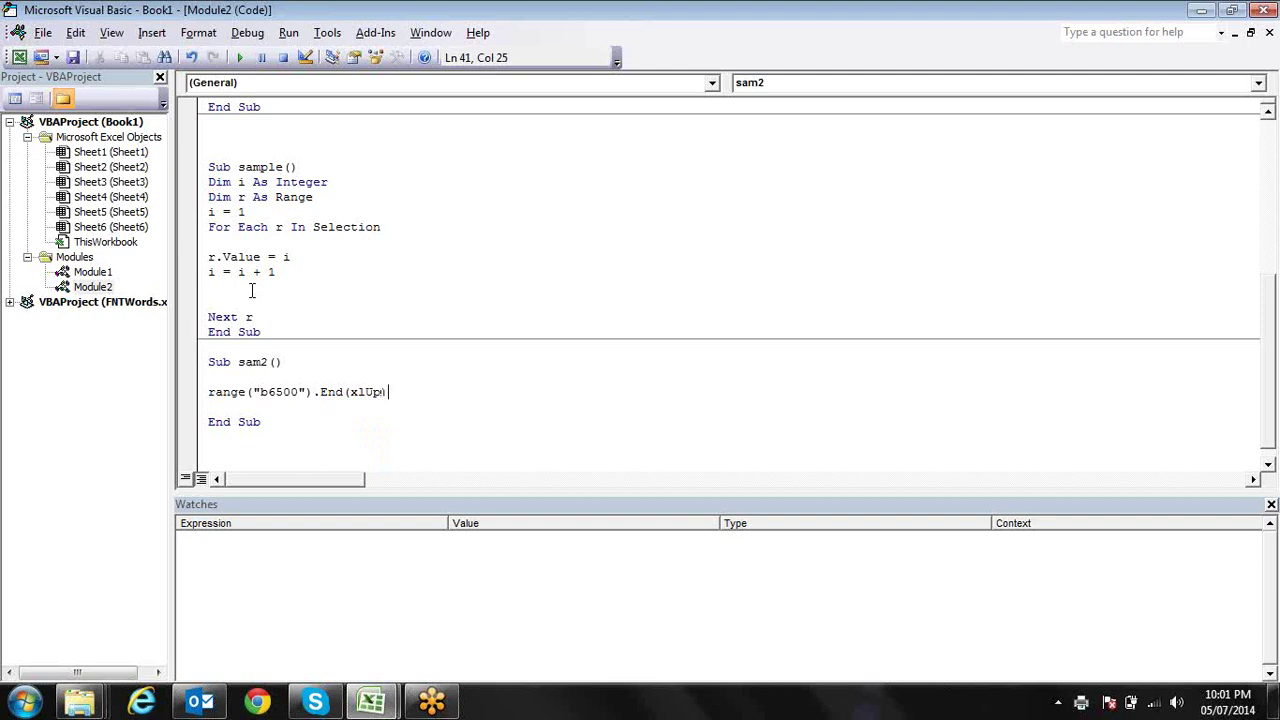
text(.)
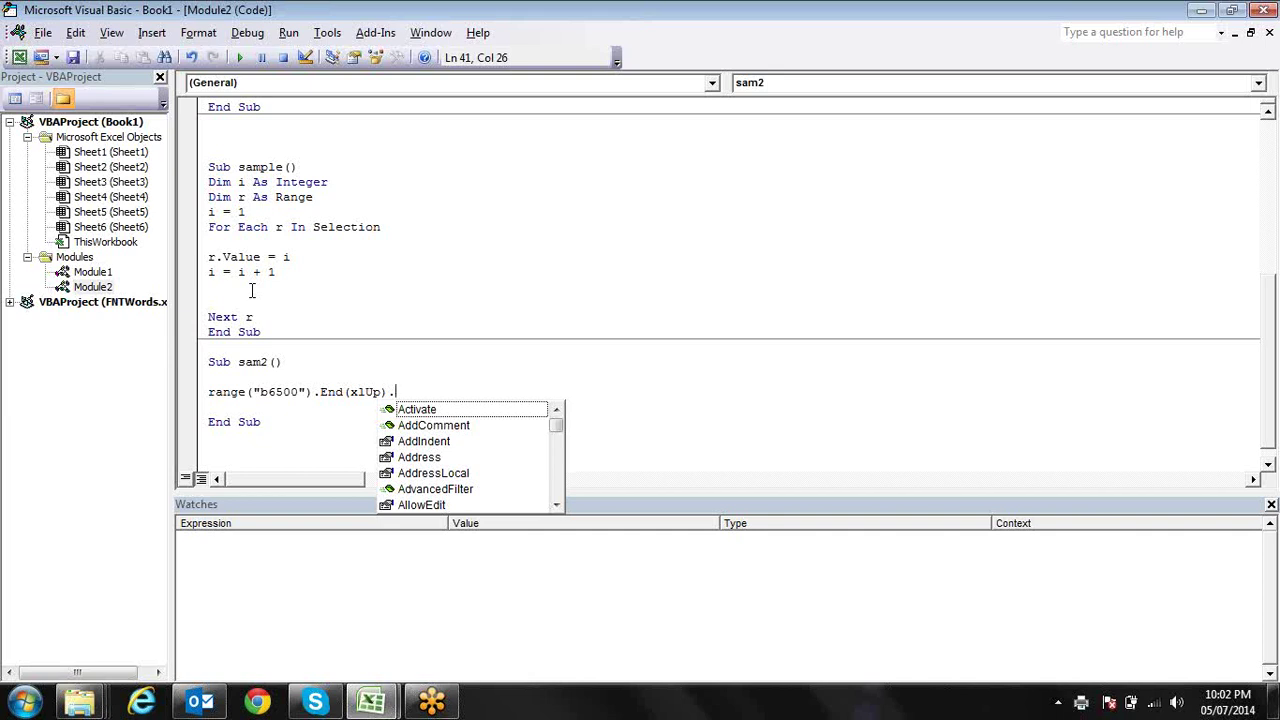
- Finish the line with .Select, then return to Excel's Sheet2
text(sle)
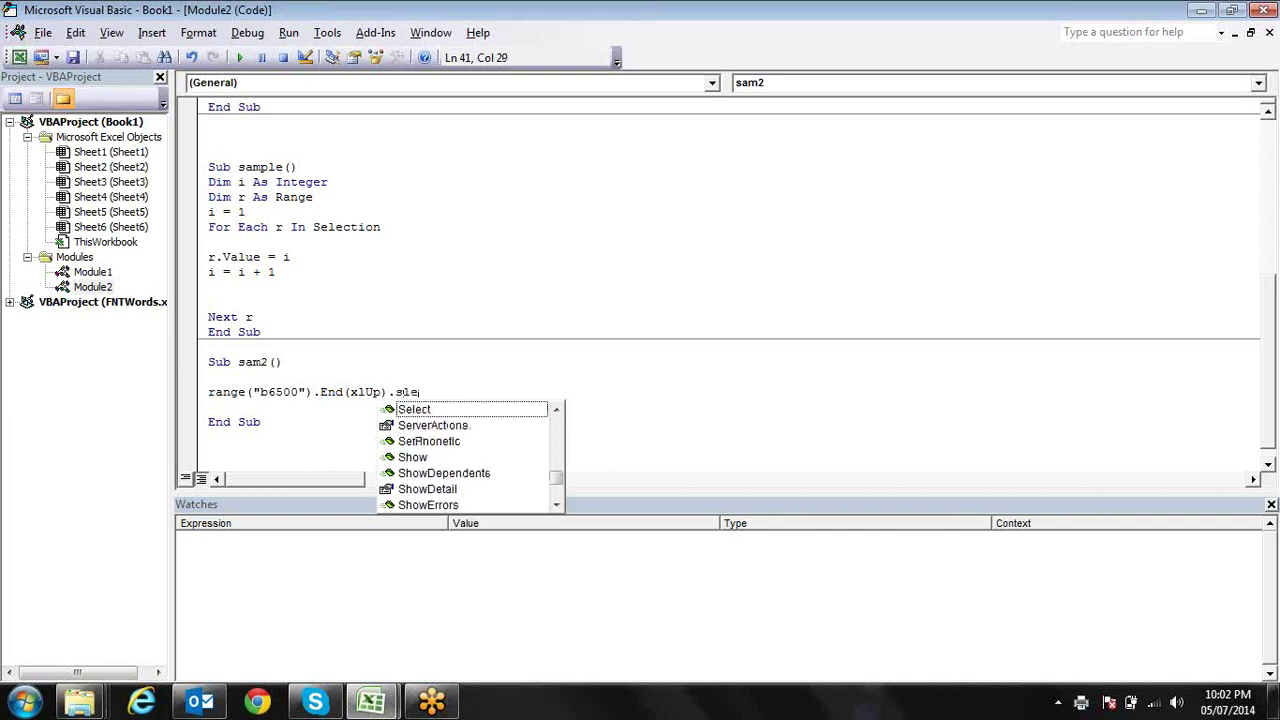
key(Down)
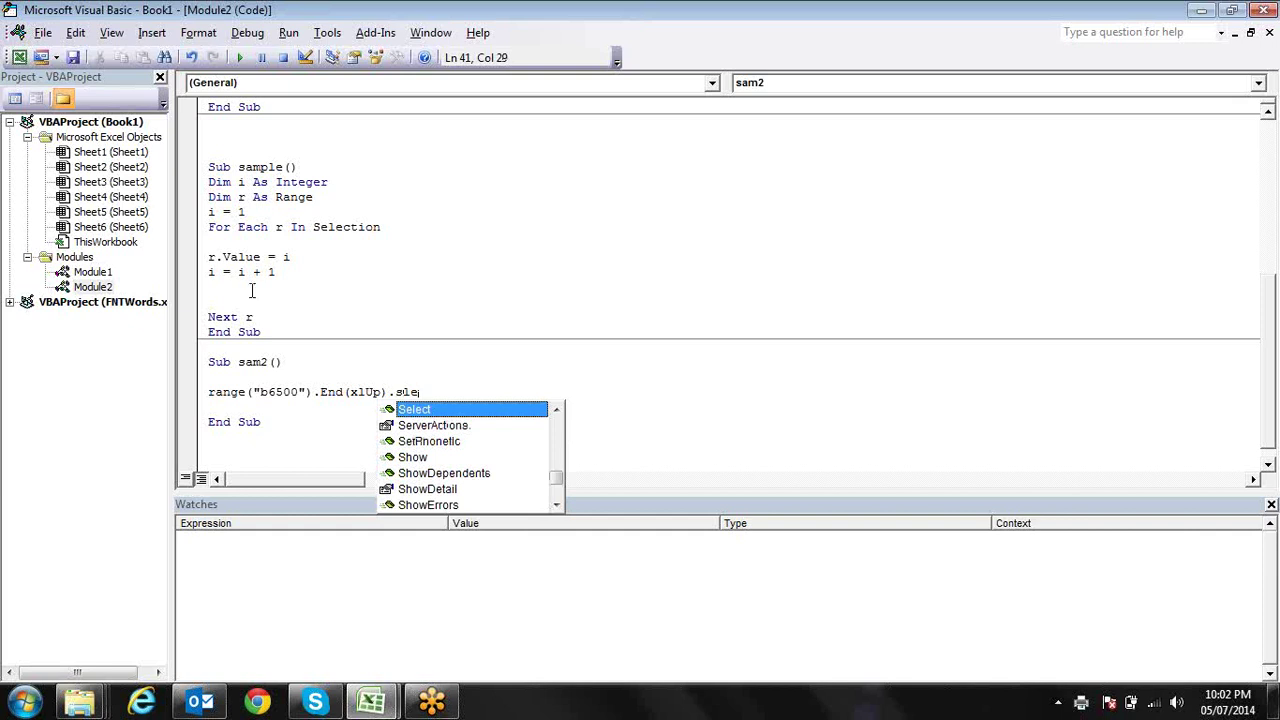
key(Tab)
key(Down)
key(Up)
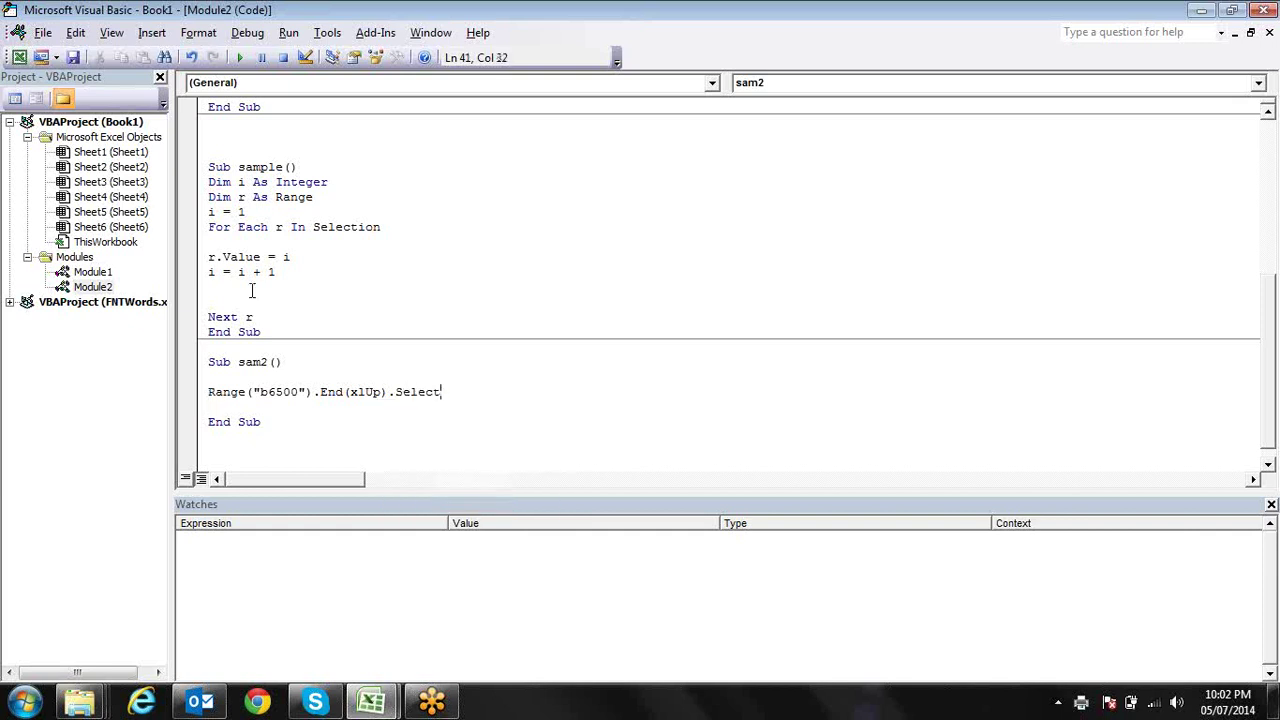
key(alt+F11)
- Jump from B1048576 up to the last score in B14, then to B1, and return to the editor
key(Left)
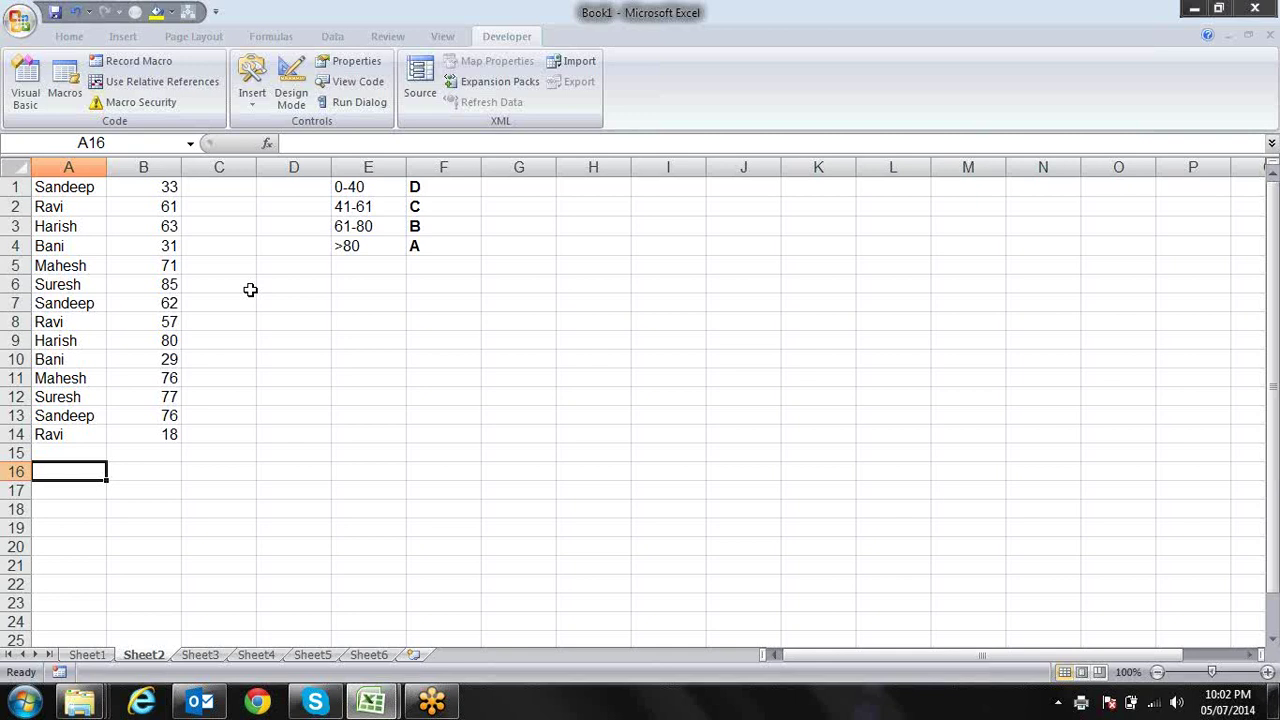
key(Right)
key(ctrl+Down)
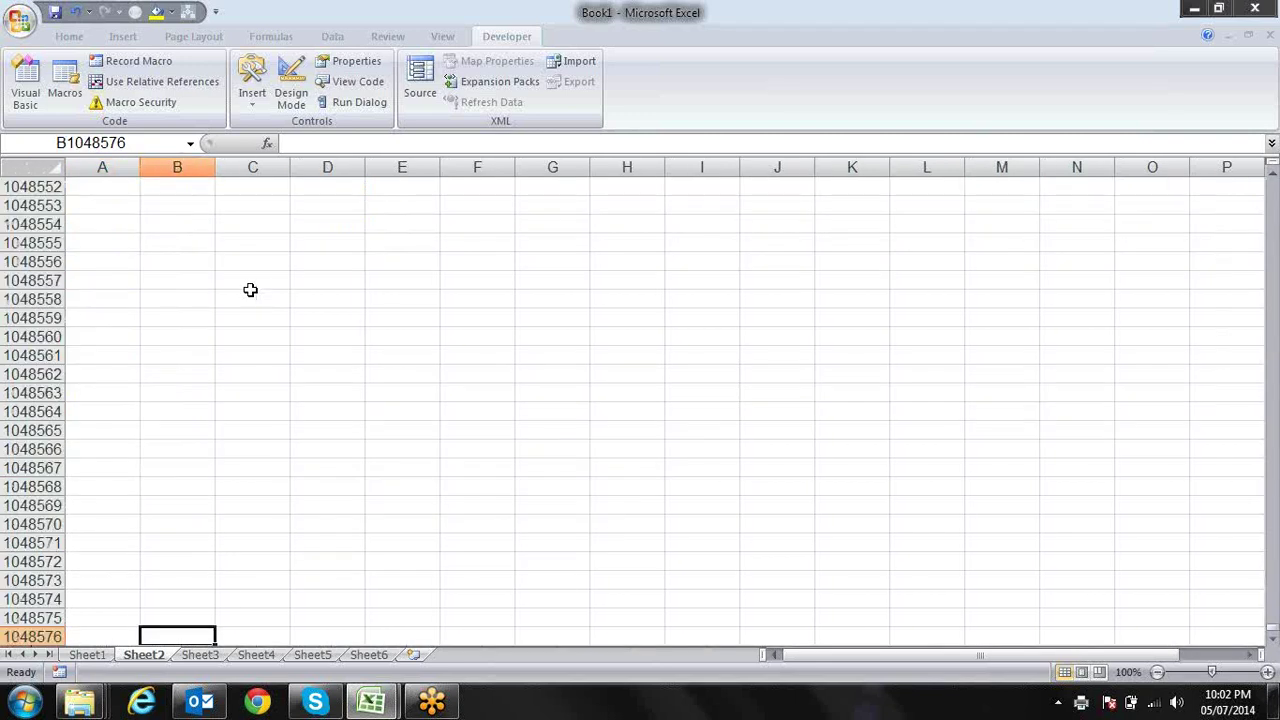
key(End)
key(Up)
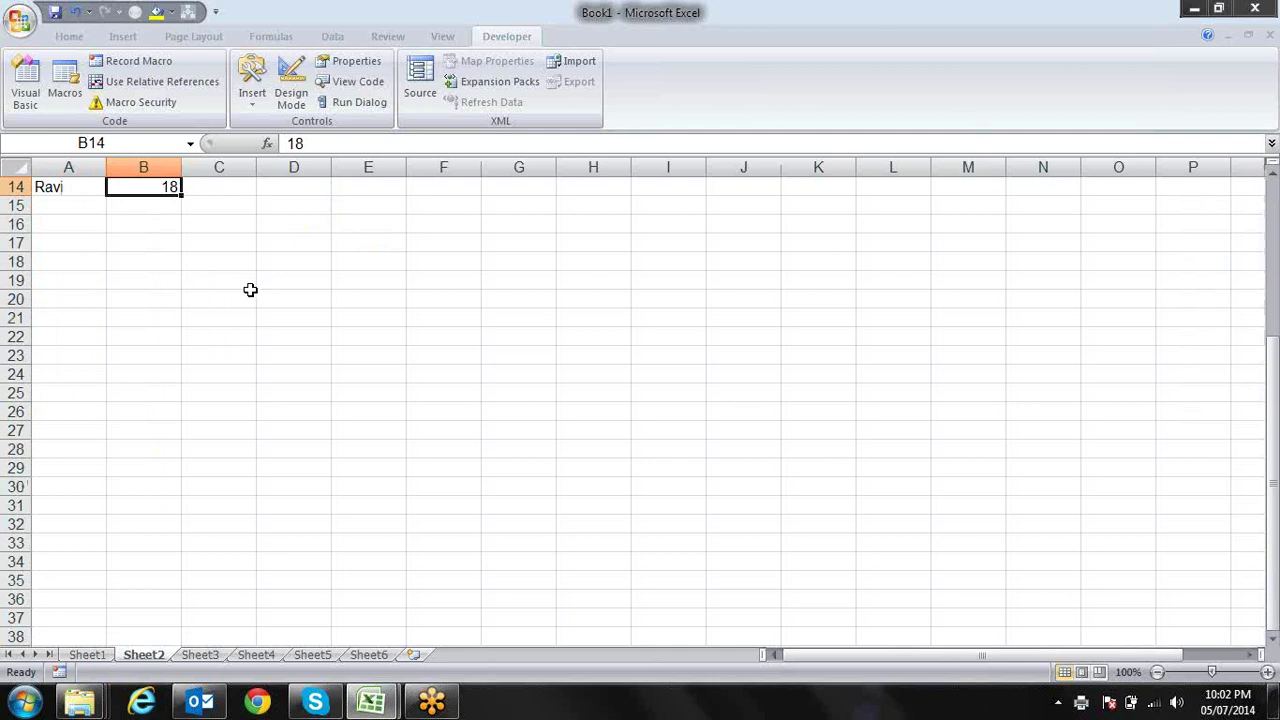
key(ctrl+Up)
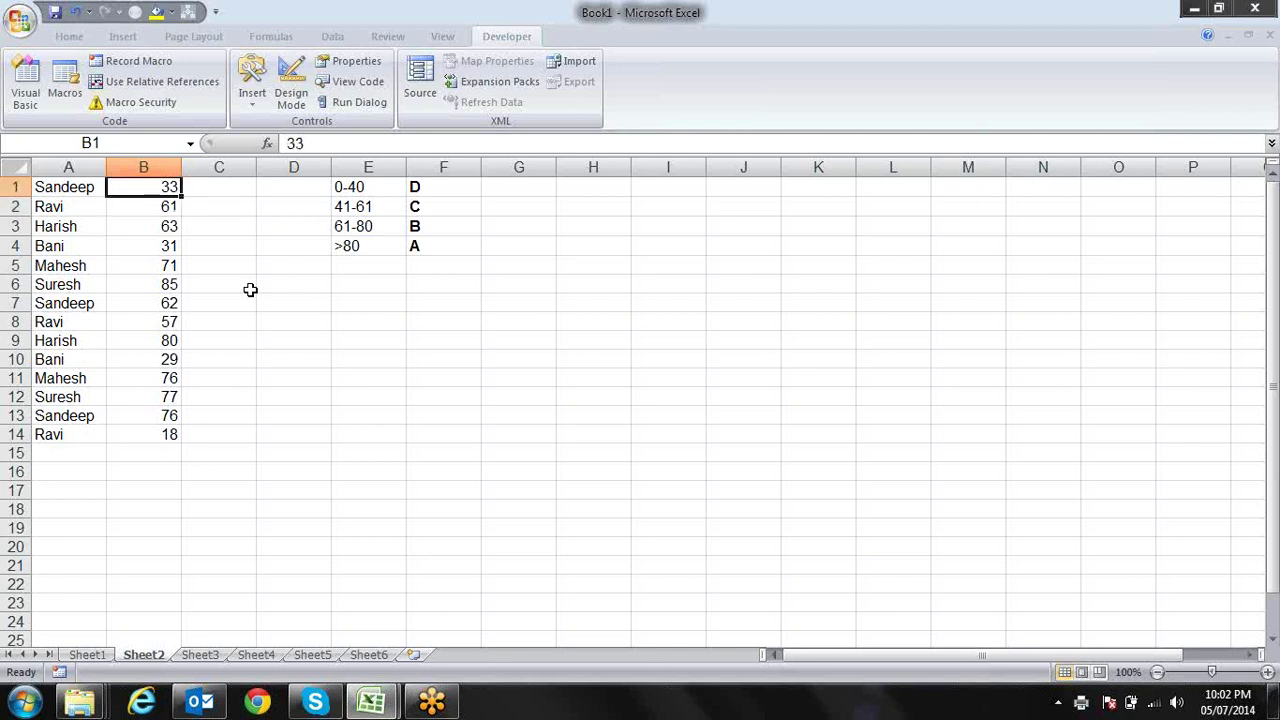
key(alt+F11)
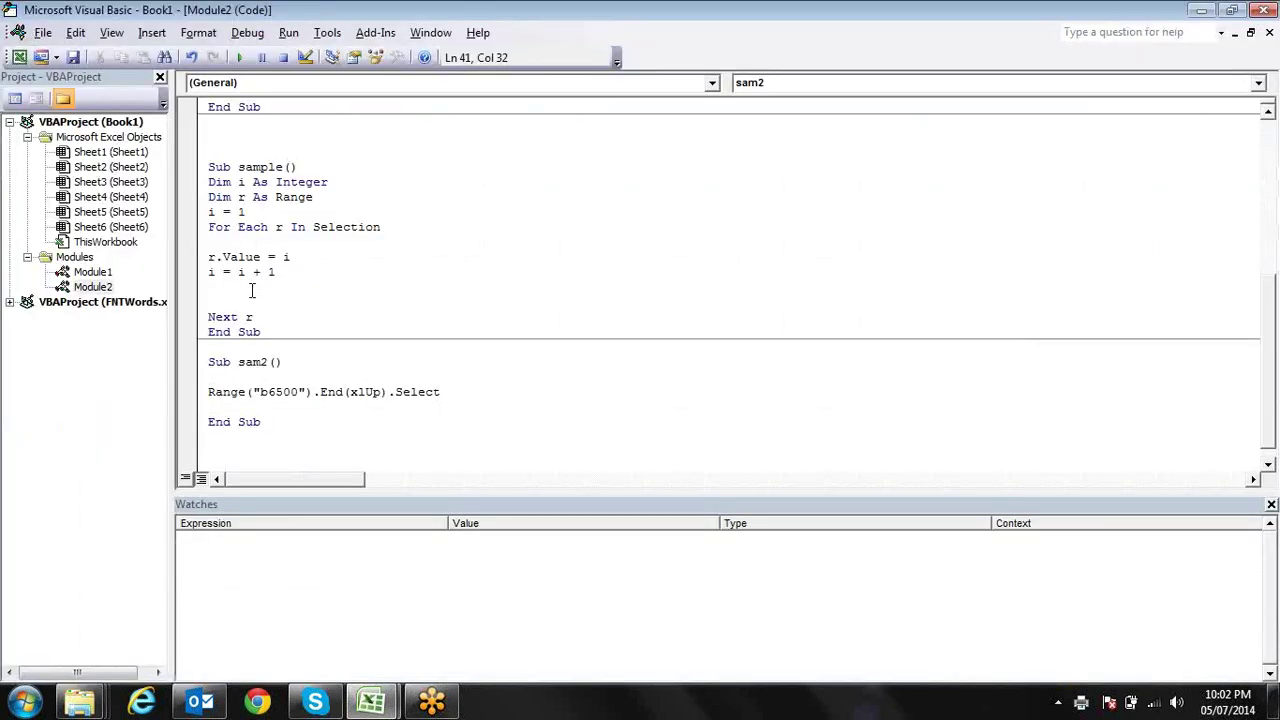
- Add a second line, Range(Selection, "b1").Select, below the End(xlUp) line
key(Home)
key(End)
key(Return)
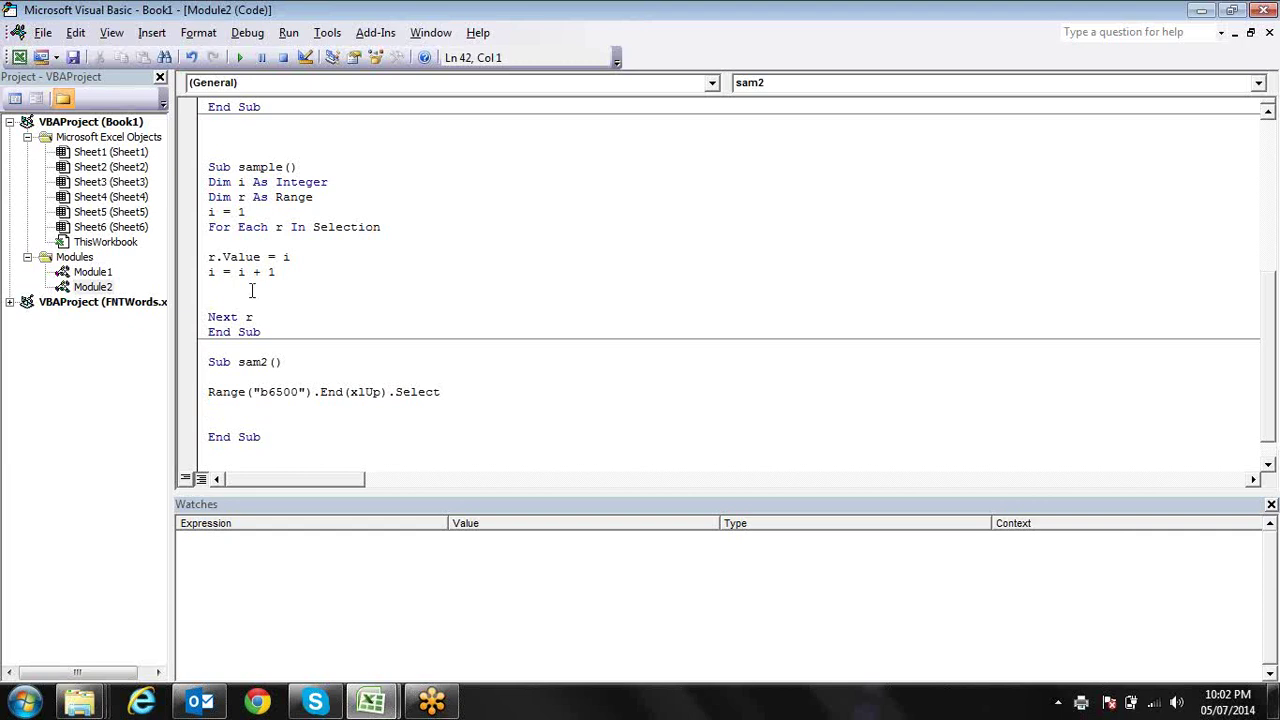
text(range)
text(()
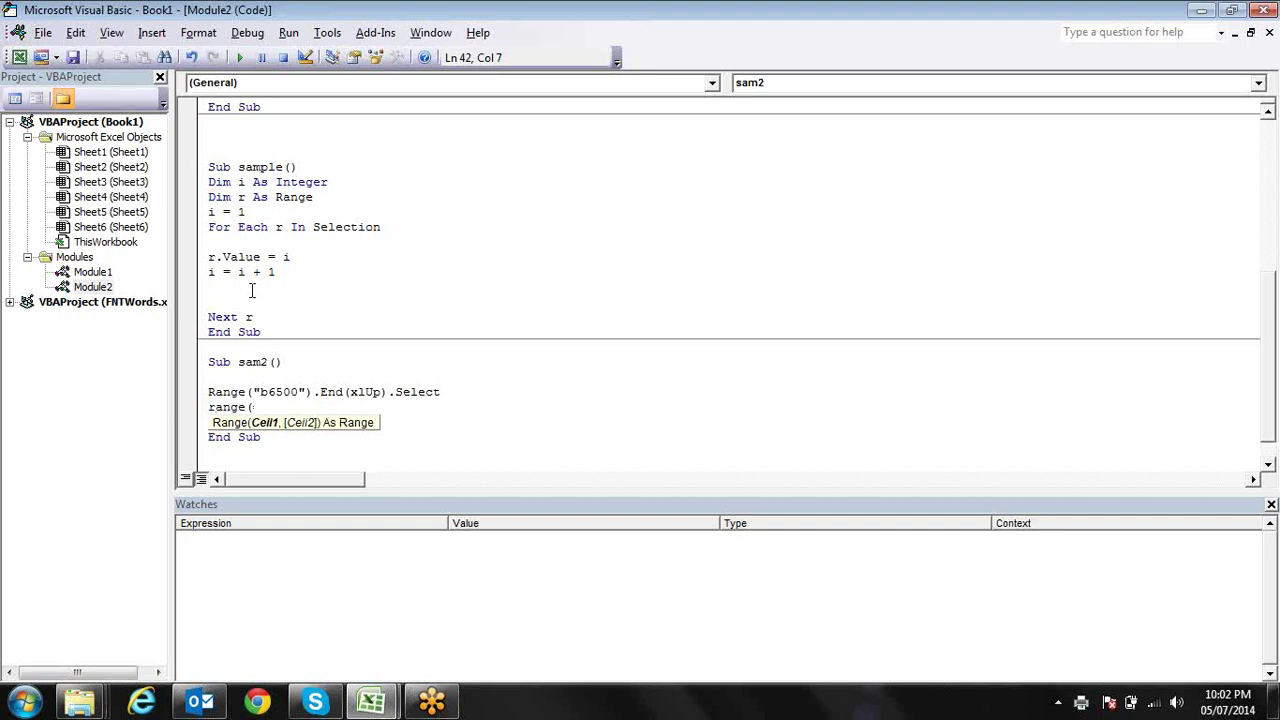
text(selection,")
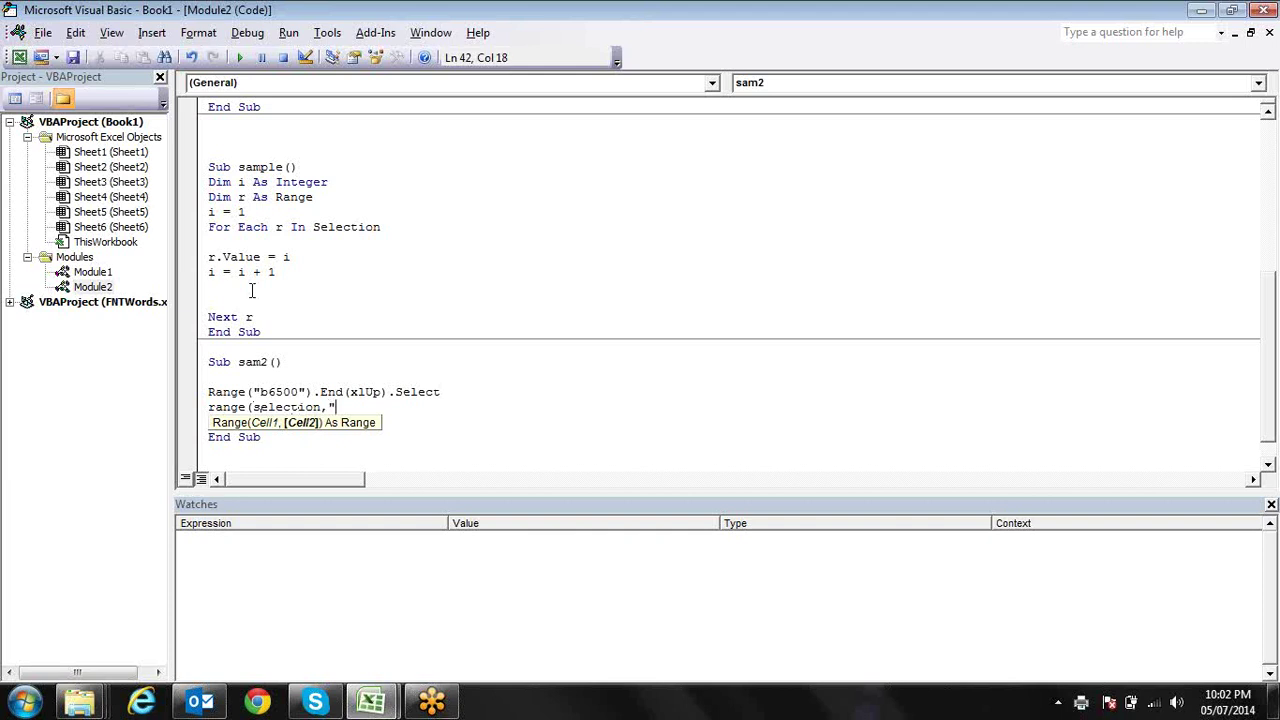
text(b1")
text().se)
key(Tab)
key(Return)
key(Left)
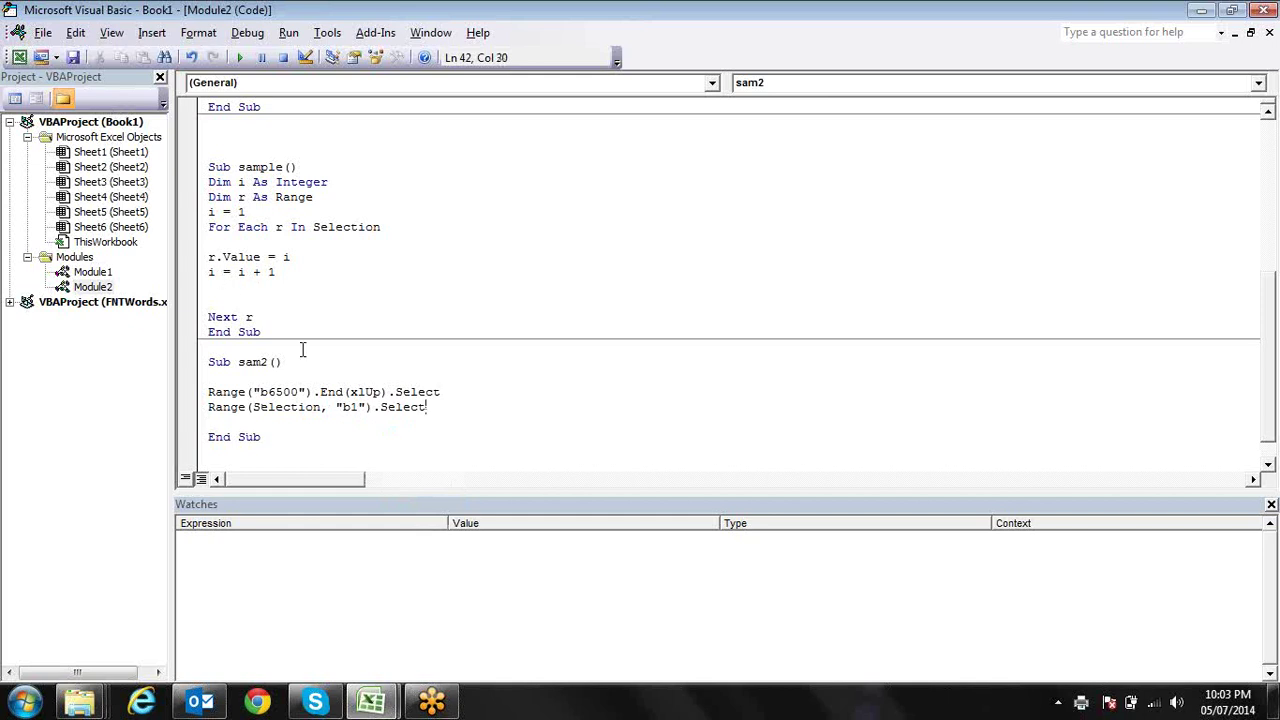
- Run sam2, check in Excel that B1:B14 is selected, and return to the code
click(336, 392)
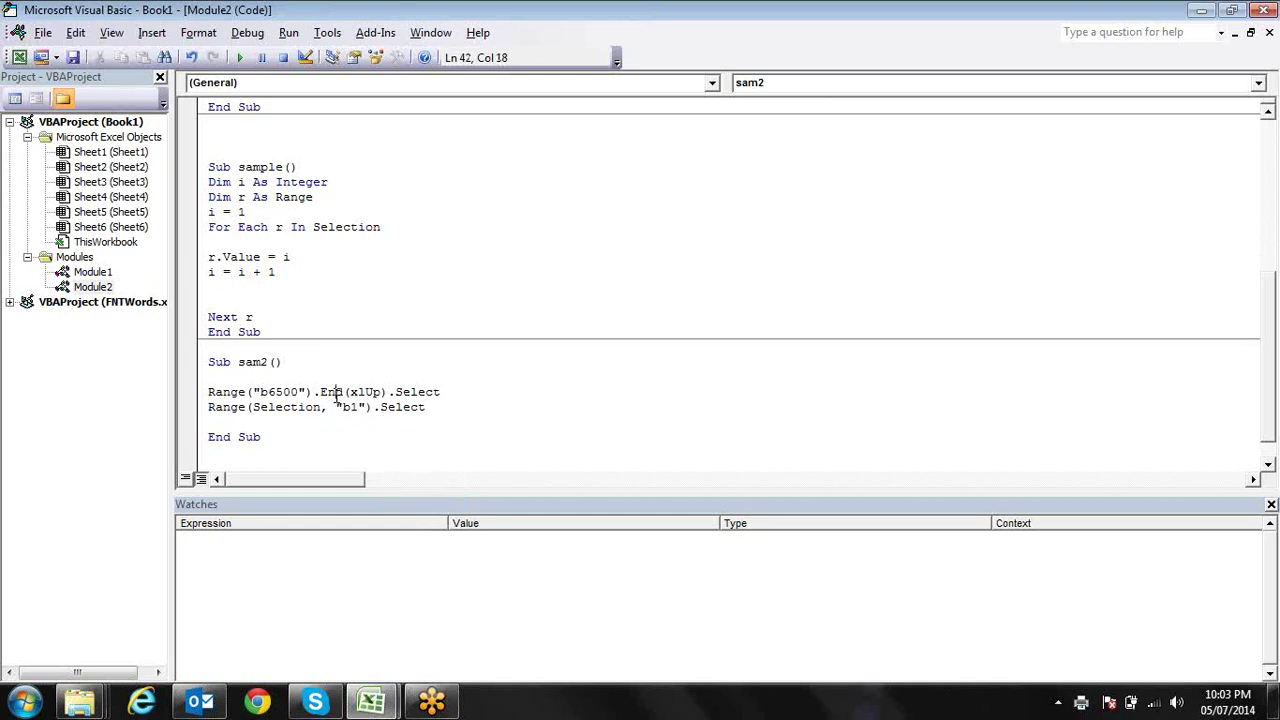
click(243, 58)
key(alt+F11)
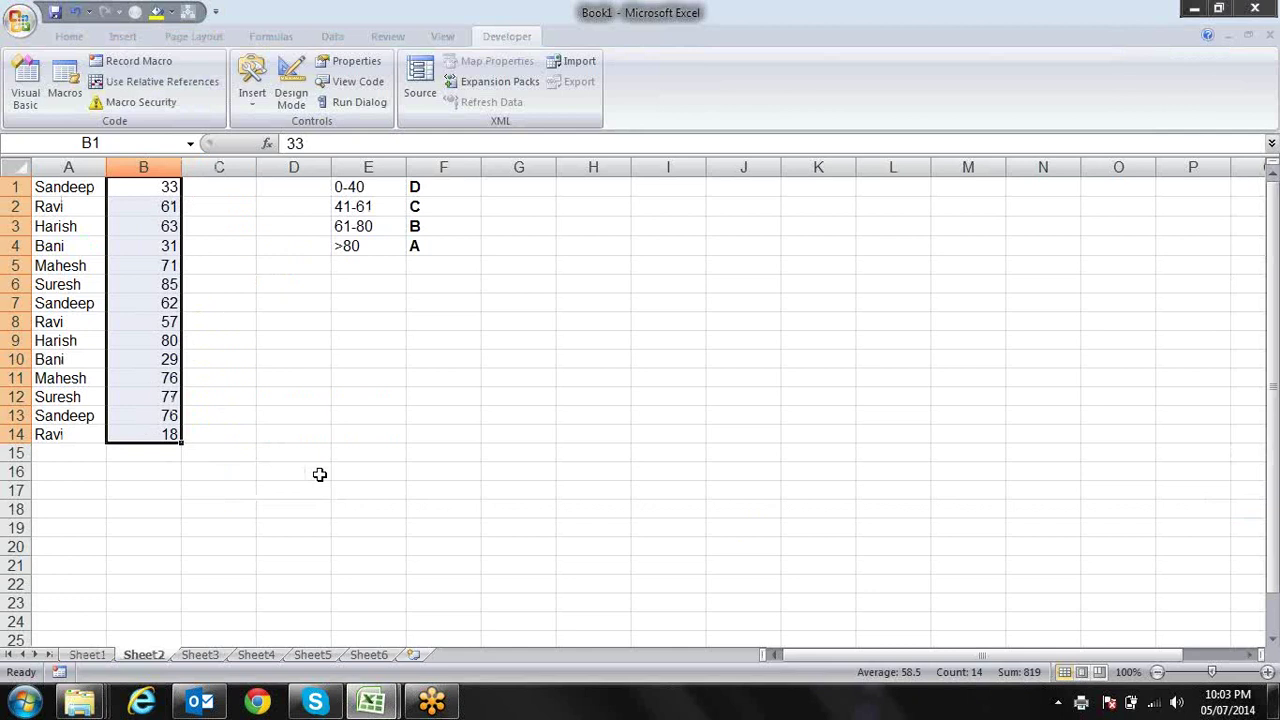
key(alt+Tab)
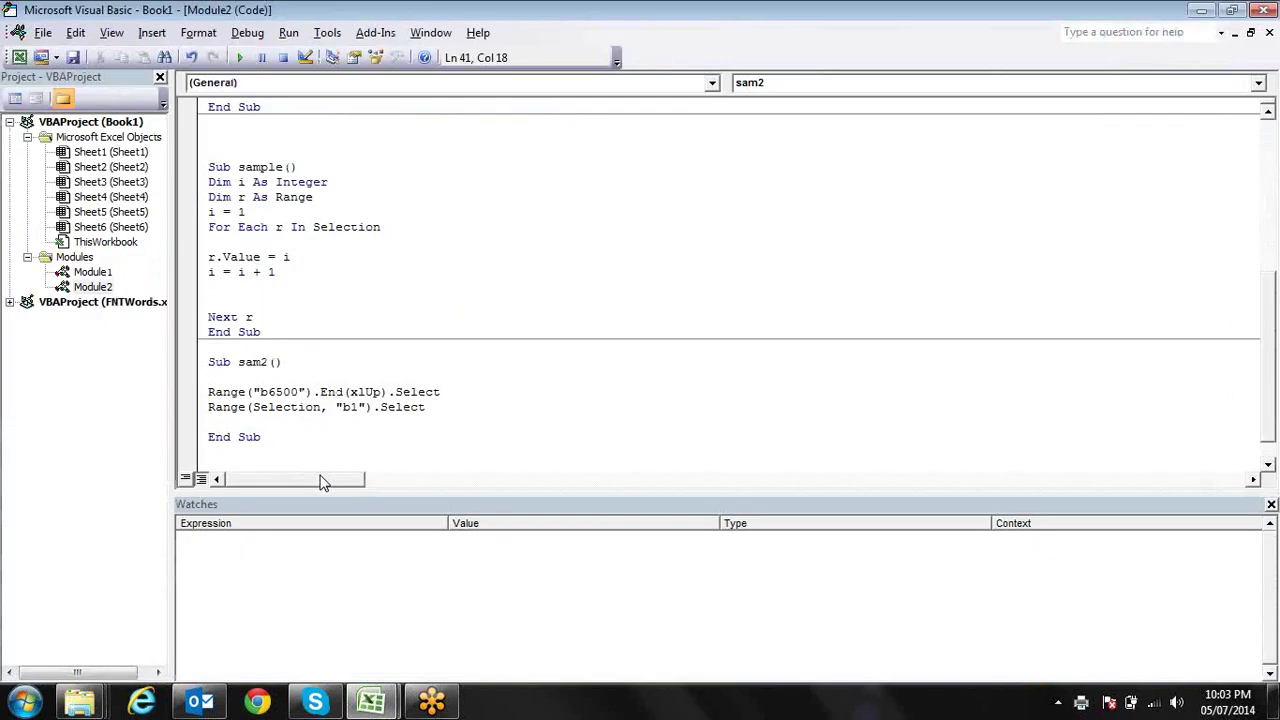
click(409, 363)
- Declare Dim r As Range under Sub sam2() and make room above End Sub
key(Return)
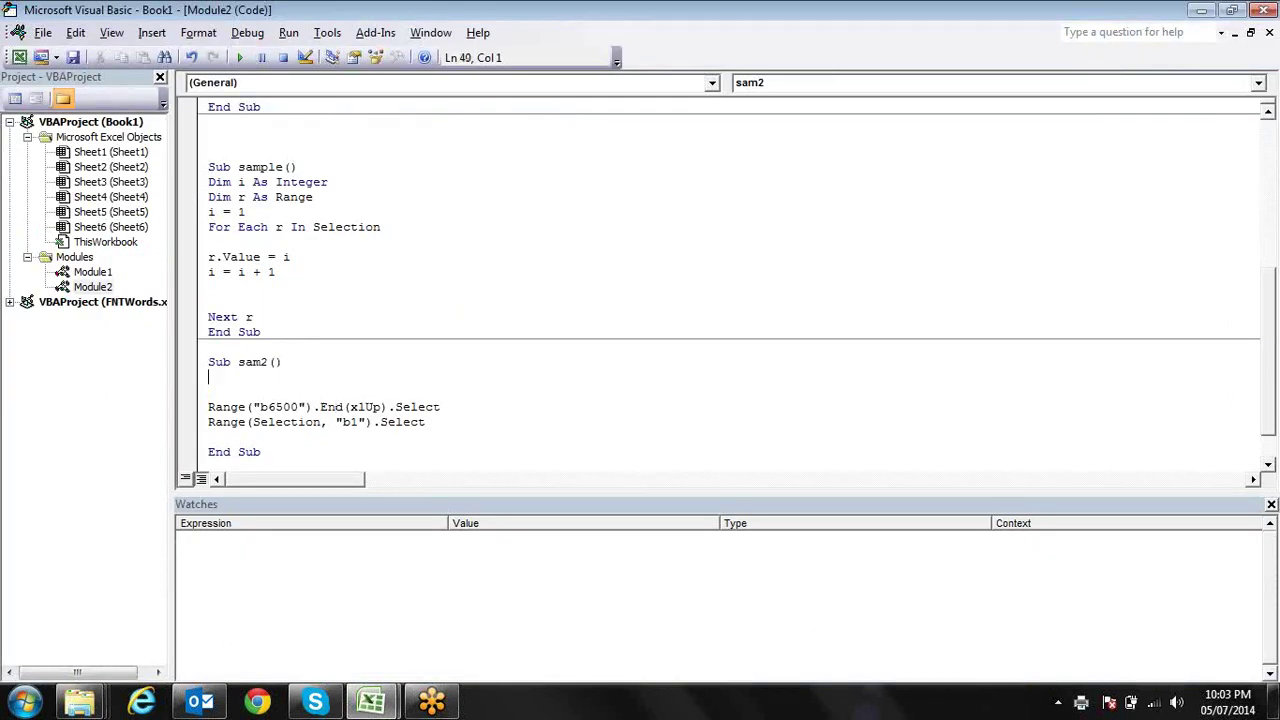
key(Return)
text(dim r as ra)
key(Return)
key(Down)
key(Down)
key(End)
key(Return)
key(Return)
text(End Sub)
key(Home)
key(Return)
- Add a For Each r In Selection … Next r loop and begin select case inside it
key(Return)
key(Up)
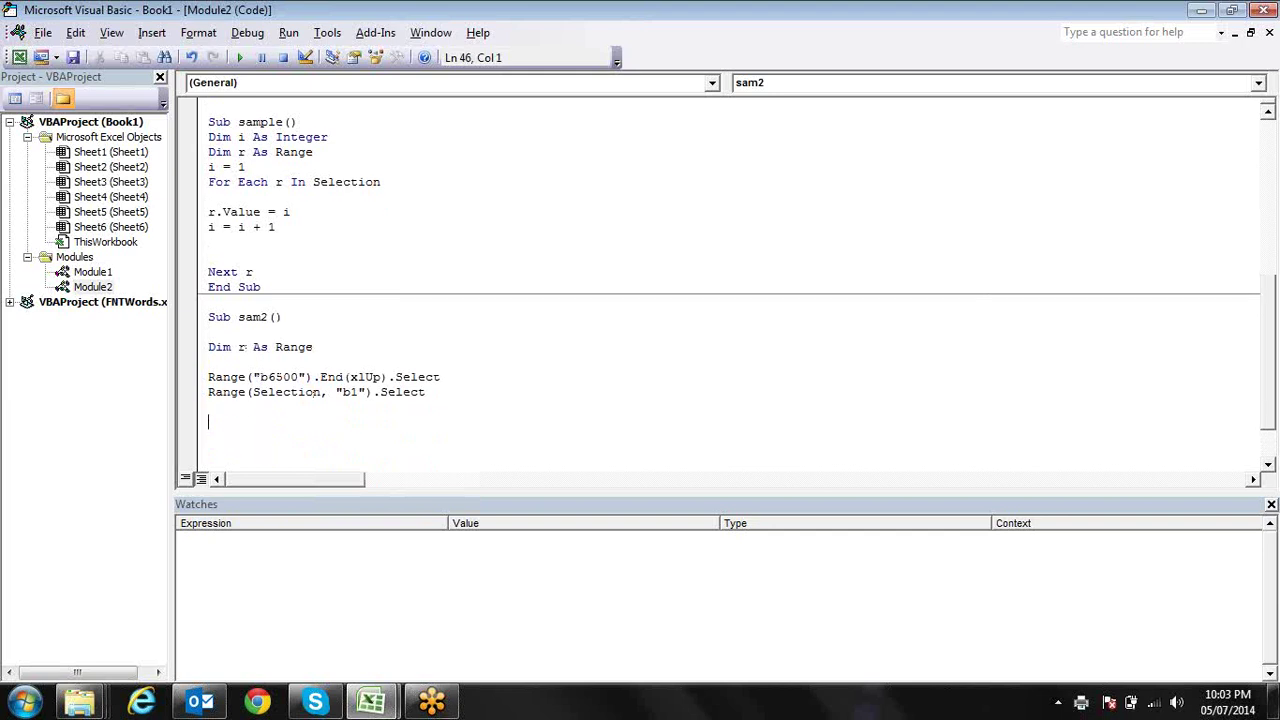
text(for each r in selection)
key(BackSpace)
key(Return)
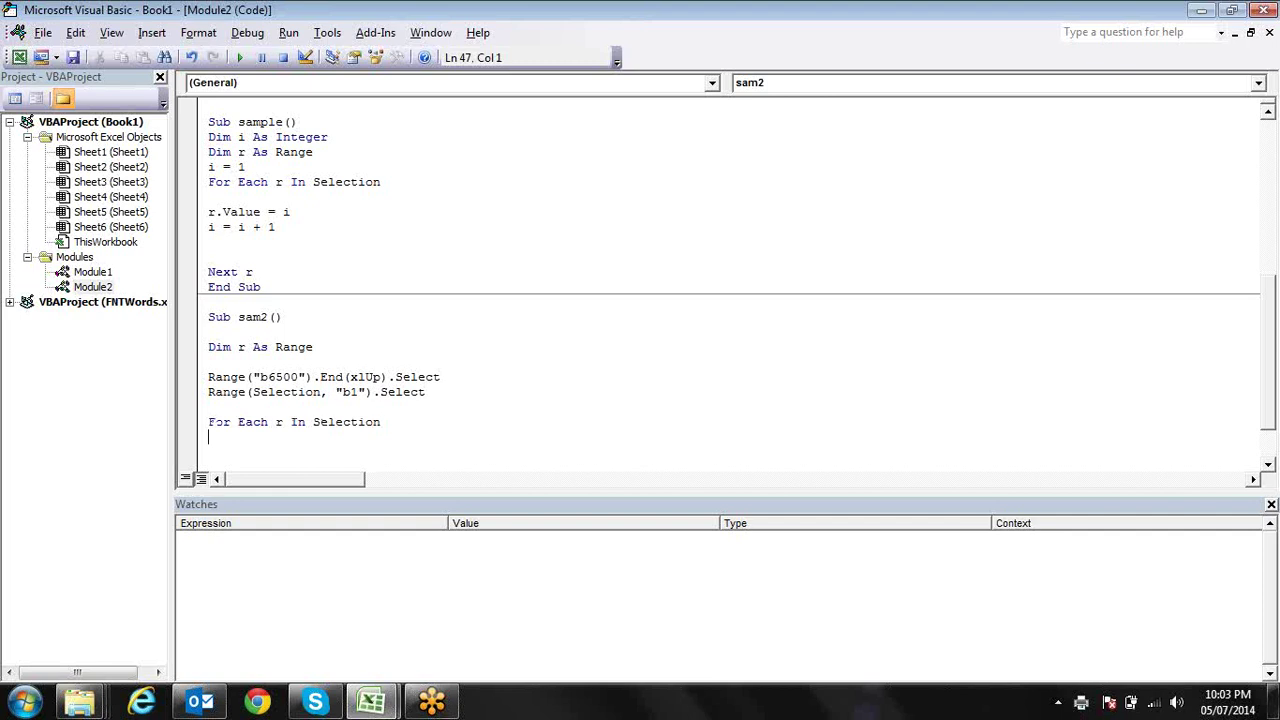
key(Return)
key(Return)
text(End Sub)
key(ctrl+z)
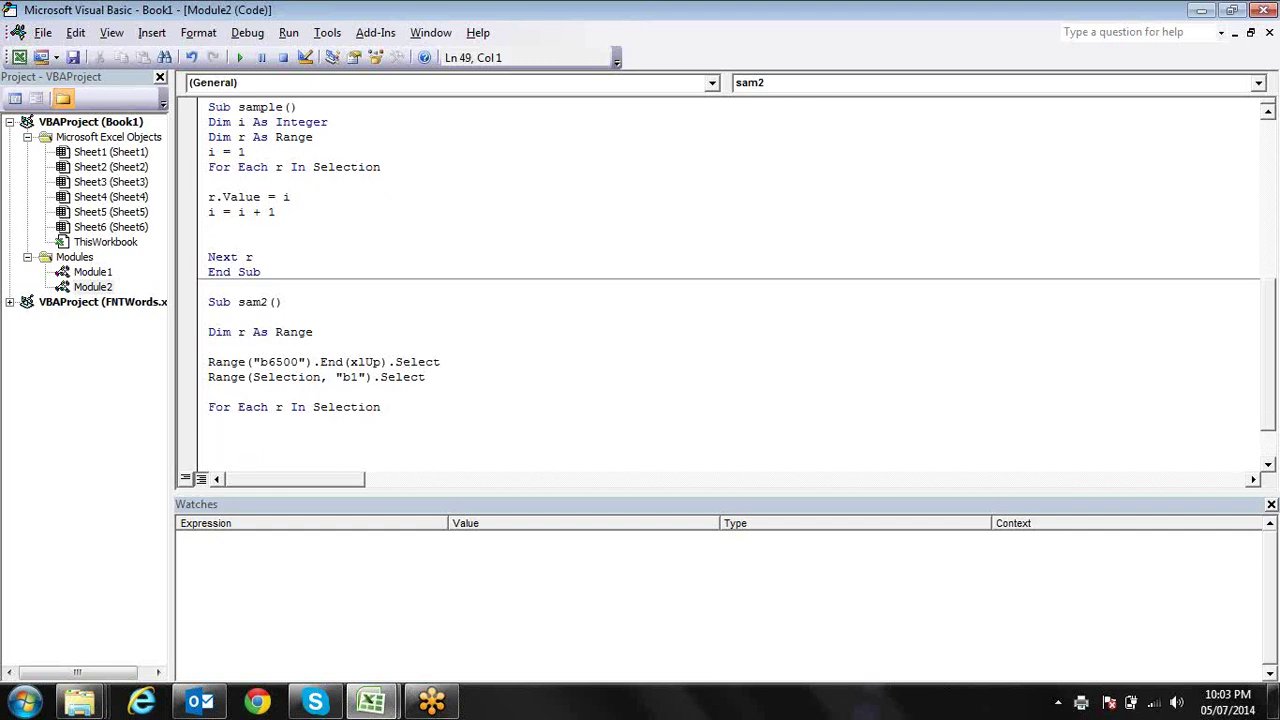
text(next r)
key(Down)
key(Up)
key(Up)
key(Down)
key(Down)
key(End)
key(shift+Home)
key(Delete)
key(Up)
key(Up)
key(Up)
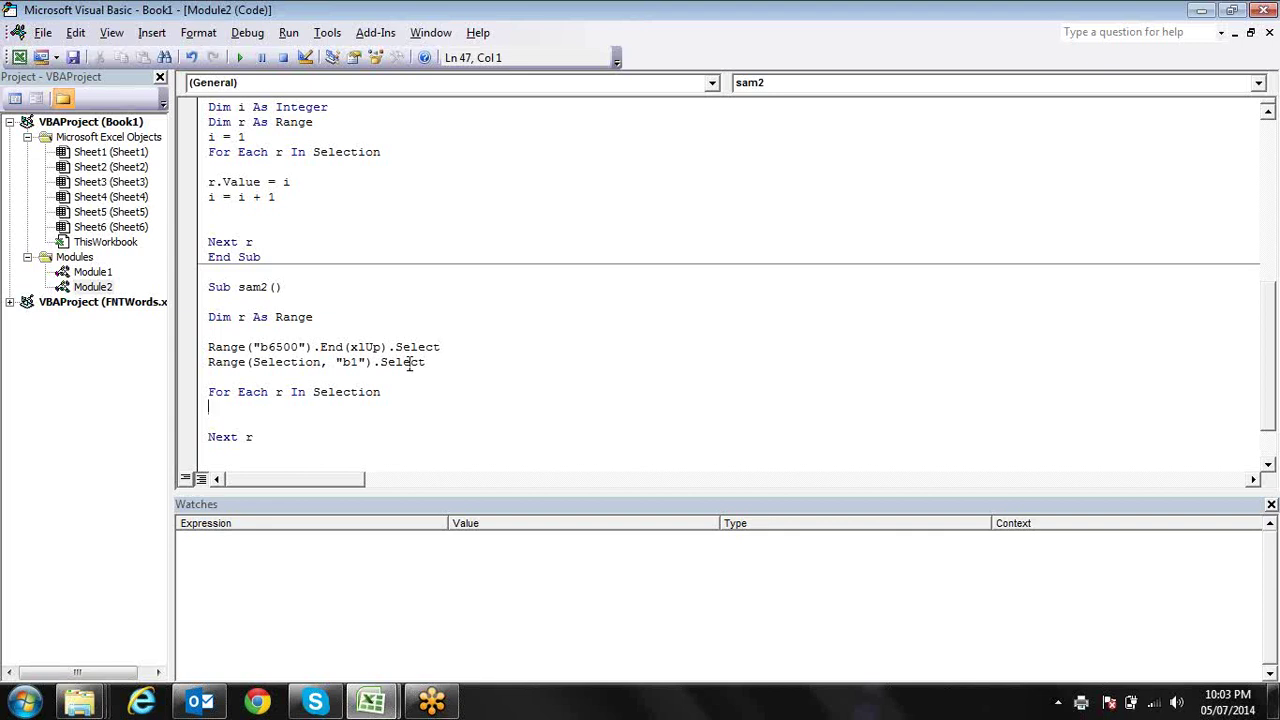
key(Return)
text(select case)
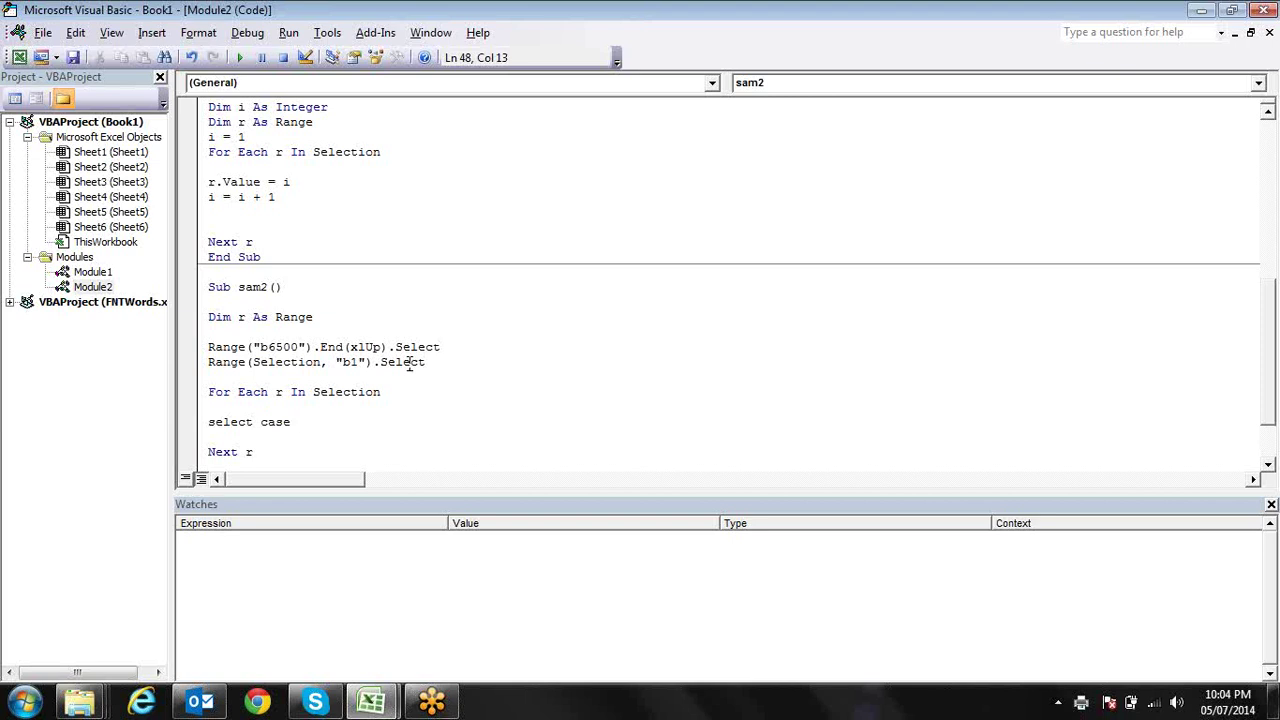
- Complete the line as Select Case r.Value
text(r.v)
key(Down)
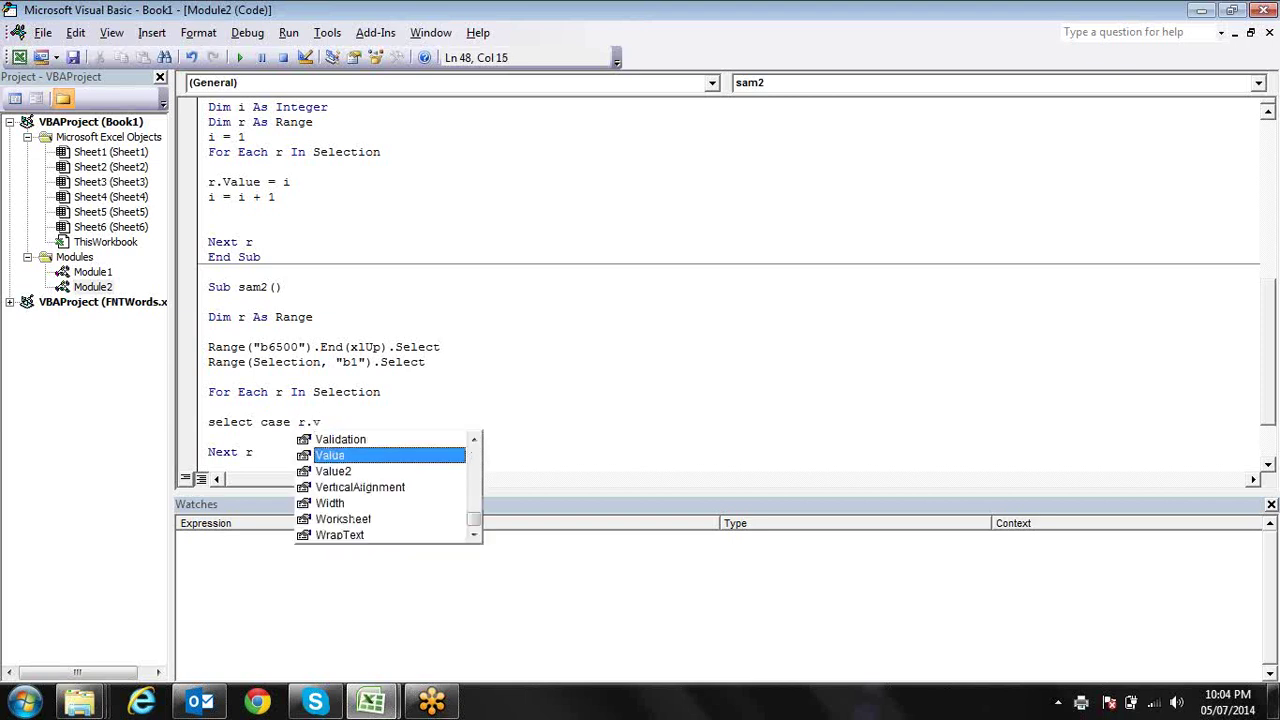
key(Tab)
key(Return)
key(Left)
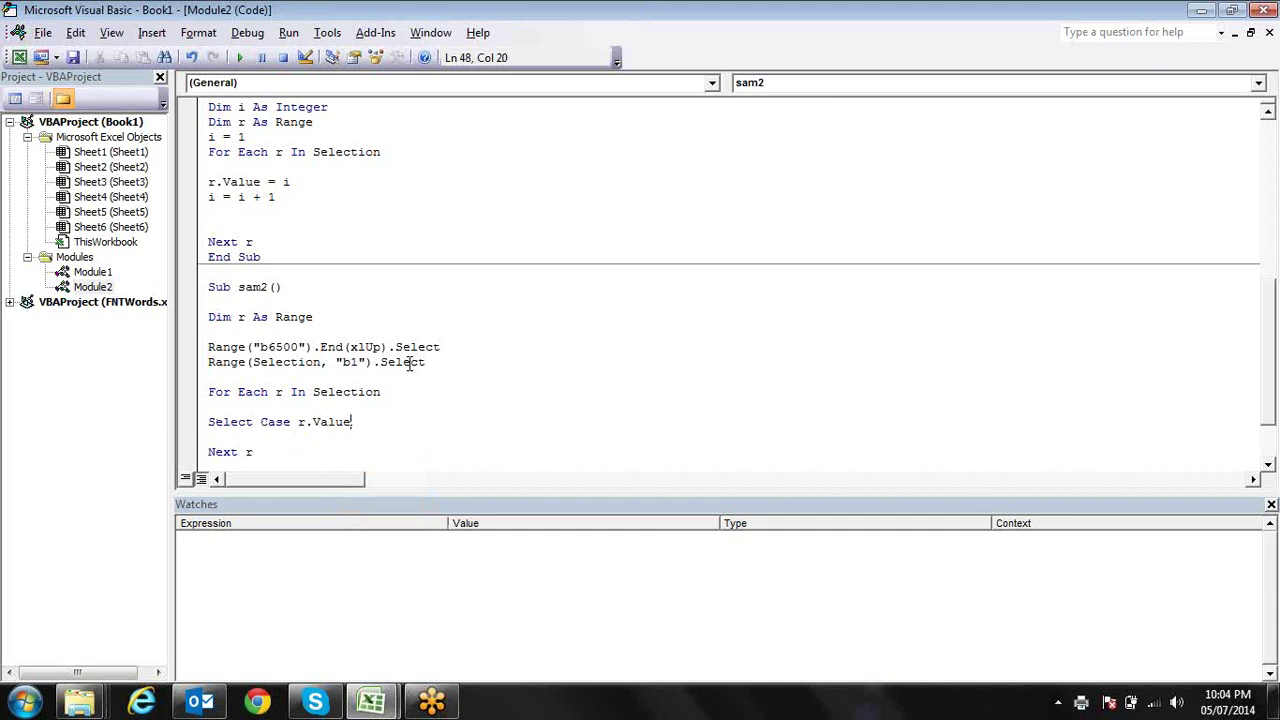
key(Return)
key(Return)
- Delete Case to trigger the "Expected: Case" compile error, dismiss it, and retype case
drag(261, 423, 292, 423)
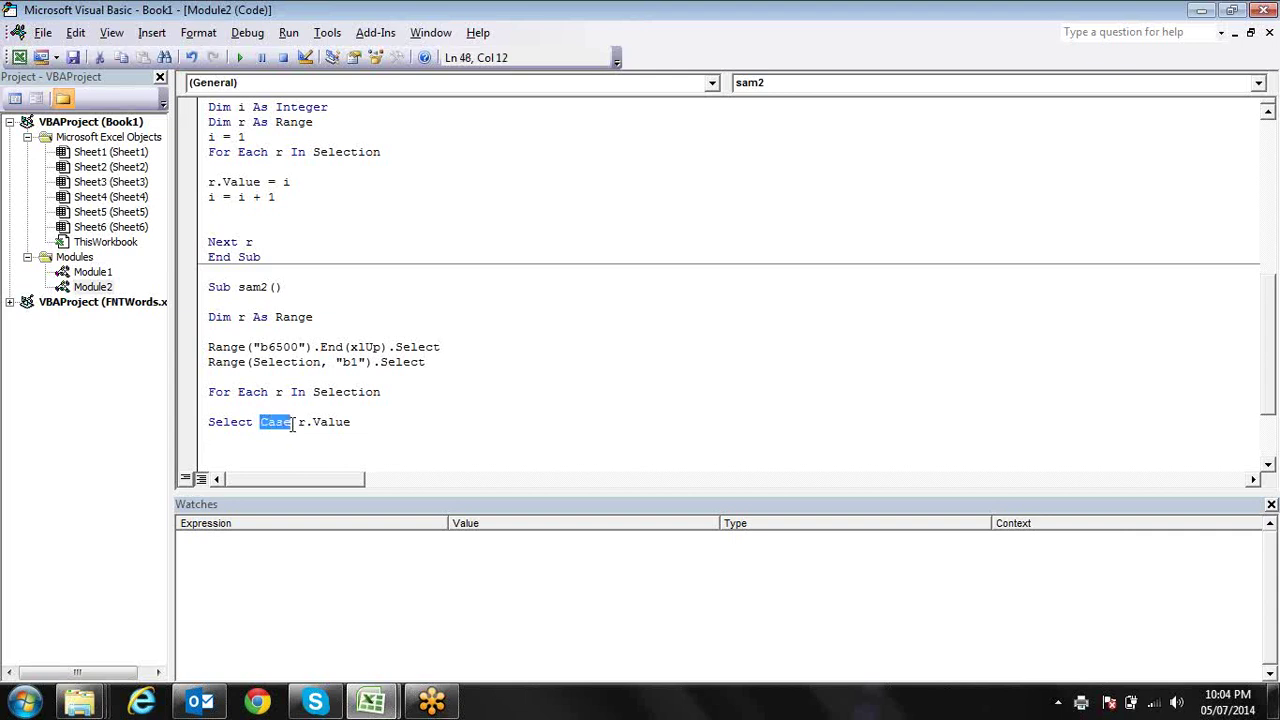
key(Delete)
click(294, 432)
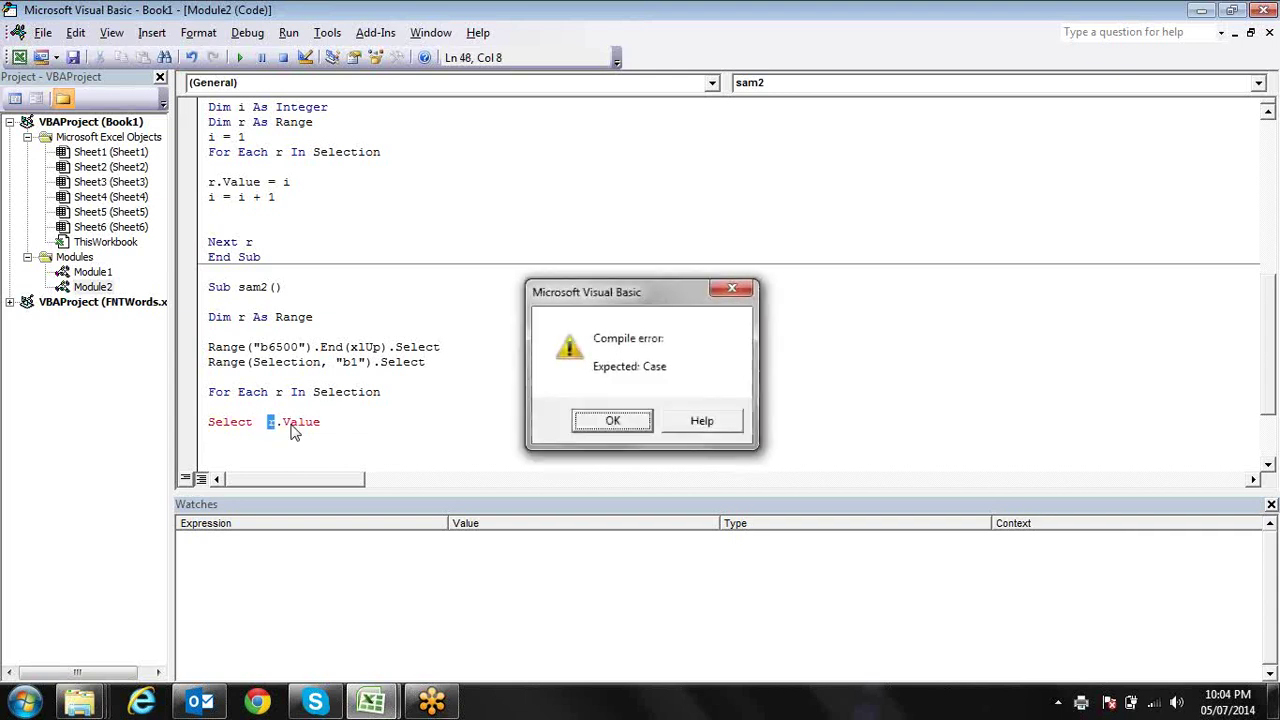
key(Return)
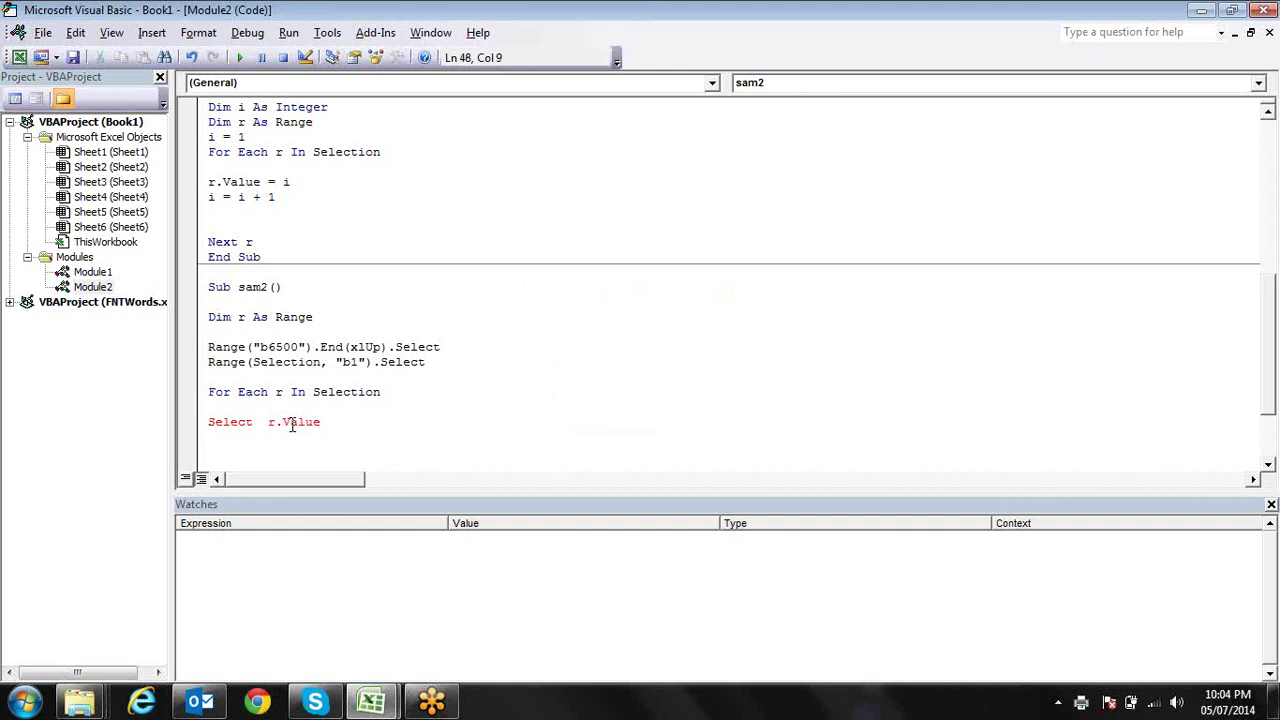
text(case)
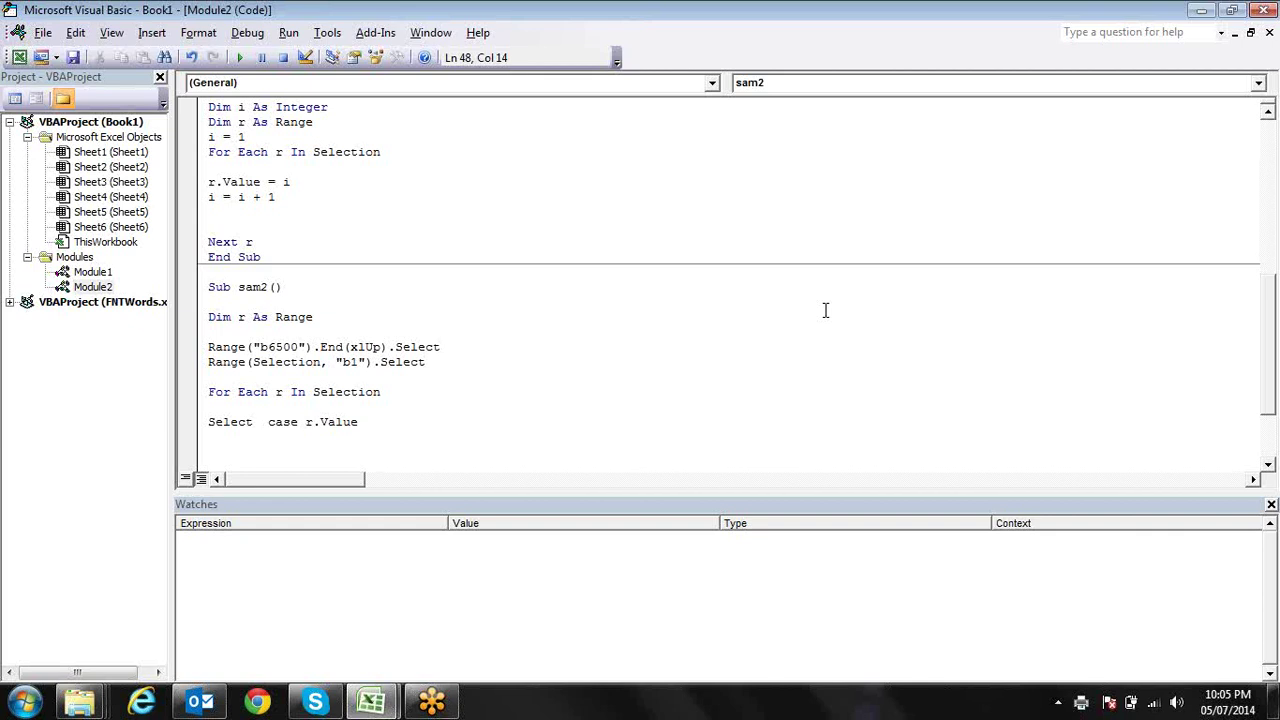
- Trim r.Value from the unfinished Select Case line and comment it out with an apostrophe
key(Up)
key(Down)
key(Right)
key(Right)
key(Right)
key(Right)
key(Right)
key(Right)
key(BackSpace)
key(BackSpace)
key(BackSpace)
key(BackSpace)
key(BackSpace)
key(BackSpace)
key(BackSpace)
click(713, 220)
key(Escape)
key(Home)
text(')
- Declare Dim i As Integer on a new line under Dim r As Range
key(Up)
key(Up)
key(Up)
key(Up)
key(Up)
key(Return)
key(Up)
text(dim i as In)
key(Tab)
key(Down)
key(Down)
key(Down)
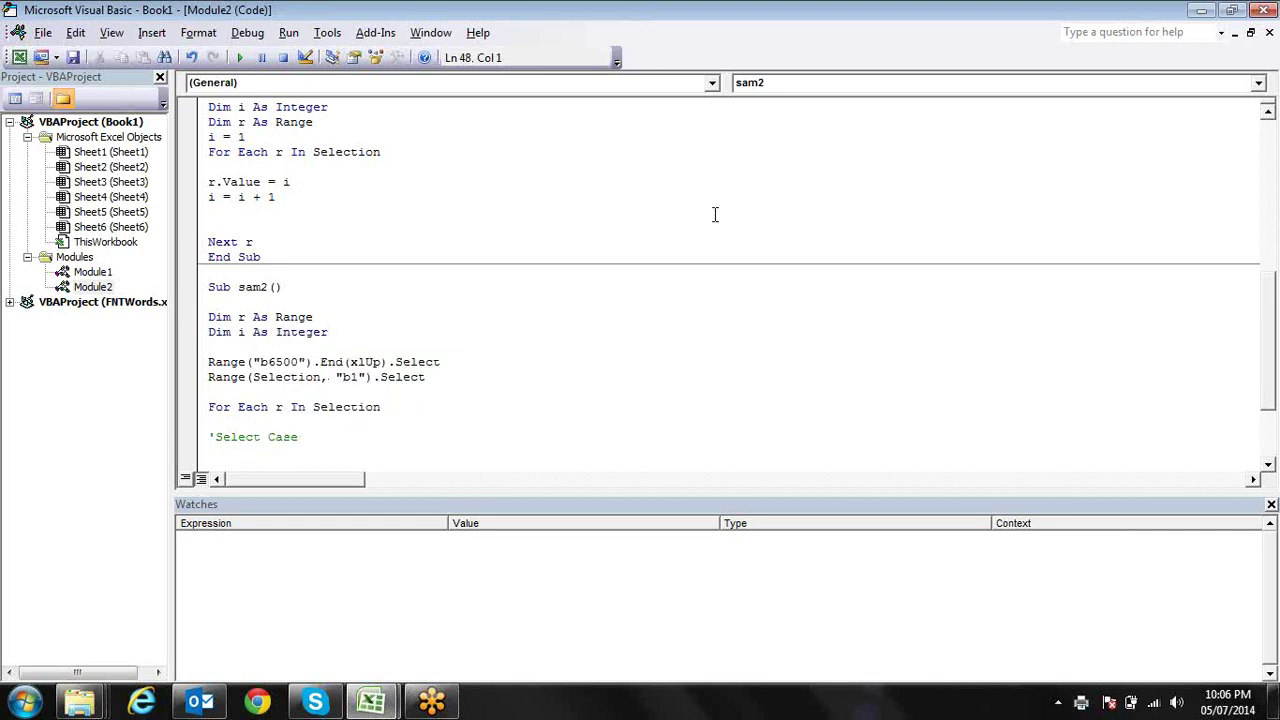
- Insert a blank line above the commented Select Case line inside the loop
key(Down)
key(End)
key(Up)
key(Down)
key(Up)
key(Return)
key(Up)
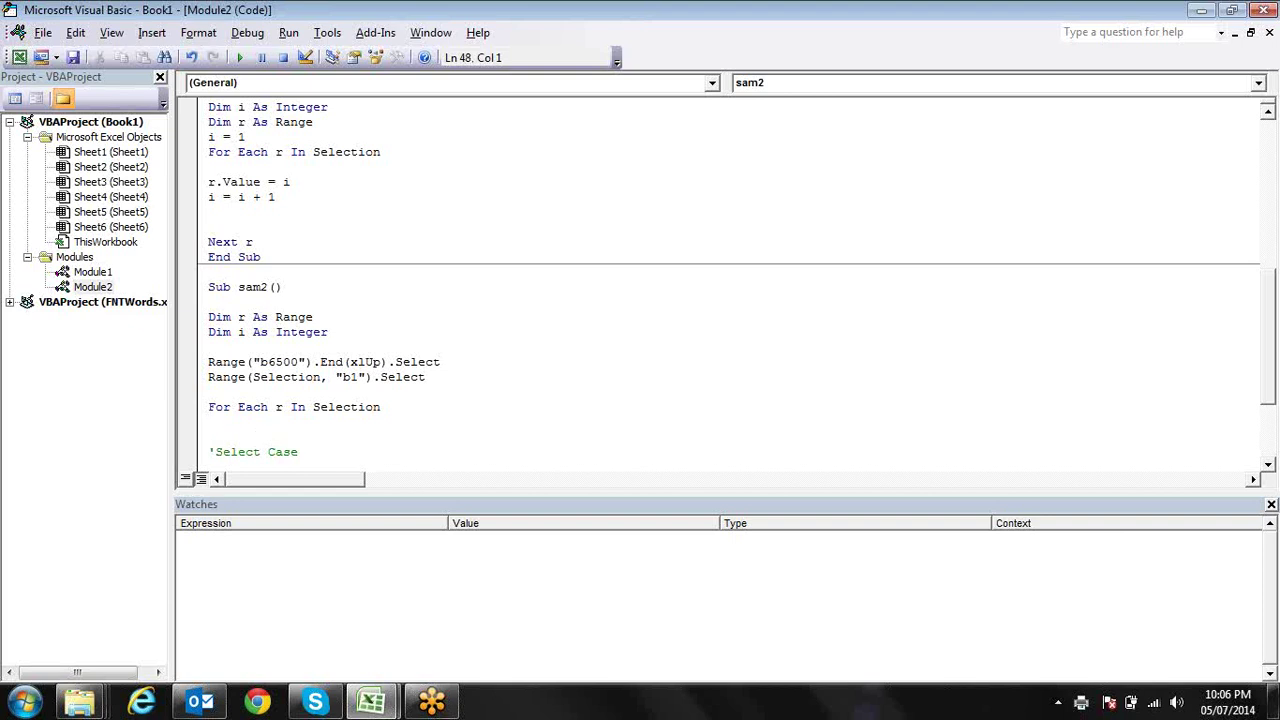
text(i)
text(=r)
text(.Value)
- Finish the i = r.Value line and remove the apostrophe from the Select Case line
key(Return)
key(Down)
key(Right)
key(Right)
key(BackSpace)
key(Right)
key(Right)
key(Right)
key(Right)
text(i)
- Start a 'case' statement on the blank line under Select Case i
key(Down)
key(Down)
key(Down)
key(Down)
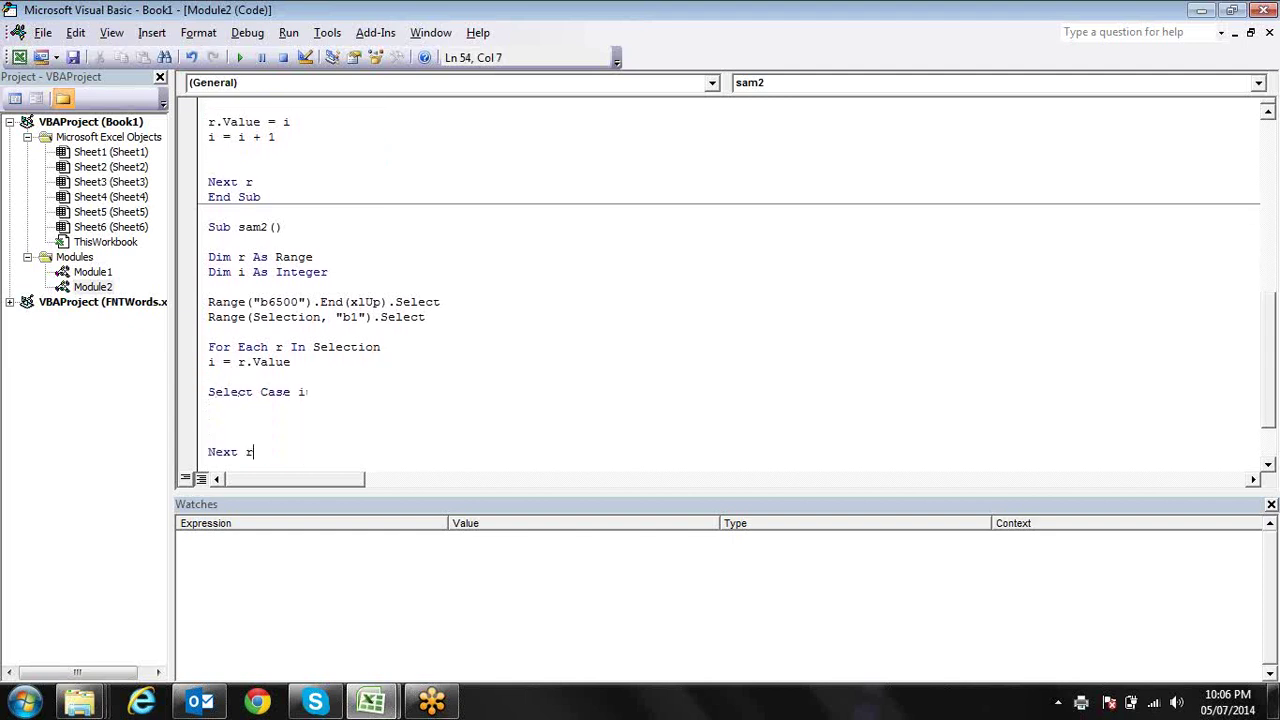
key(Down)
key(Down)
key(Up)
key(Up)
key(Up)
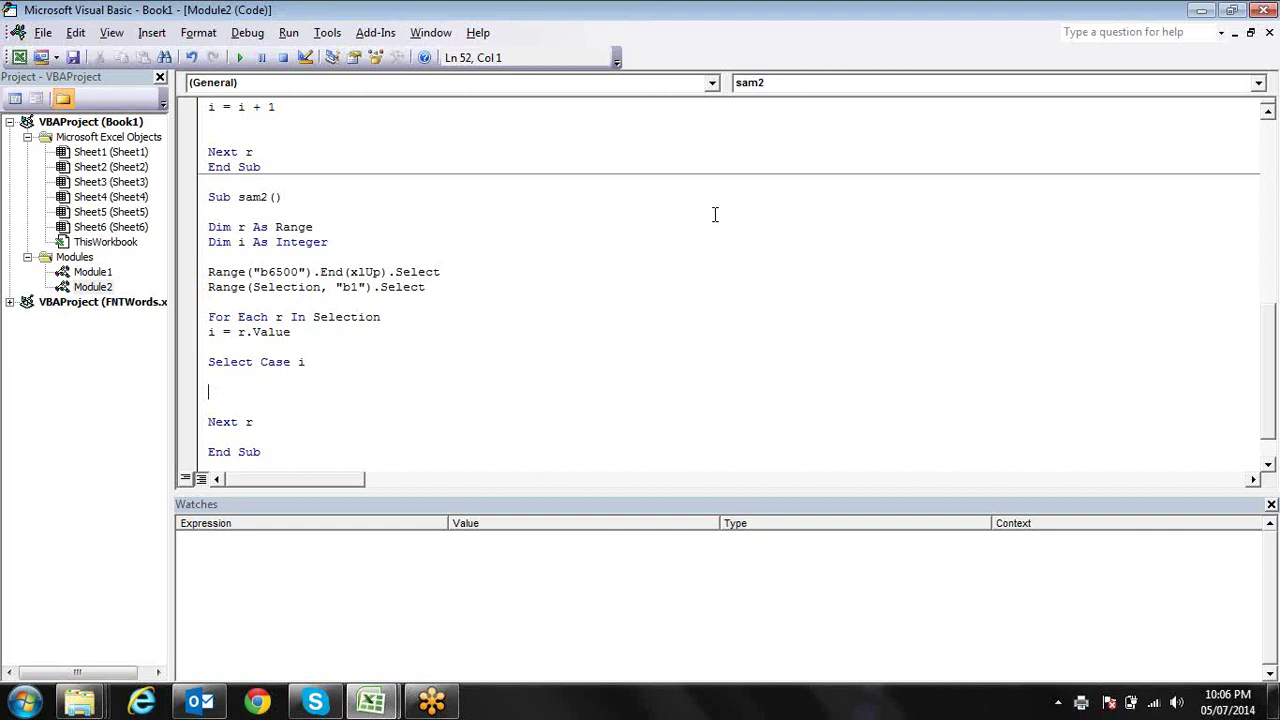
text(case)
- Add a Case 0 To 40 branch that sets r.Value = "D"
key(alt+F11)
key(alt+F11)
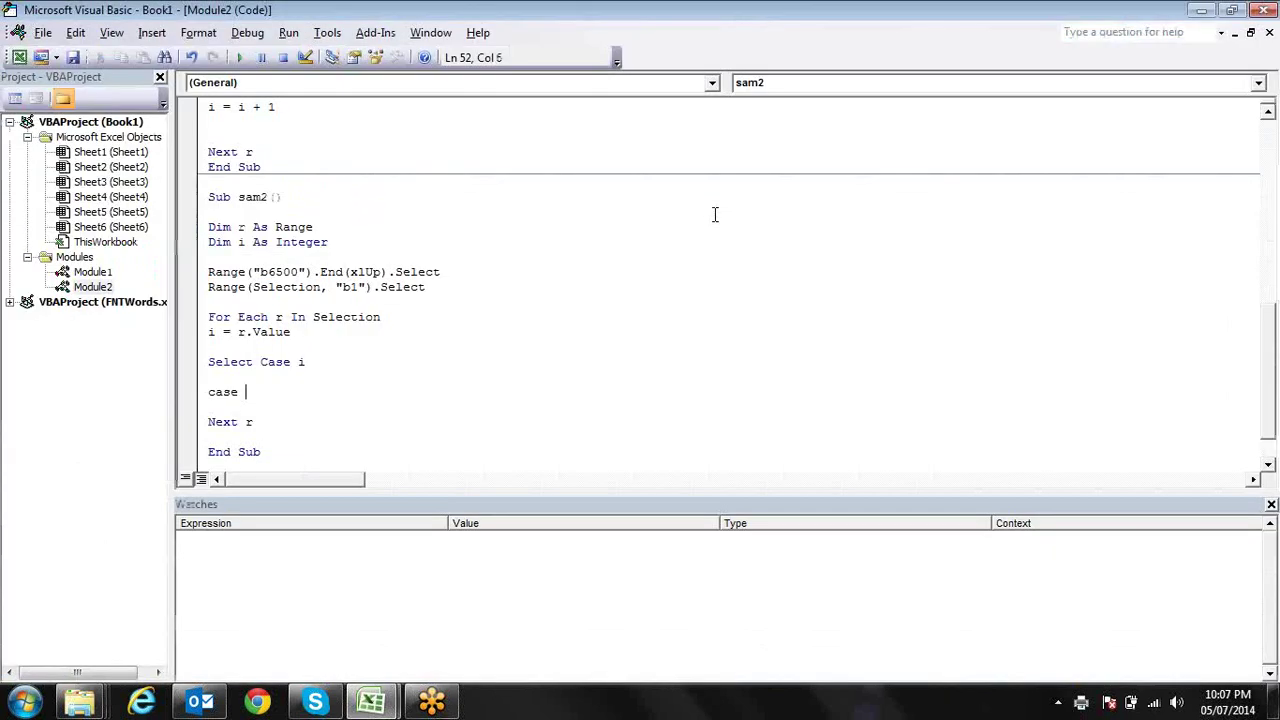
text(0 to )
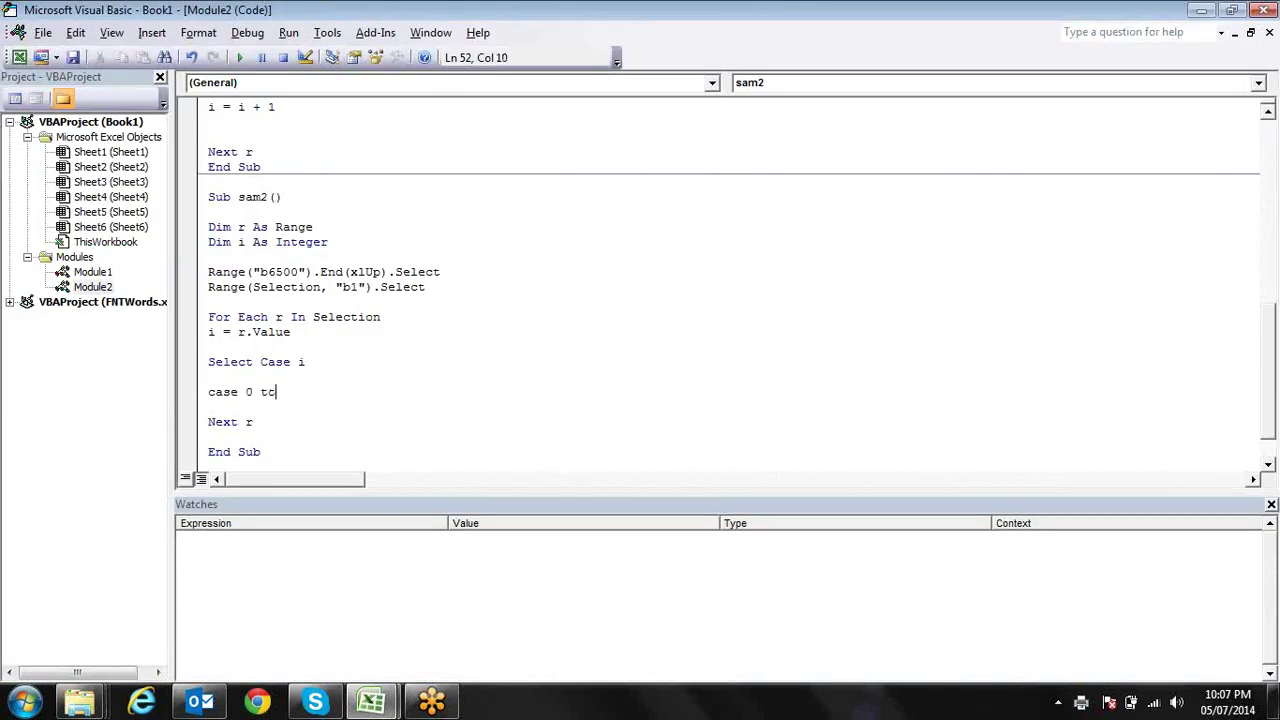
text(40)
key(Return)
key(Tab)
text(r.v)
key(Down)
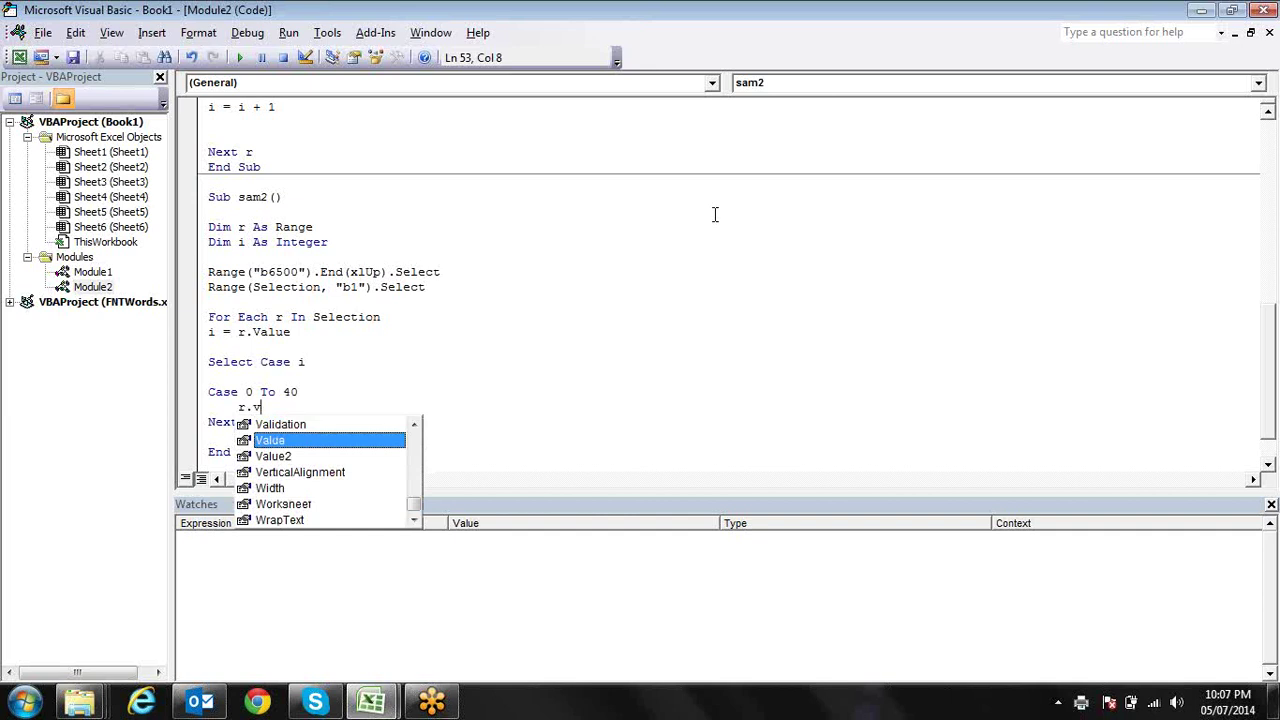
key(Tab)
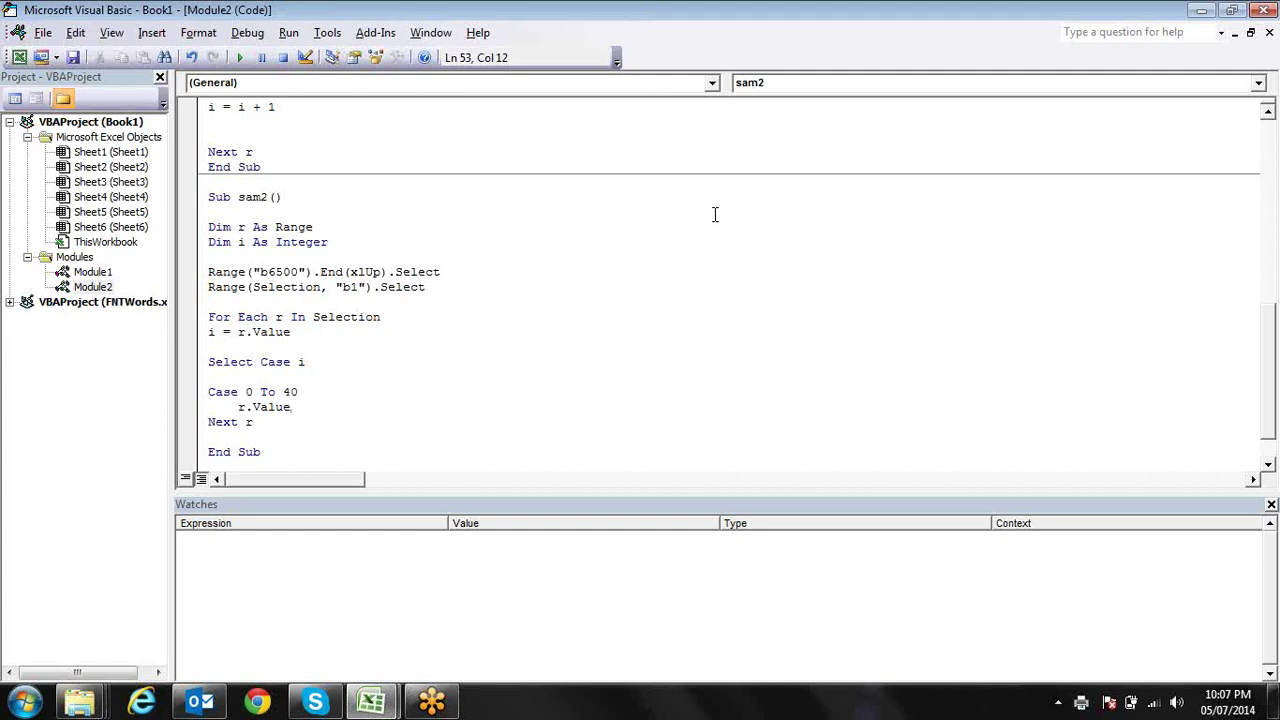
text(= "D")
- Begin an unindented 'case 41 to' line below the D assignment
key(Down)
key(Up)
key(Return)
key(BackSpace)
key(BackSpace)
key(BackSpace)
key(BackSpace)
text(case 41 to)
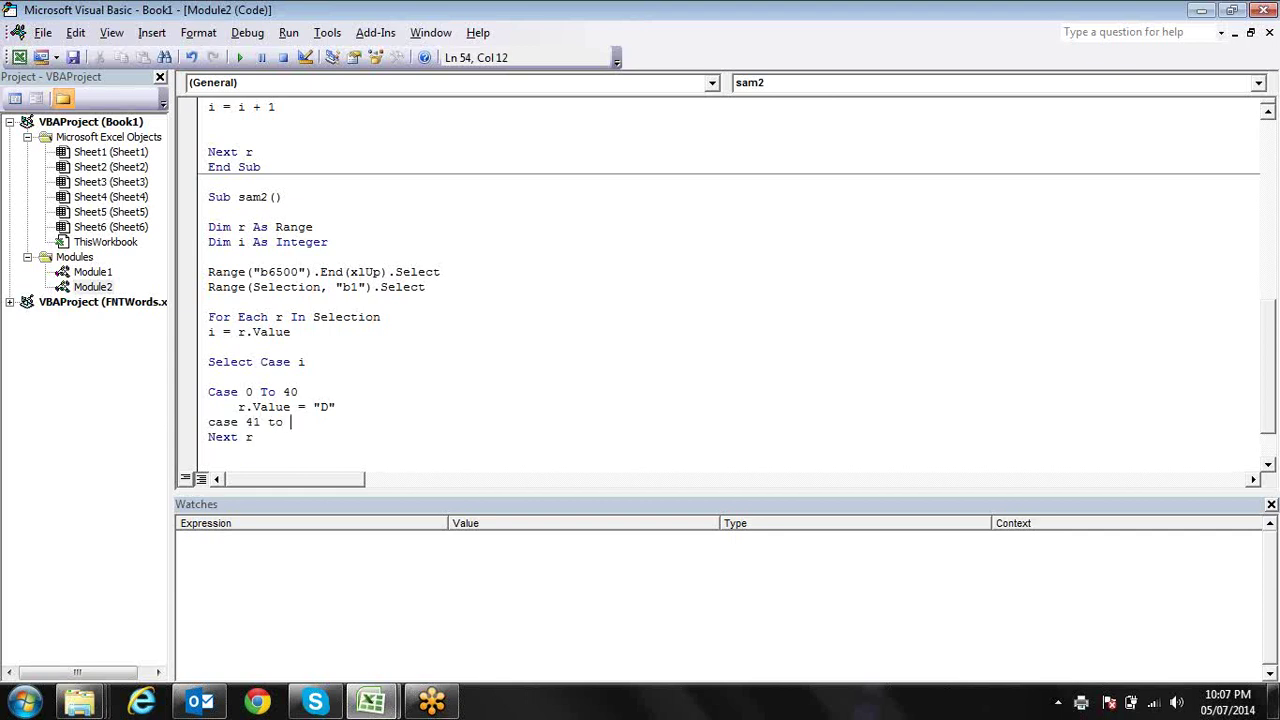
- Complete Case 41 To 60 and correct worksheet cell E2 from 41-61 to 41-60
key(alt+F11)
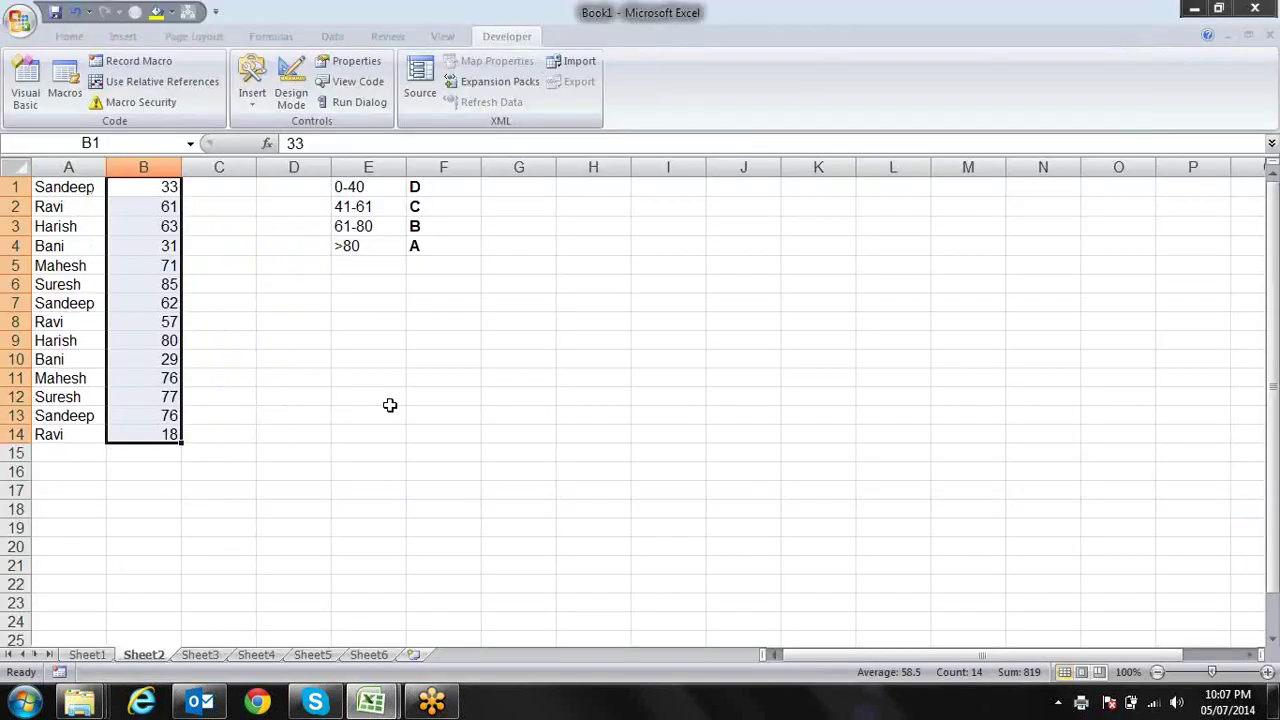
key(alt+F11)
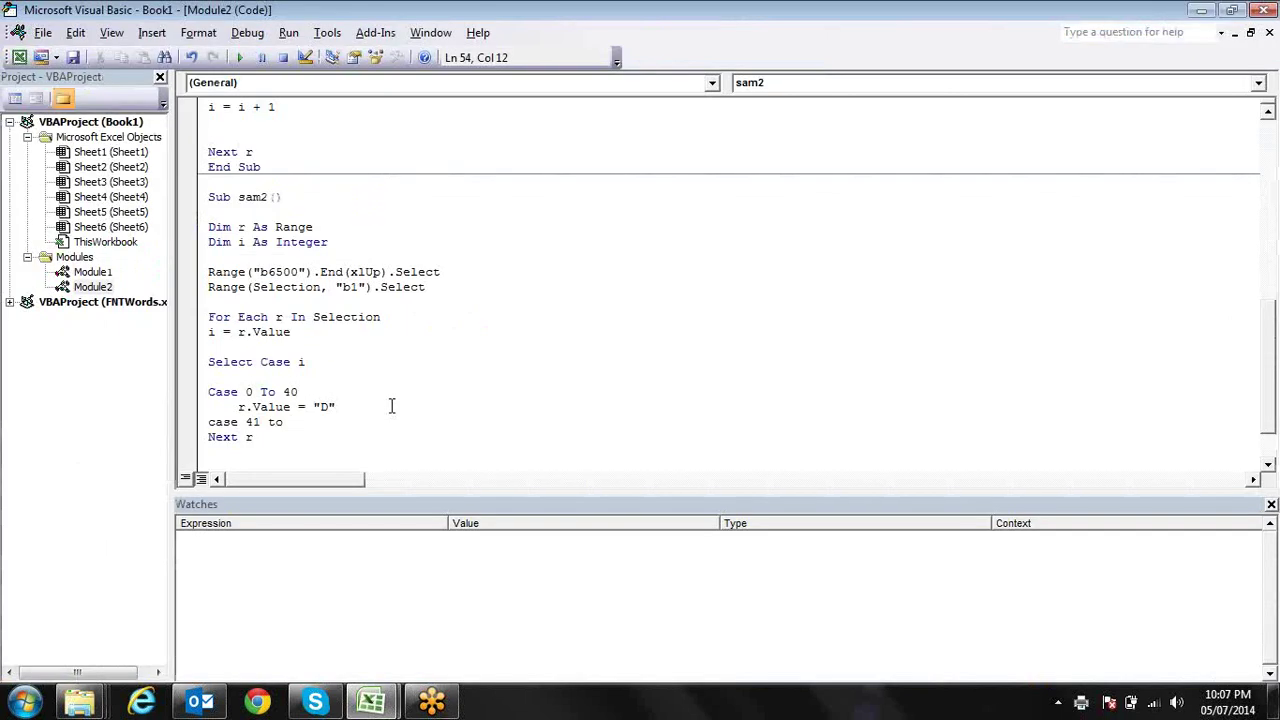
text(60)
key(alt+F11)
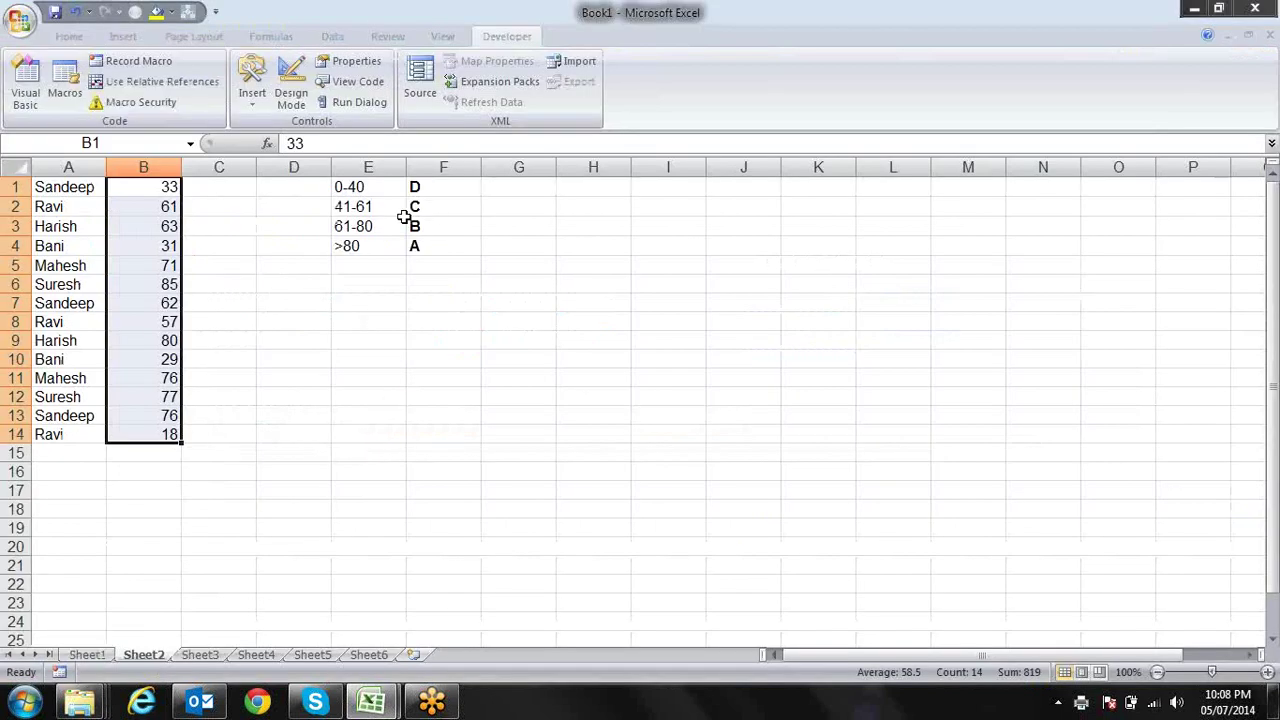
click(381, 207)
double_click(381, 207)
key(BackSpace)
text(0)
key(Return)
- Change the D line to assign r.Offset(0, 1).Value = "D"
key(alt+F11)
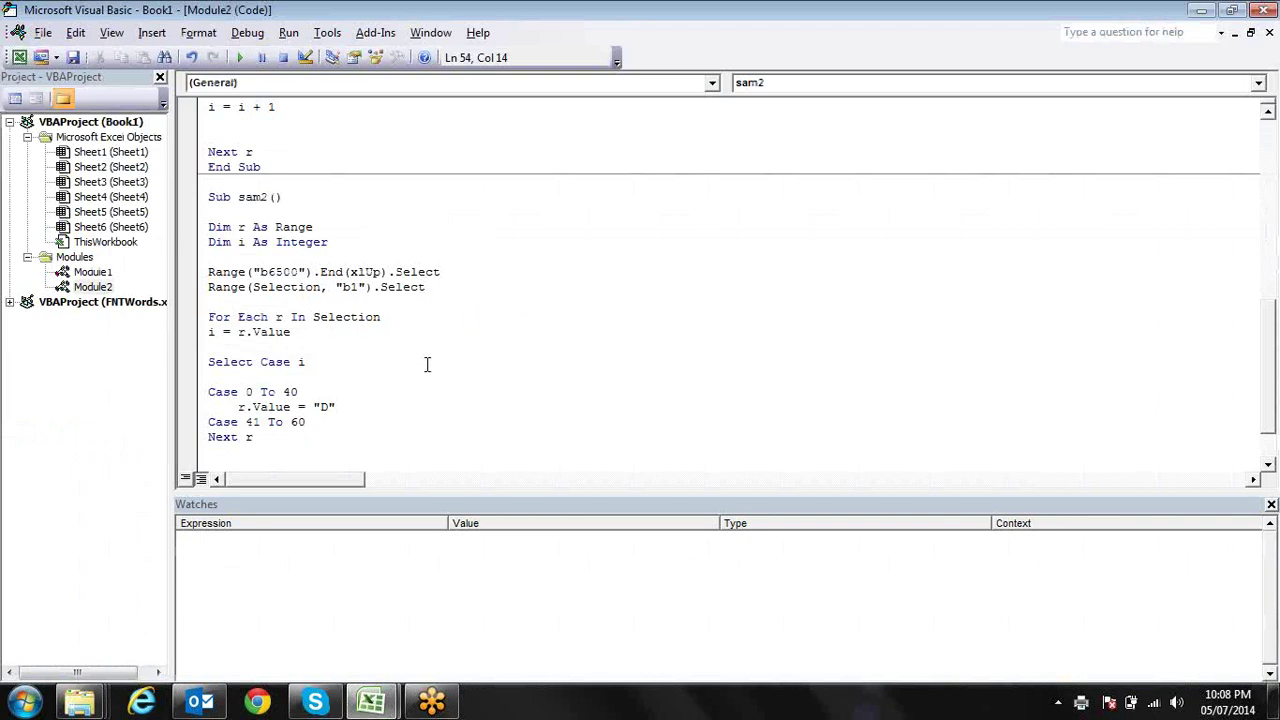
key(Up)
key(Left)
key(BackSpace)
key(BackSpace)
key(BackSpace)
key(BackSpace)
key(BackSpace)
text(of)
text(fset)
text(()
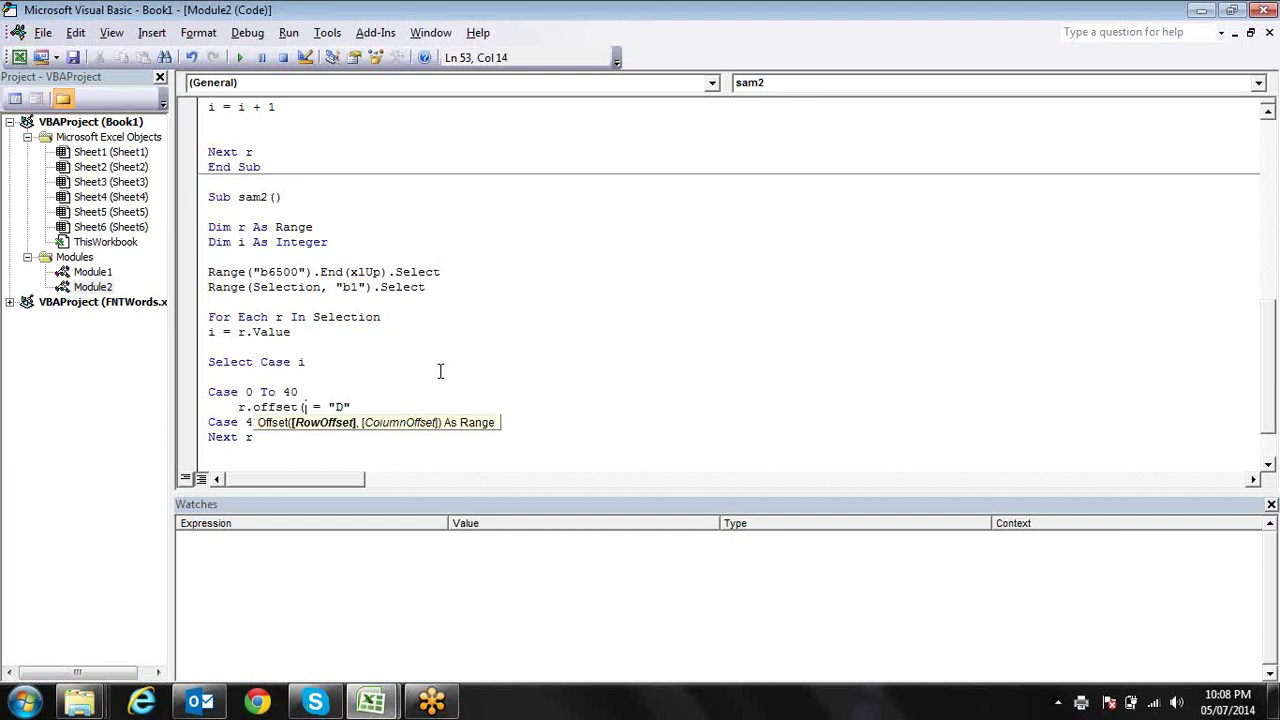
text(0,1)
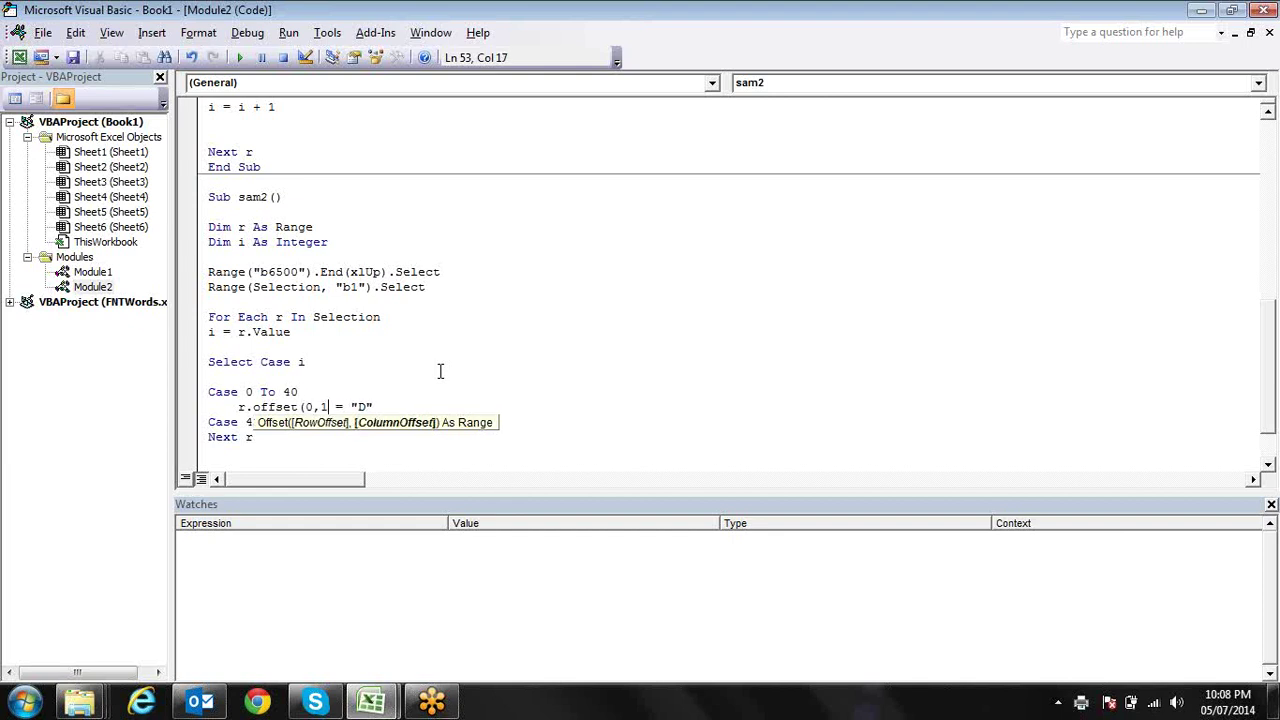
text())
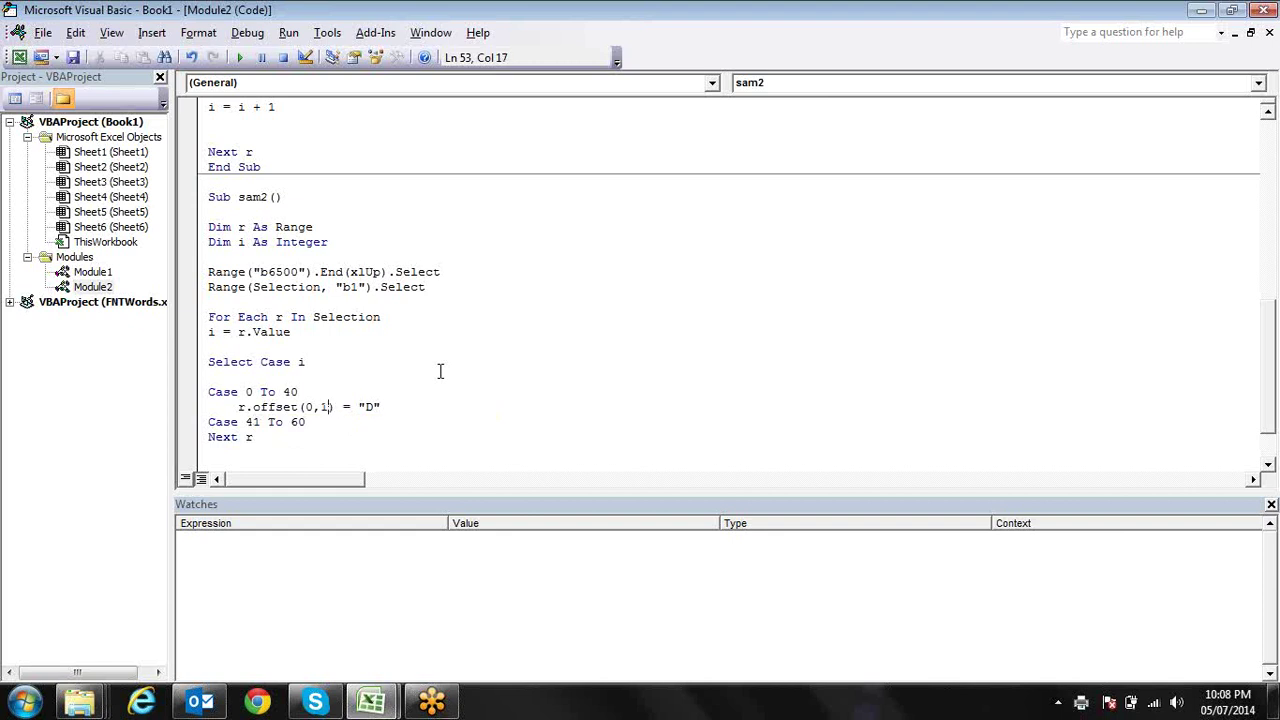
text(.va)
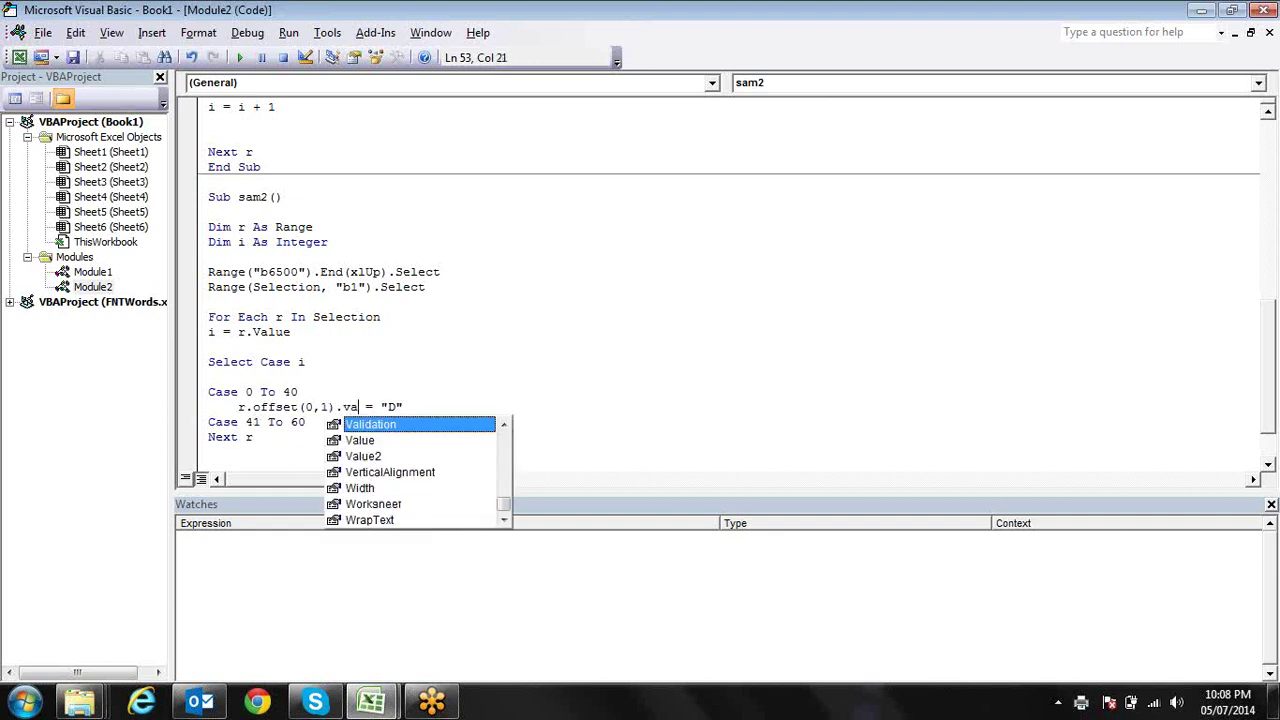
key(Down)
key(Tab)
key(Down)
key(Up)
key(Left)
- Check score cell B1 and grade cell C1 on the worksheet, then return to the code
key(alt+F11)
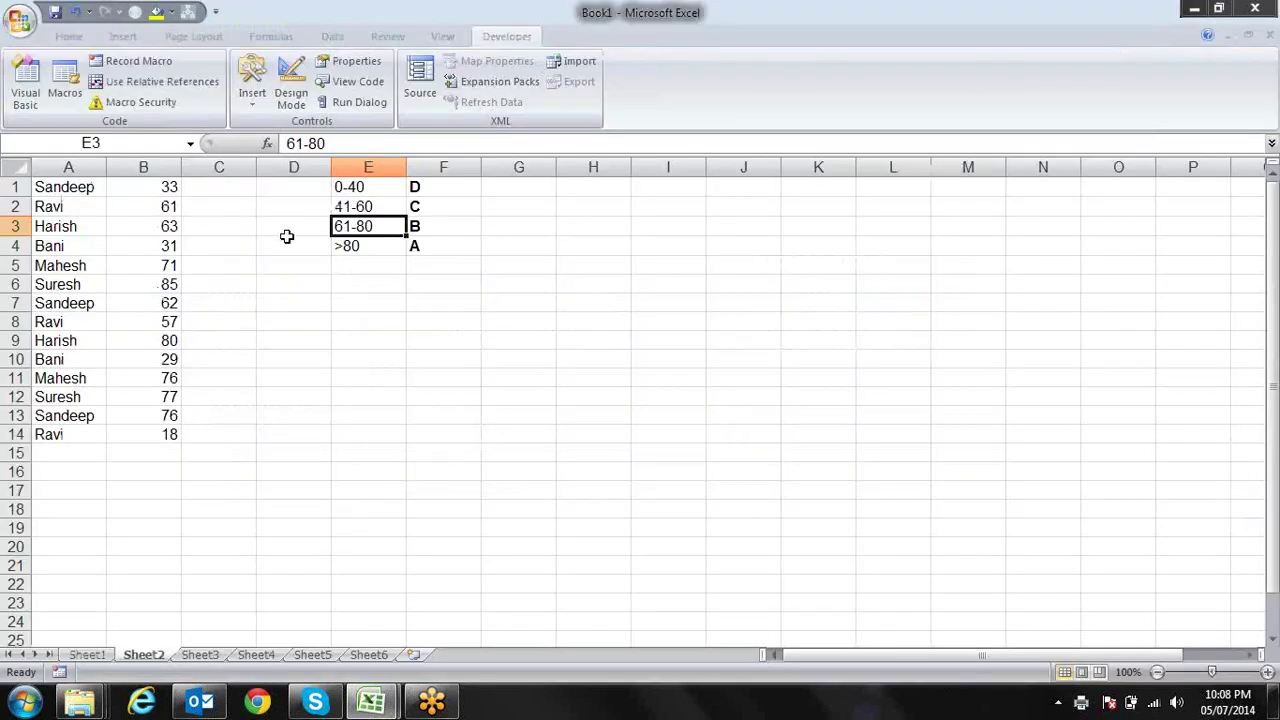
click(165, 187)
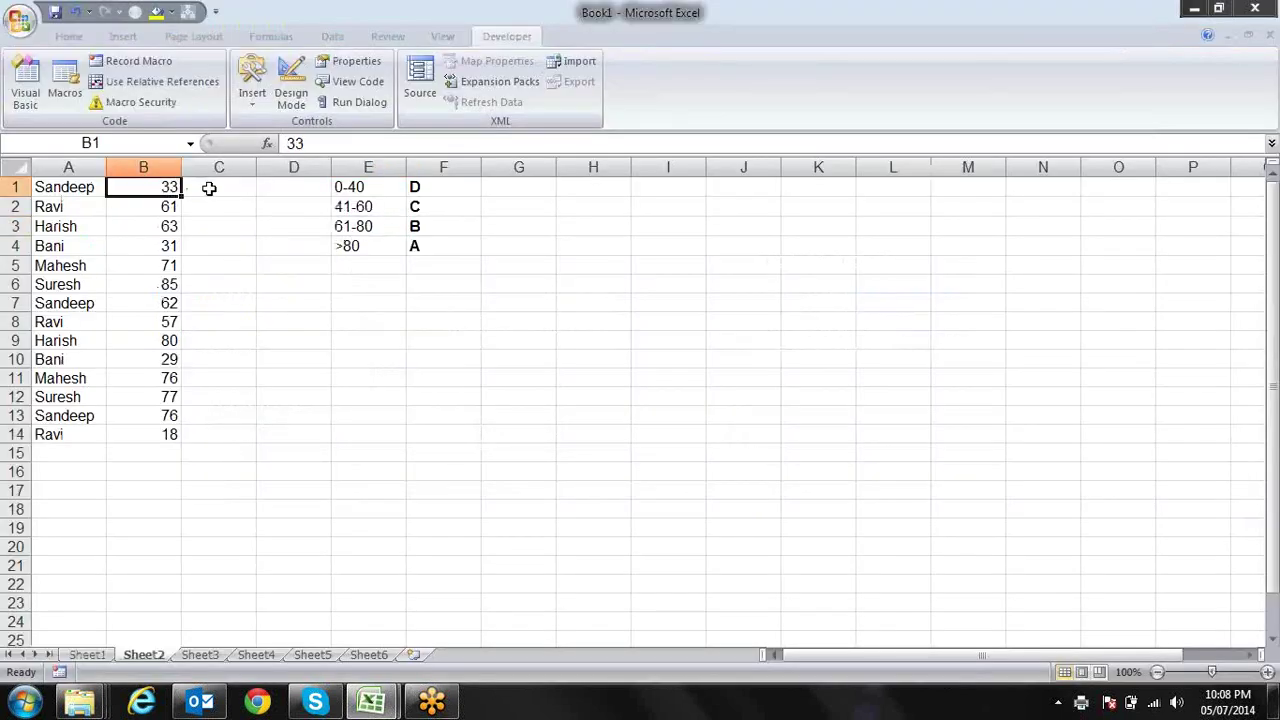
click(209, 188)
key(alt+F11)
key(Up)
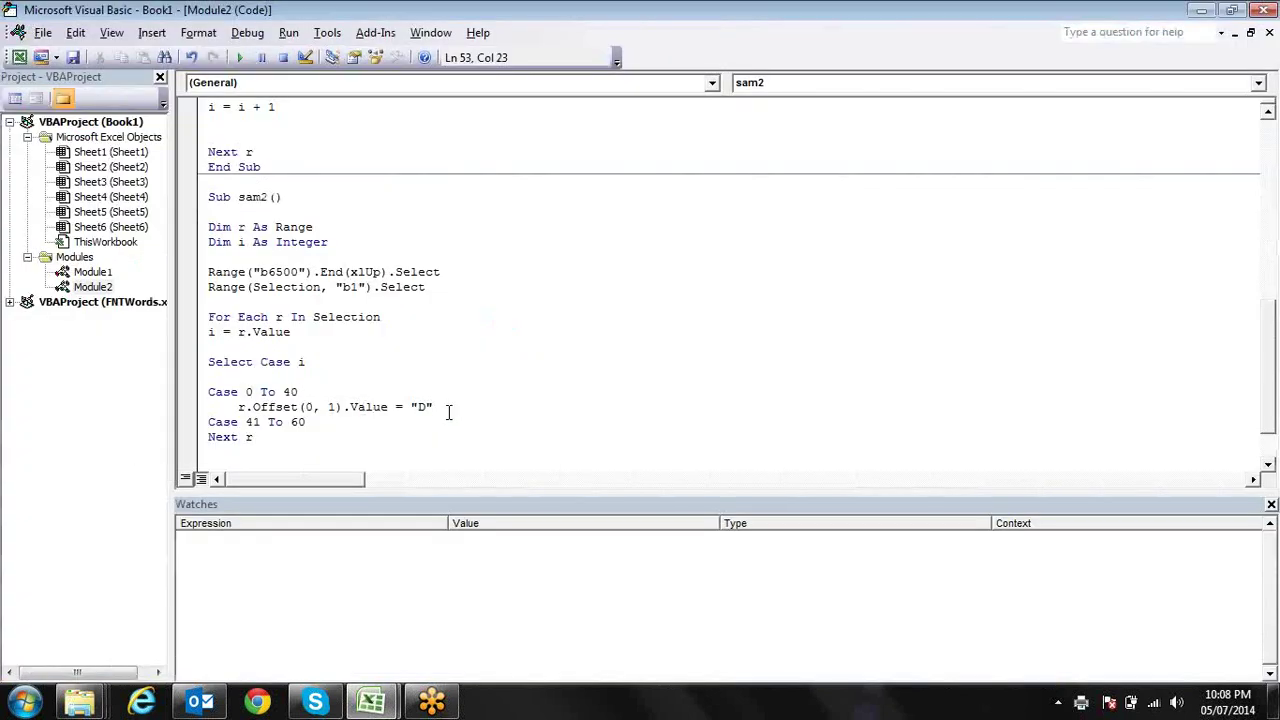
- Copy the Offset assignment and paste it under Case 41 To 60 with grade "C"
drag(460, 407, 283, 392)
drag(208, 421, 232, 407)
key(ctrl+c)
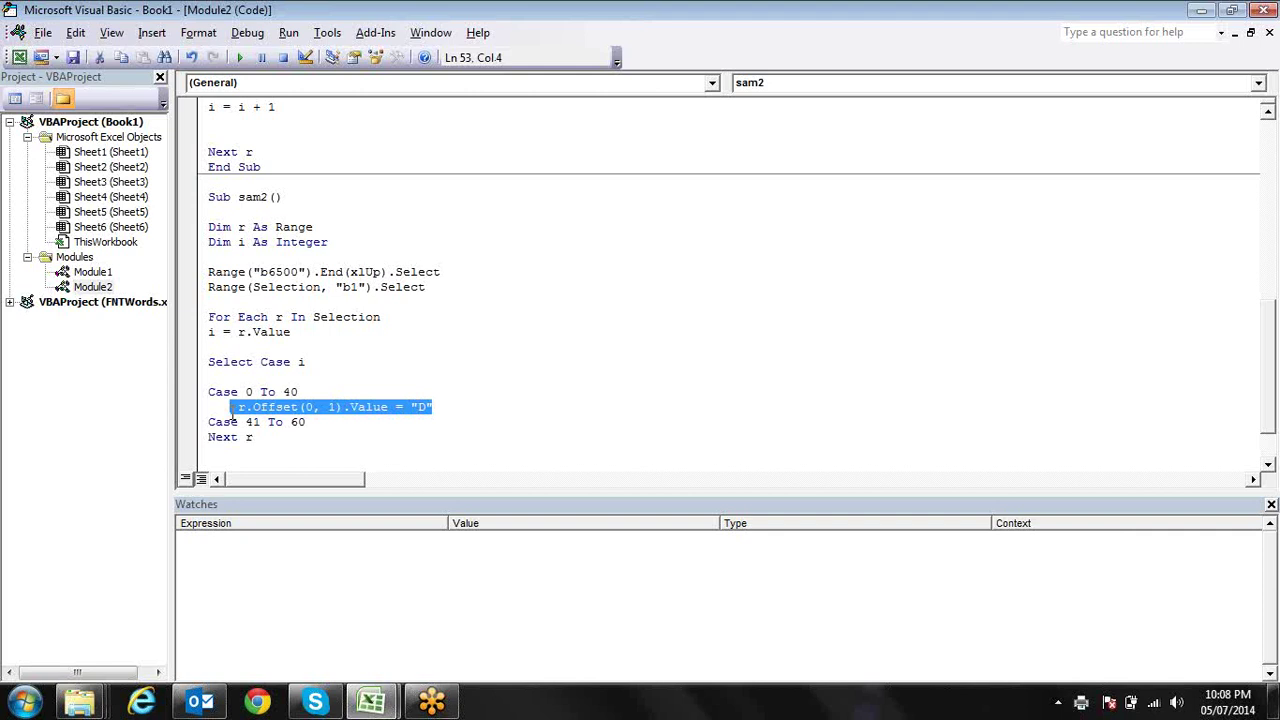
click(334, 424)
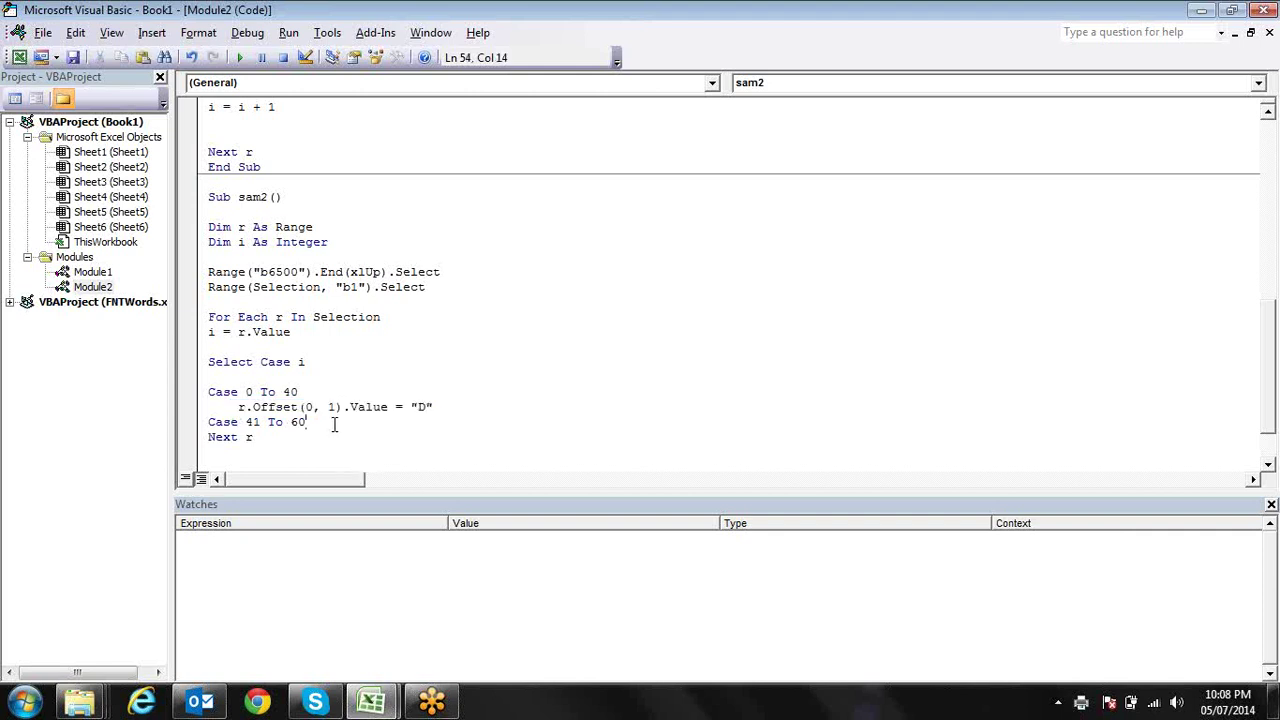
key(Return)
key(Tab)
key(ctrl+v)
key(Left)
key(BackSpace)
text(C)
key(End)
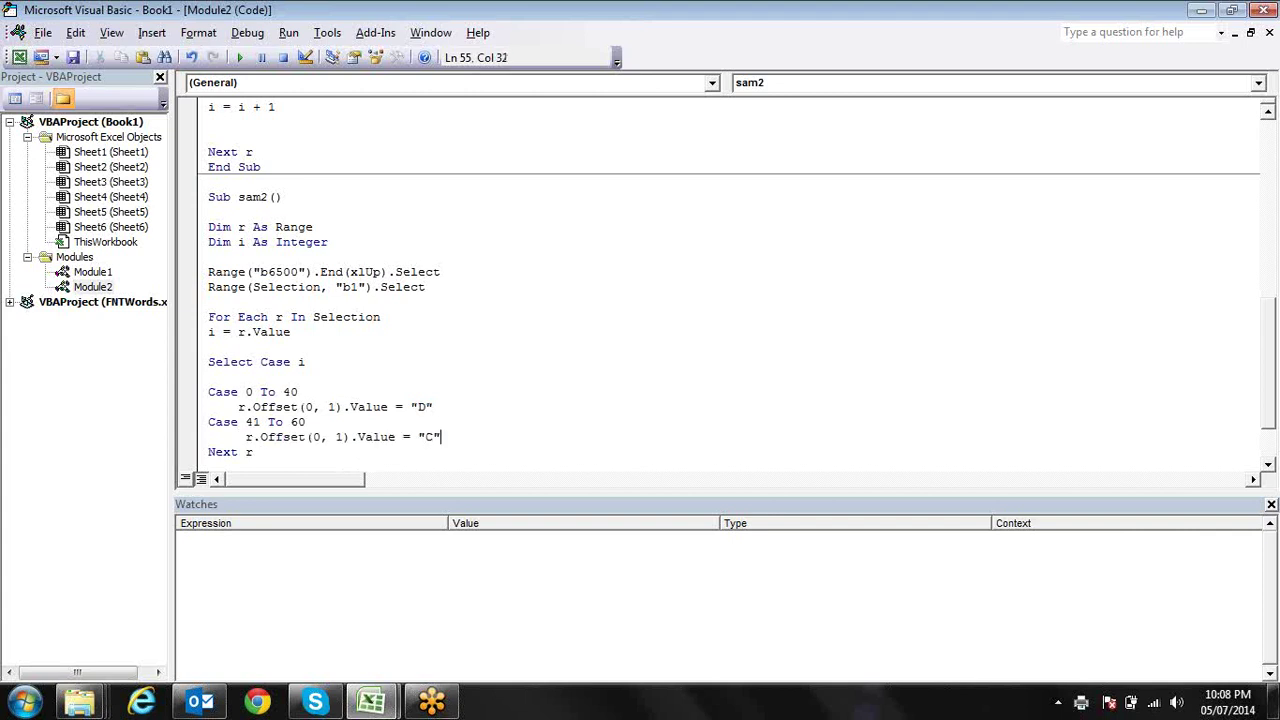
- Restore the C line's closing quote and open an unindented line below it
key(Return)
key(ctrl+z)
key(Return)
key(ctrl+z)
key(BackSpace)
text(")
key(Return)
key(BackSpace)
- Add Case 61 To 80 with the pasted Offset assignment changed to grade "B"
text(Case 61 to 80)
key(Return)
key(Tab)
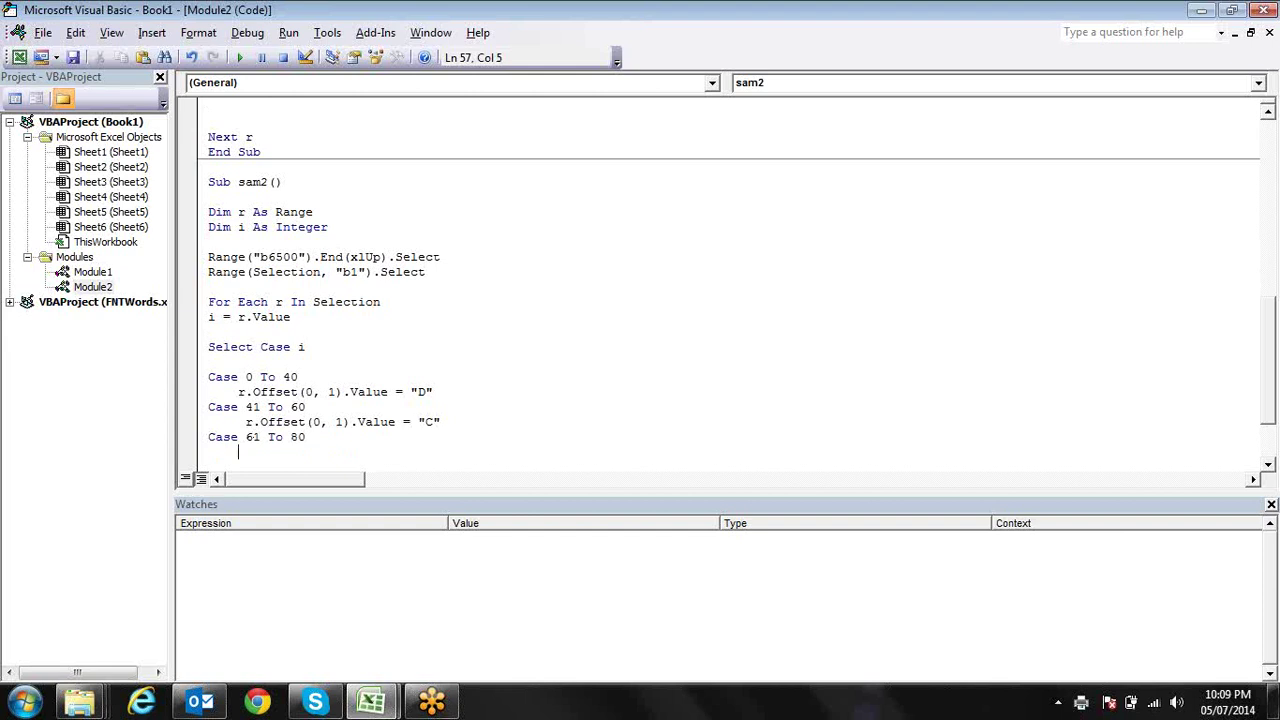
key(ctrl+v)
key(BackSpace)
key(BackSpace)
text(B)
key(Down)
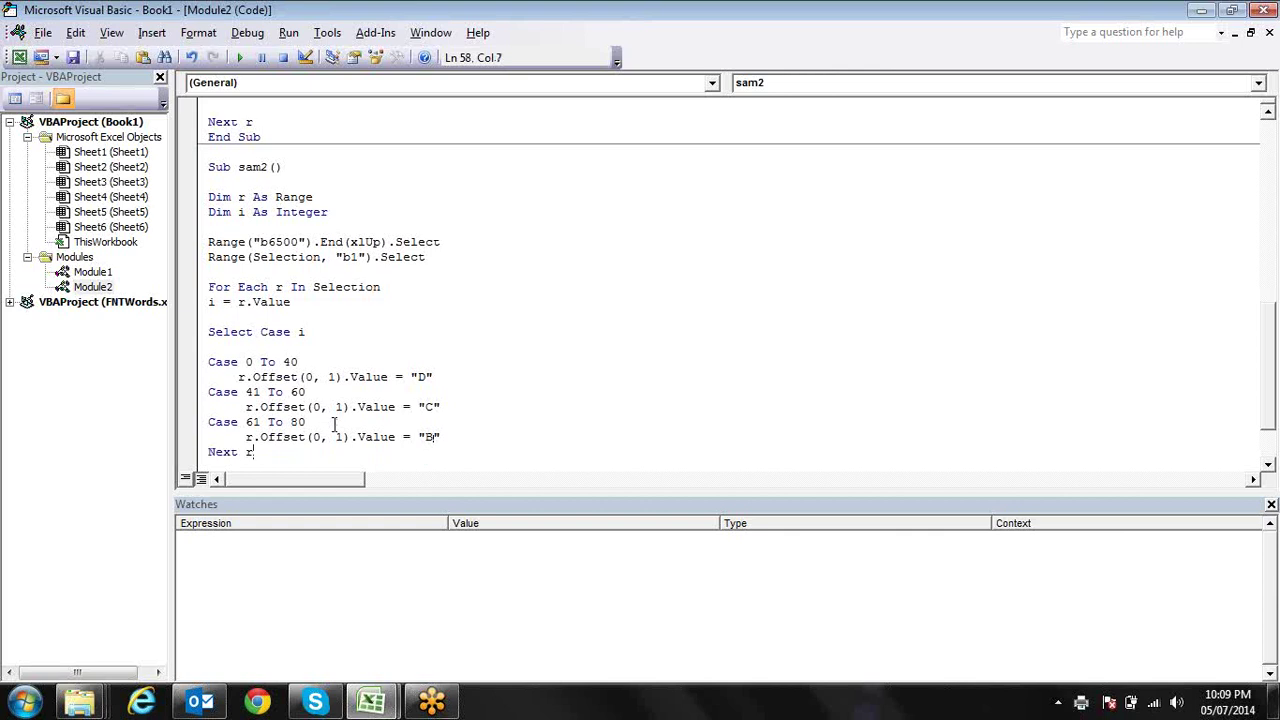
key(Down)
key(Down)
key(Up)
key(Up)
key(Up)
key(End)
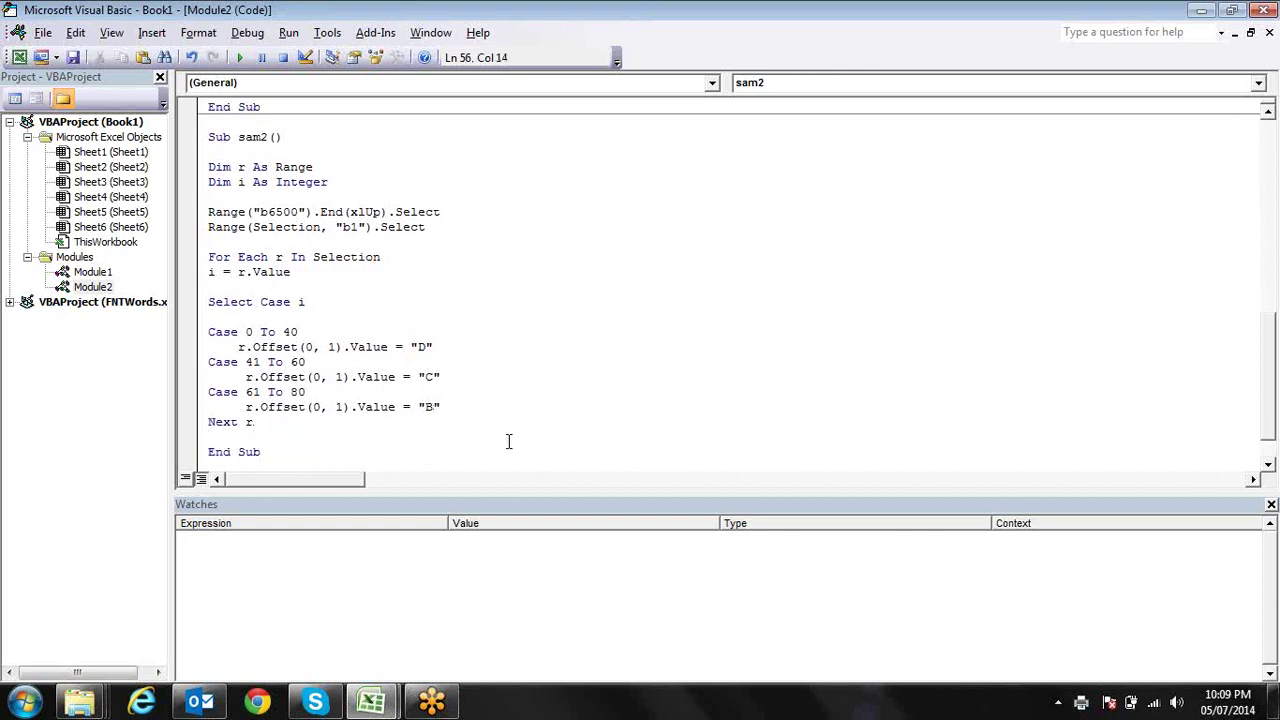
click(462, 409)
- Add a Case Else branch assigning r.Offset(0, 1).Value = "A"
key(Return)
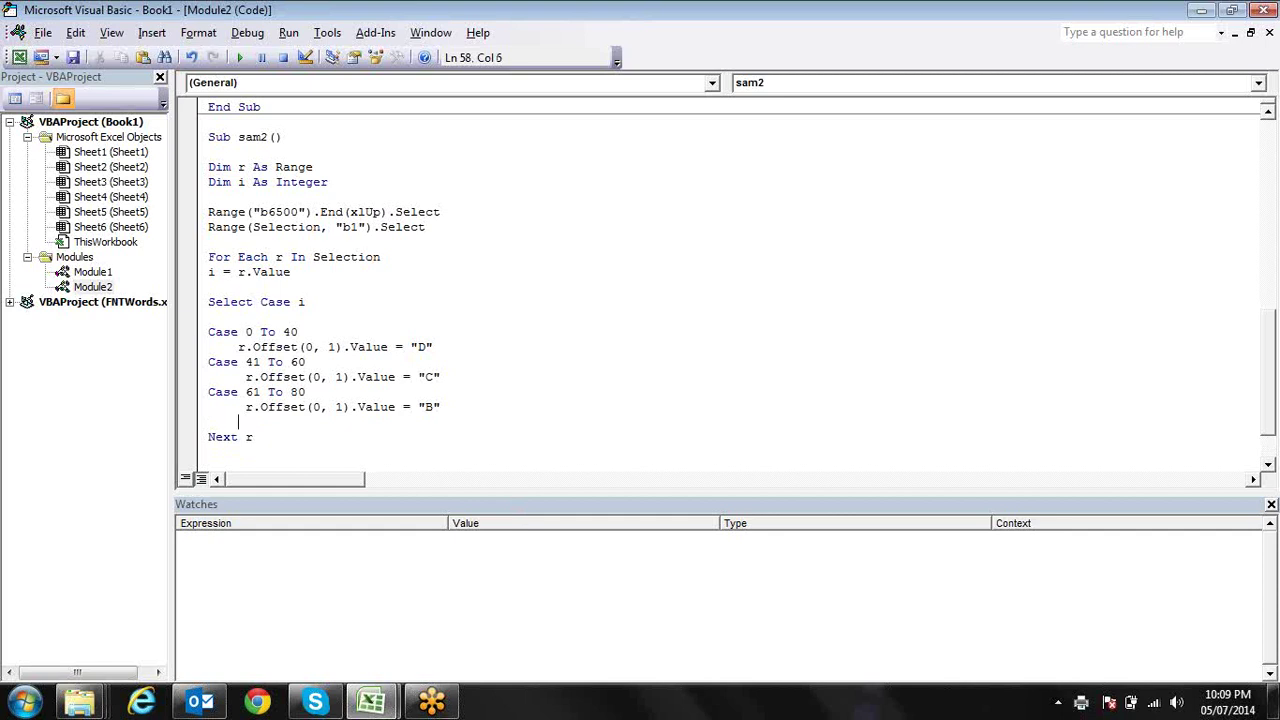
text(case else)
key(Return)
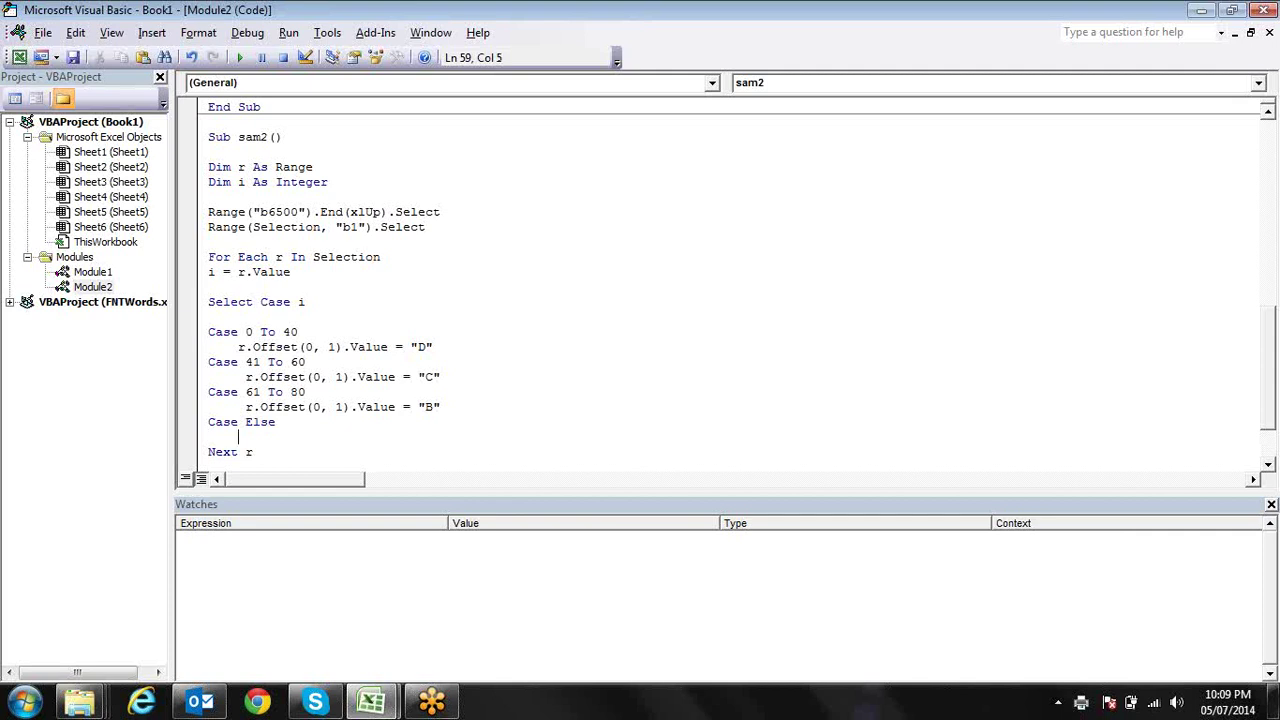
text(r.Offset(0, 1).Value = "D")
key(Left)
key(BackSpace)
text(A)
key(Right)
key(Return)
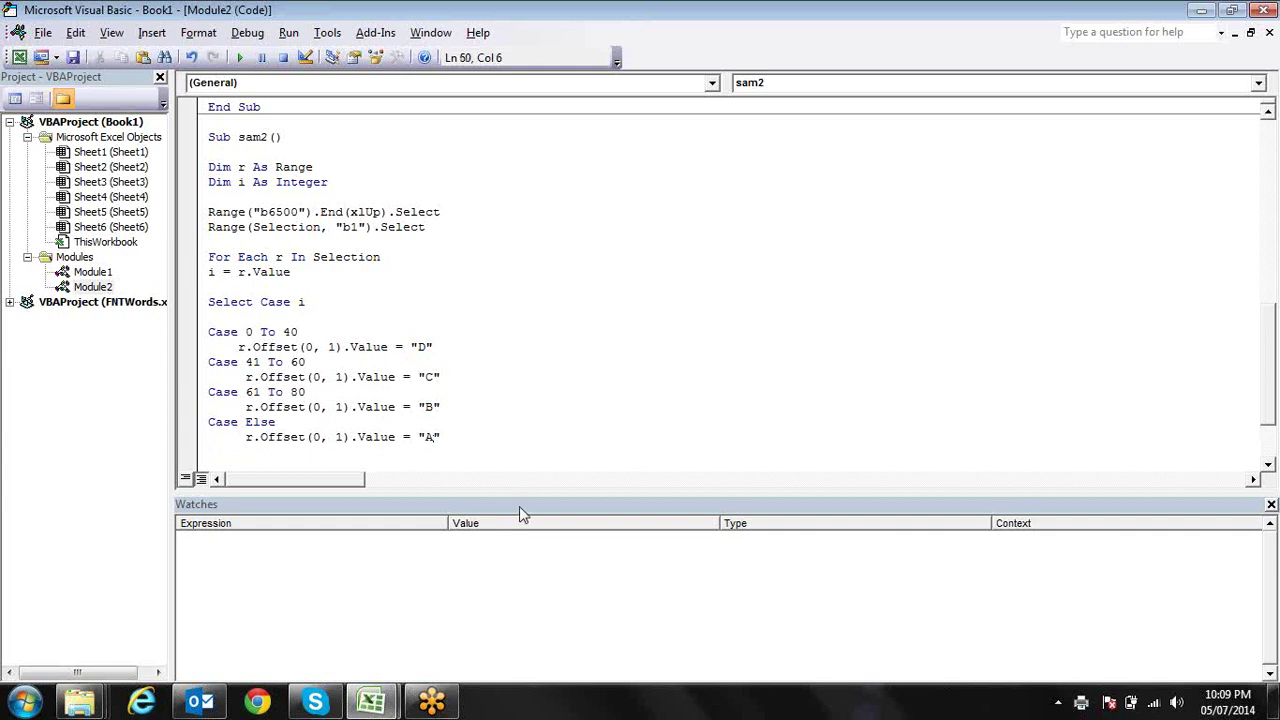
- Close the block with End Select above Next r and highlight the word Select
click(209, 451)
text(End selecc)
key(Return)
text(Next r)
key(Up)
key(Up)
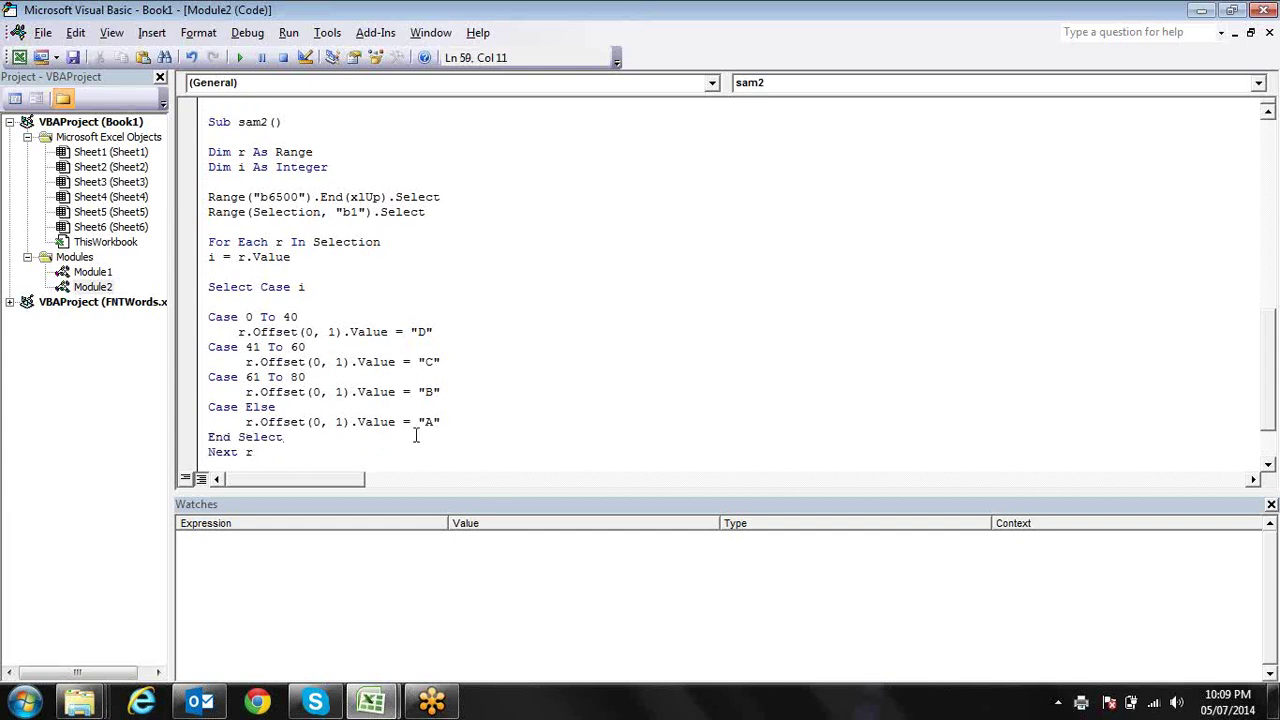
drag(208, 287, 253, 287)
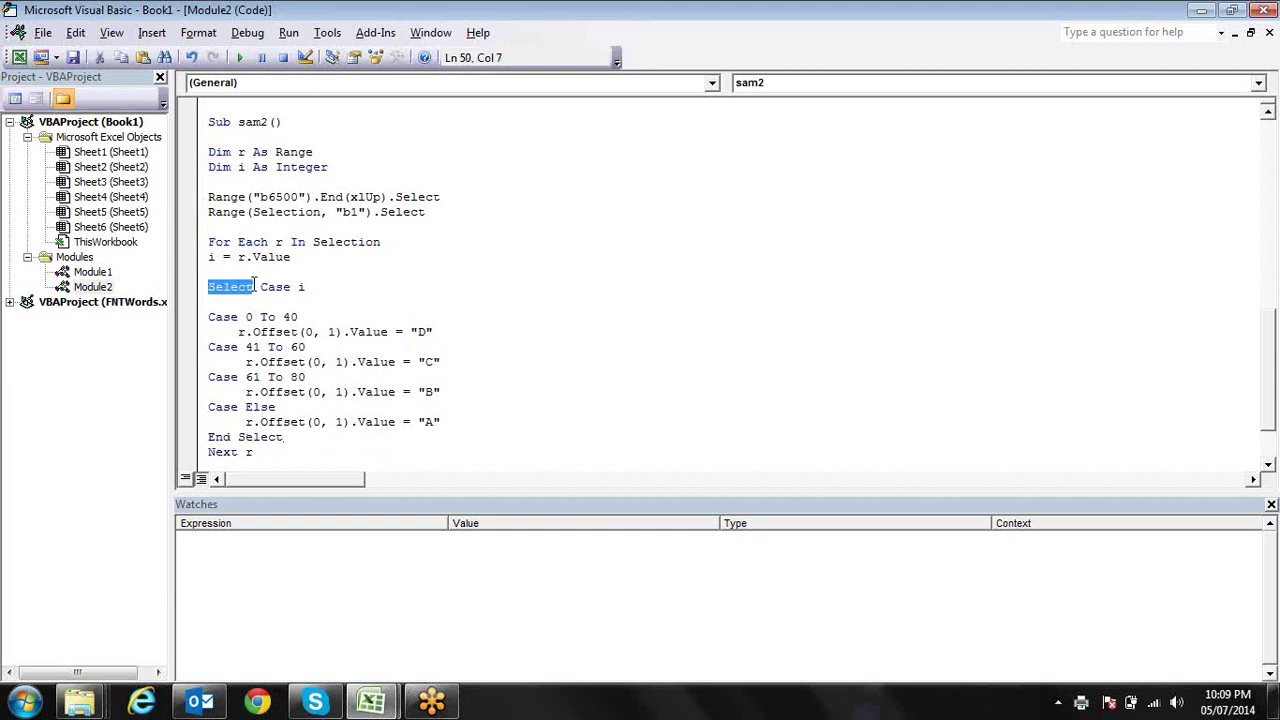
click(287, 438)
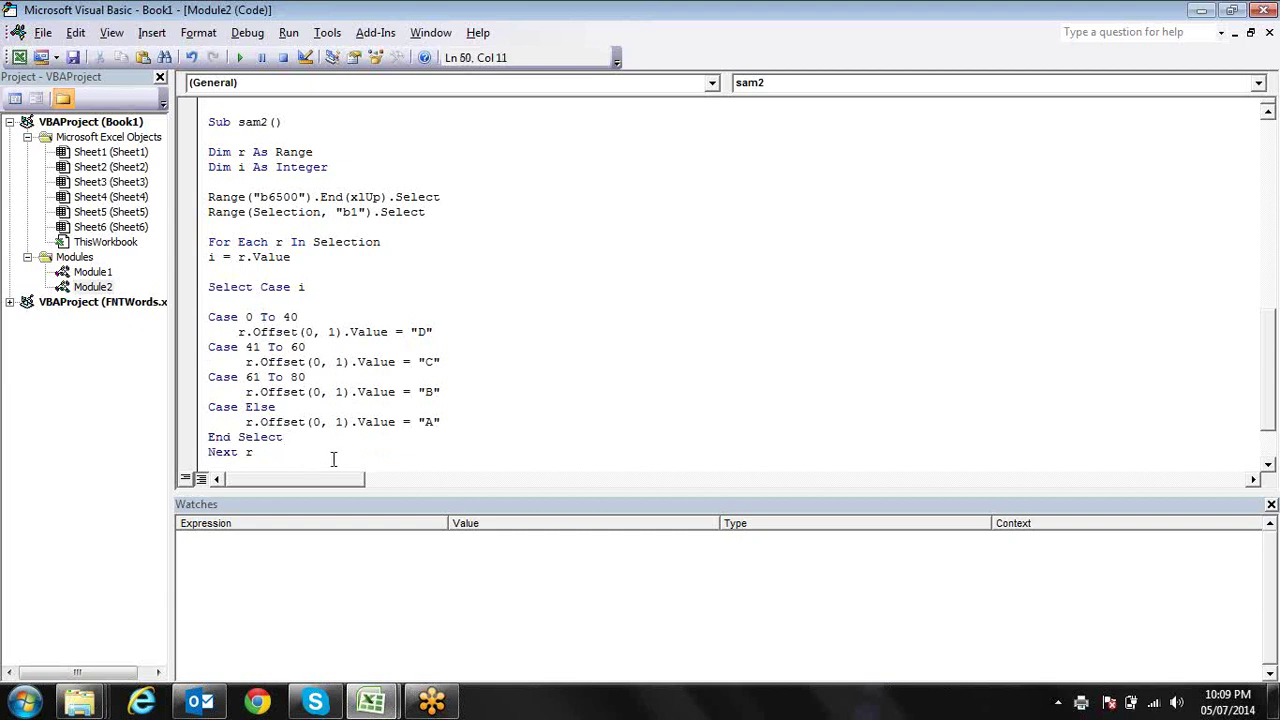
key(Return)
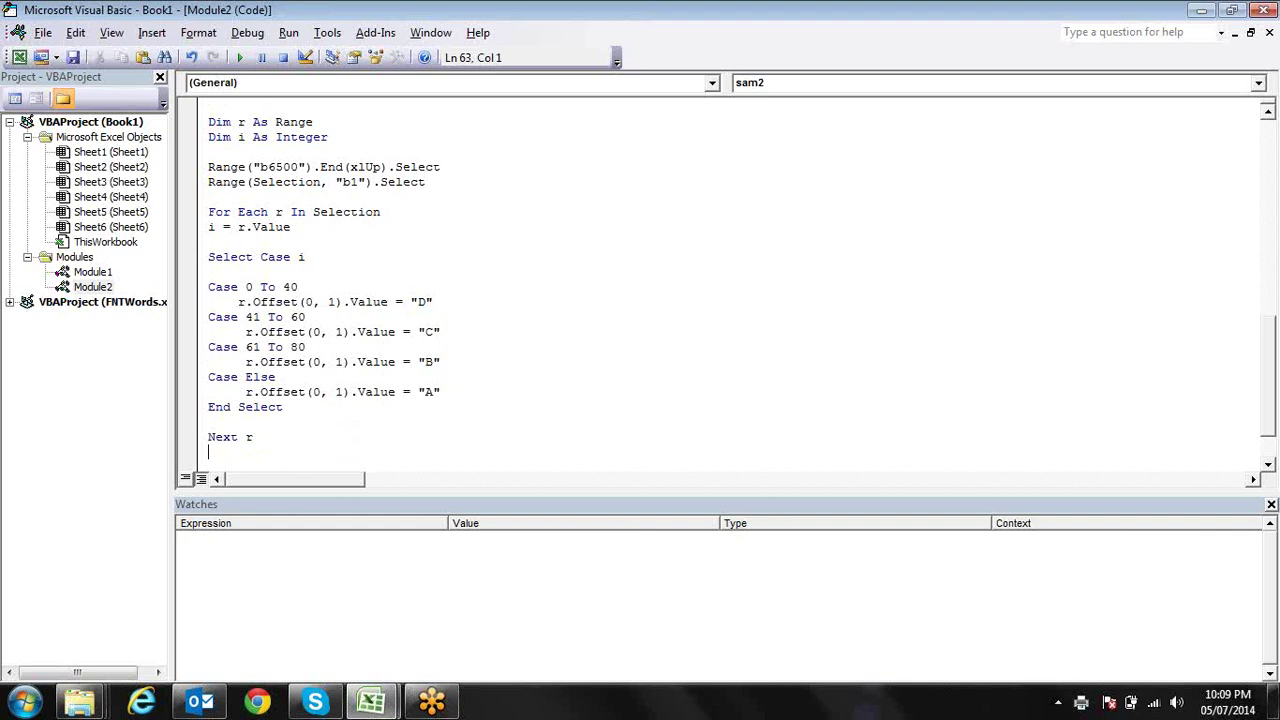
key(Up)
key(Up)
key(Up)
key(Up)
key(Up)
key(Up)
key(Up)
key(Up)
key(Up)
key(Up)
key(Up)
double_click(300, 257)
click(256, 287)
key(End)
drag(257, 302, 341, 302)
drag(253, 331, 350, 331)
drag(268, 362, 356, 362)
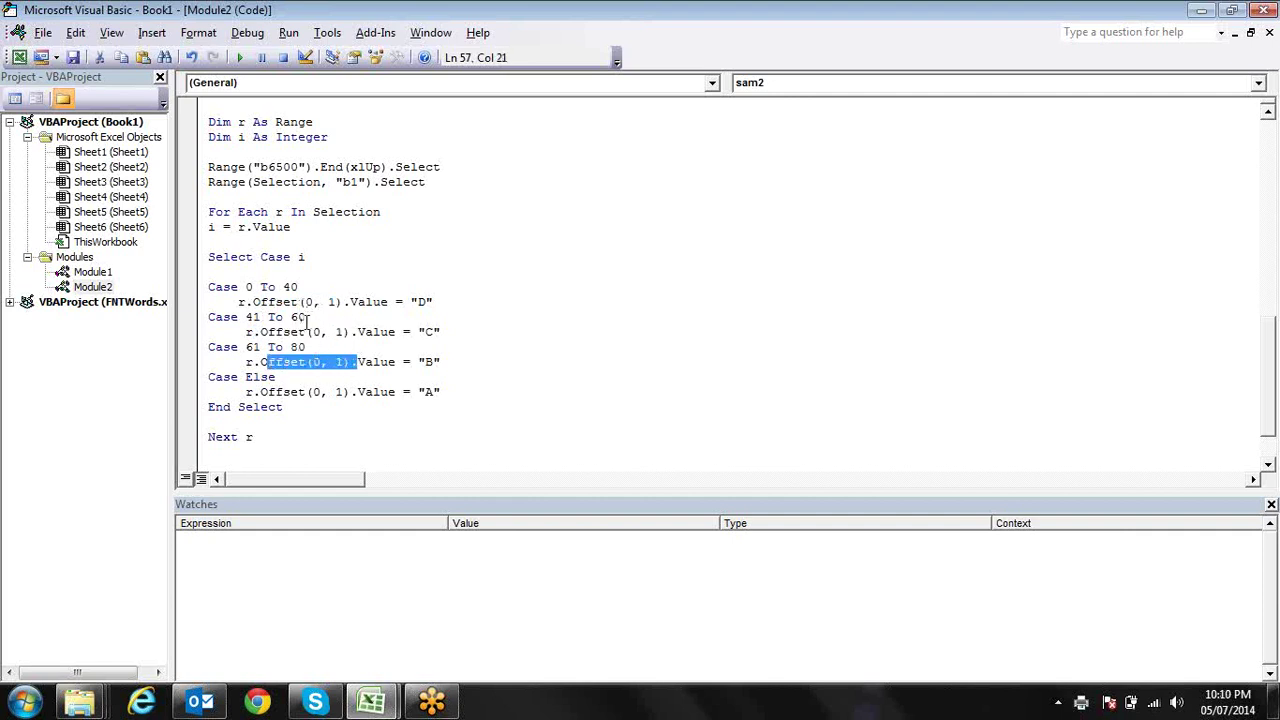
click(290, 394)
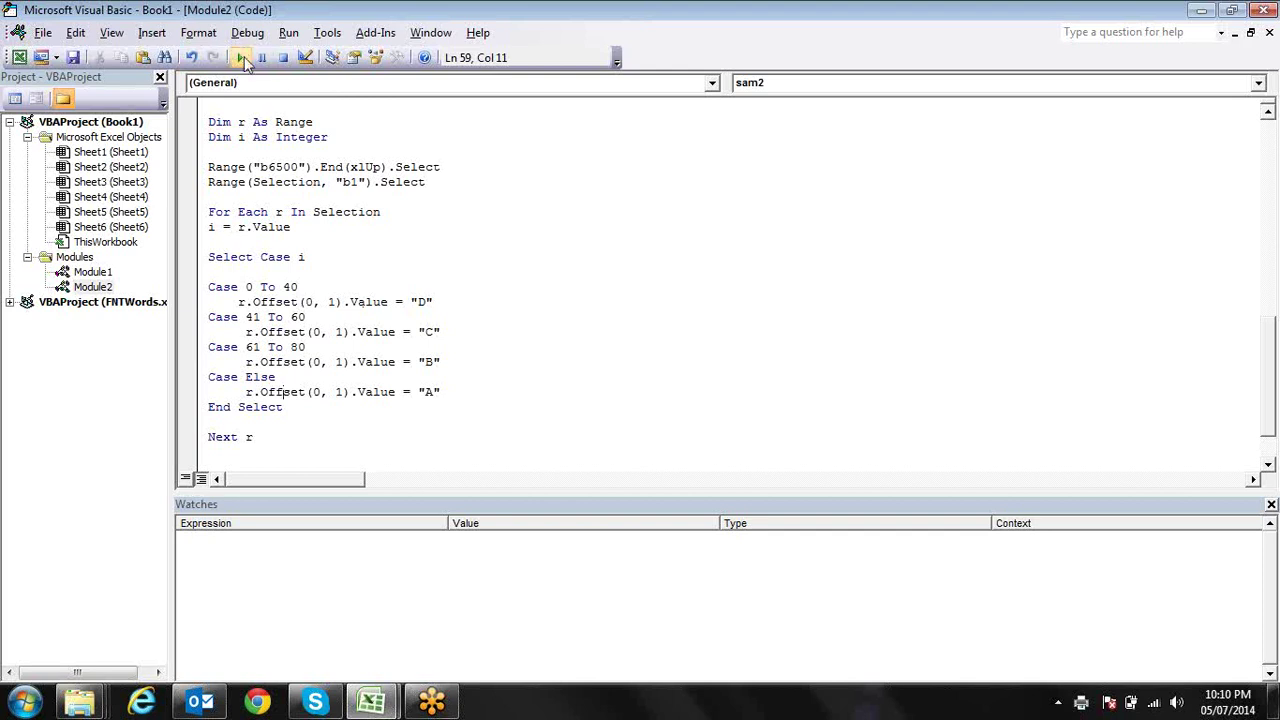
- Switch to Sheet2 and select C1 to see the letter grades beside the scores
key(alt+F11)
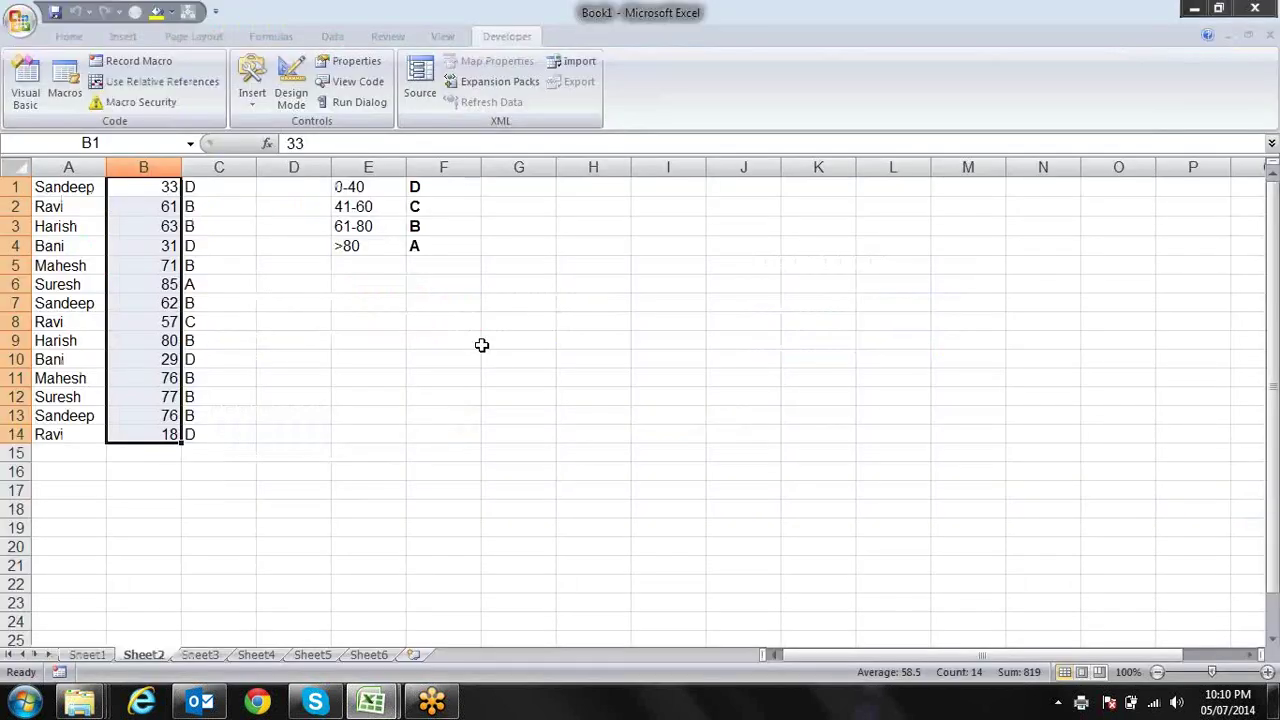
key(Right)
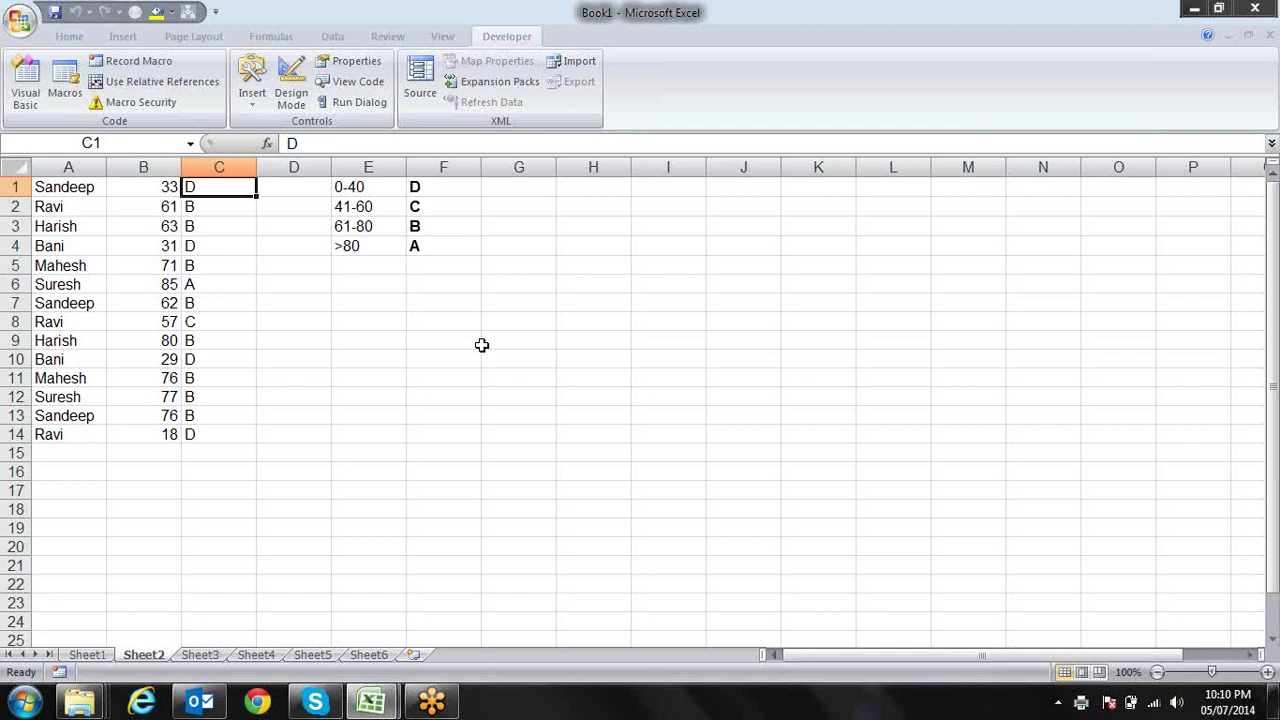
- Enter Very Good in G4 and Good in G3 of the grade table
key(Right)
key(Right)
key(Right)
key(Right)
key(Down)
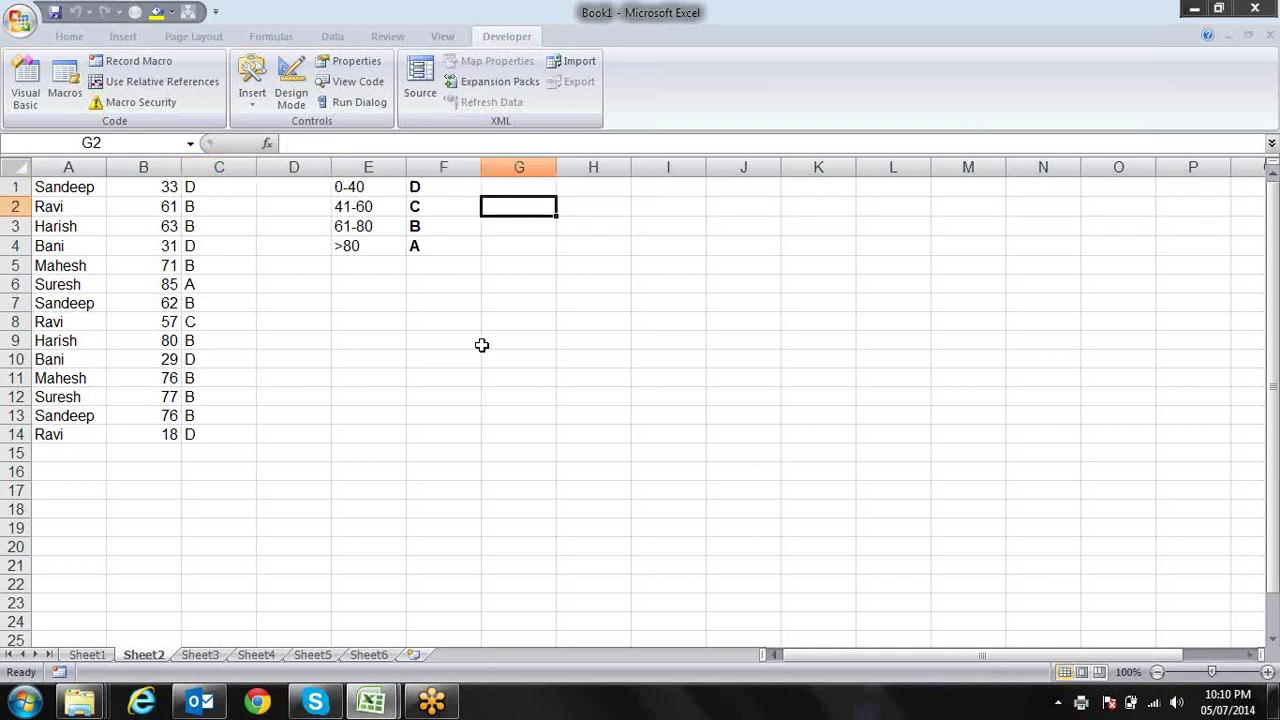
key(Down)
key(Down)
text(Vo)
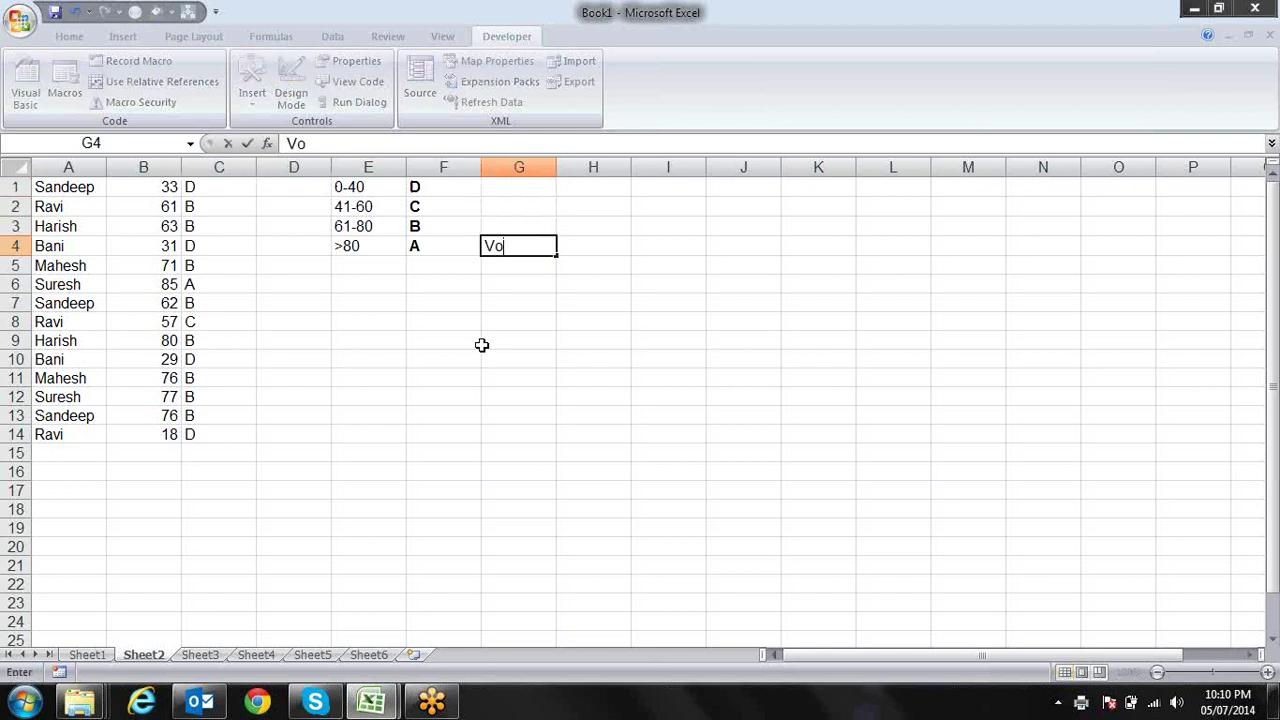
key(BackSpace)
key(BackSpace)
text(Very Good)
key(Return)
key(Up)
key(Up)
text(G)
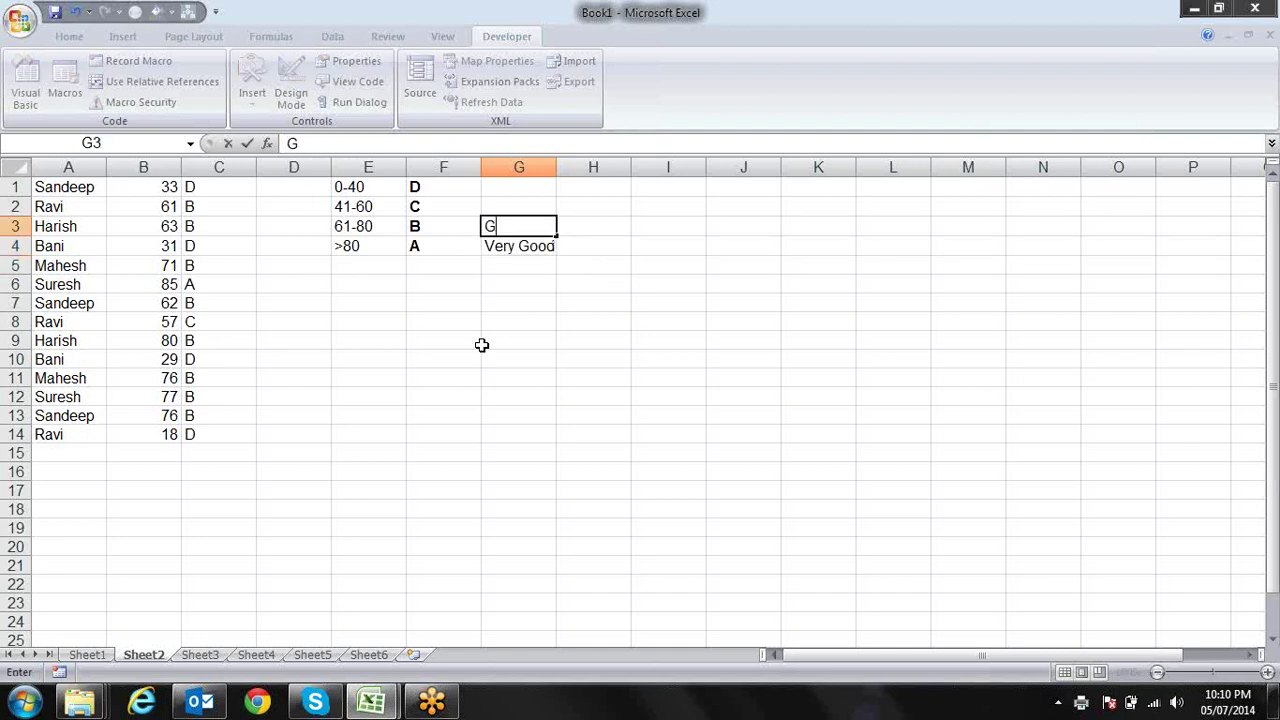
text(ood)
key(Up)
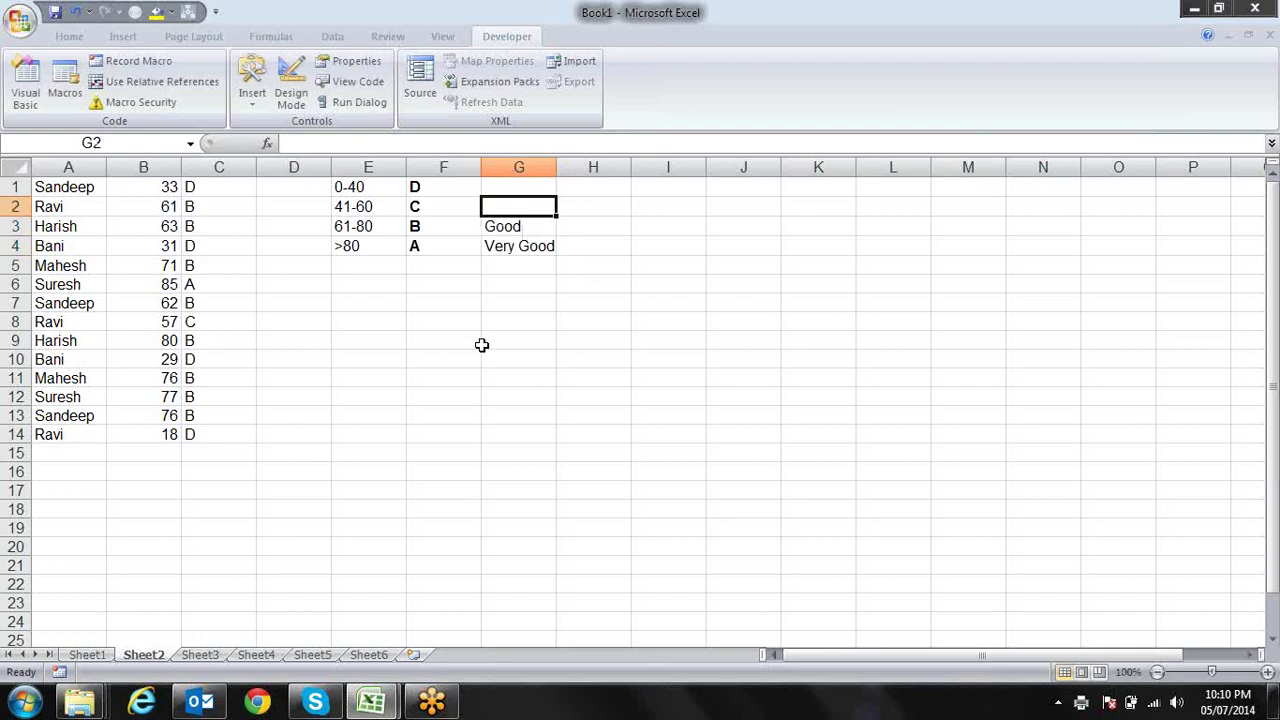
- Enter Average in G2 and Poor in G1, then return to the sam2 code
text(Average)
key(Return)
key(Up)
key(Up)
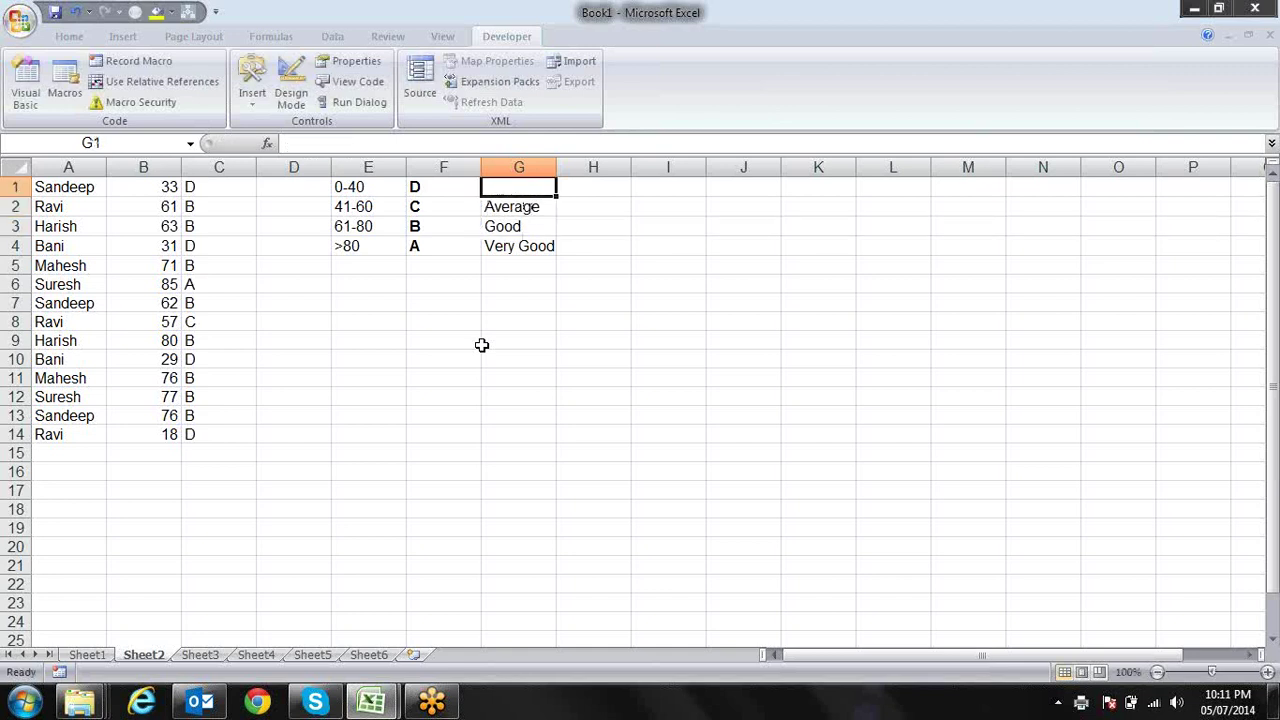
text(Poor)
key(Return)
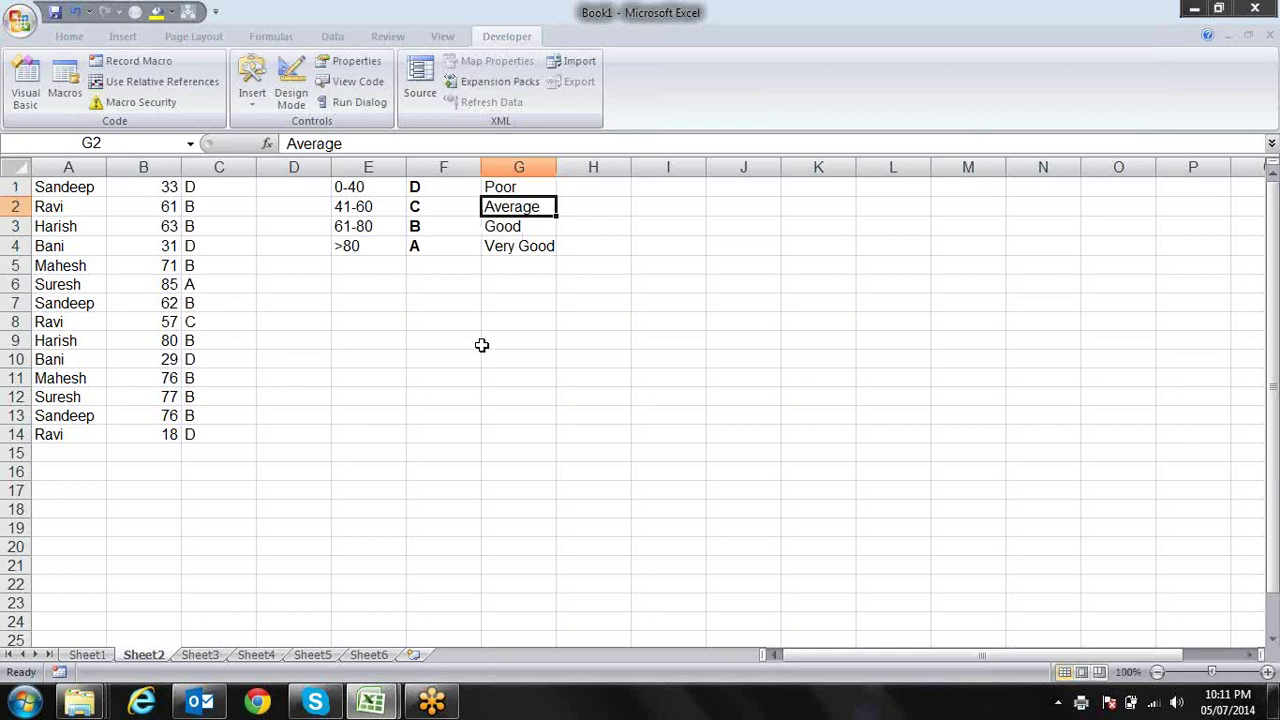
key(Left)
key(Left)
key(Left)
key(Left)
key(Up)
key(Down)
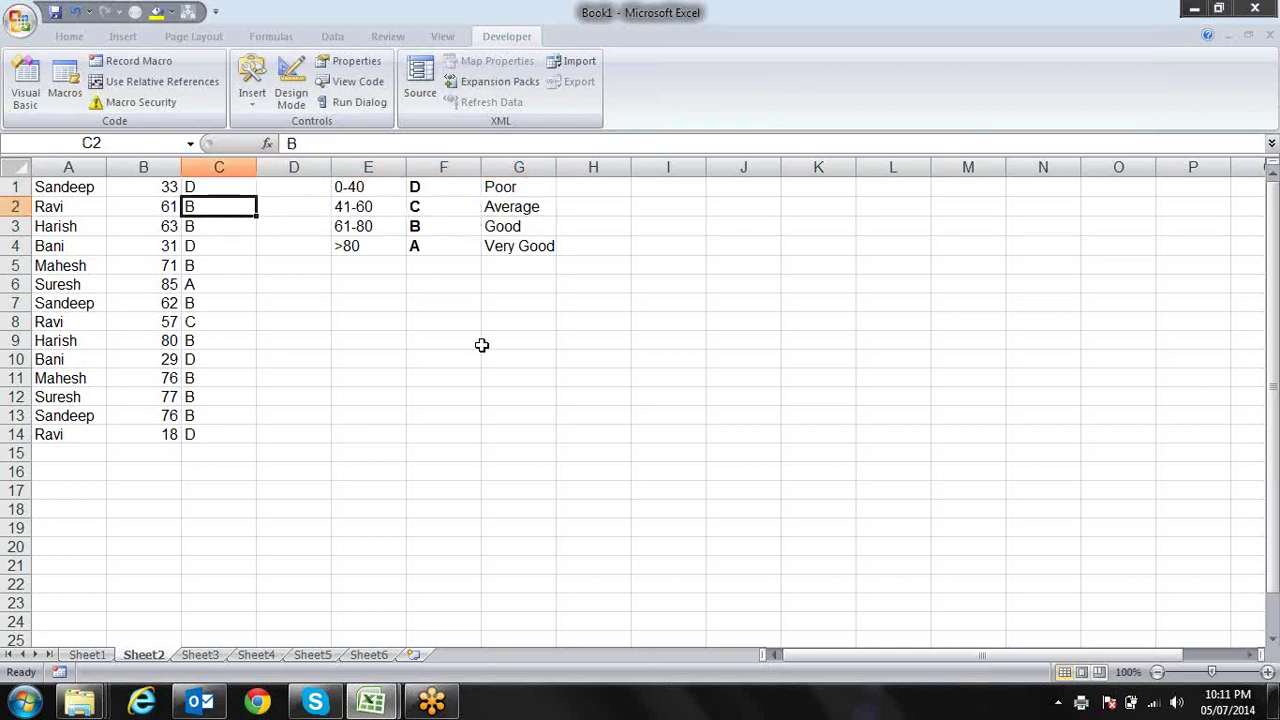
key(Down)
key(Down)
key(alt+F11)
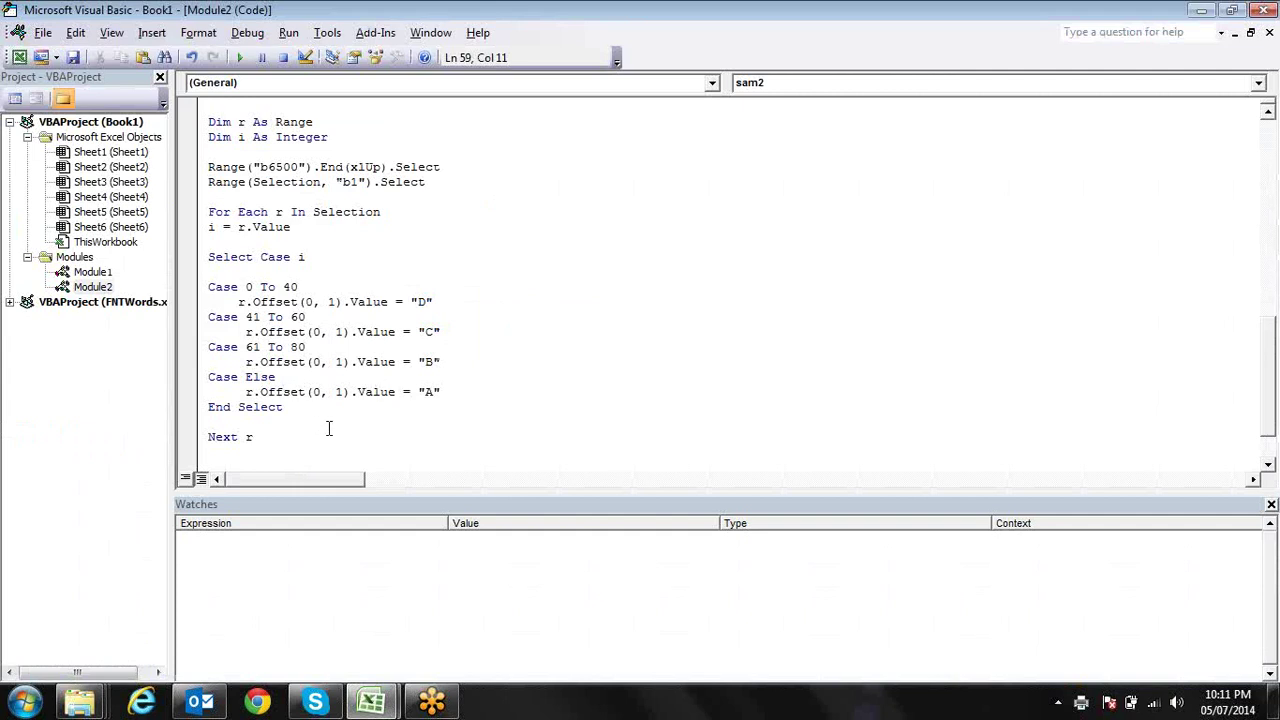
- Insert a single blank line below the first End Select
click(322, 410)
key(Return)
key(Return)
key(Return)
key(Down)
key(Down)
key(Down)
key(Up)
key(Up)
key(Up)
key(Up)
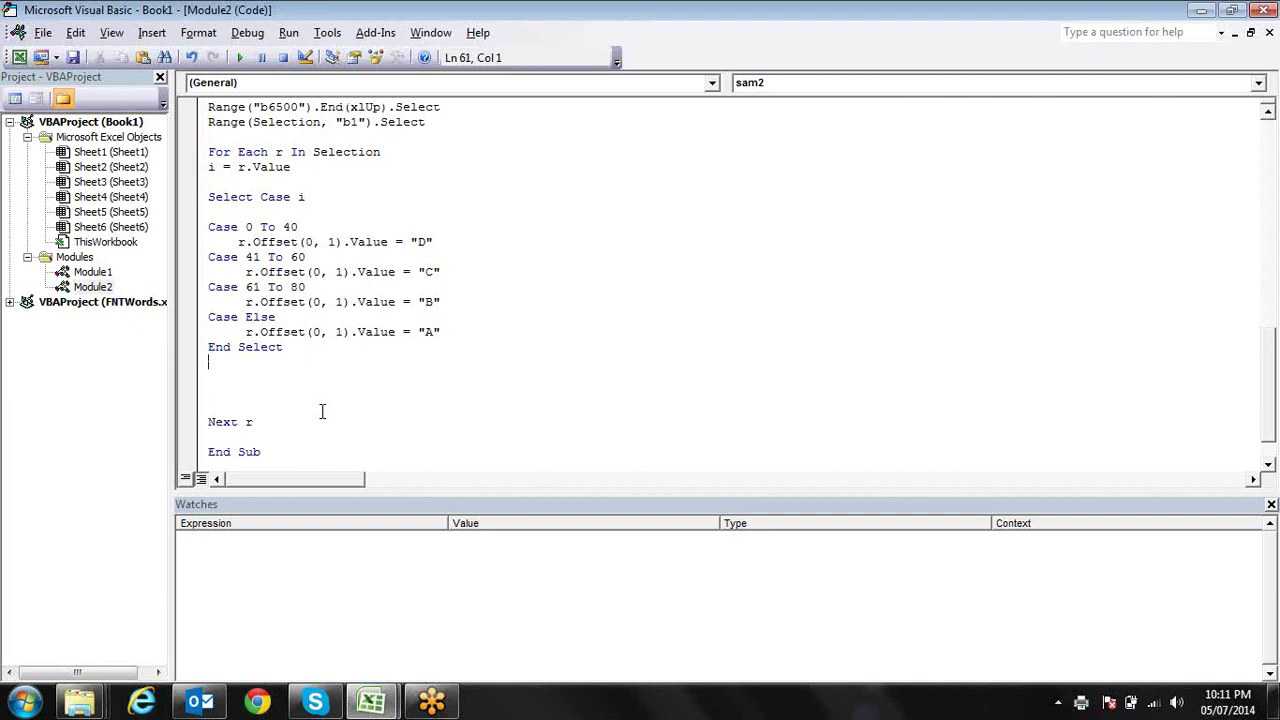
key(Delete)
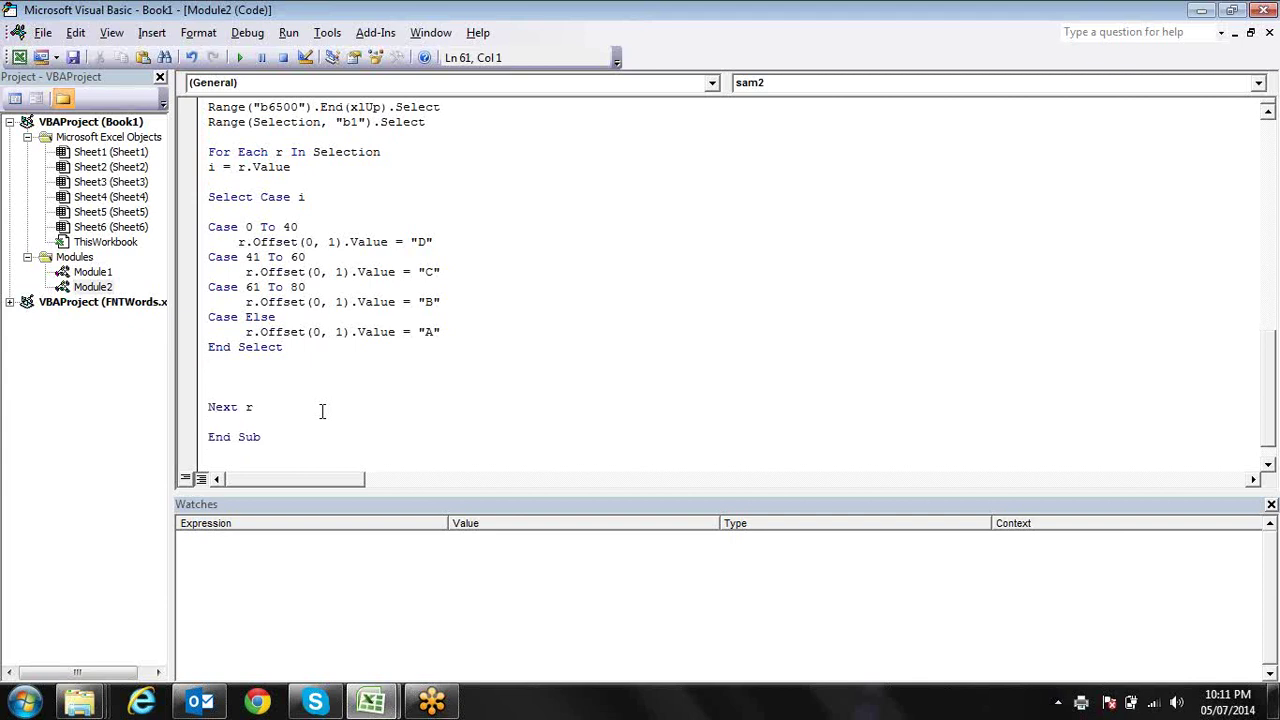
- Paste a duplicate of the Select Case grading block beneath the first one
mouse_move(300, 347)
mouse_down()
mouse_move(202, 236)
mouse_move(199, 212)
mouse_up()
key(ctrl+c)
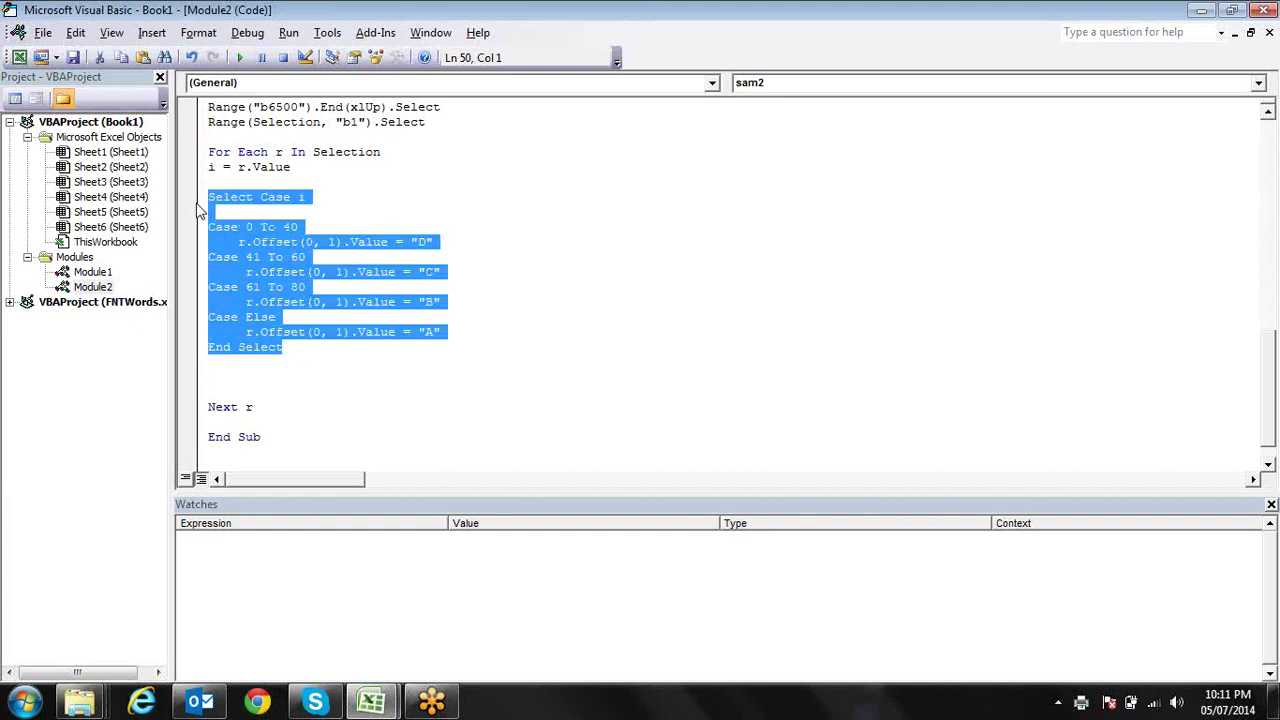
click(281, 374)
key(Return)
key(Return)
key(Up)
key(Up)
key(ctrl+v)
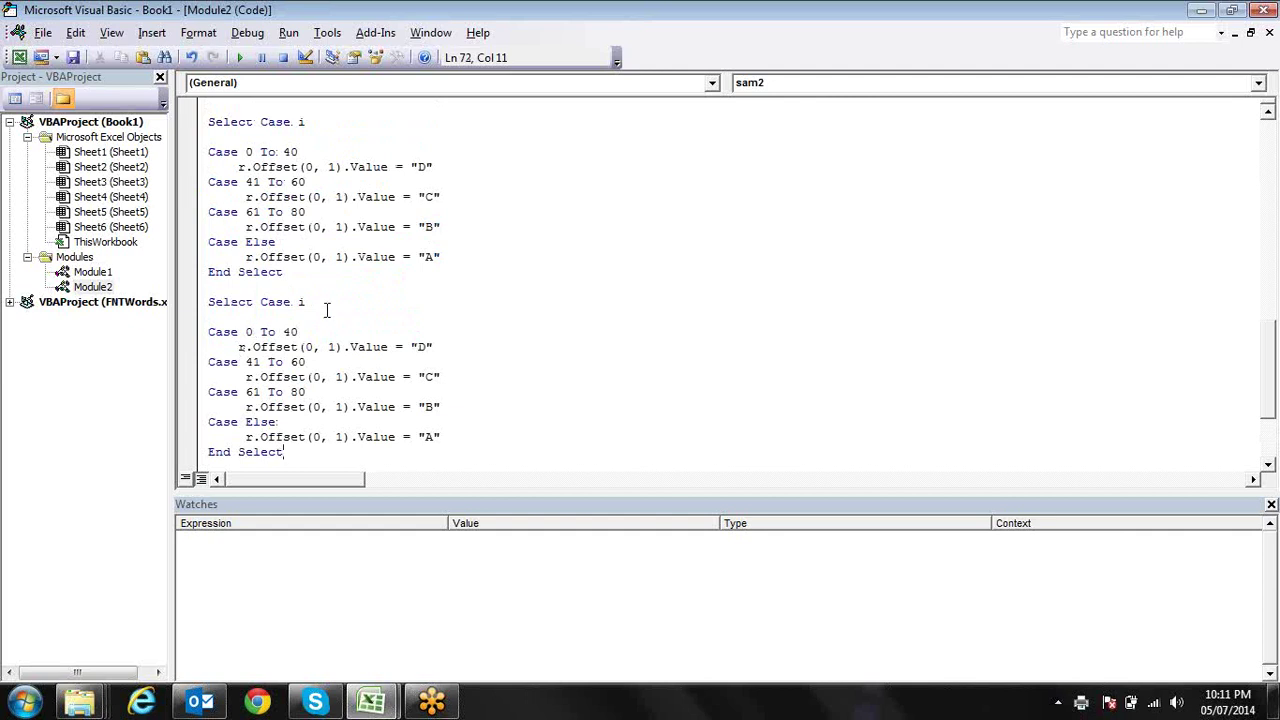
click(318, 303)
- Change the second block's test expression from i to r.Offset(0, 1).Value
key(BackSpace)
text(r.)
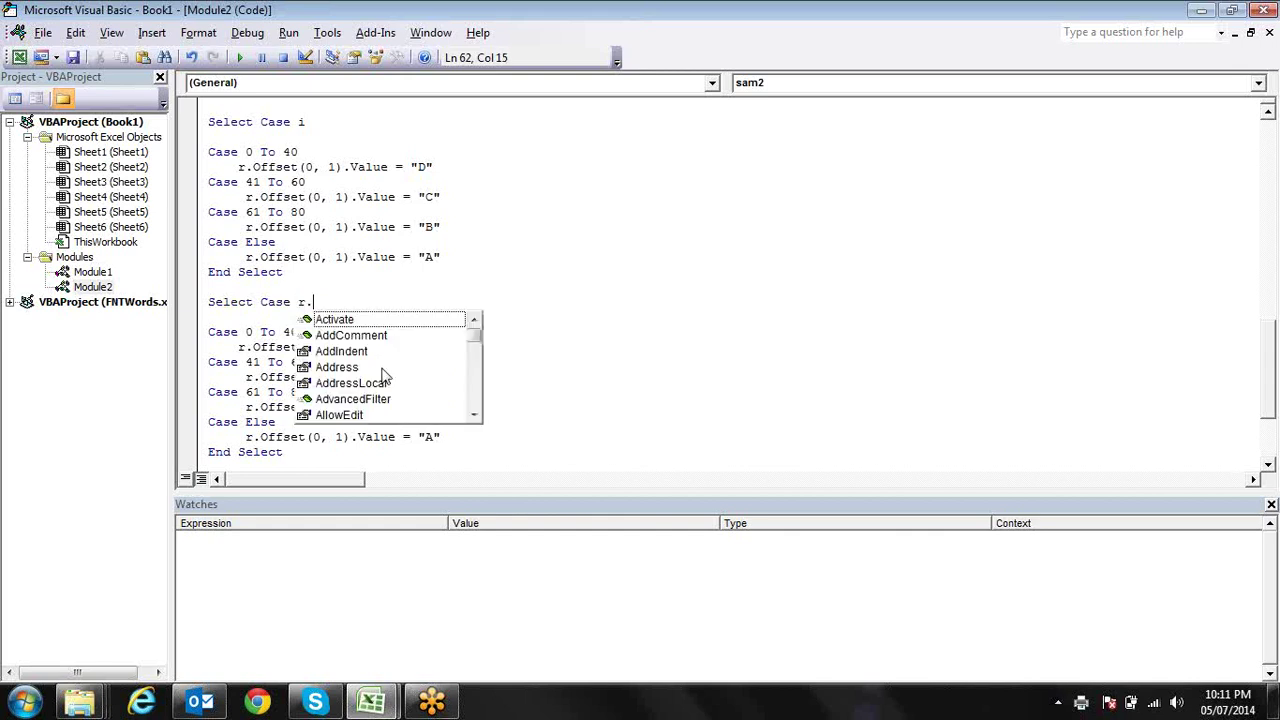
text(of)
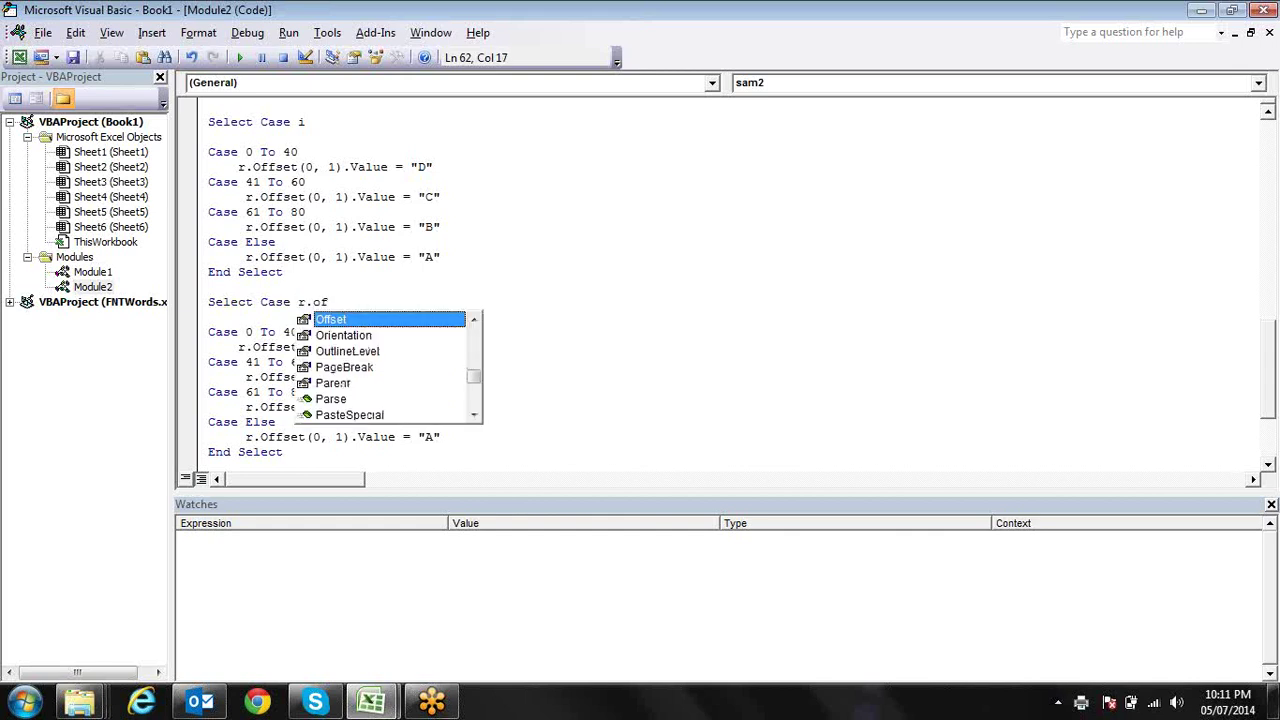
key(Tab)
text(()
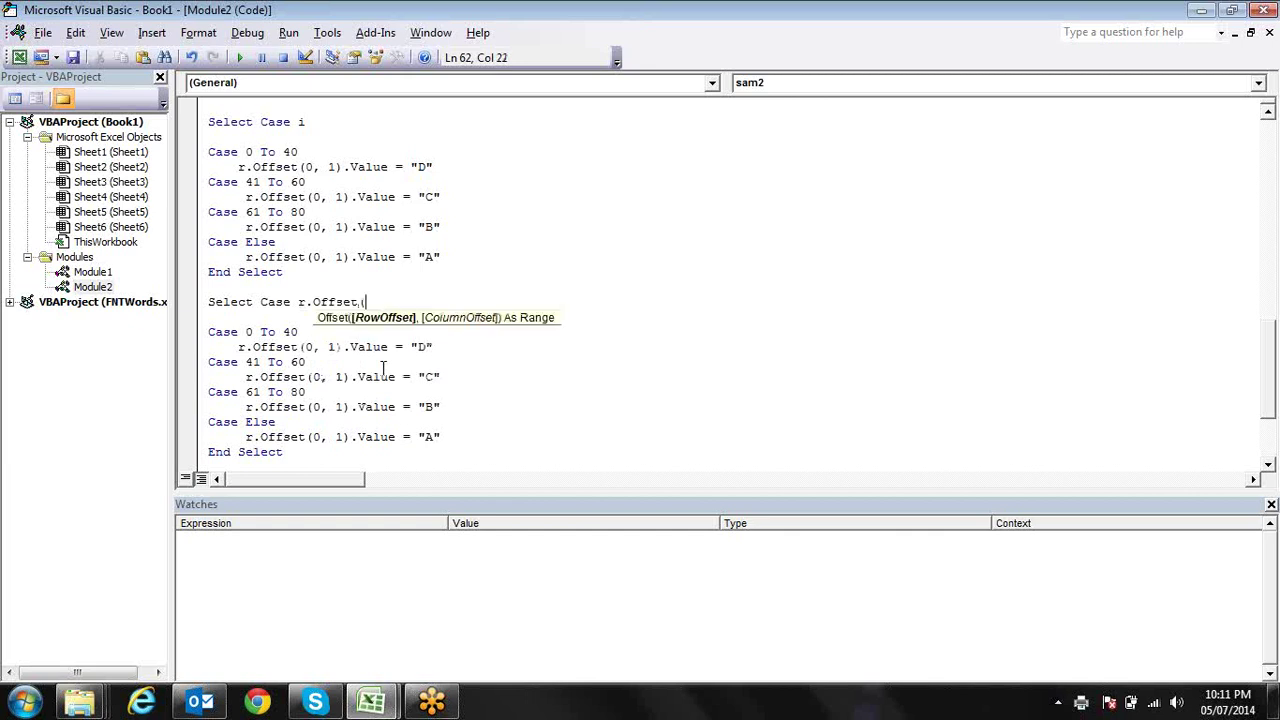
text(0,1))
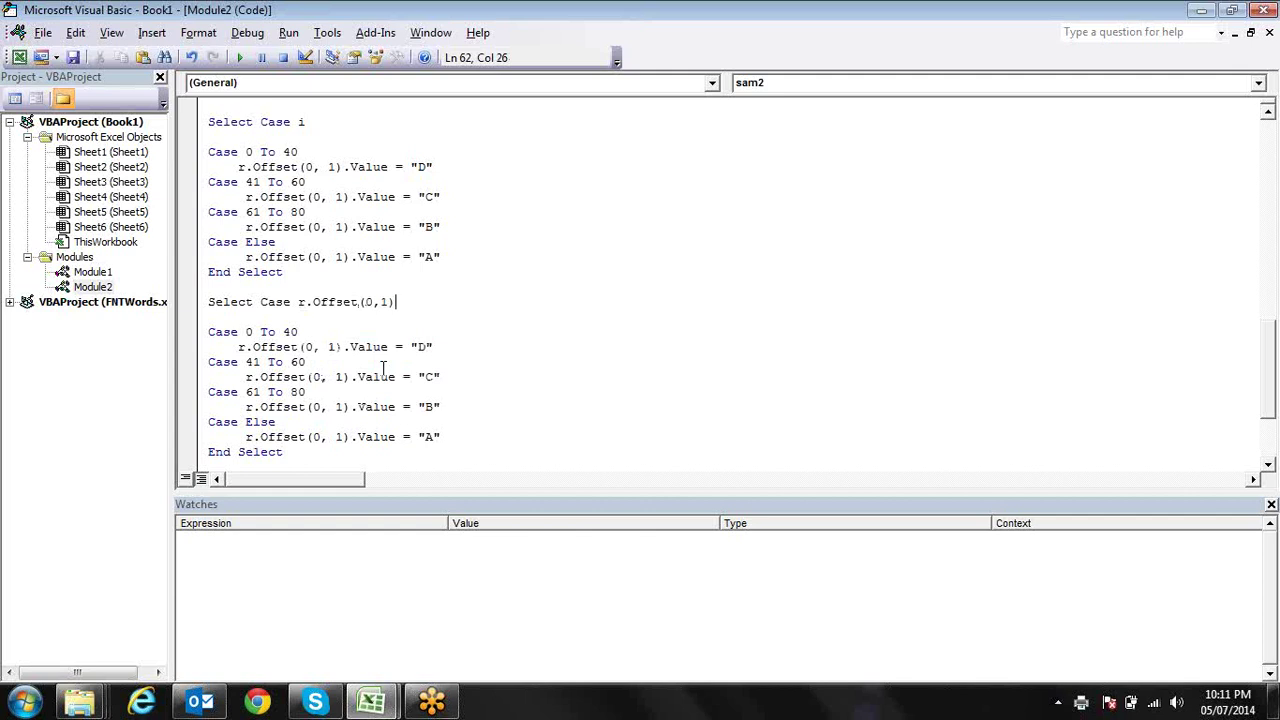
text(.v)
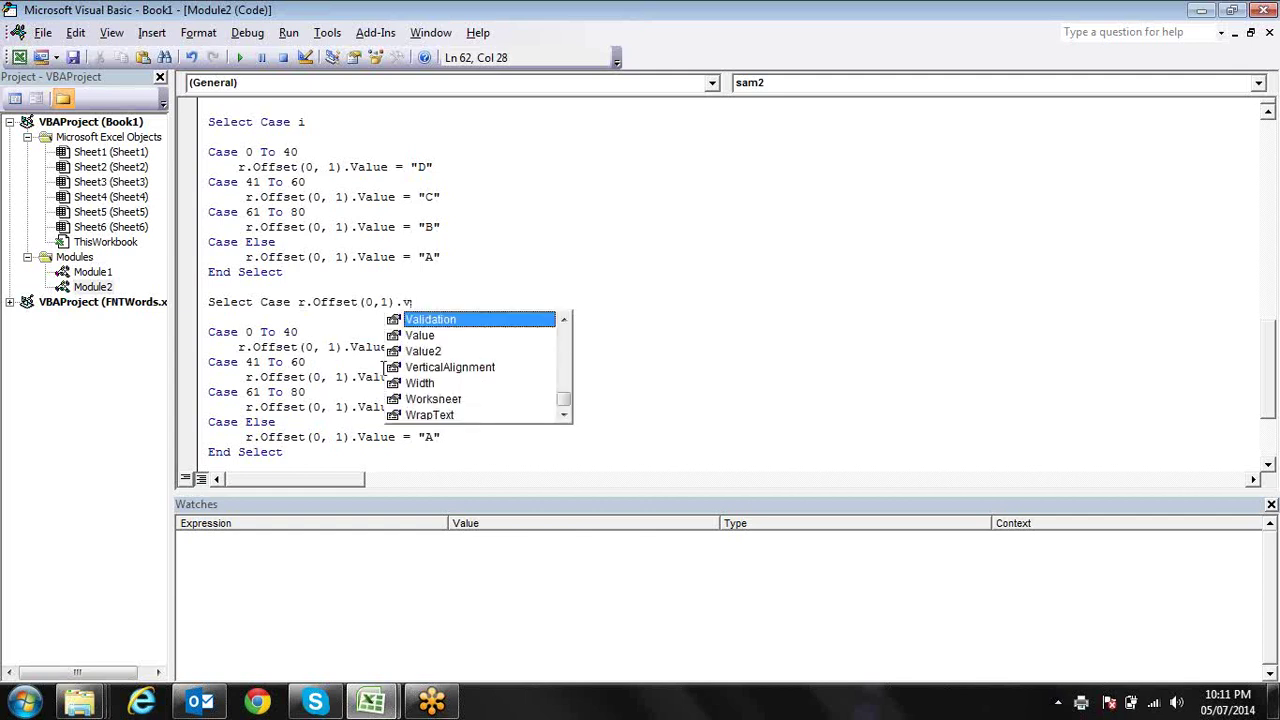
key(Down)
key(Return)
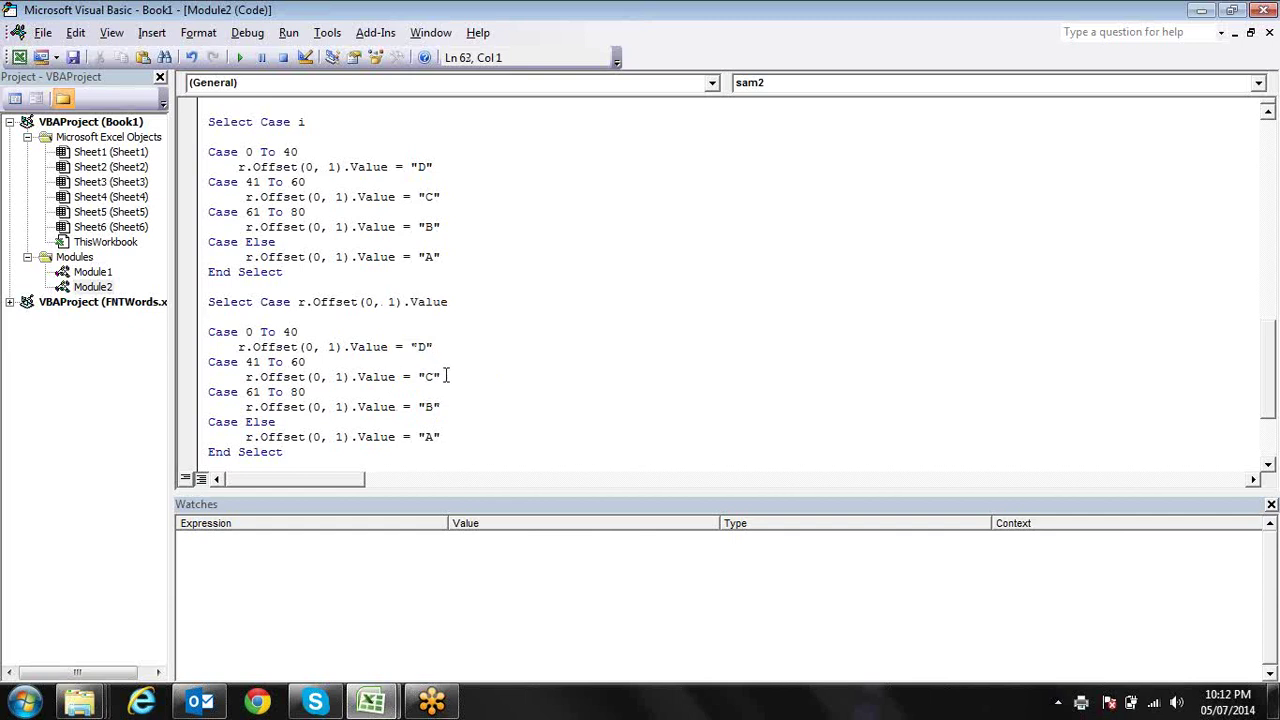
- Turn the first case into Case "A" writing "Very Good" into r.Offset(0, 2).Value
drag(283, 331, 247, 332)
click(305, 331)
text(")
text(A")
key(Down)
click(237, 346)
click(338, 346)
key(BackSpace)
text(2)
click(419, 346)
key(BackSpace)
text(Very Good)
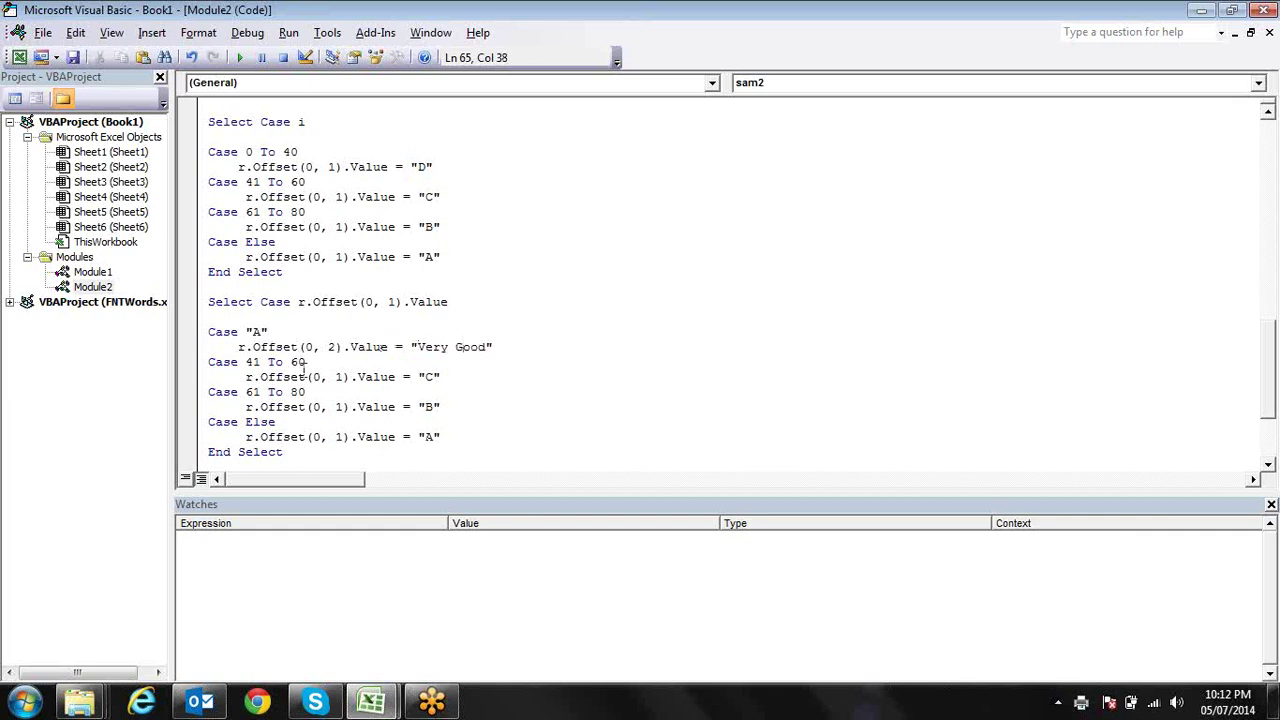
- Make the next case Case "B" writing "Good" into r.Offset(0, 2).Value
drag(305, 364, 247, 366)
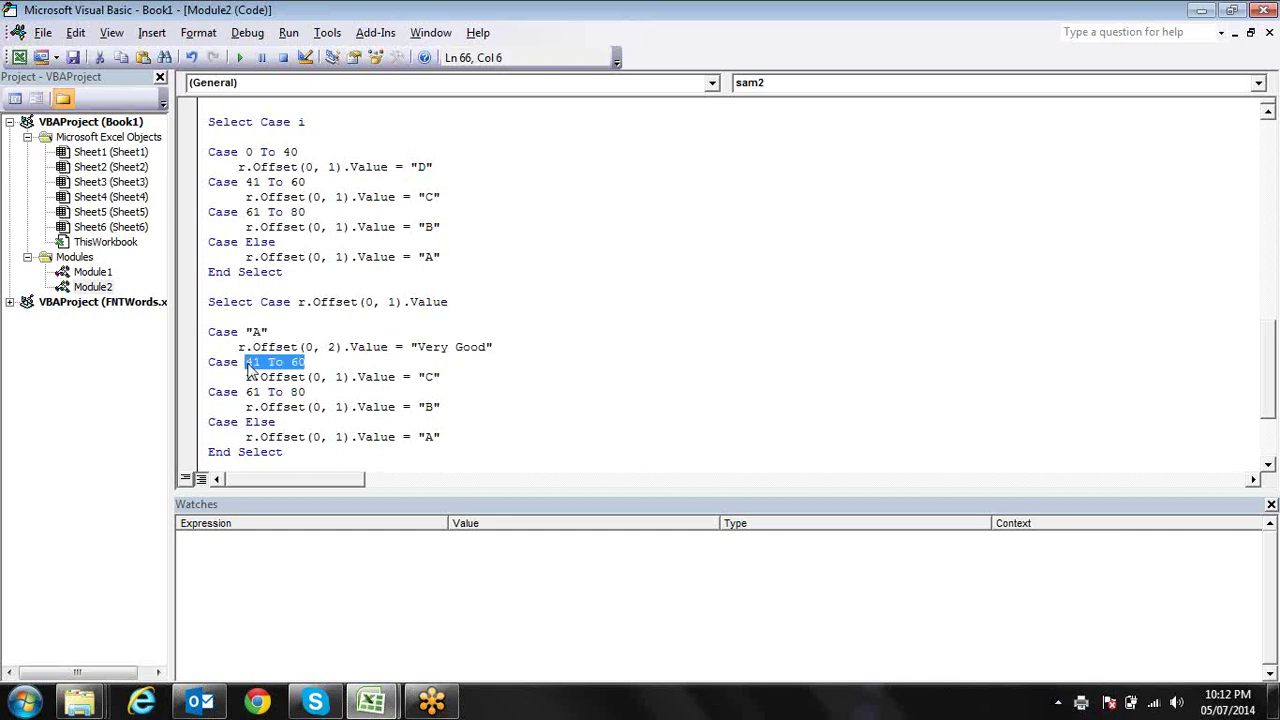
text("")
key(Left)
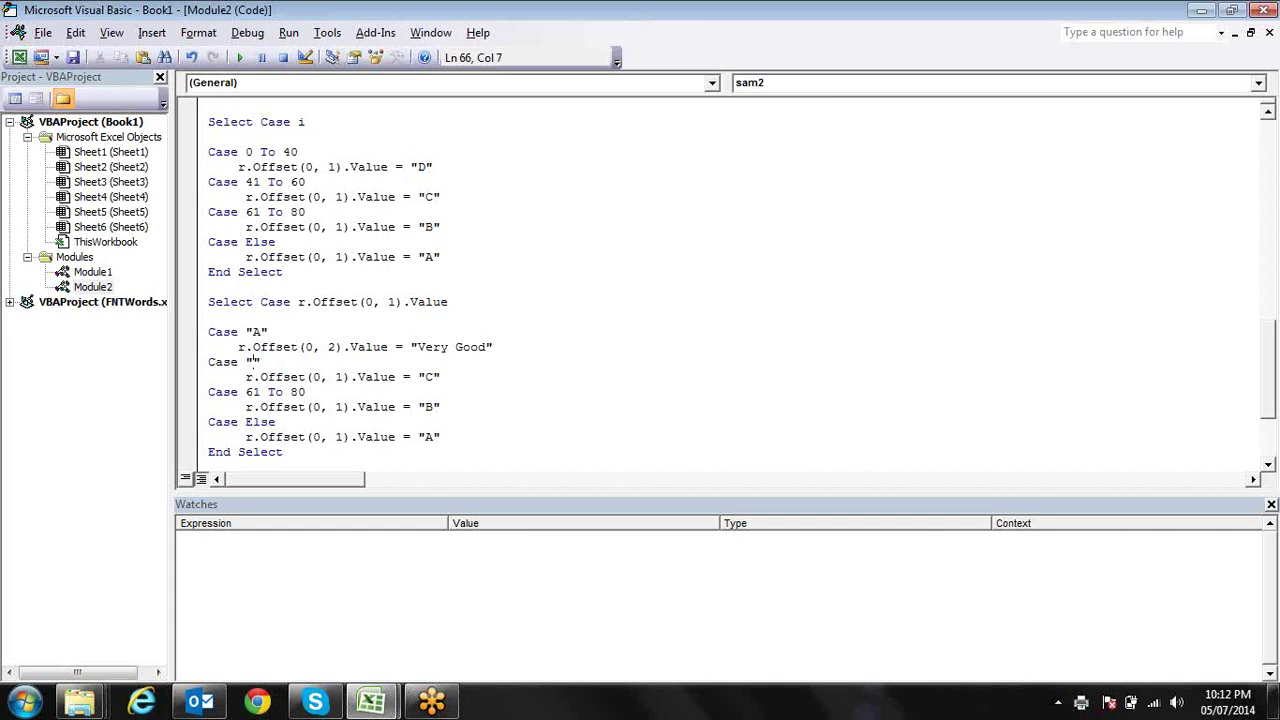
text(B)
click(344, 377)
key(BackSpace)
text(2)
key(Right)
key(Right)
key(Right)
key(BackSpace)
text(Good)
- Relabel the remaining results "Average" and "Poor", setting the Average line's offset to 2
key(Down)
key(Down)
key(BackSpace)
text(Average)
key(Down)
key(Down)
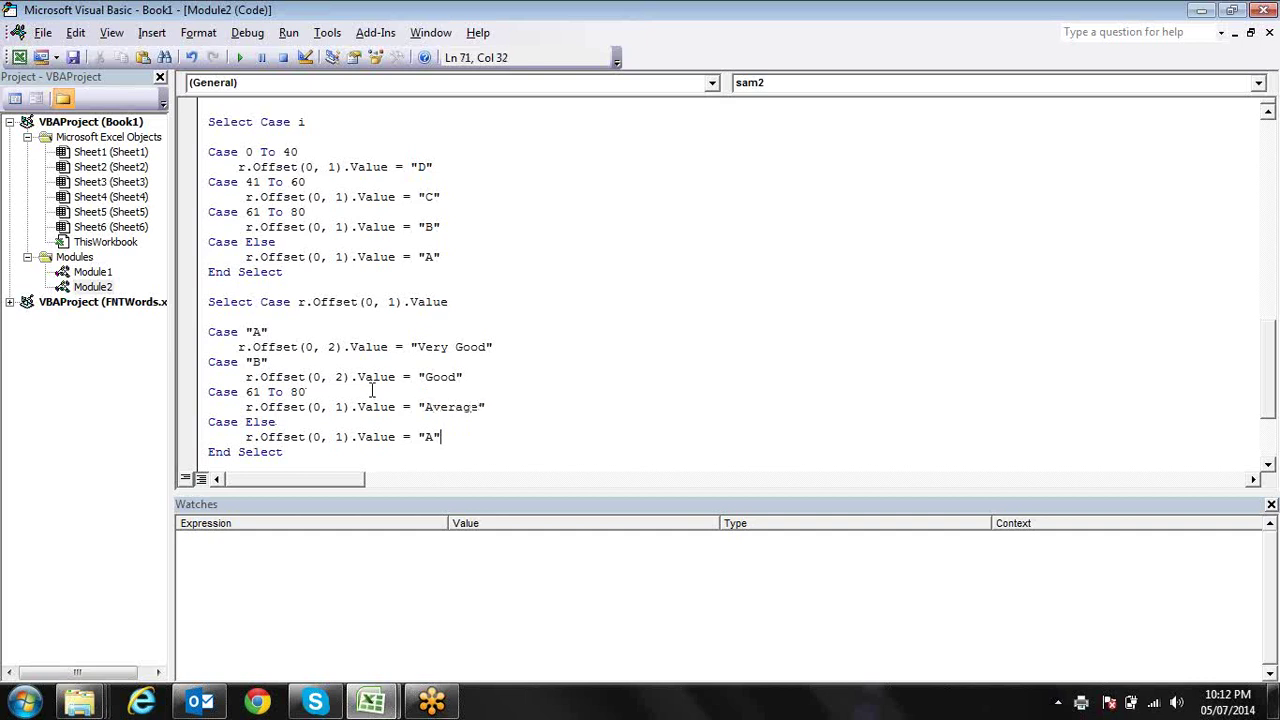
key(BackSpace)
text(Poor)
click(340, 407)
key(BackSpace)
text(2)
key(F2)
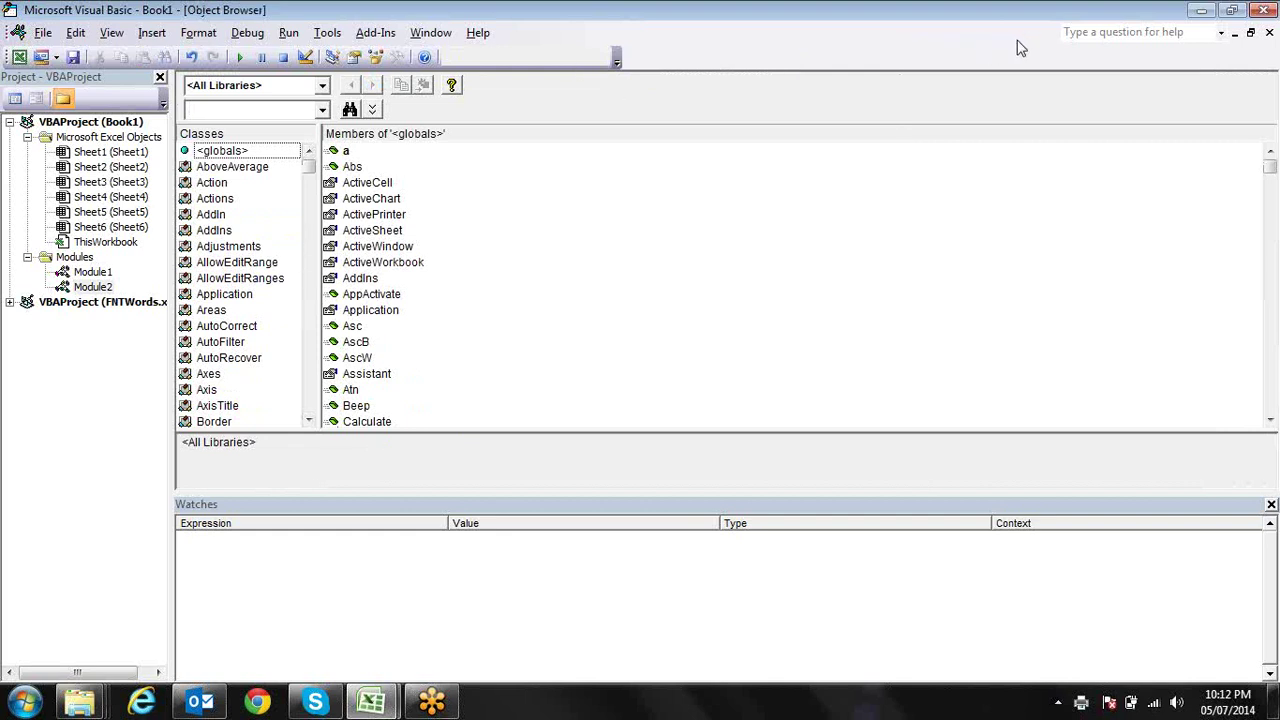
- Dismiss the Object Browser, maximize Module2, and finish the Average line's Offset(0, 2)
click(1235, 35)
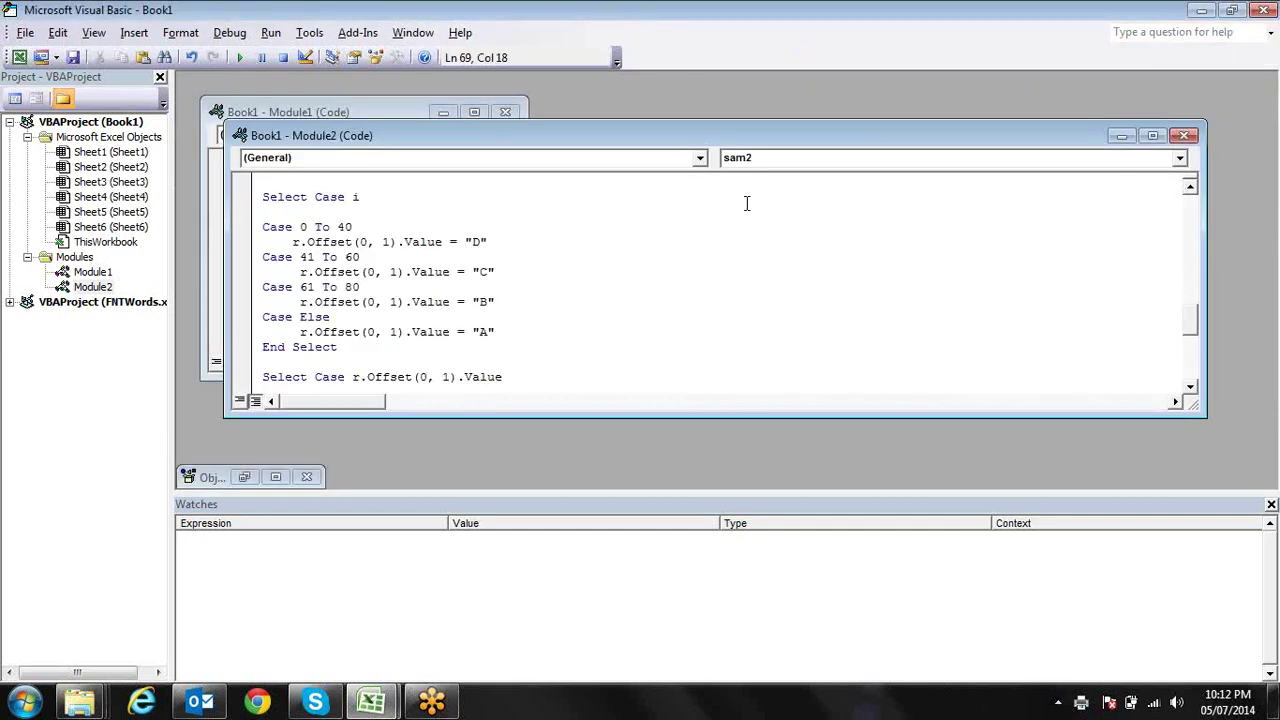
double_click(779, 142)
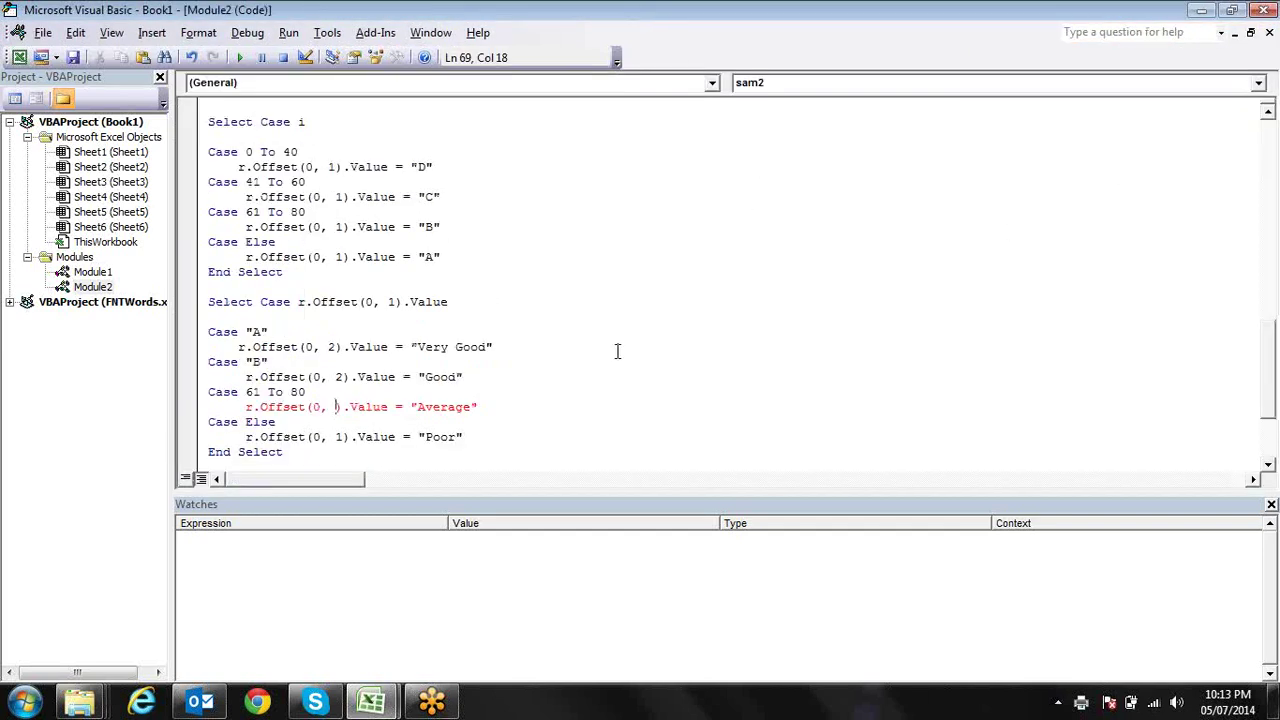
text(2)
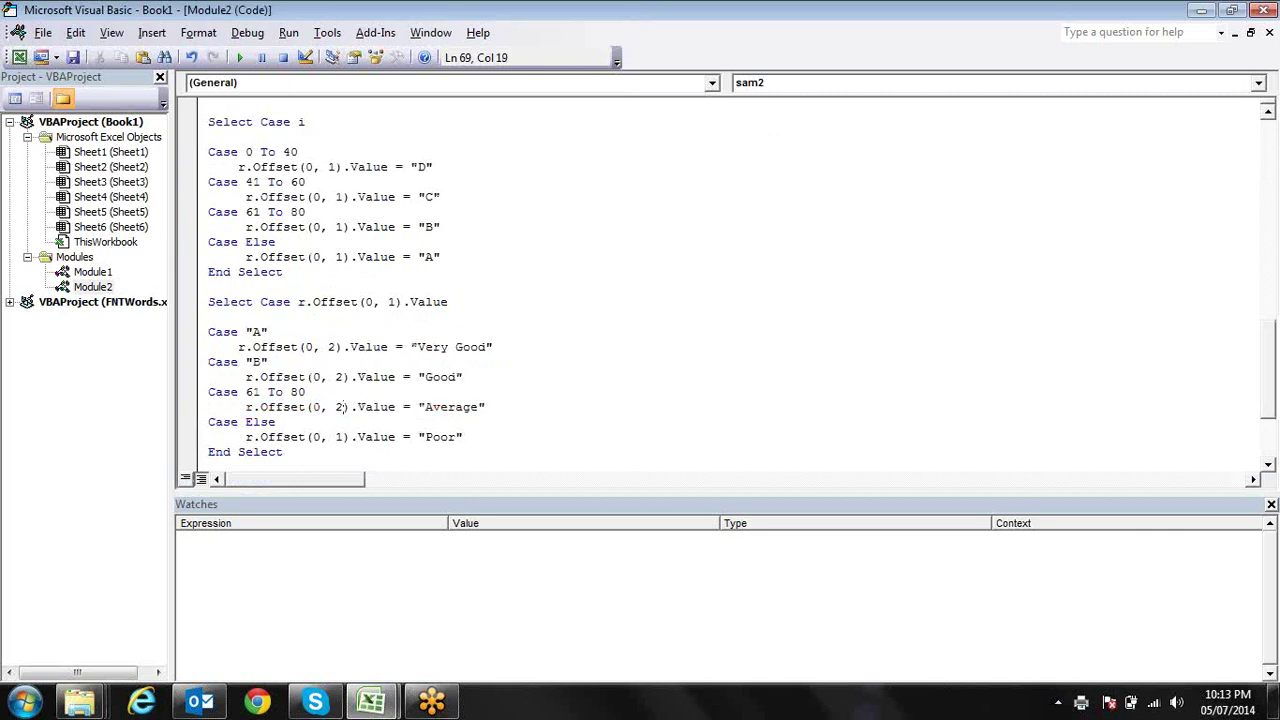
- Replace Case 61 To 80 with Case "C" and Case Else with Case "D"
key(Up)
key(shift+Left)
key(shift+Left)
key(shift+Left)
key(shift+Left)
key(shift+Left)
text("C")
key(End)
key(BackSpace)
key(BackSpace)
key(BackSpace)
key(BackSpace)
text("D")
key(Down)
key(Right)
- Clear the existing letter grades from column C on Sheet2
key(alt+Tab)
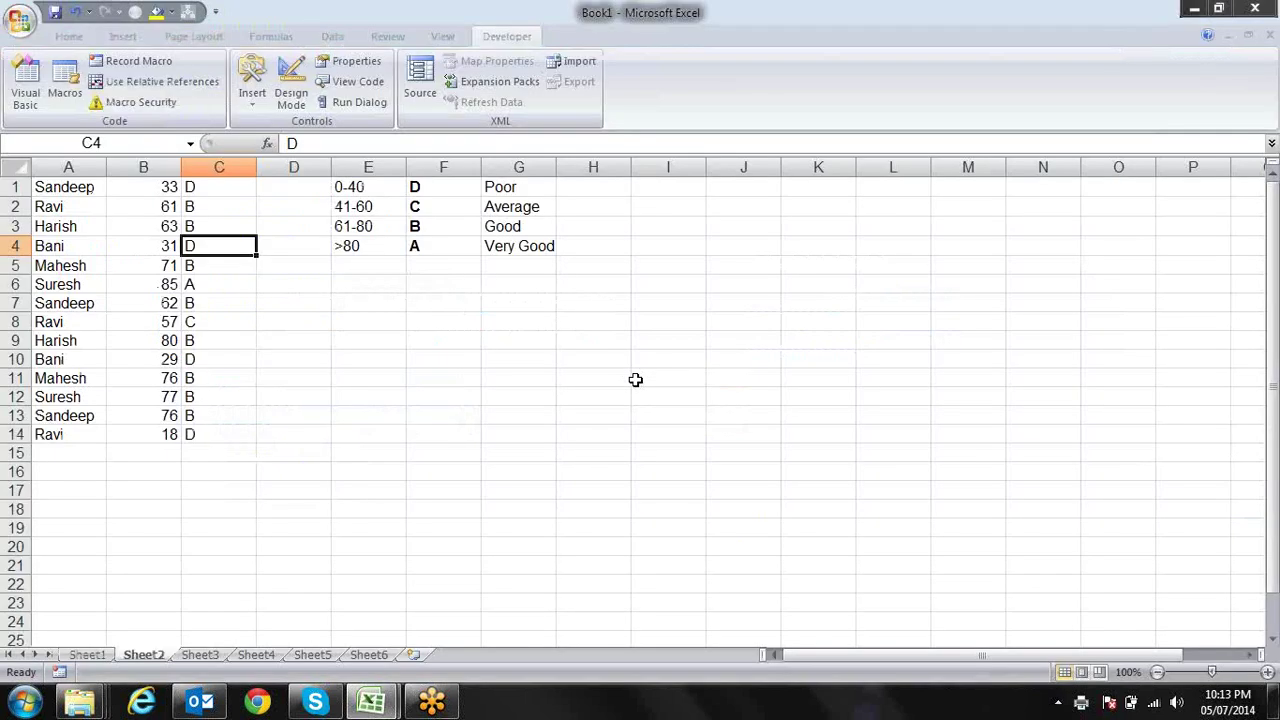
key(Up)
key(Up)
key(ctrl+shift+Down)
key(Delete)
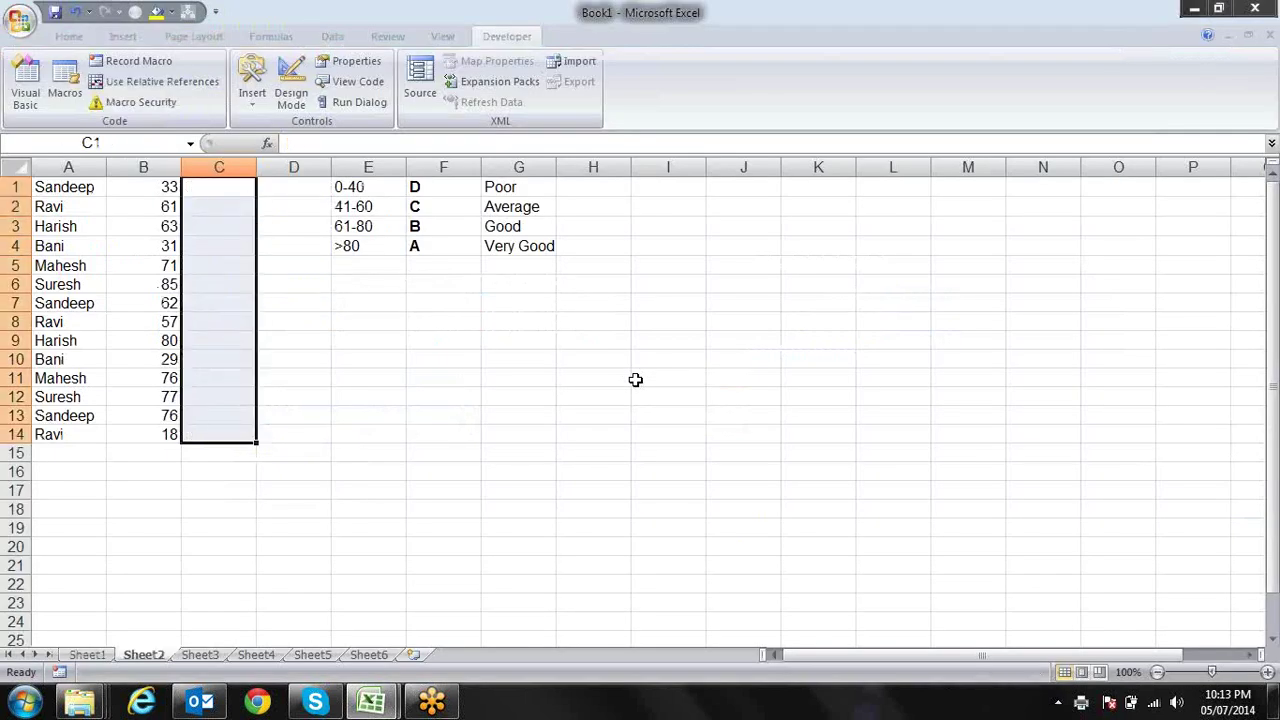
key(Right)
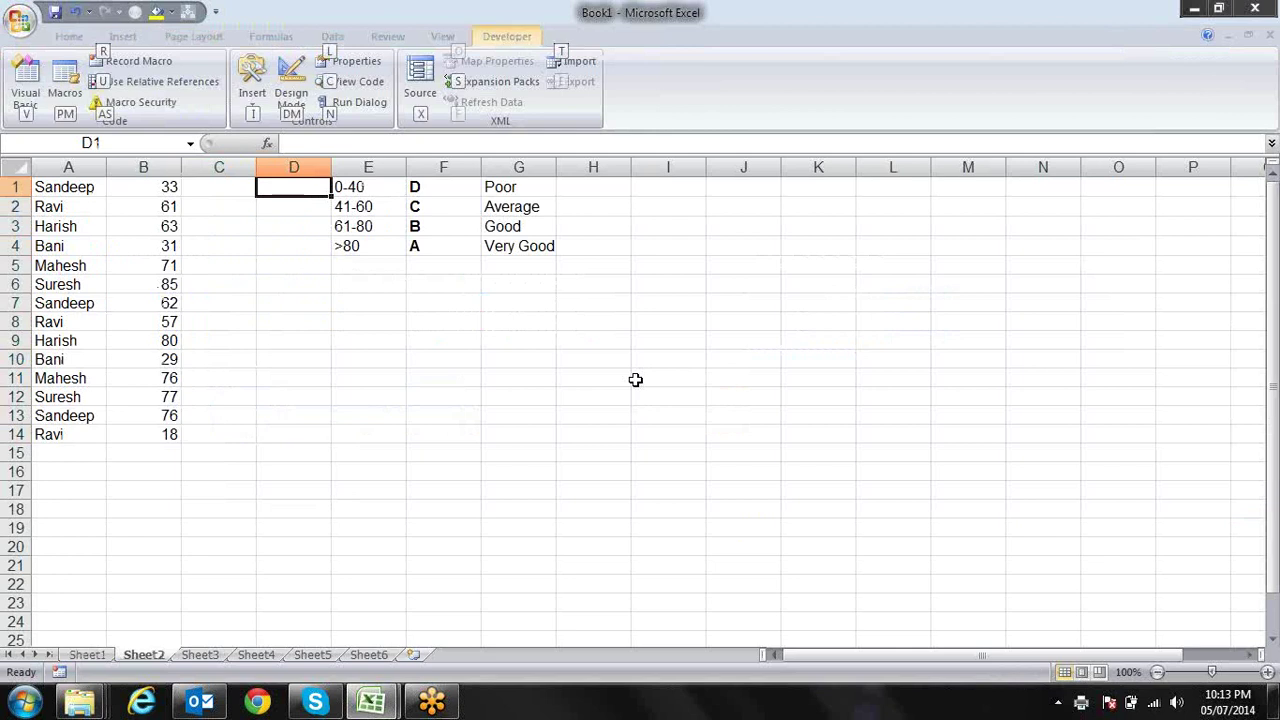
- Open the sam2 macro's Module2 code from the Alt+F8 Macro list
key(alt+F8)
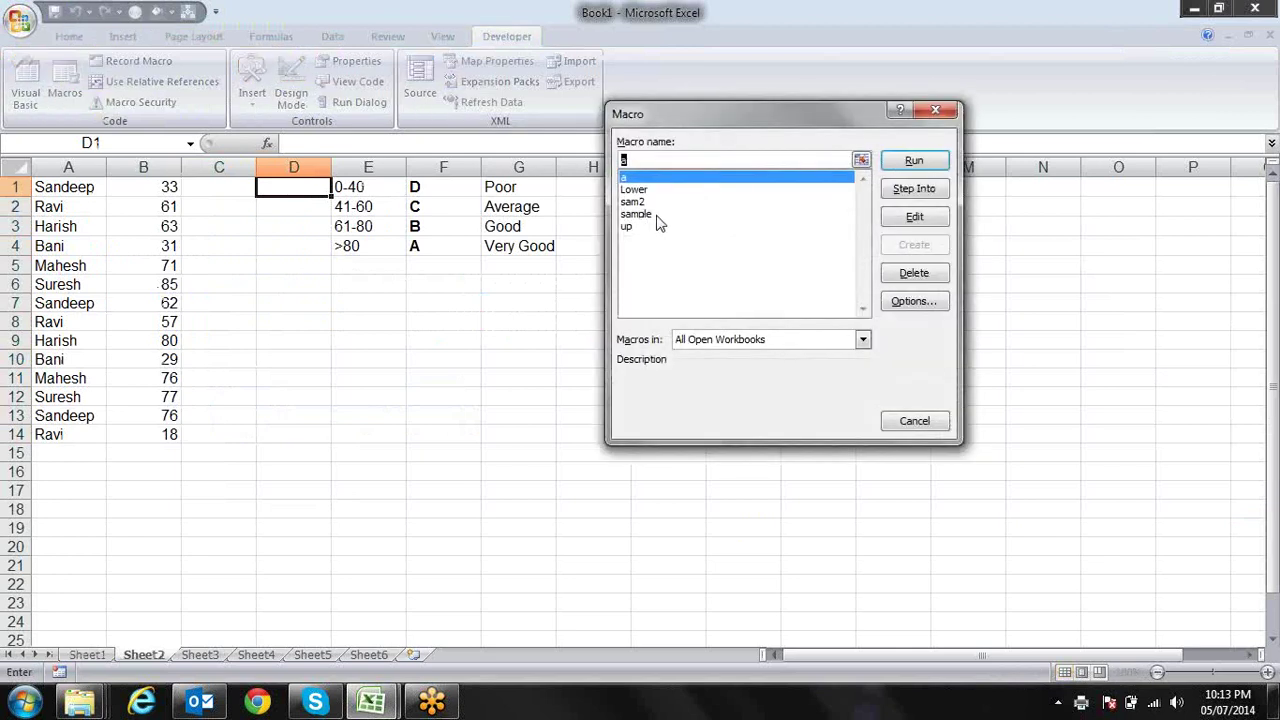
double_click(638, 203)
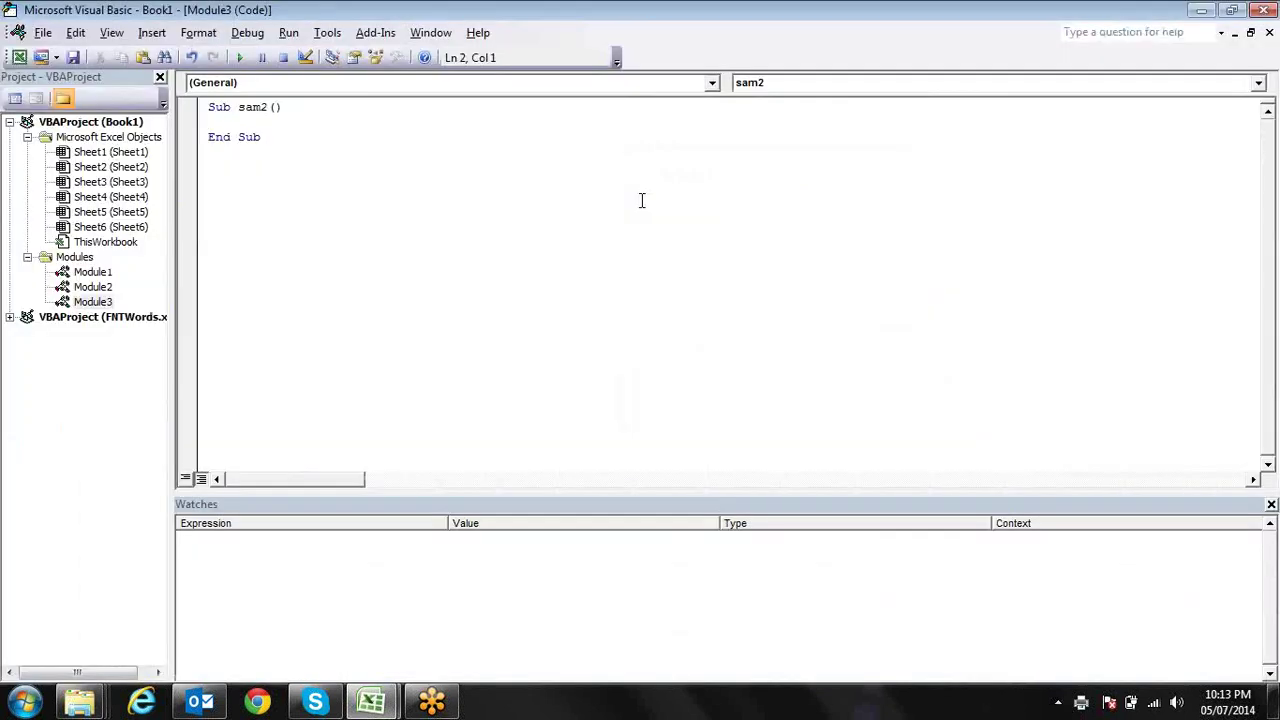
key(alt+F11)
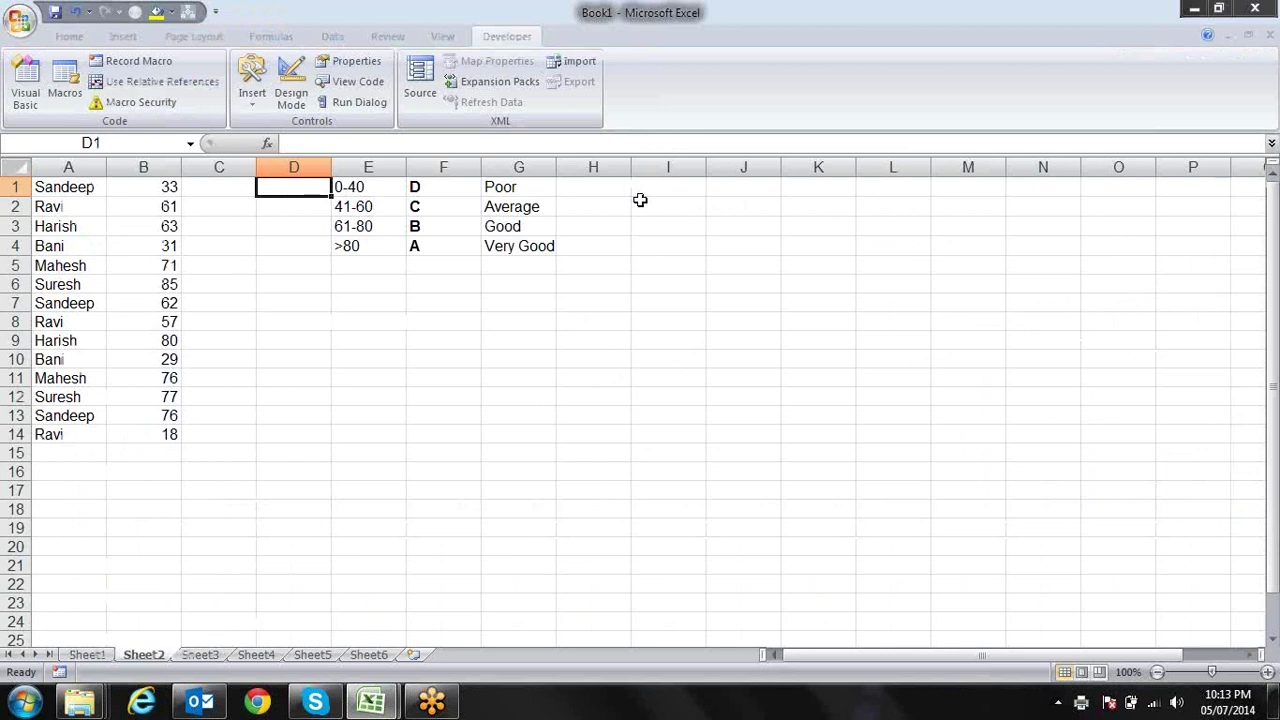
key(alt+F11)
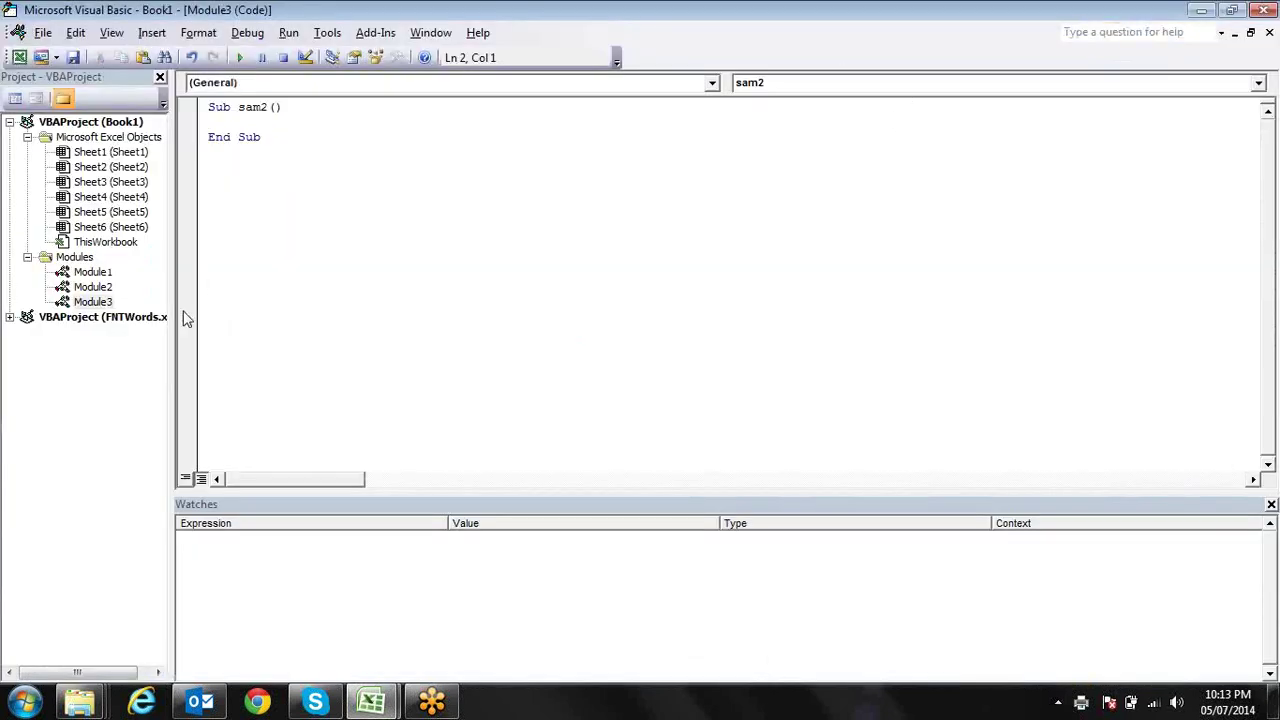
double_click(108, 289)
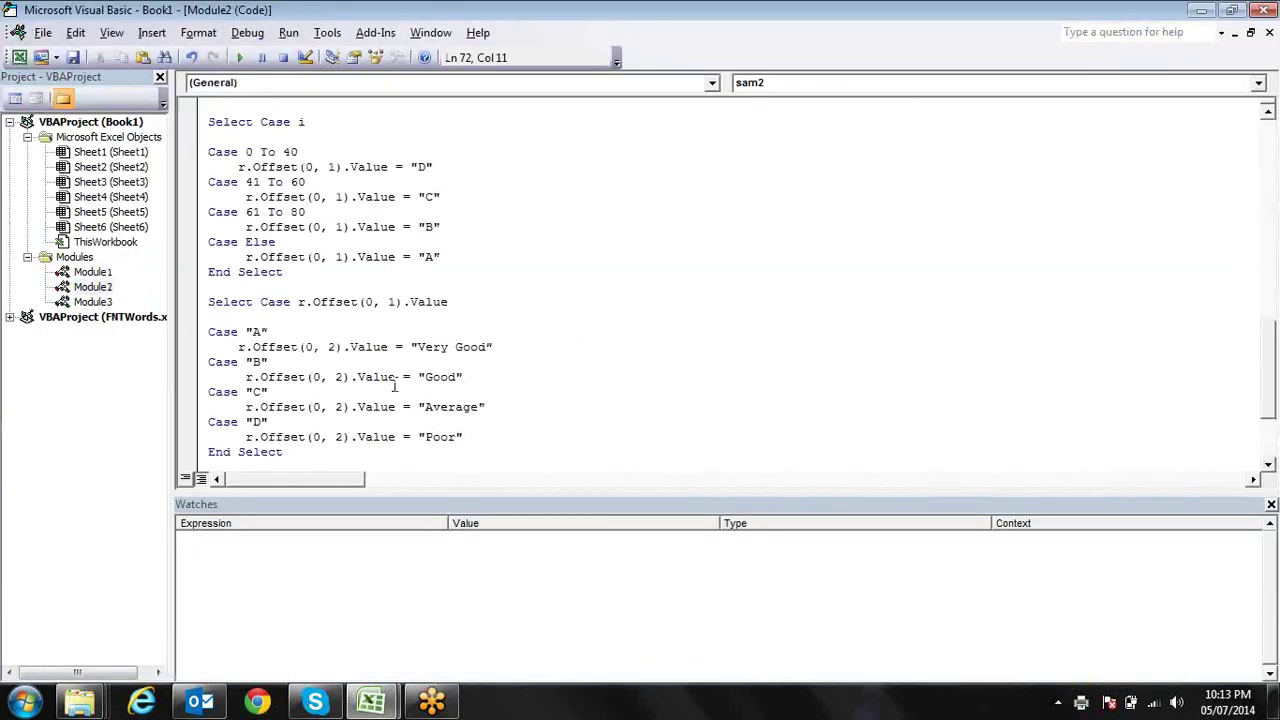
- Place the cursor inside sam2 and select cell C1 on Sheet2 as the start cell
key(Return)
key(Up)
key(Up)
key(Up)
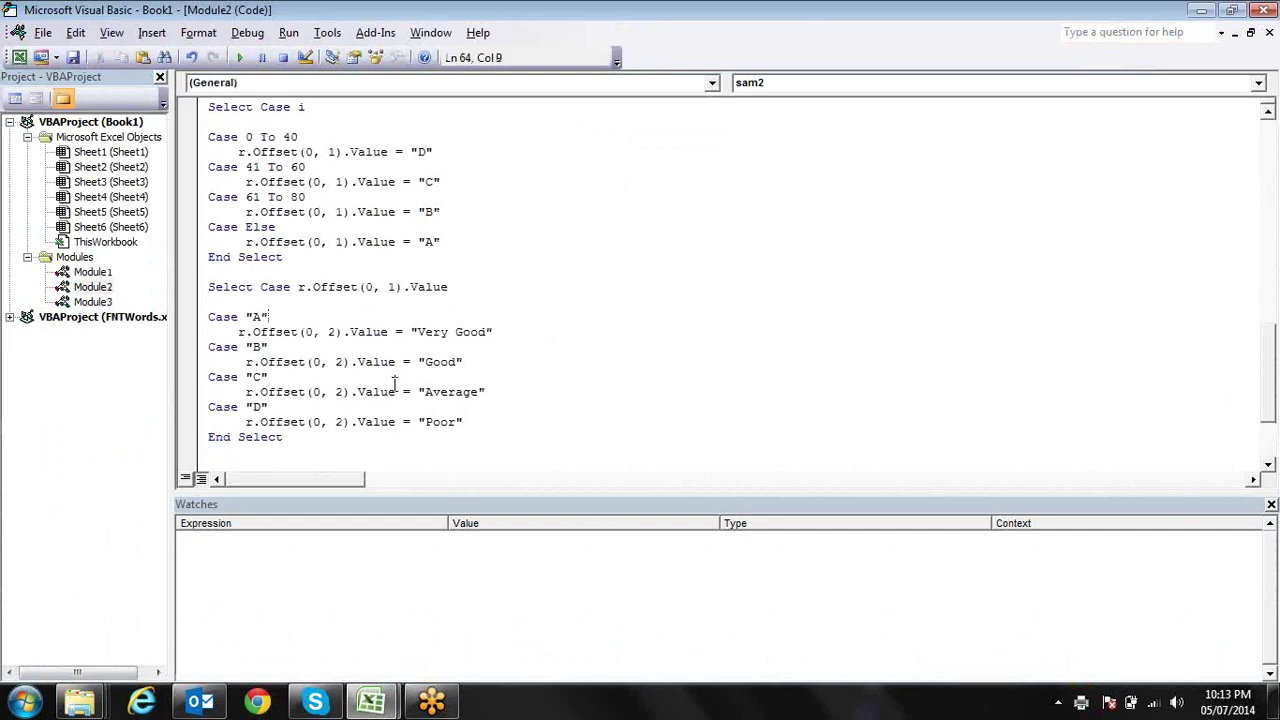
key(Up)
key(Up)
key(Up)
key(Up)
key(Up)
key(Up)
key(Up)
key(Up)
key(Up)
key(Up)
key(Down)
key(Down)
key(Down)
key(alt+F11)
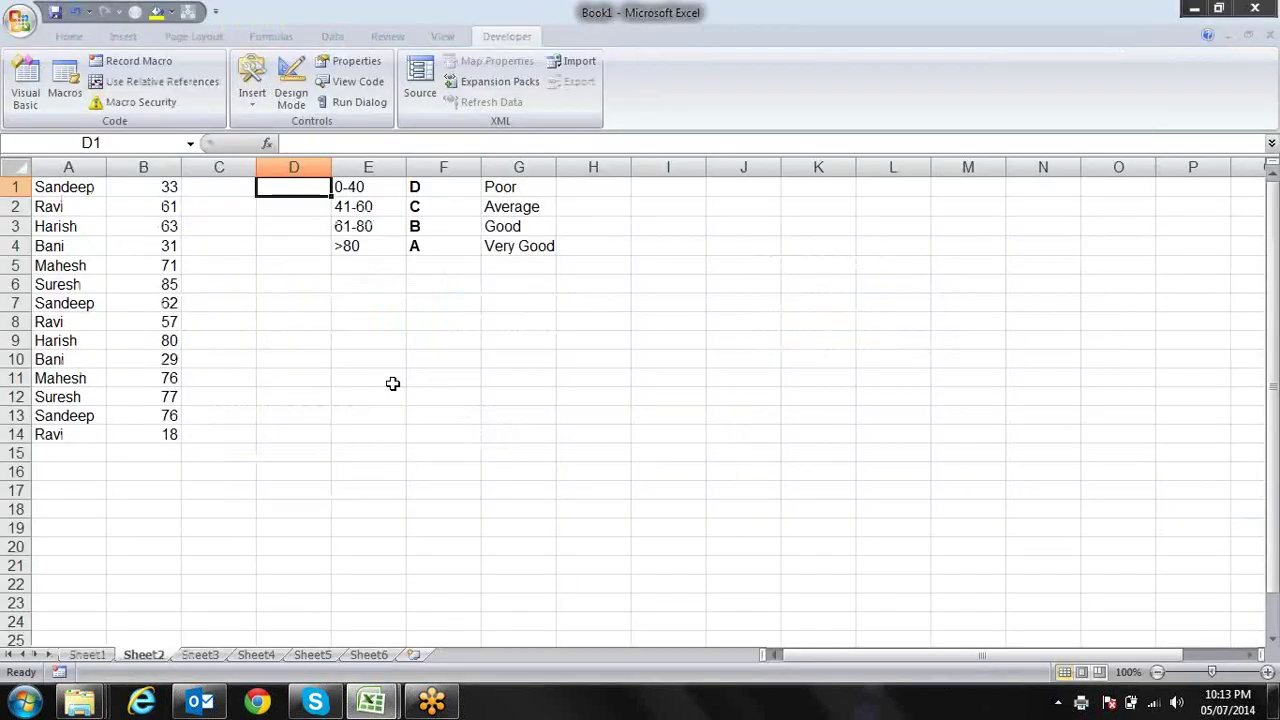
click(238, 186)
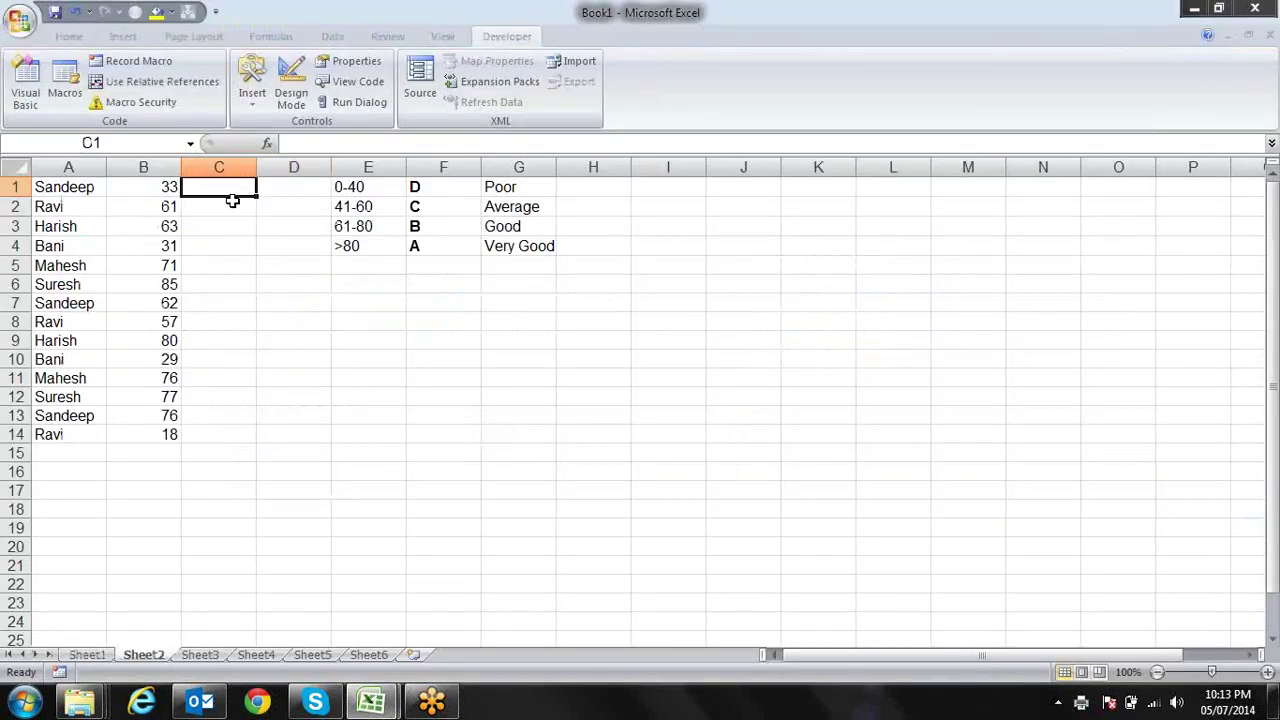
key(alt+F11)
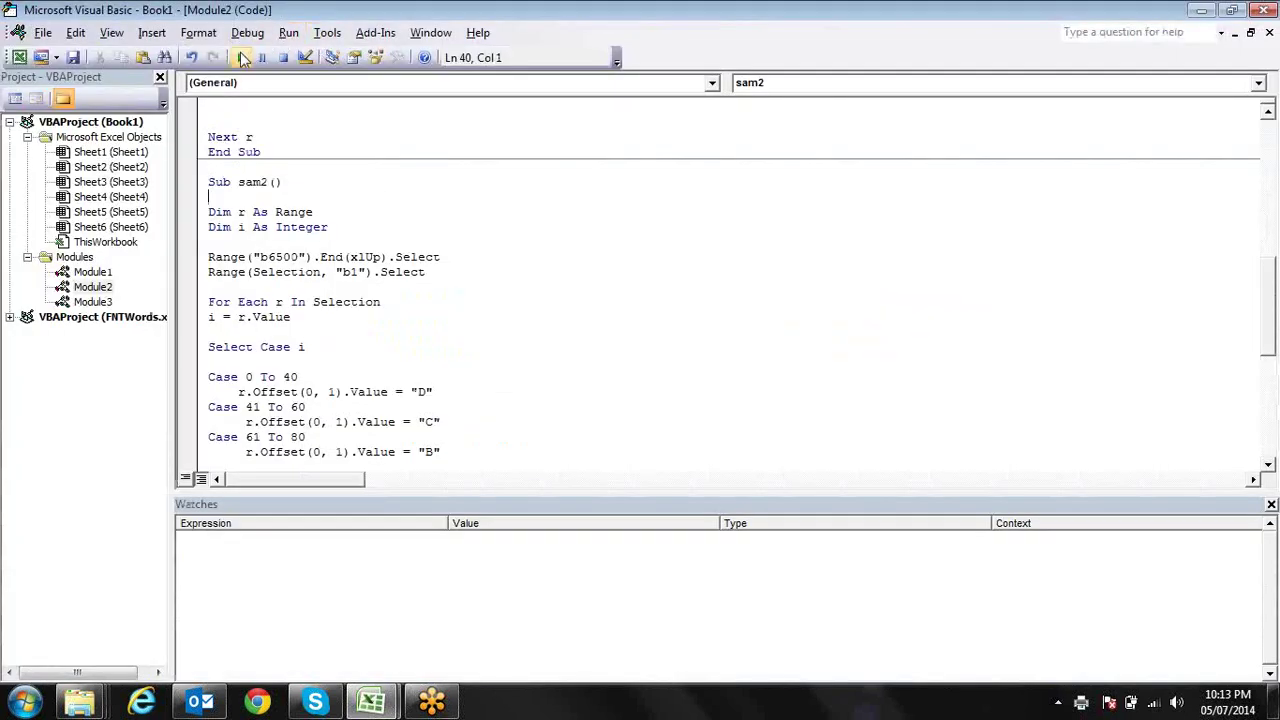
- Run sam2, review the new column D ratings on Sheet2, and return to the code
key(alt+F11)
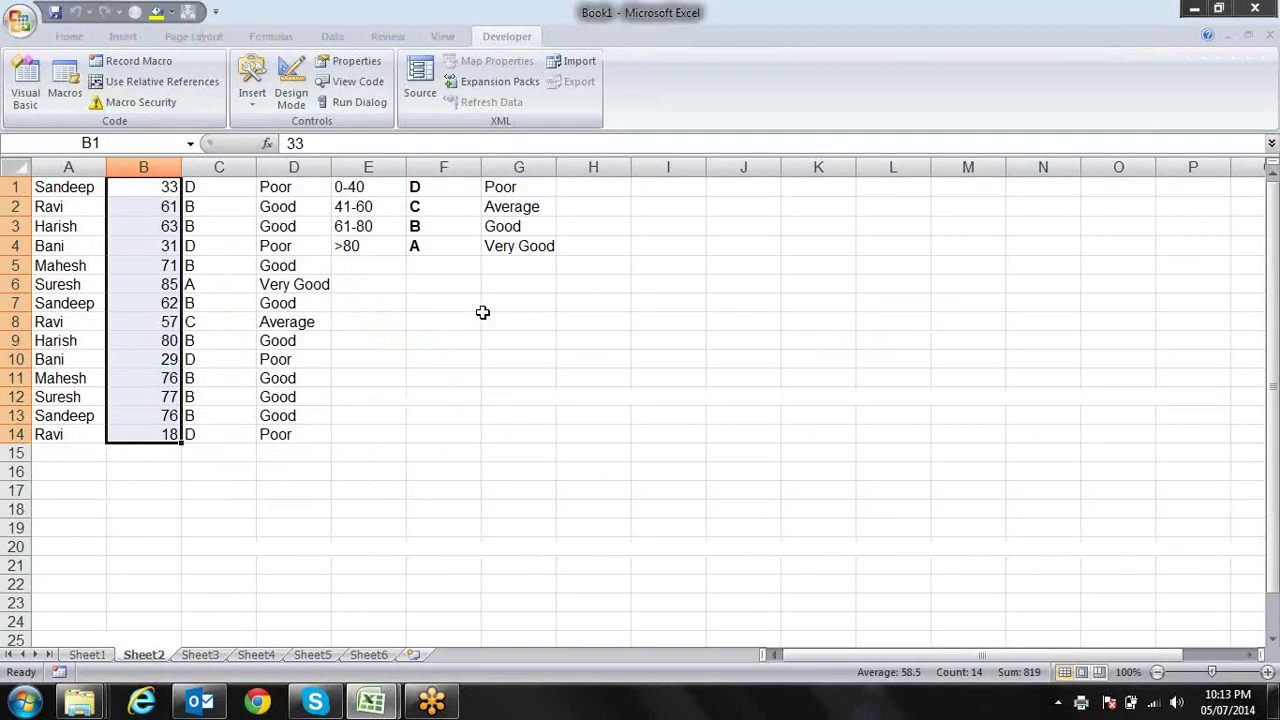
key(Right)
key(Right)
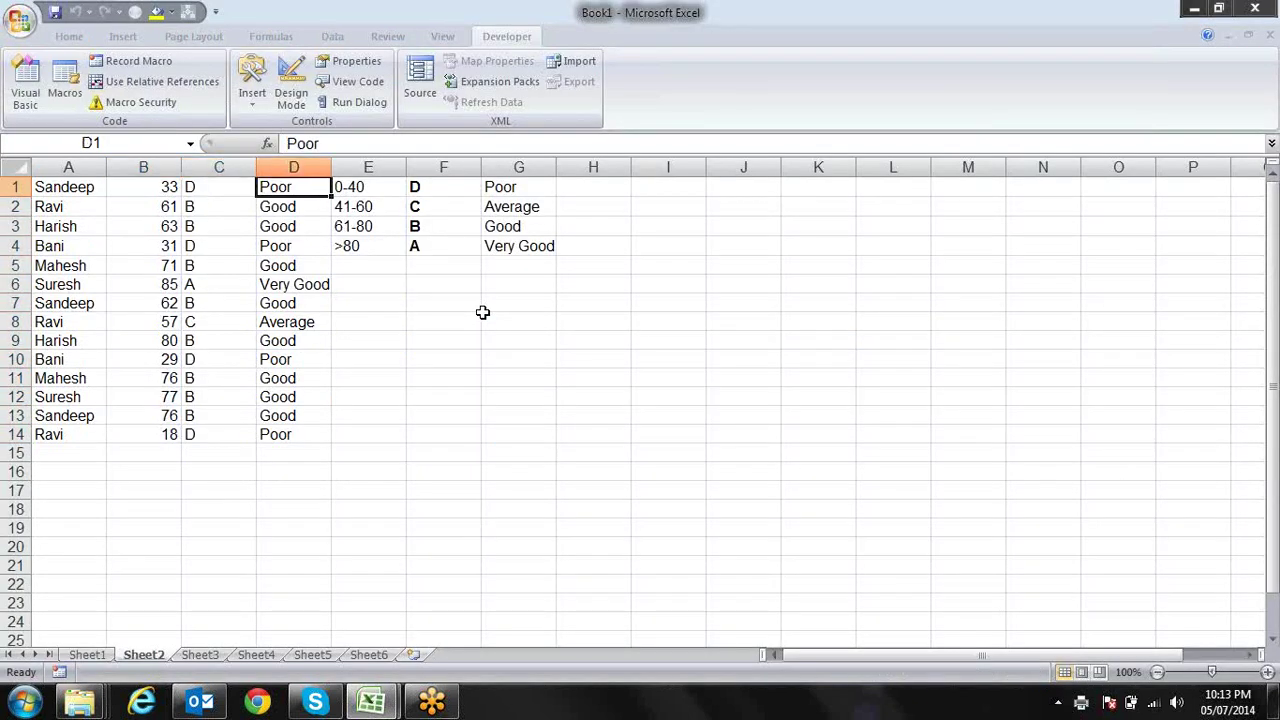
key(Down)
key(Down)
key(Down)
key(Down)
key(Down)
key(Down)
key(Down)
key(Down)
key(Down)
key(Down)
key(Down)
key(Down)
key(Down)
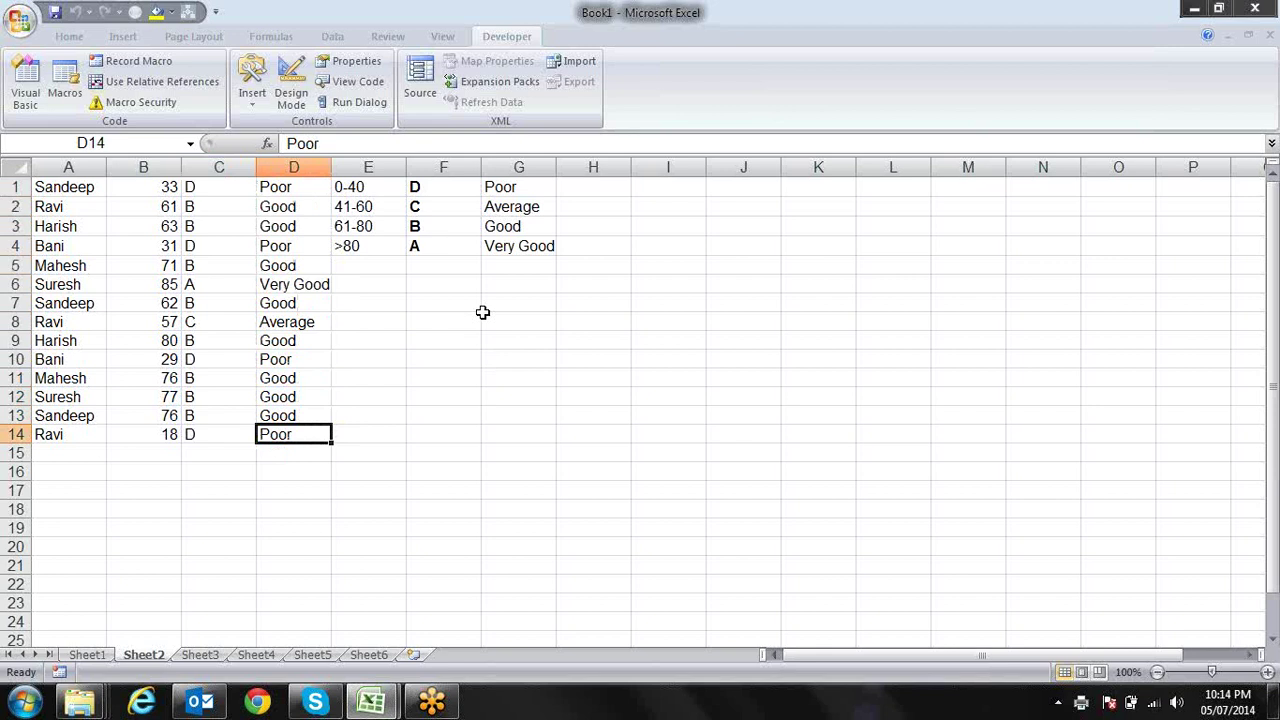
key(alt+F11)
key(Down)
key(Down)
key(Down)
key(End)
key(Down)
key(Down)
key(Down)
key(Down)
key(Down)
key(Down)
key(Down)
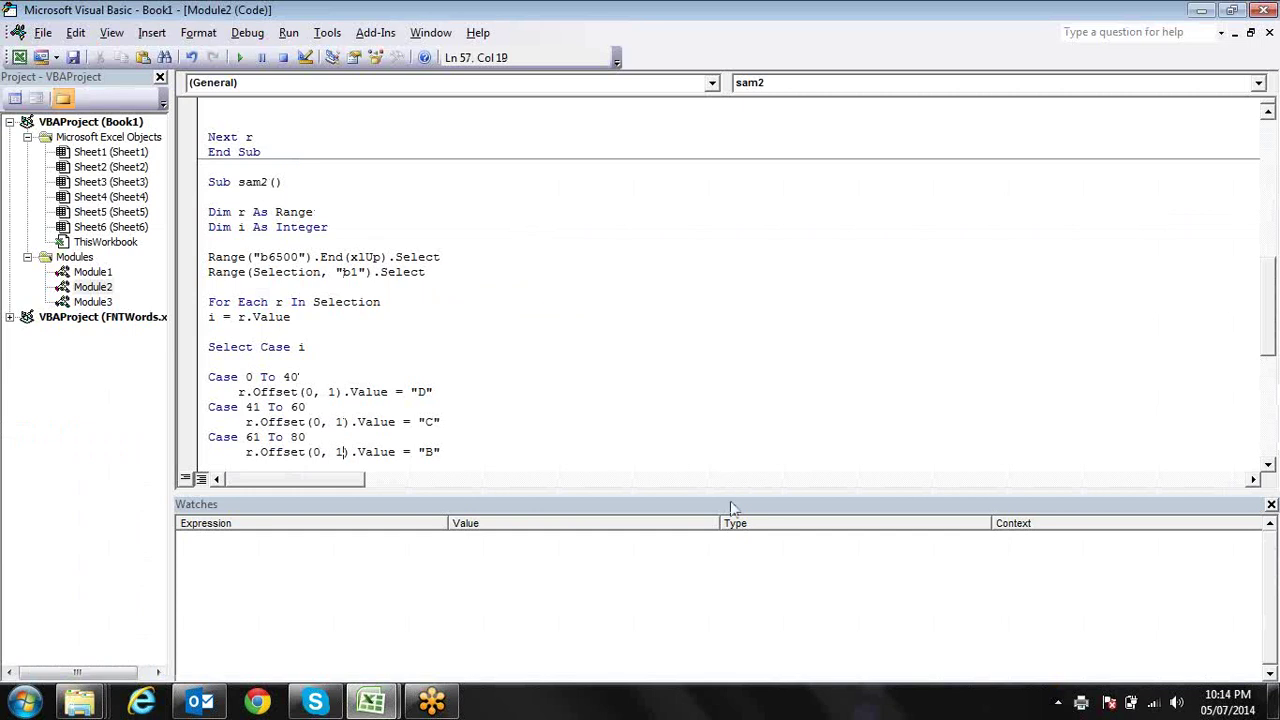
- Drag the Watches splitter down and review both Select Case blocks in sam2
drag(711, 492, 724, 705)
key(Up)
key(Up)
key(Up)
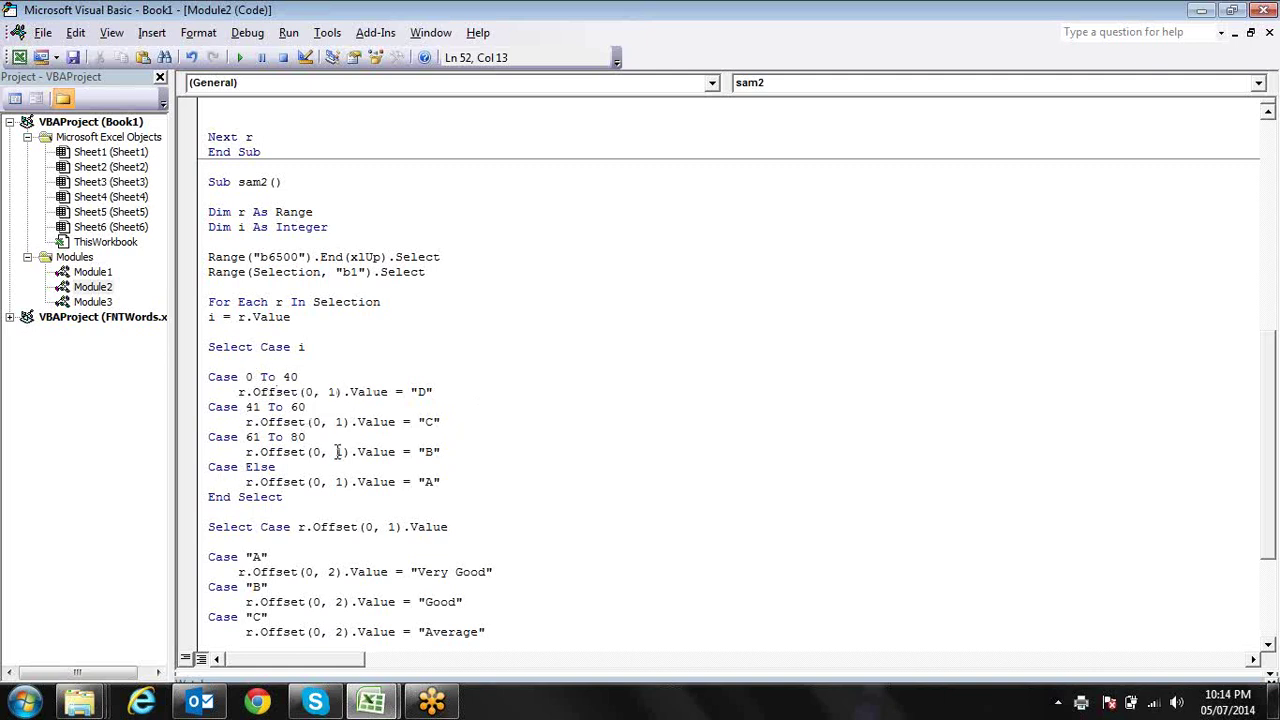
key(Down)
key(Down)
key(Down)
key(Down)
key(Down)
key(Down)
key(Down)
key(Down)
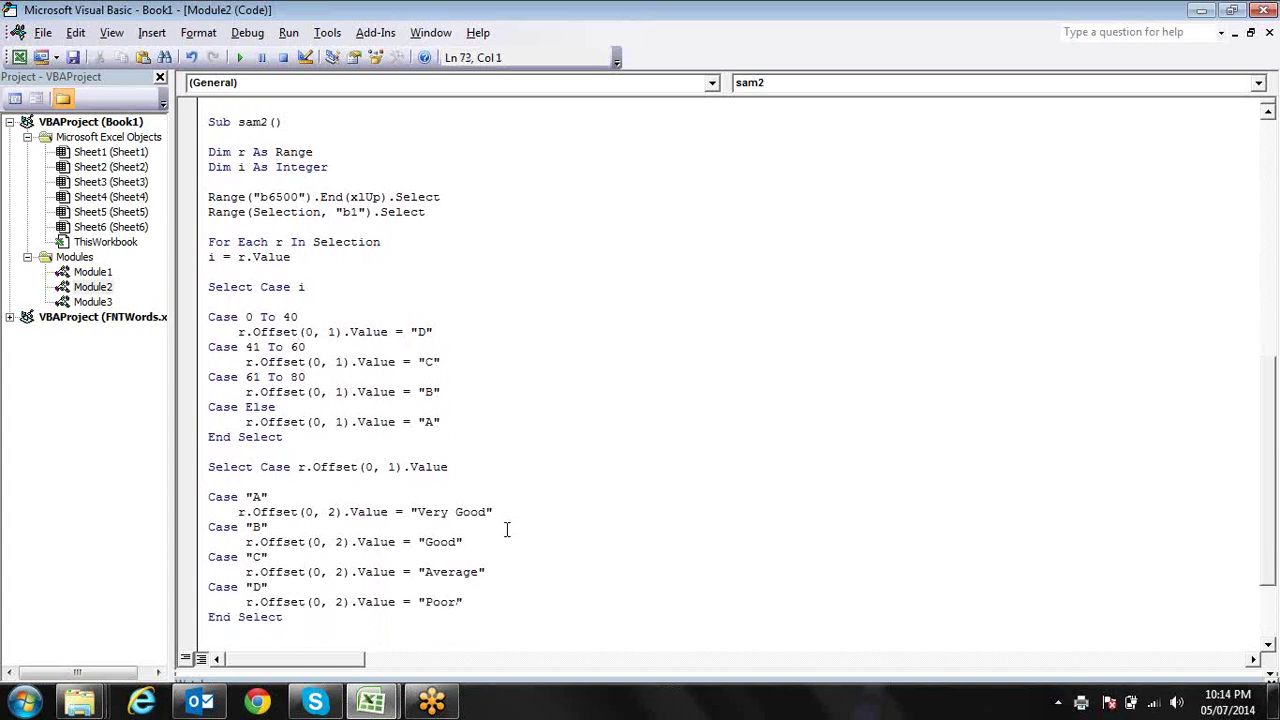
key(Down)
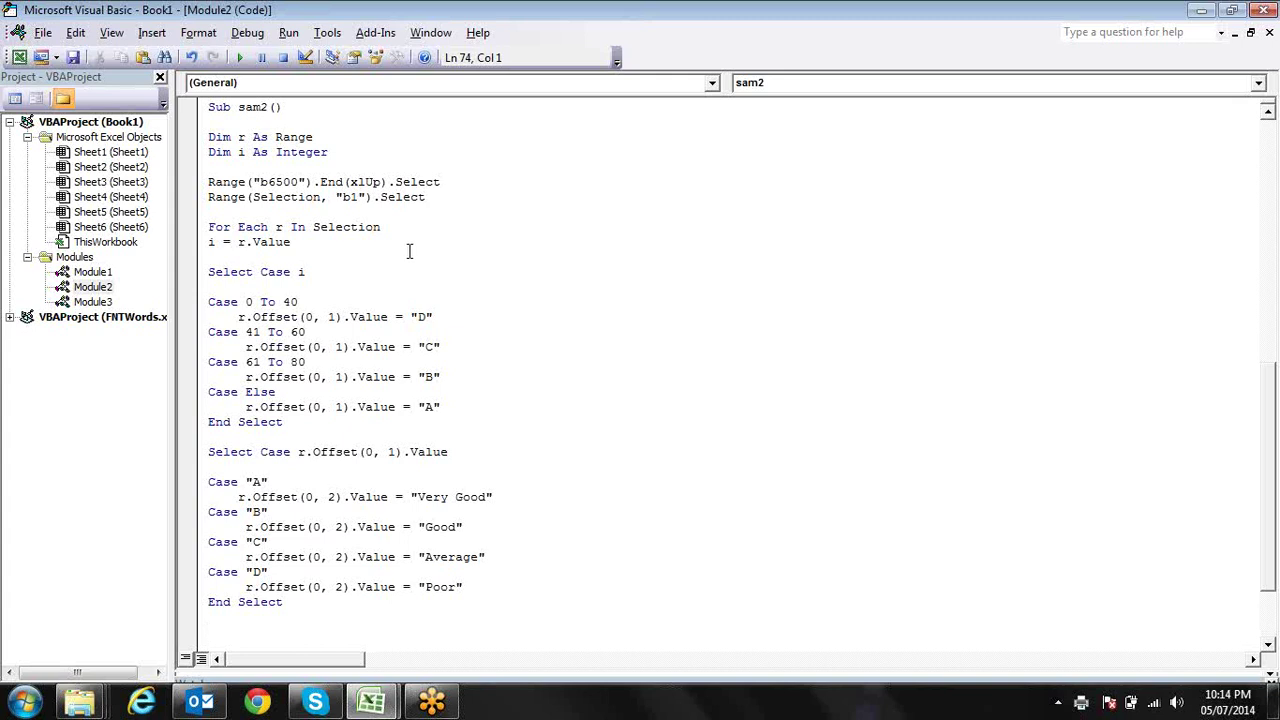
click(397, 137)
- Delete the grades and ratings in columns C and D, rows 1–13, then return to sam2
key(alt+Tab)
drag(305, 187, 347, 406)
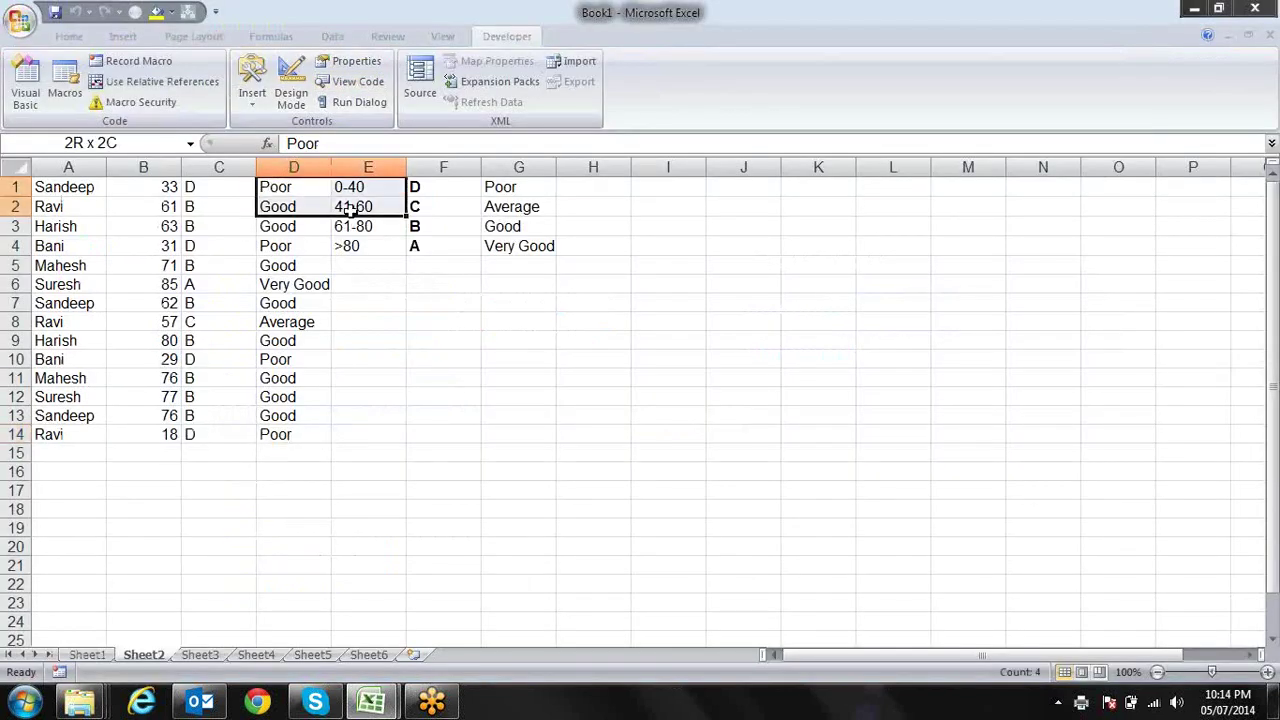
drag(185, 187, 279, 432)
key(Delete)
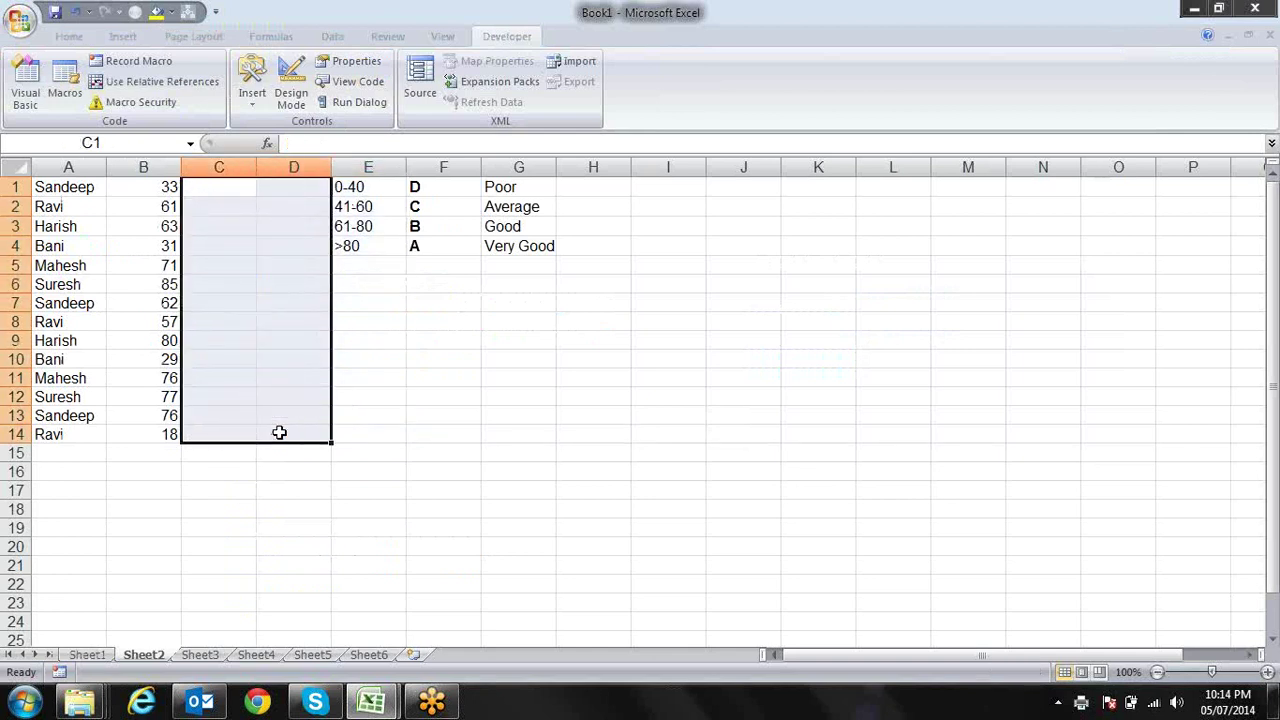
key(Down)
key(Up)
key(alt+F11)
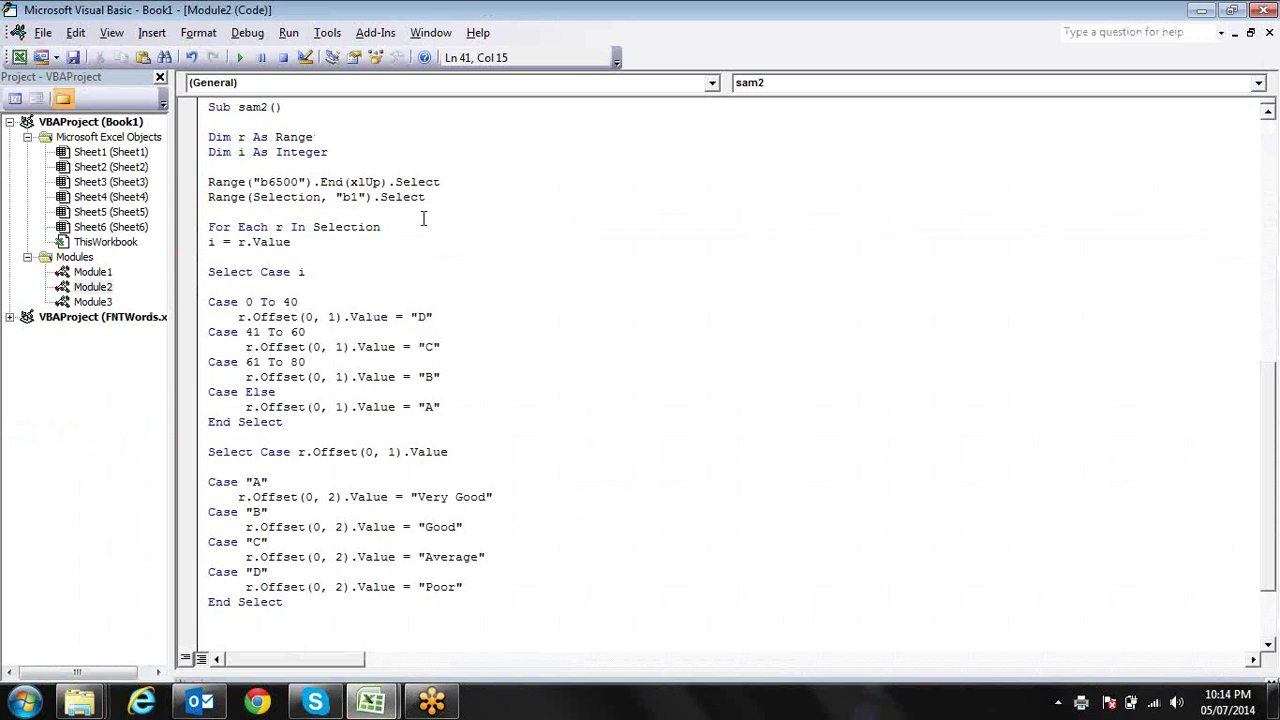
- Start Debug > Step Into on sam2, checking the column B score selection on Sheet2
click(293, 36)
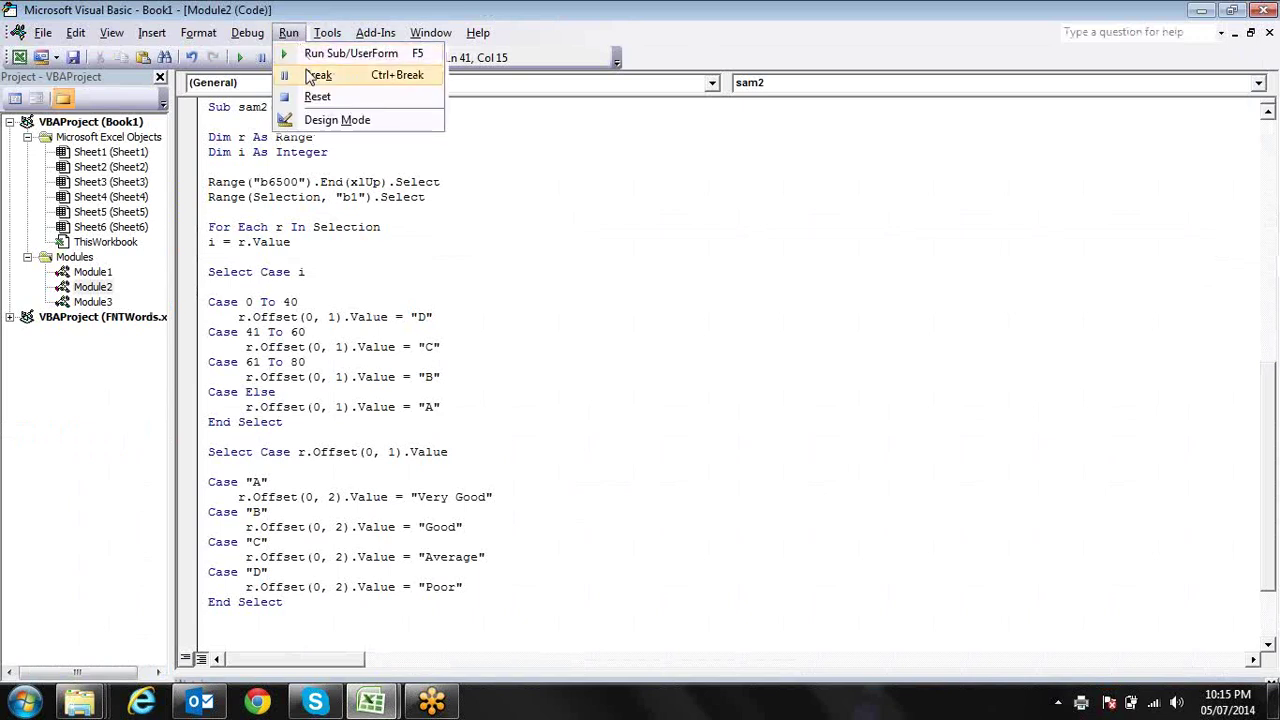
mouse_move(247, 33)
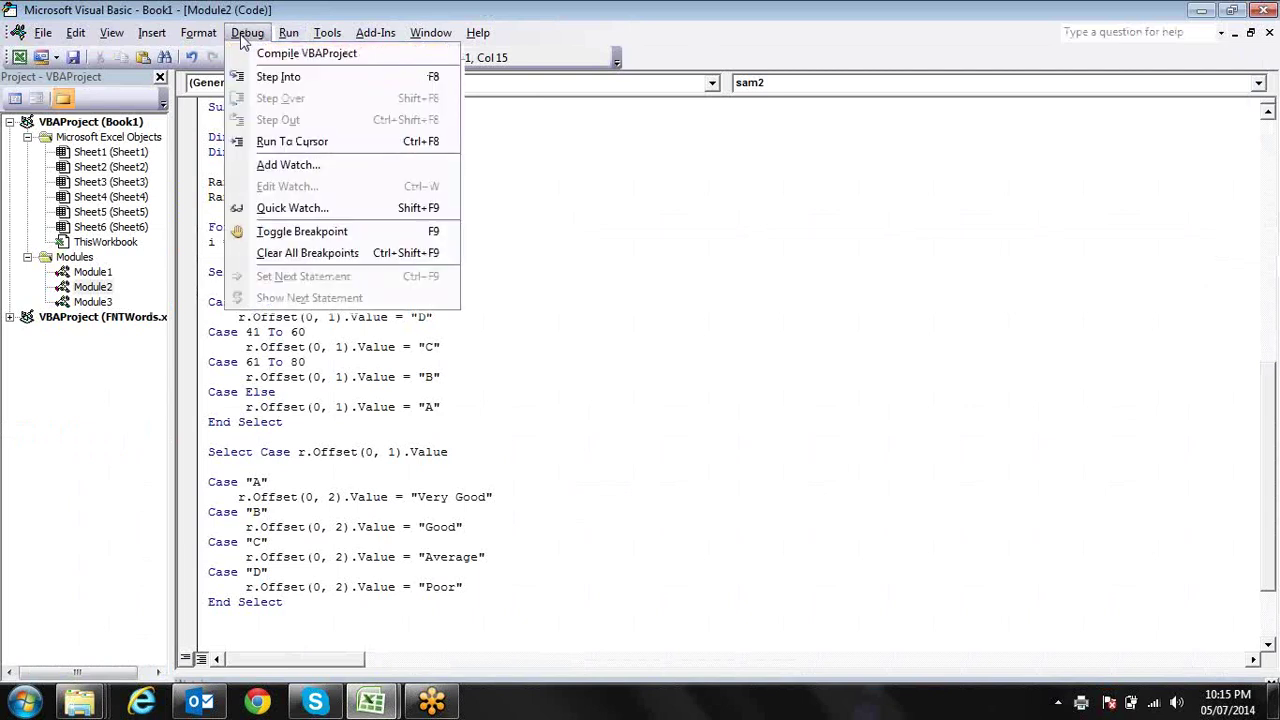
click(278, 80)
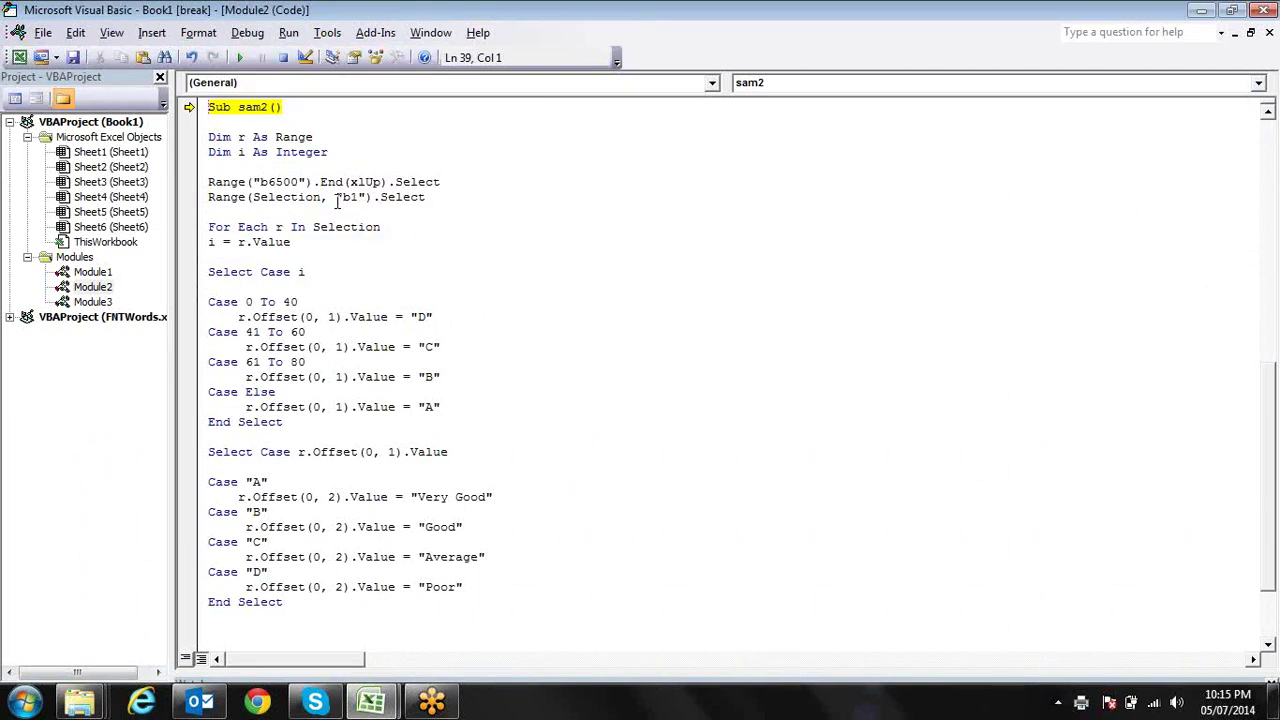
key(F8)
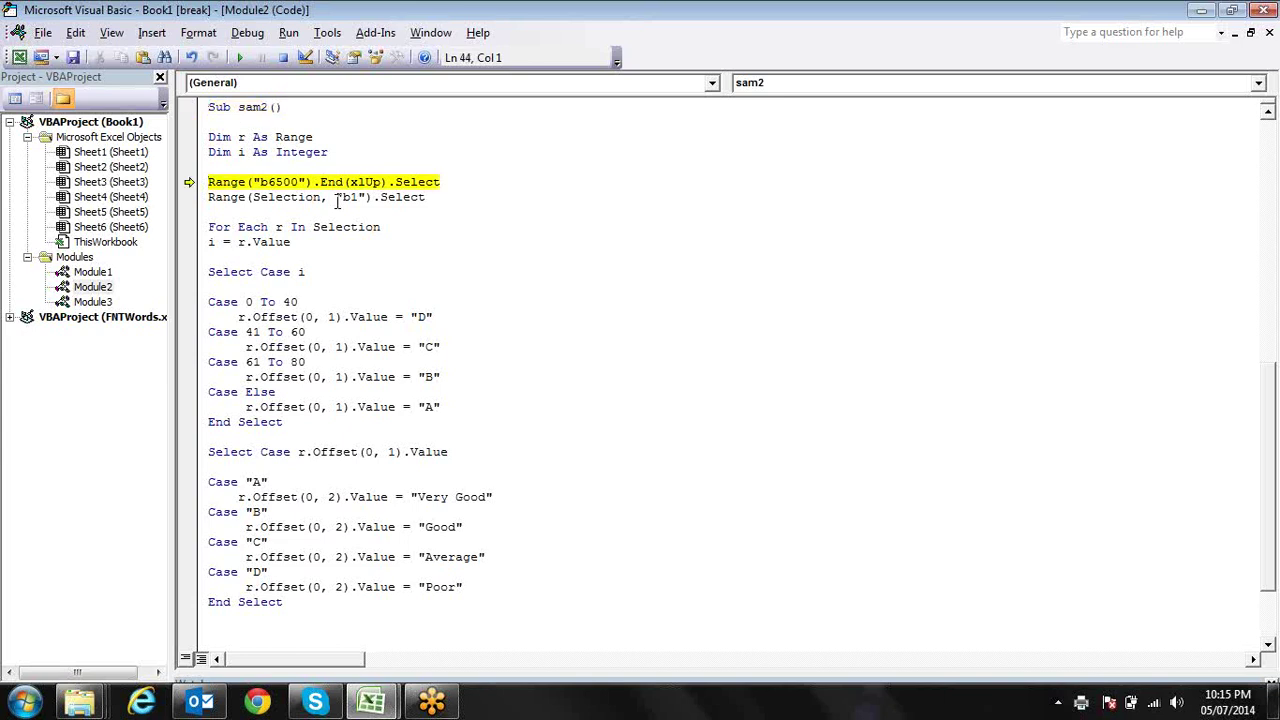
key(alt+F11)
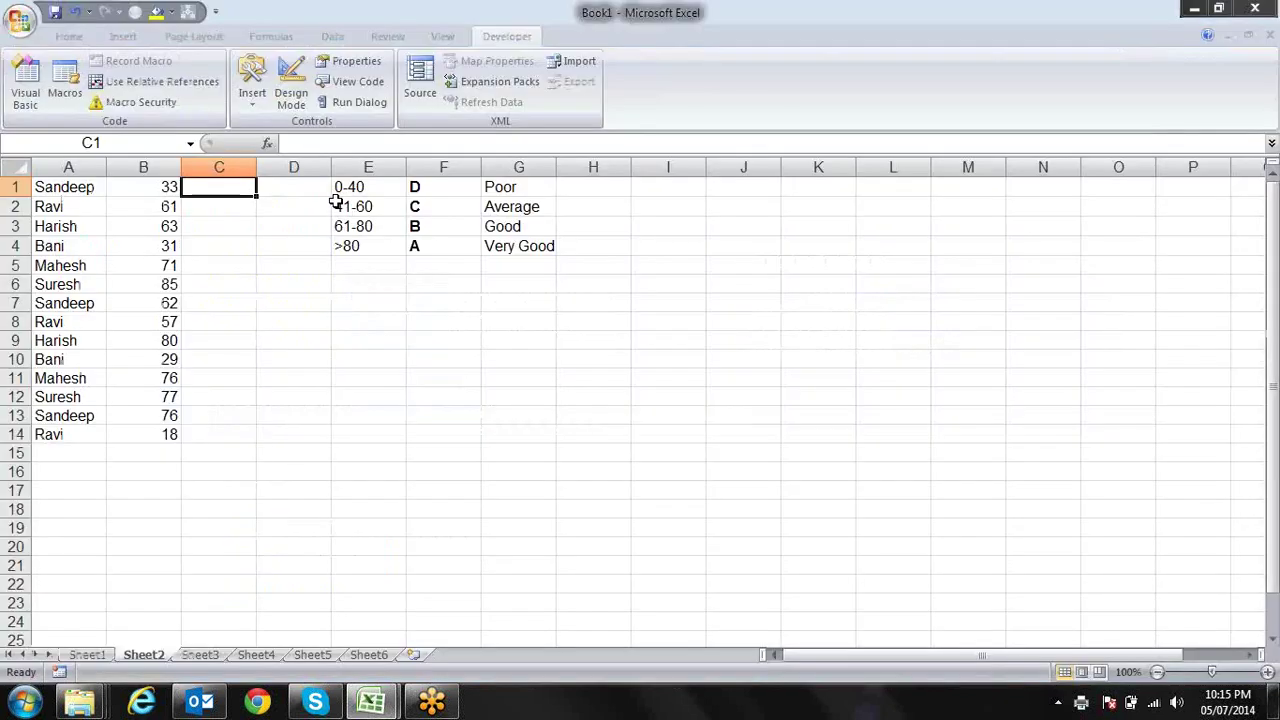
key(alt+Tab)
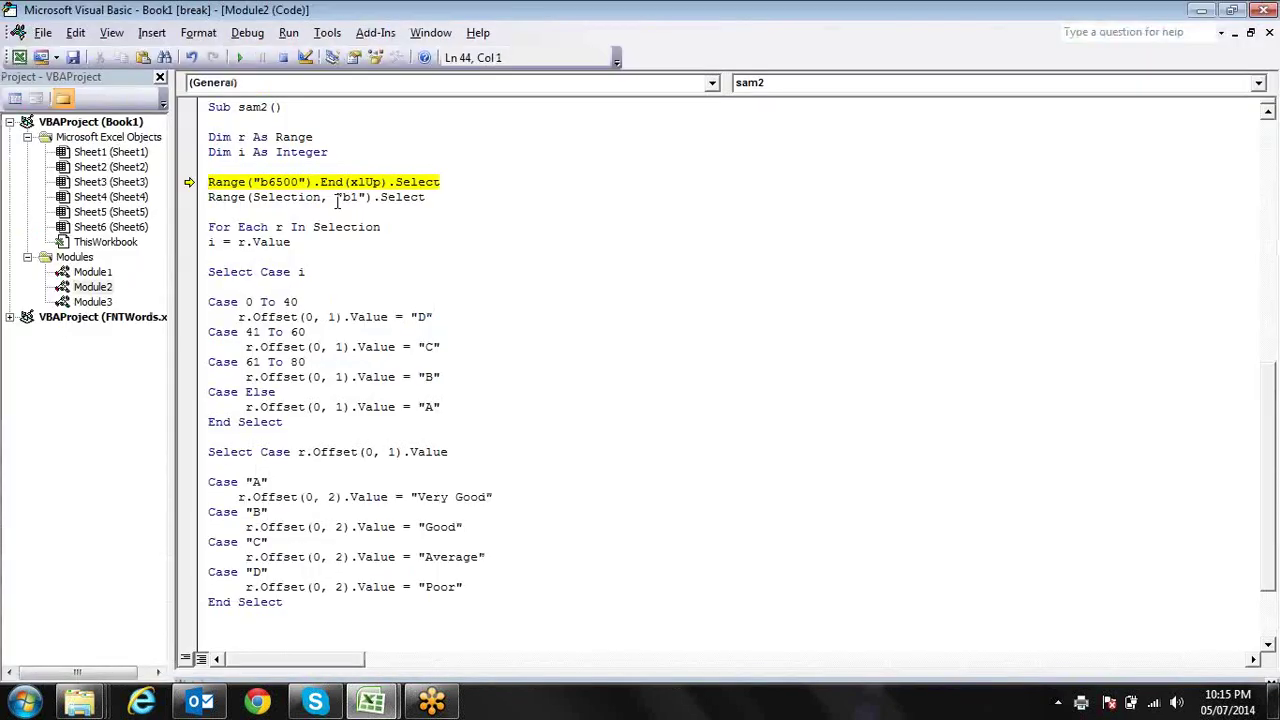
key(F8)
key(alt+F11)
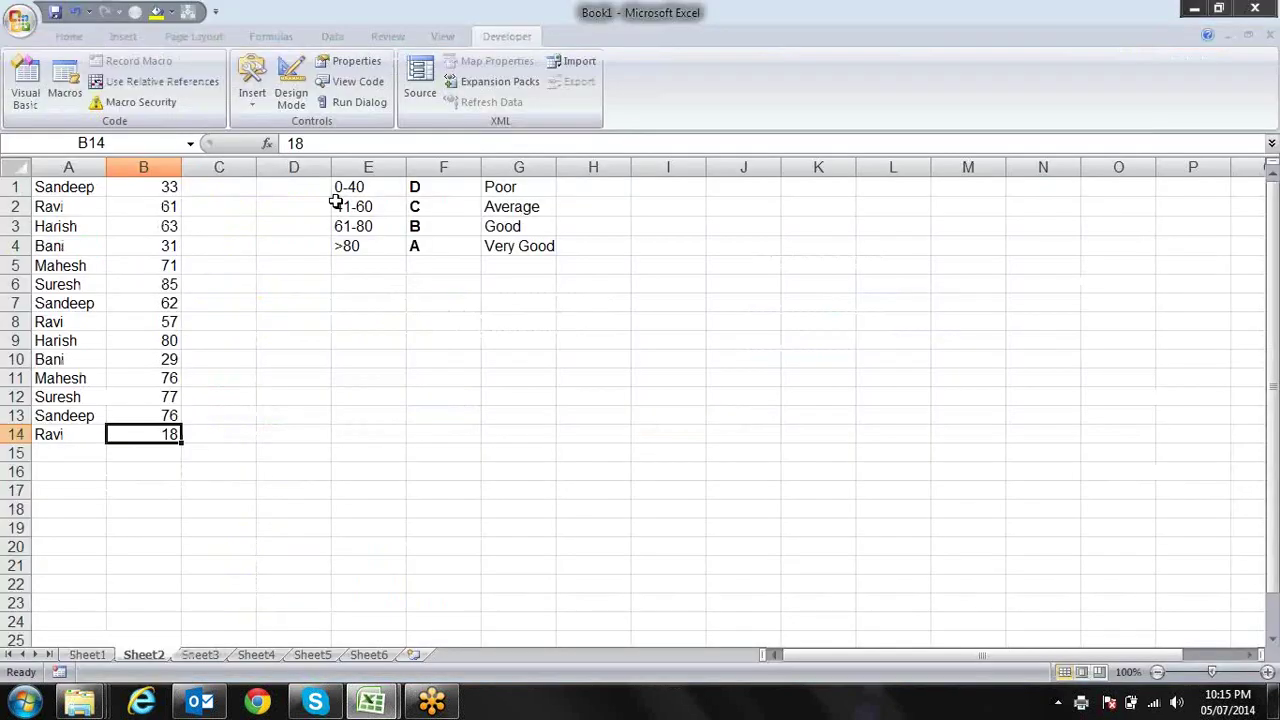
key(alt+F11)
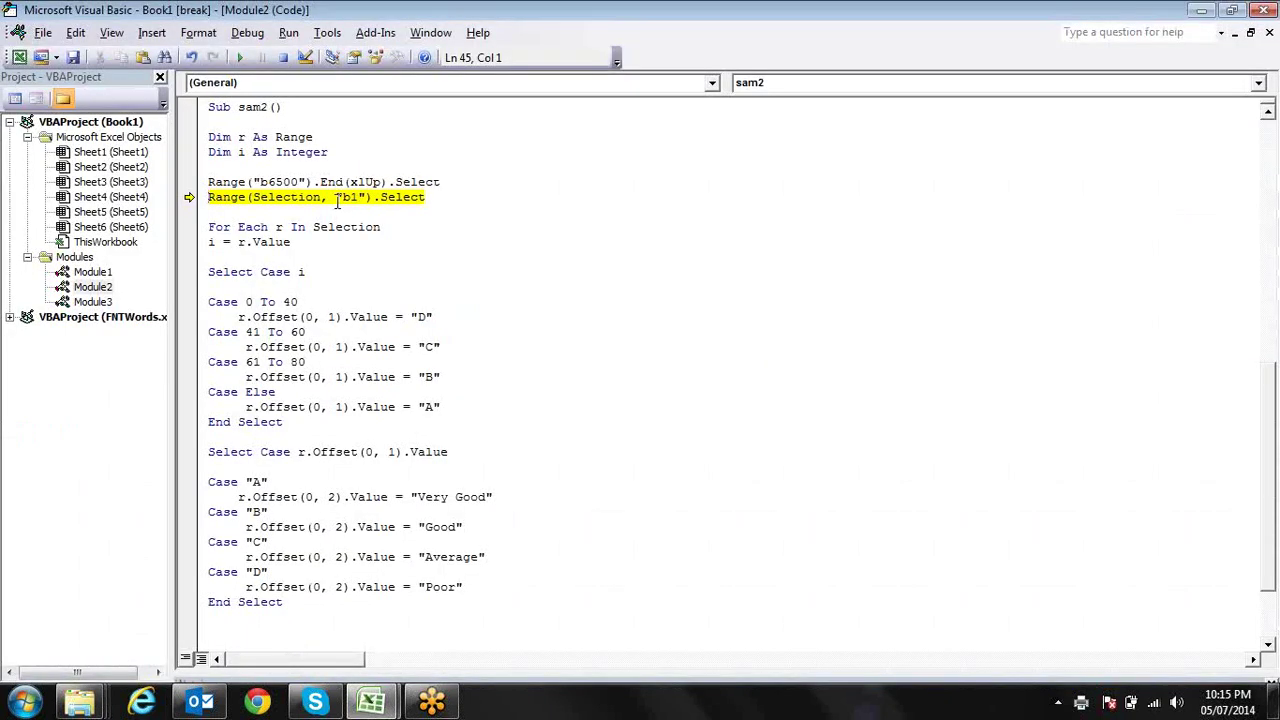
key(F8)
key(alt+Tab)
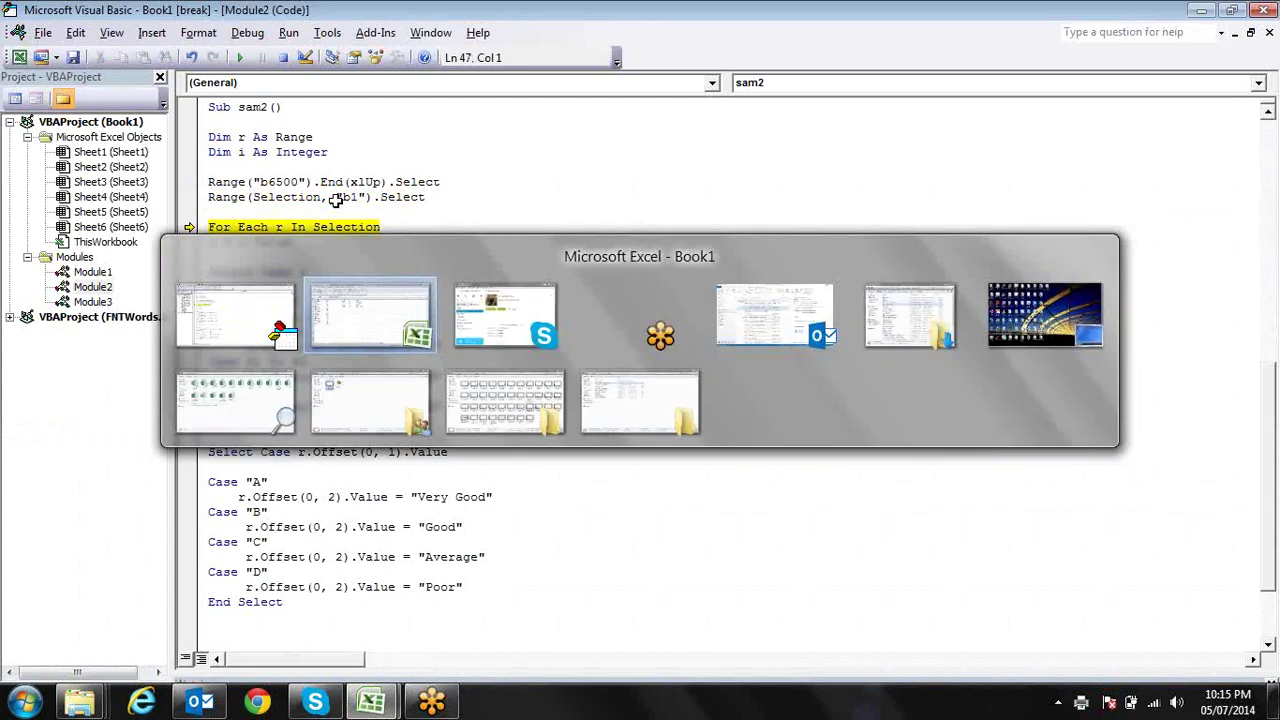
key(alt+F11)
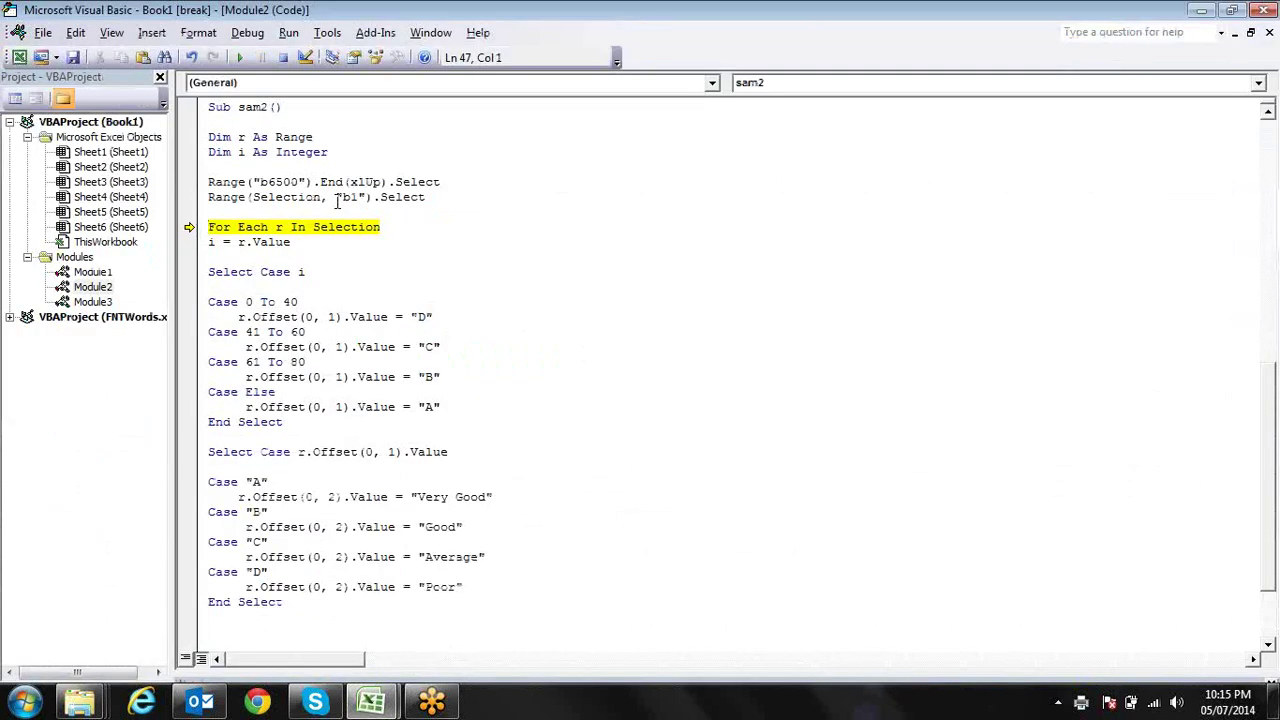
- Step through the loop to the 0 To 40 test, writing grade D beside the first score
key(F8)
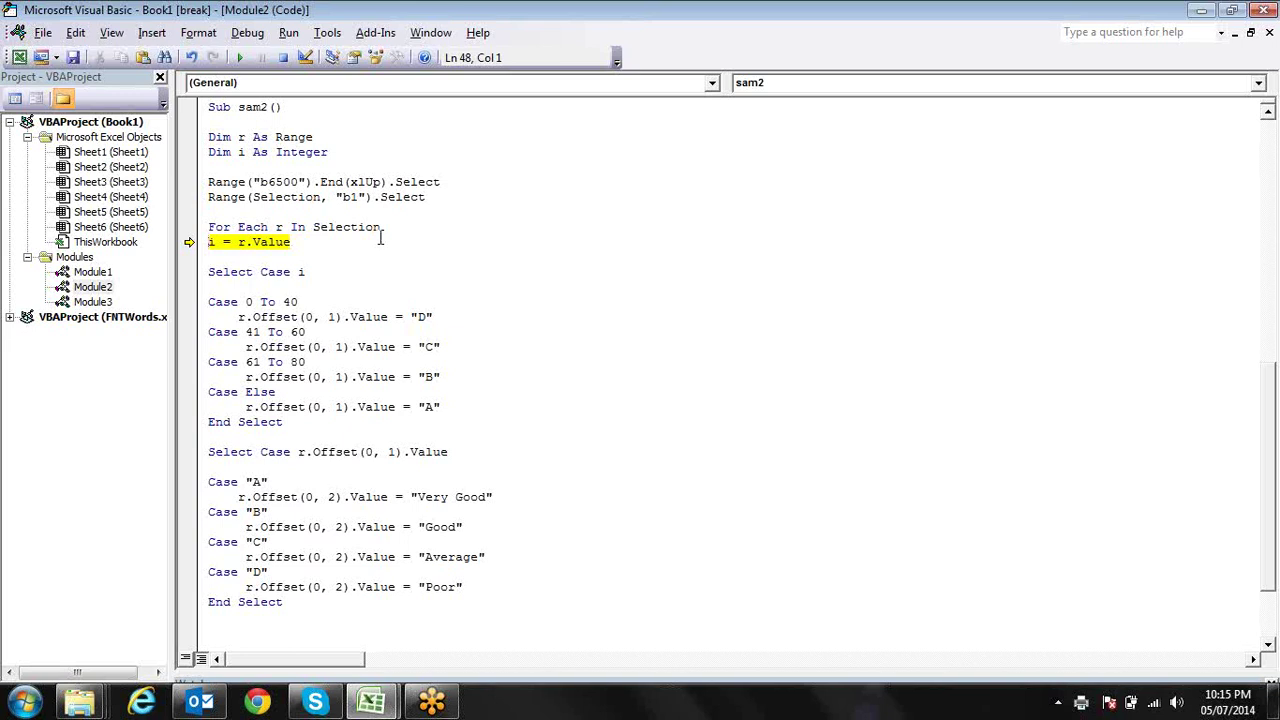
key(F8)
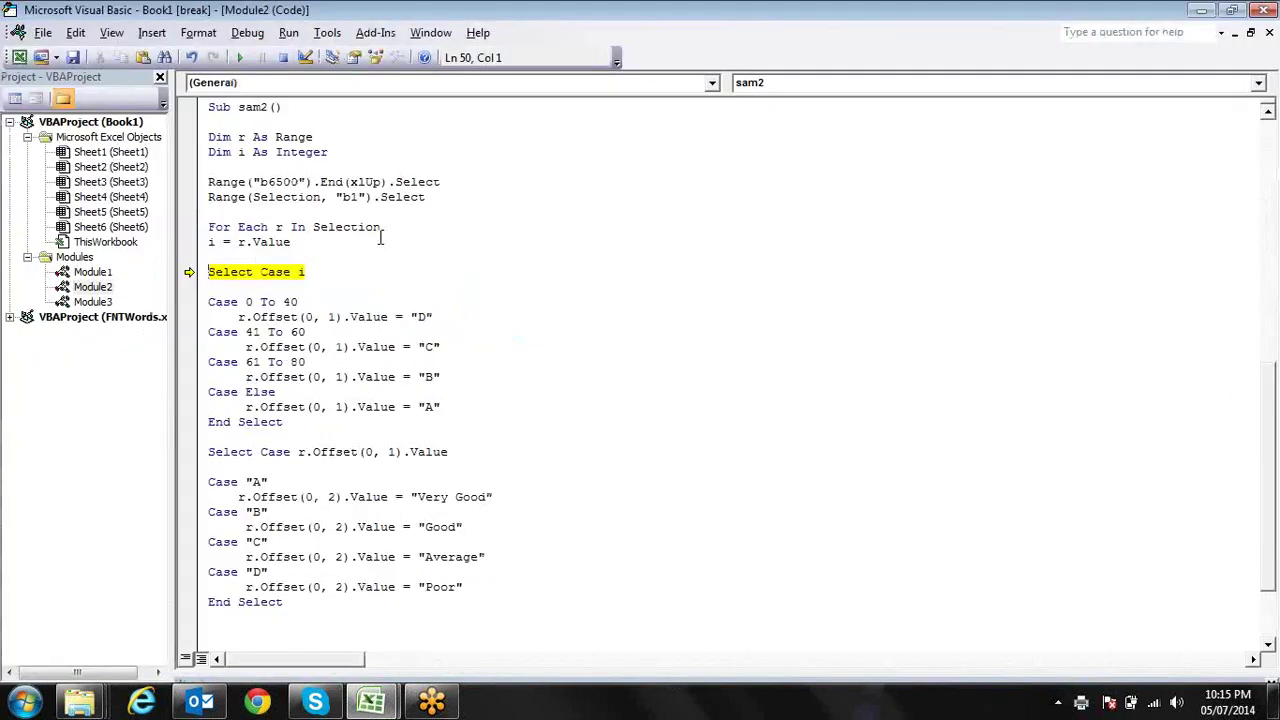
key(F8)
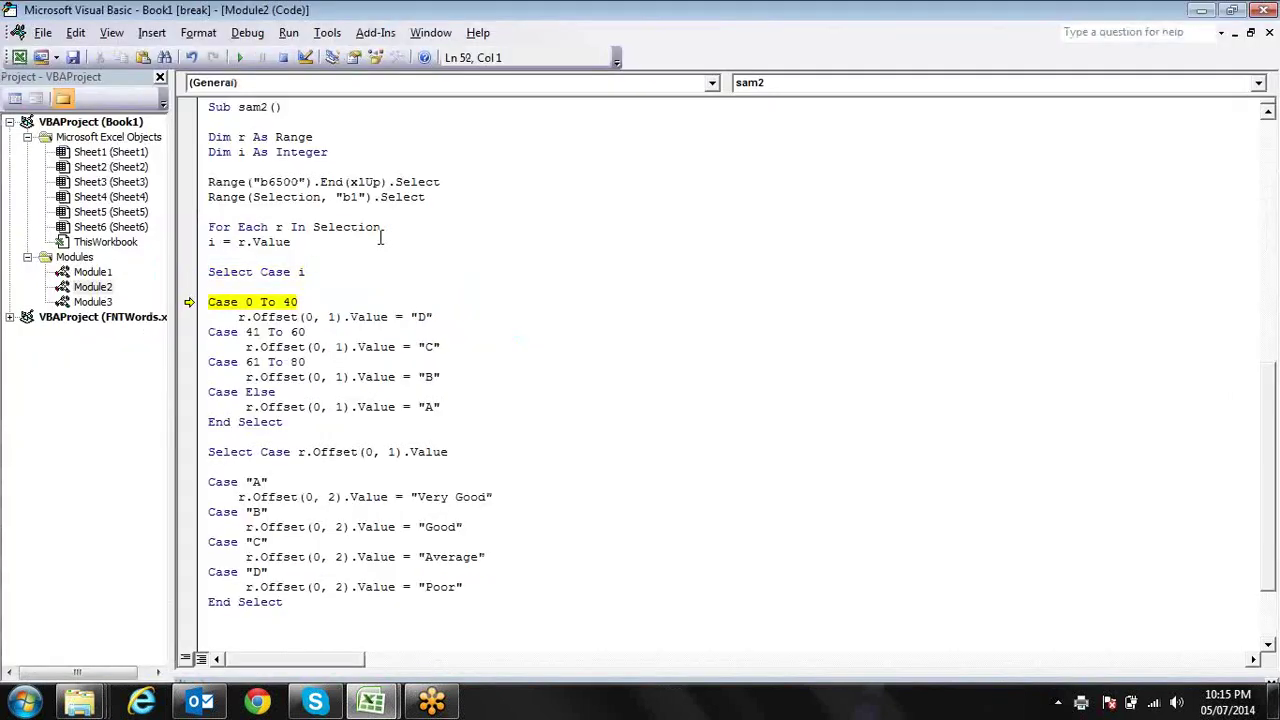
key(F8)
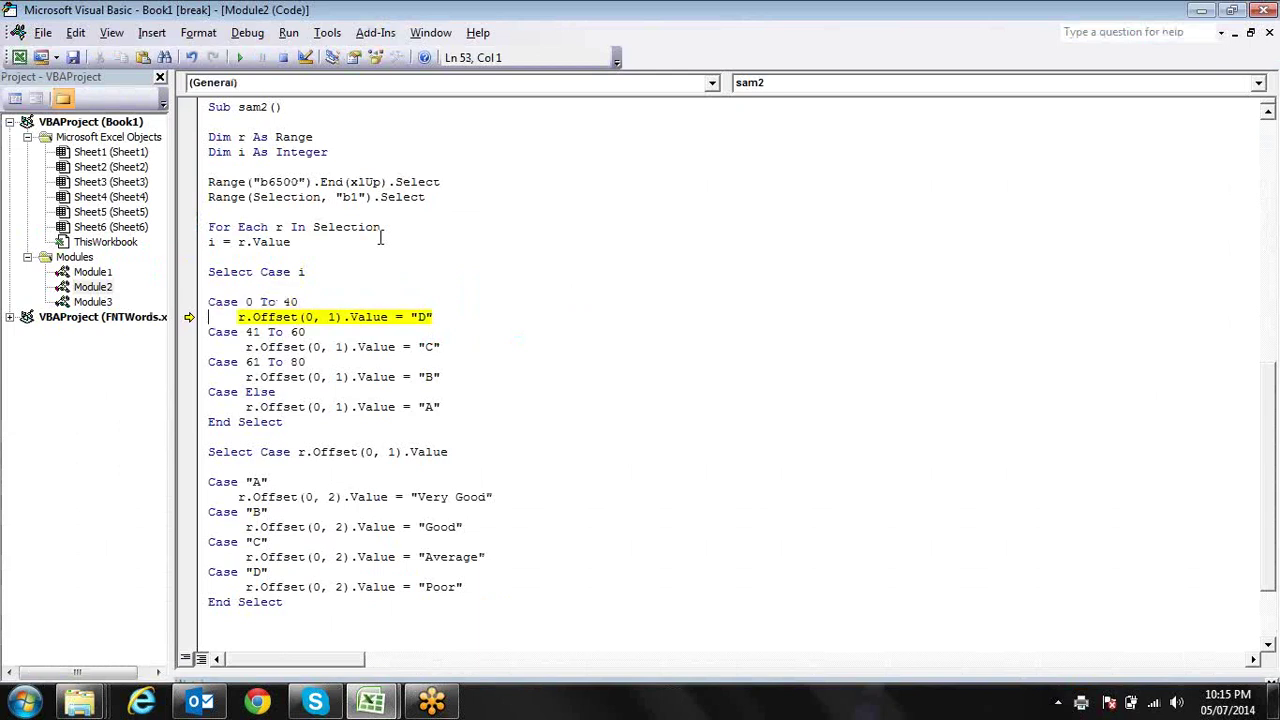
key(alt+F11)
key(alt+F11)
key(alt+F11)
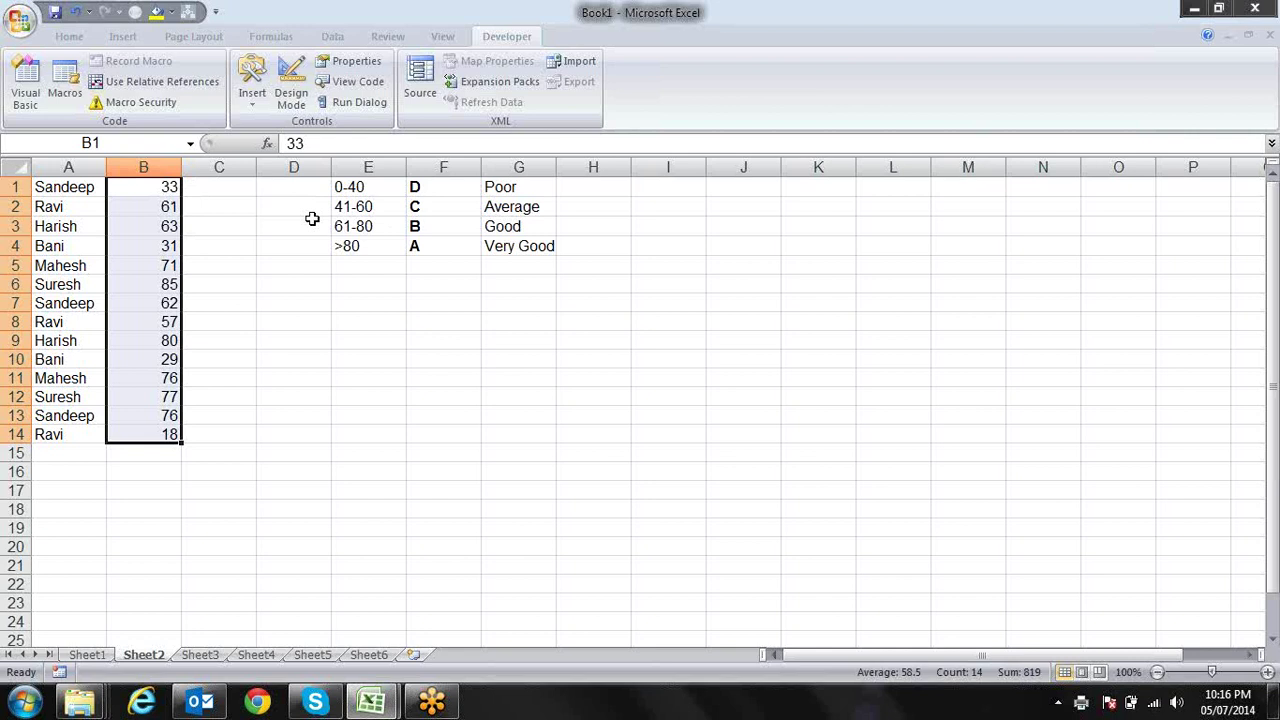
key(alt+F11)
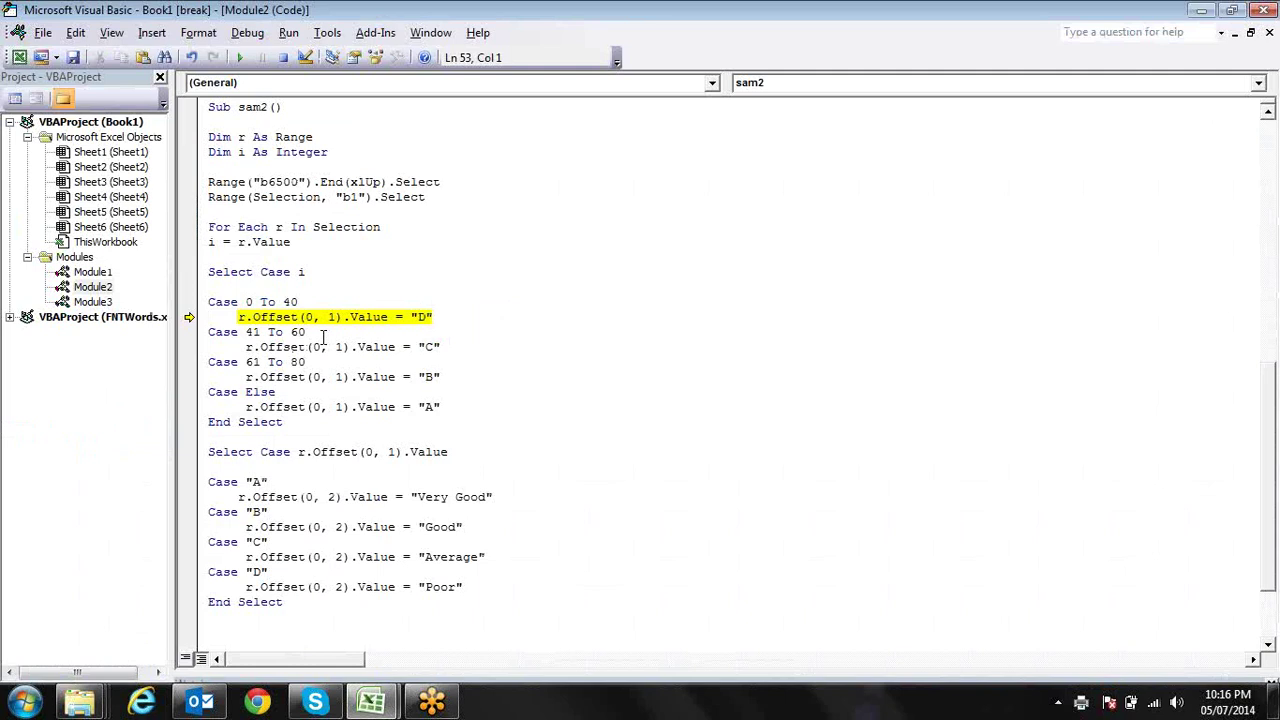
key(F8)
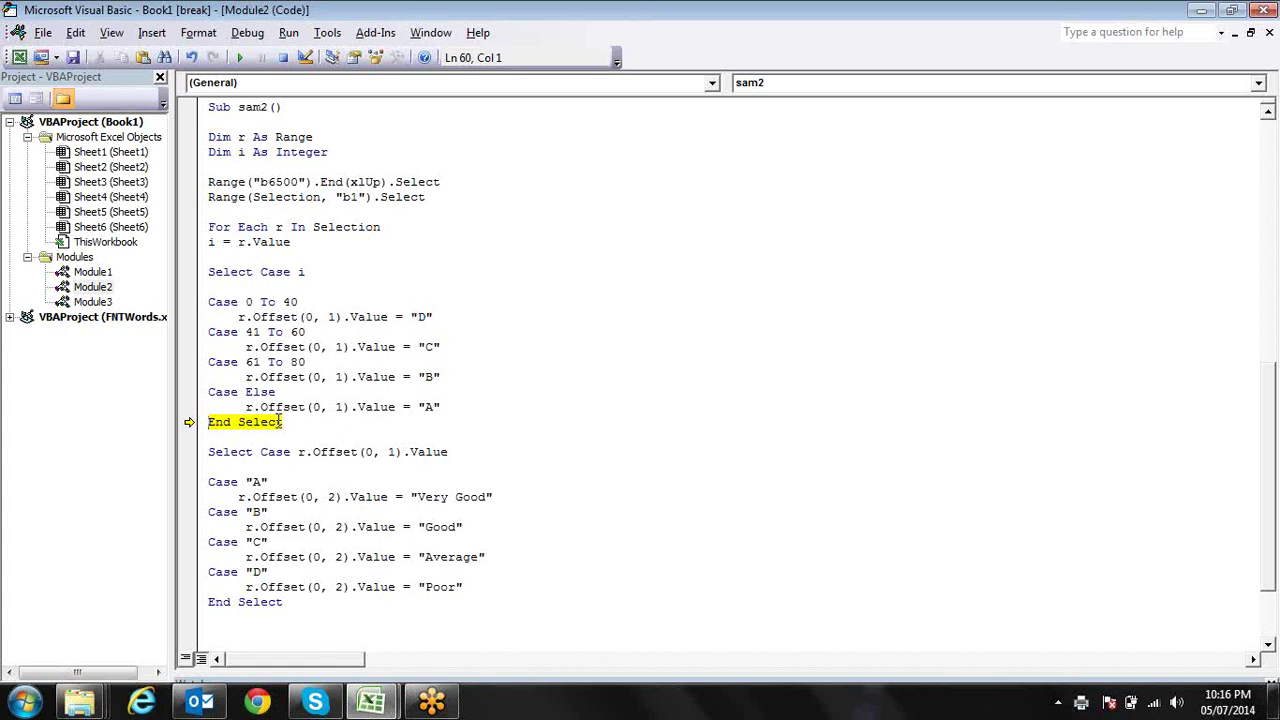
- Check the D grade on Sheet2, then step into the second Select Case
key(alt+F11)
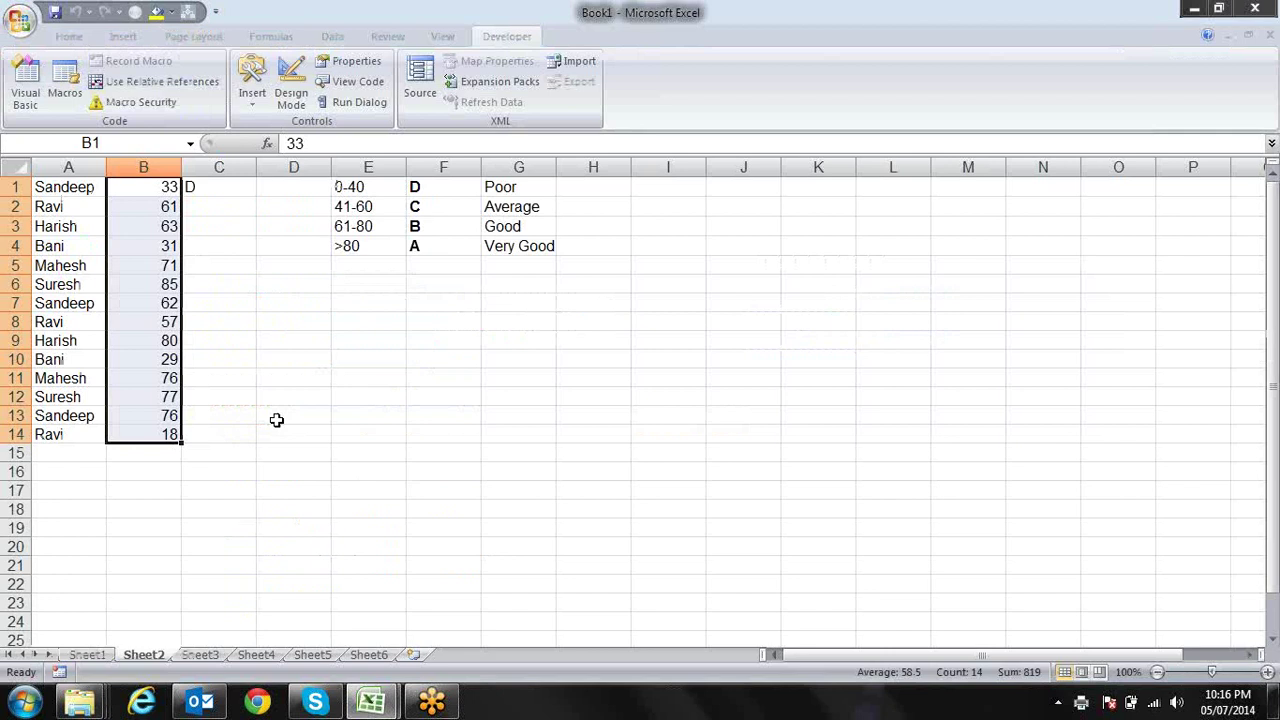
key(alt+F11)
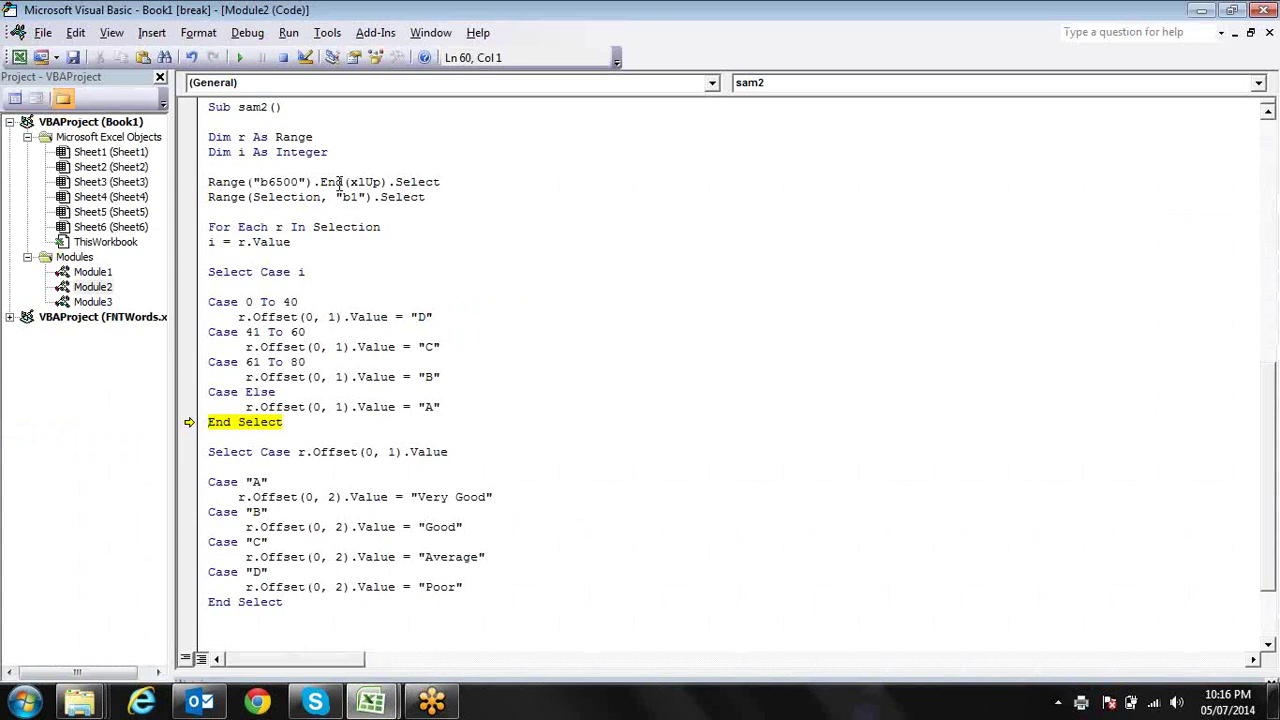
key(F8)
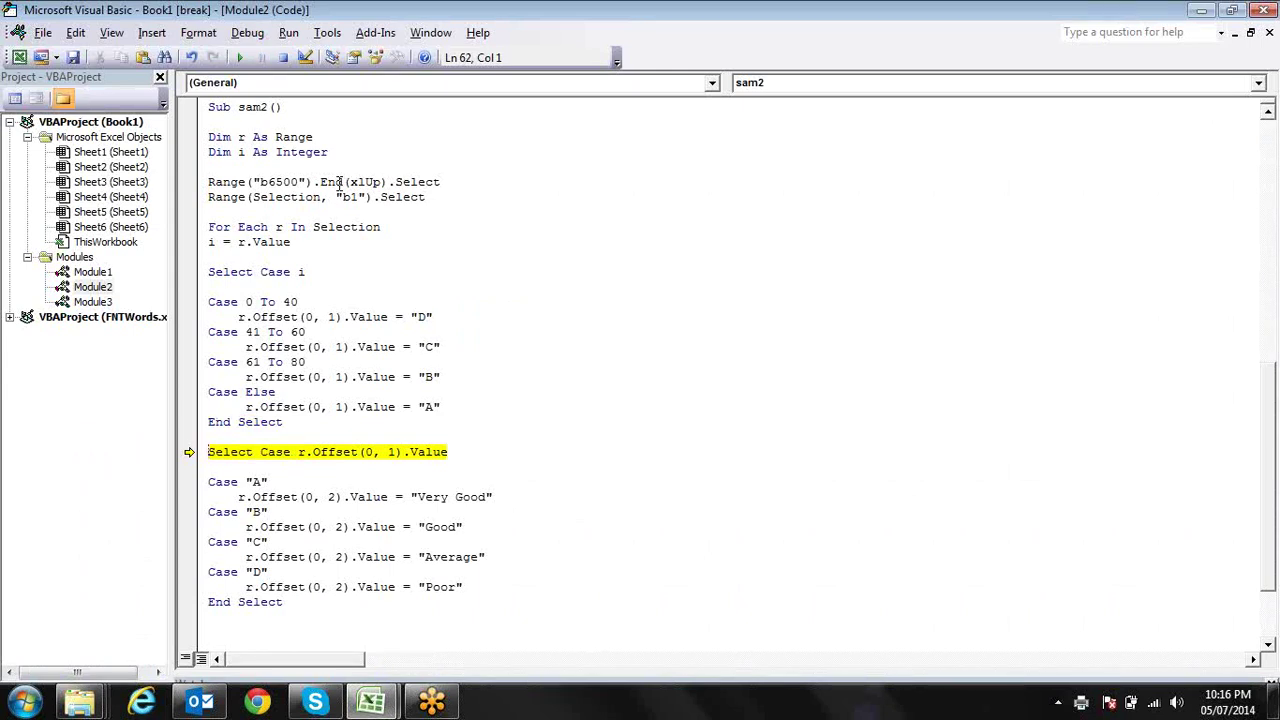
key(F8)
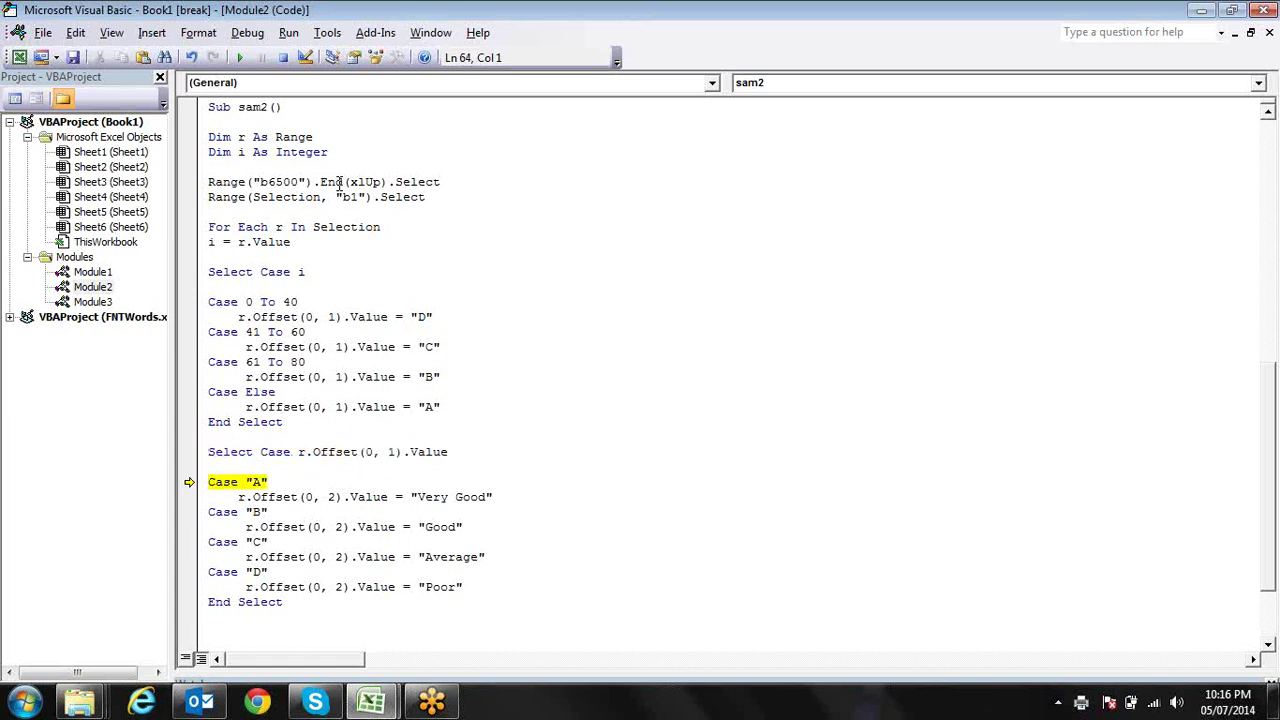
key(alt+F11)
key(alt+F11)
- Step past the A, B, C tests to Case "D", writing Poor, then select scores B1:B14
key(F8)
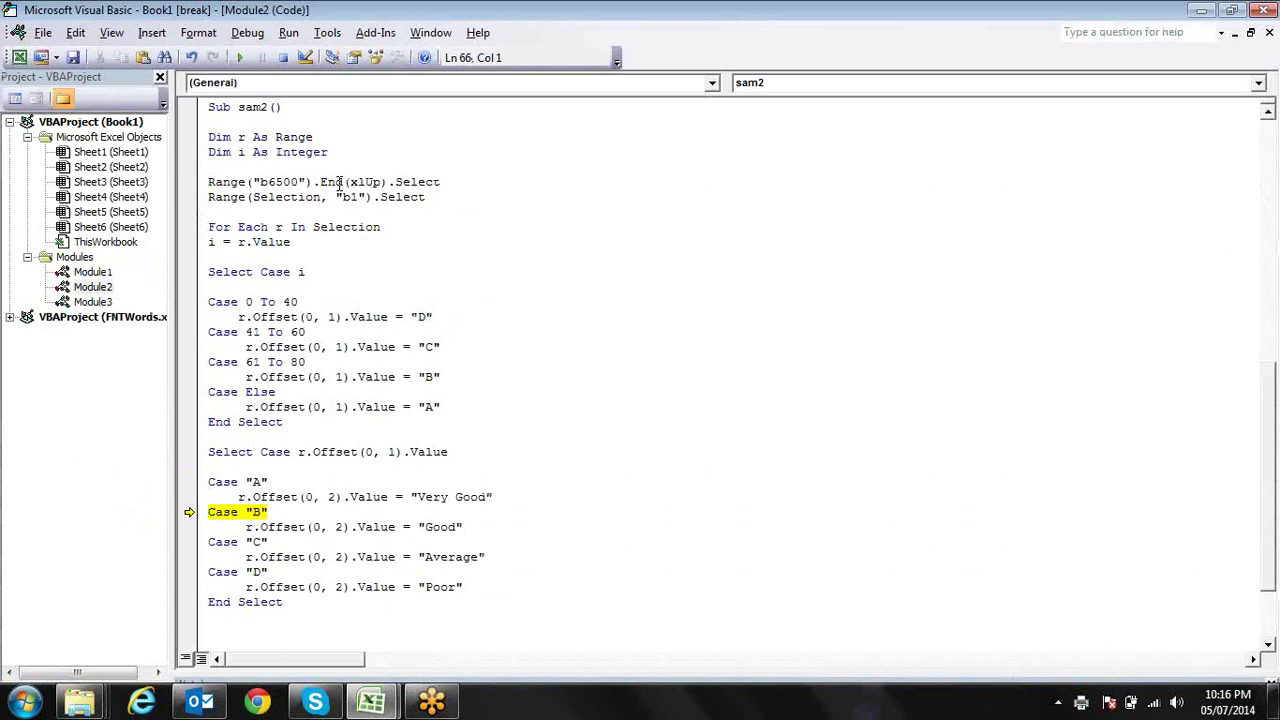
key(alt+F11)
key(alt+F11)
key(F8)
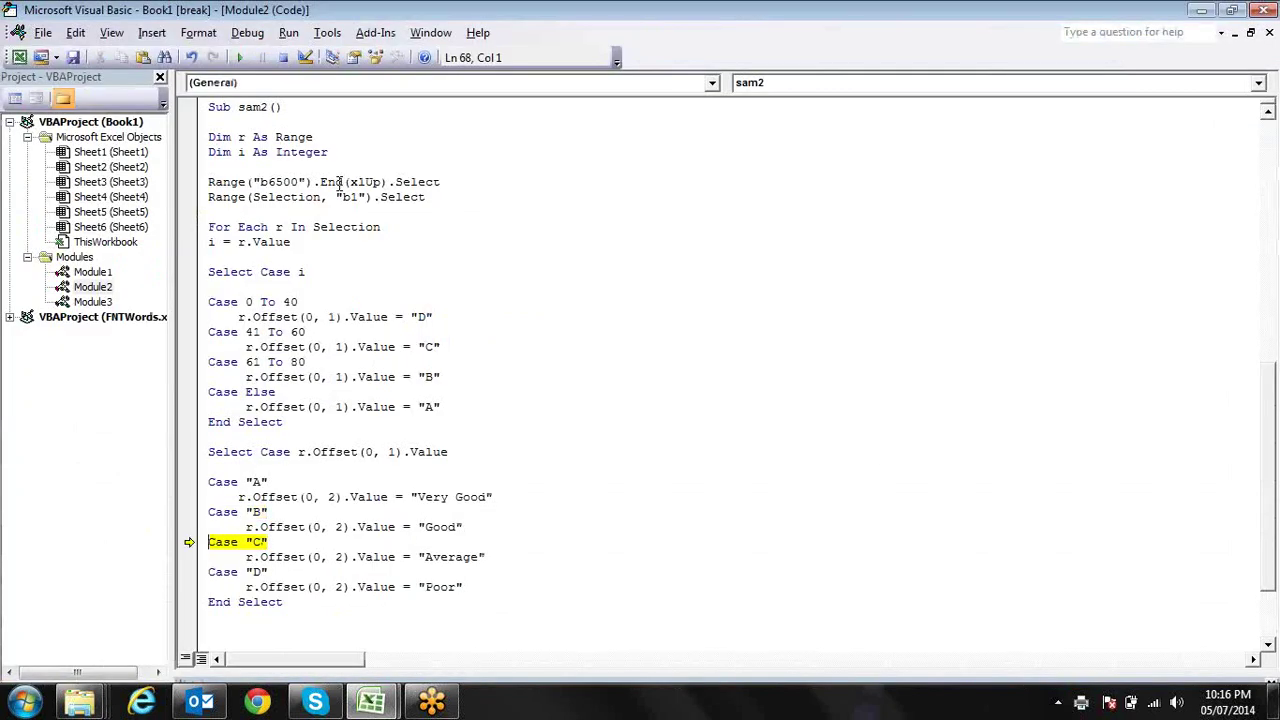
key(alt+F11)
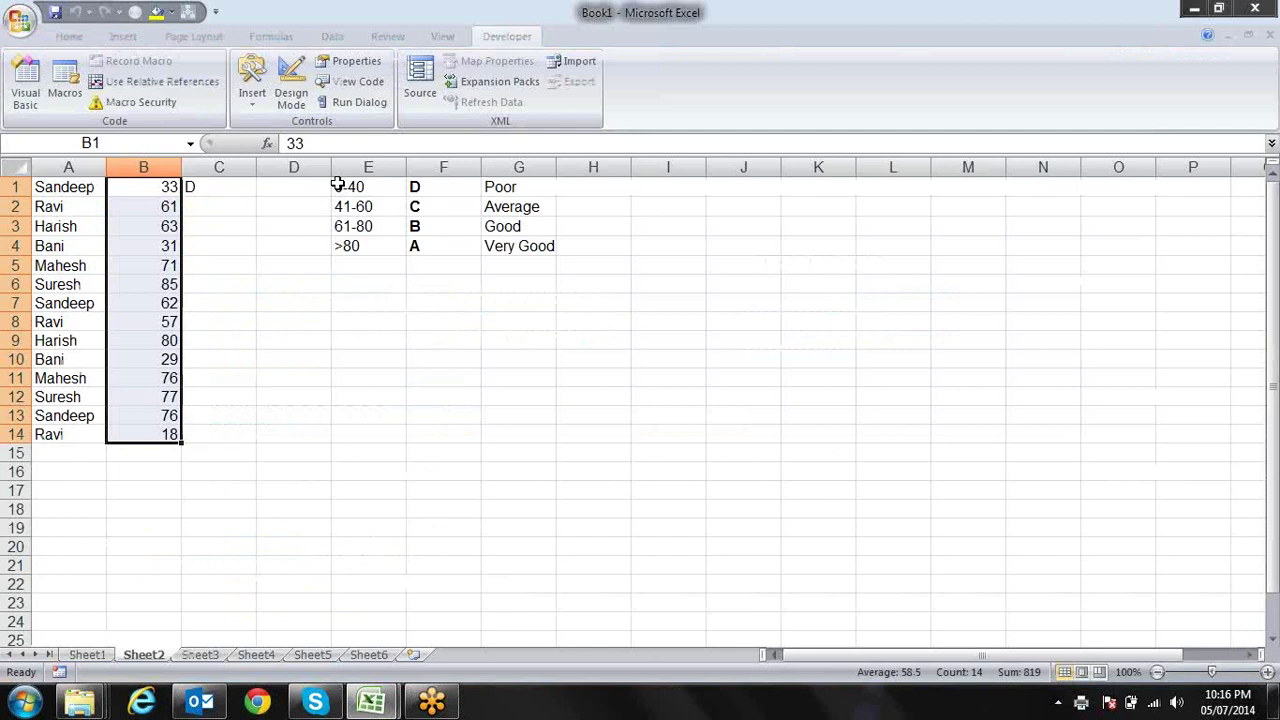
key(alt+F11)
key(F8)
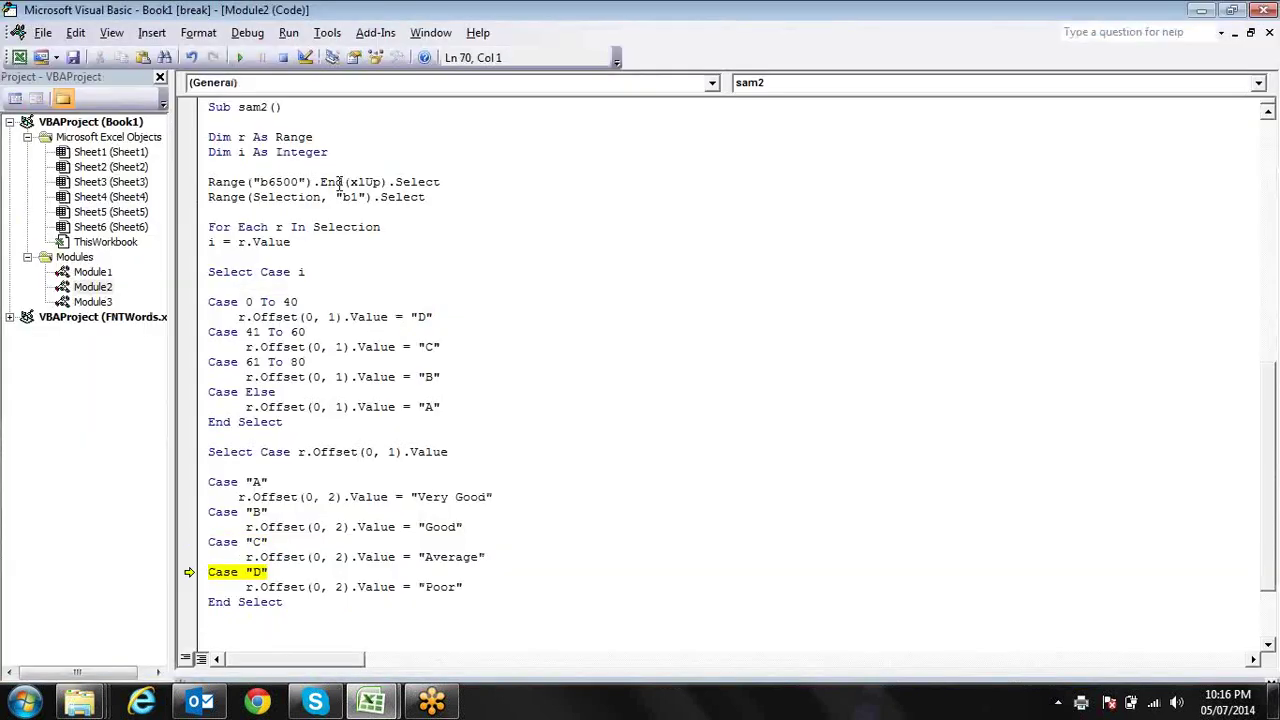
key(F8)
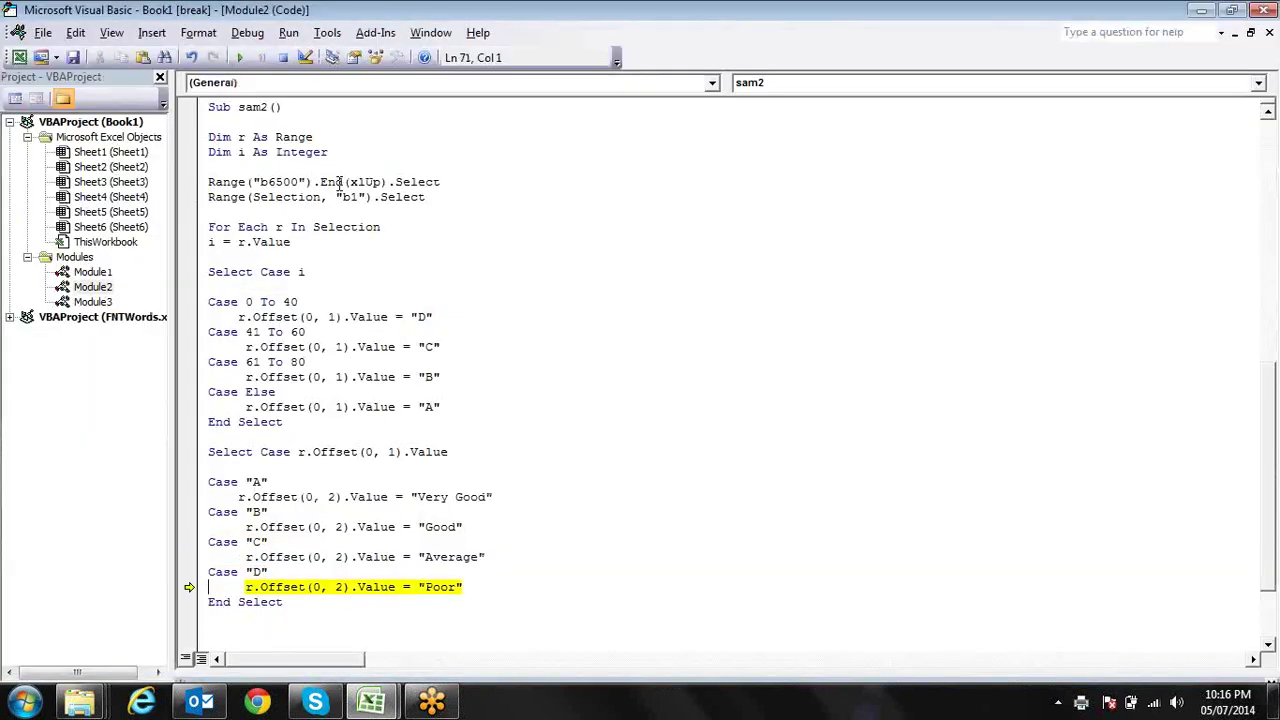
key(F8)
key(alt+F11)
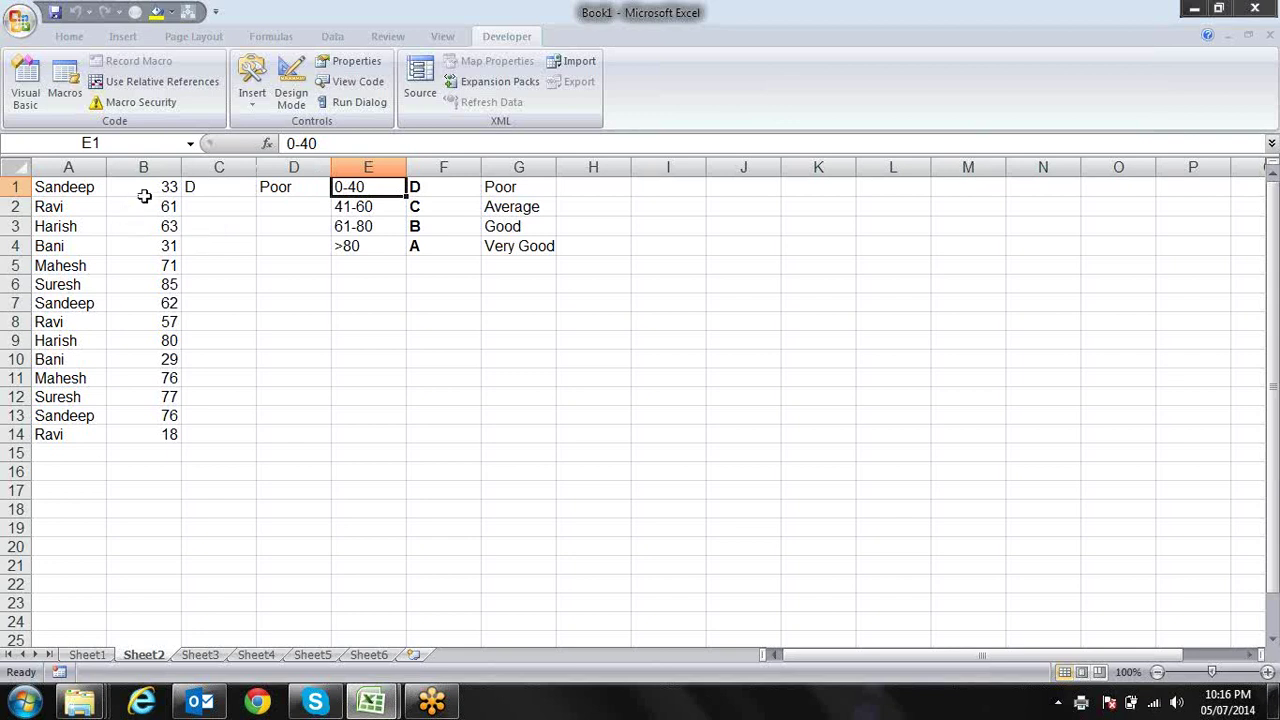
drag(160, 187, 169, 436)
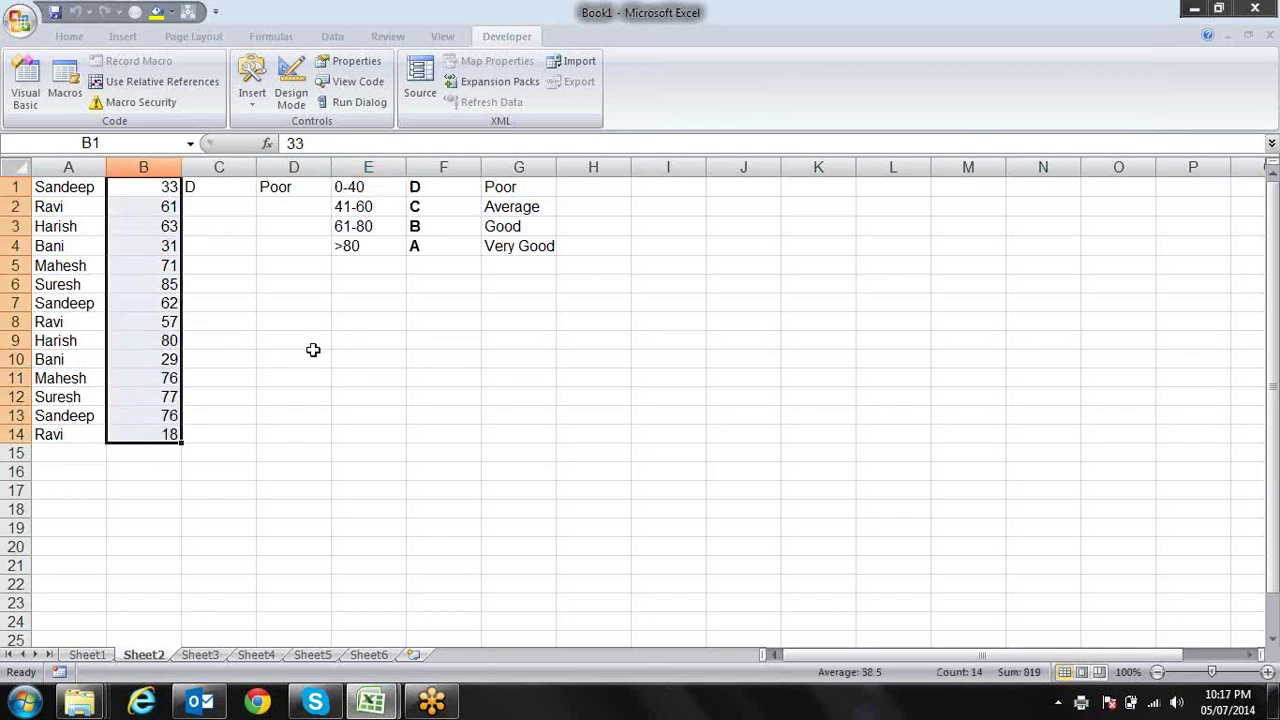
- Return to the paused sam2 code and highlight the Dim i As Integer and i = r.Value lines
key(alt+F11)
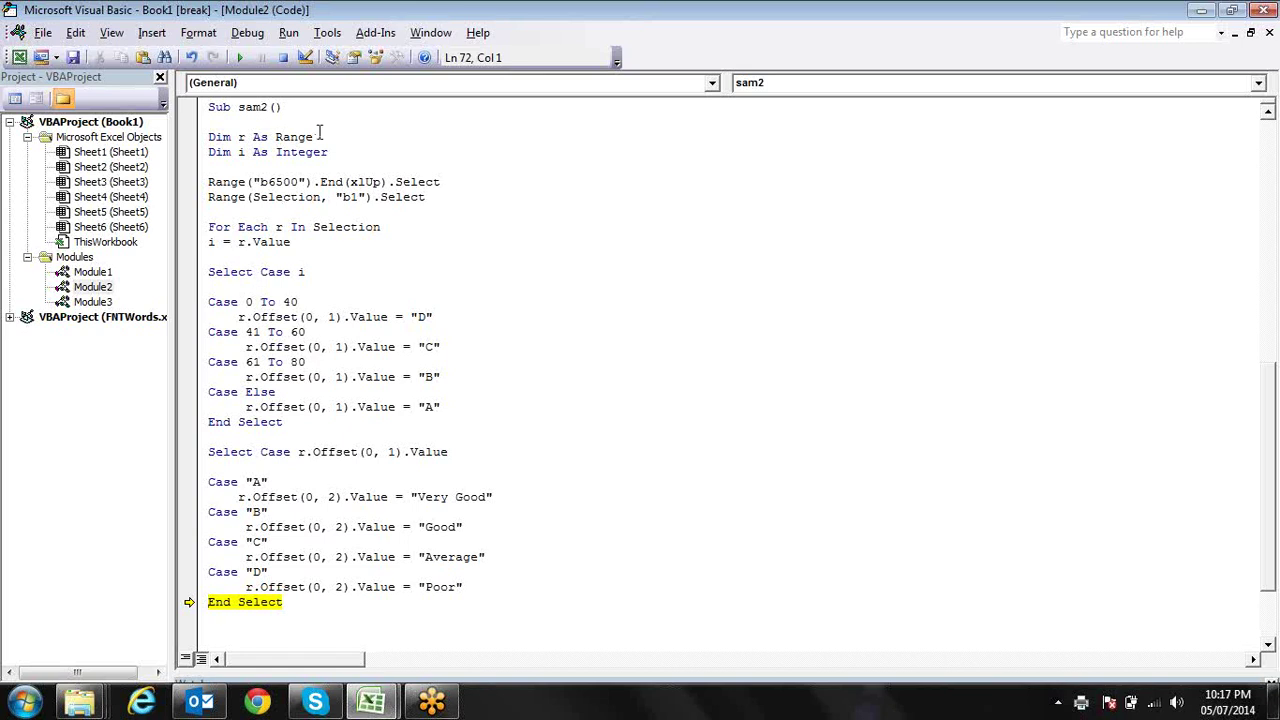
mouse_move(330, 152)
mouse_down()
mouse_move(213, 158)
mouse_move(262, 168)
mouse_up()
click(340, 152)
drag(340, 152, 196, 158)
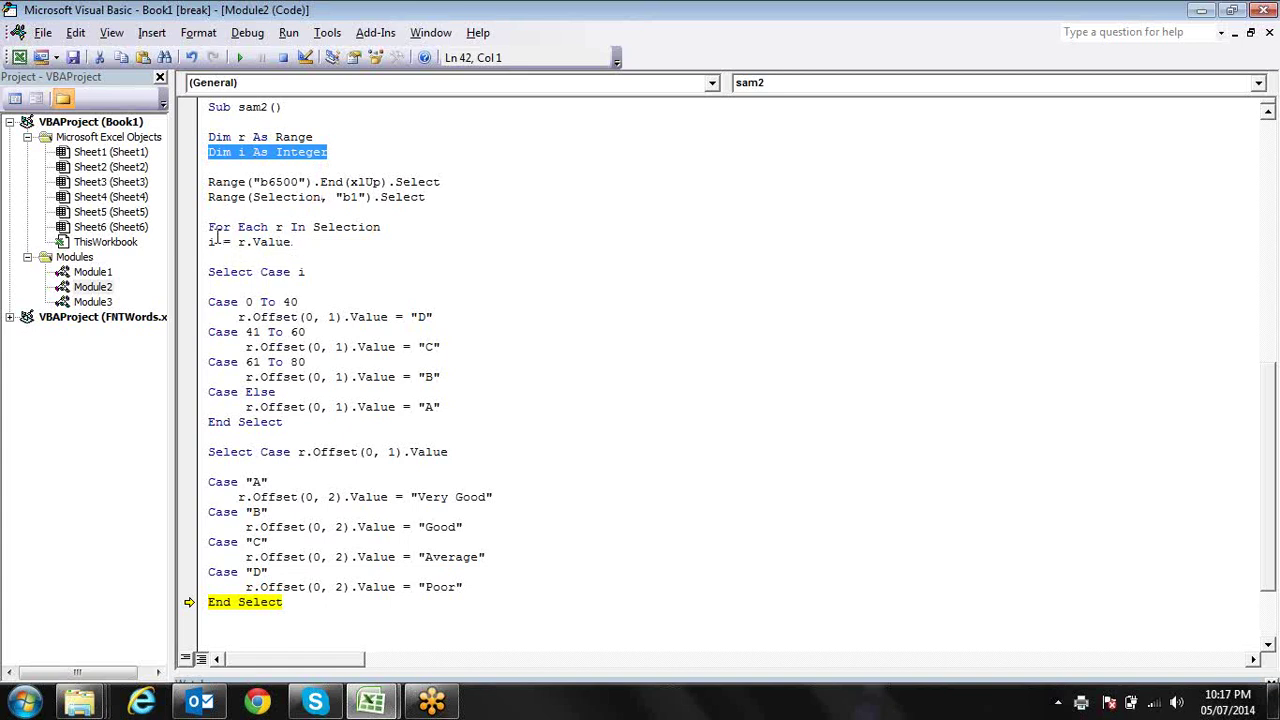
mouse_move(211, 242)
drag(292, 242, 238, 242)
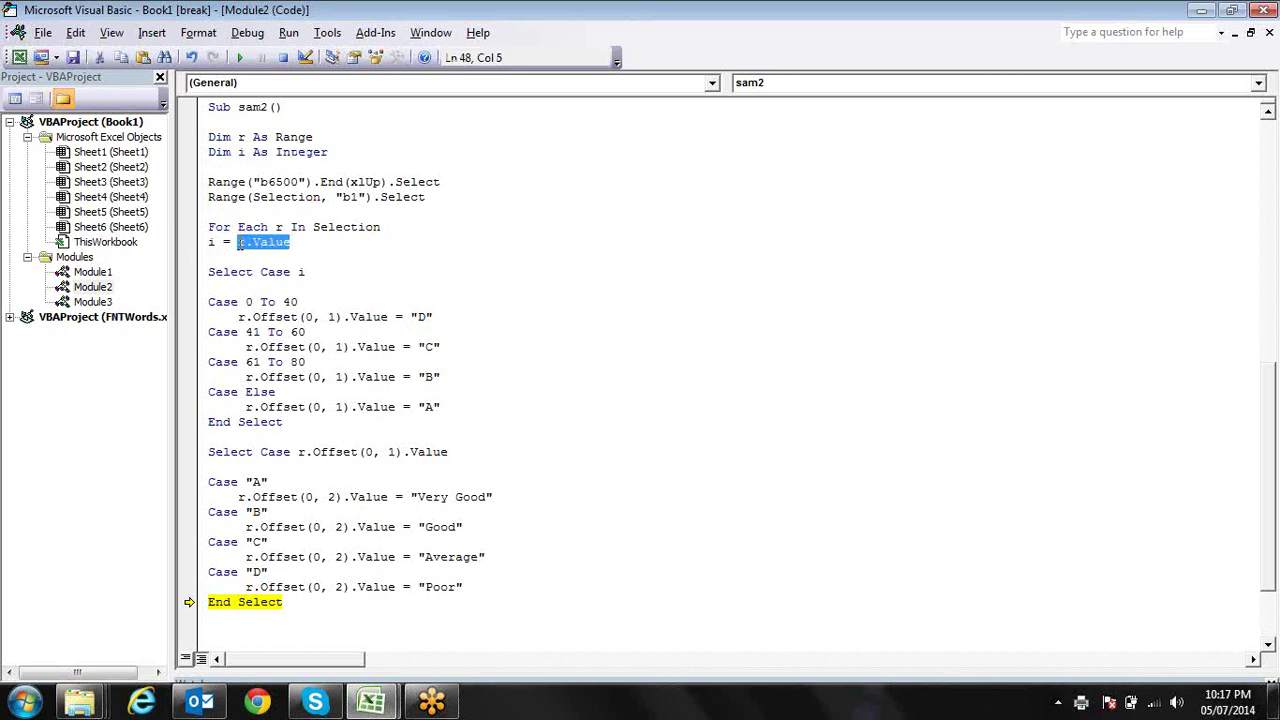
click(373, 272)
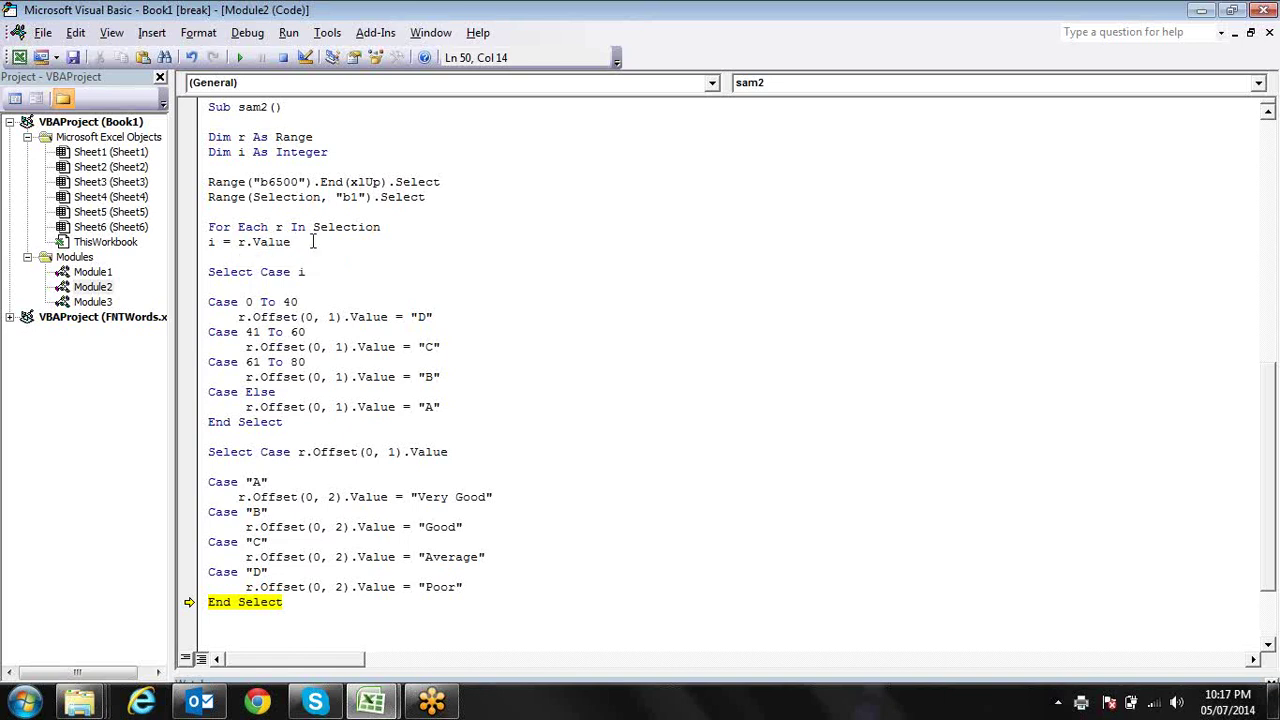
- Change Select Case i to Select Case r.Value and confirm resetting the paused project
key(BackSpace)
text(r.vl)
key(Down)
key(Tab)
click(337, 306)
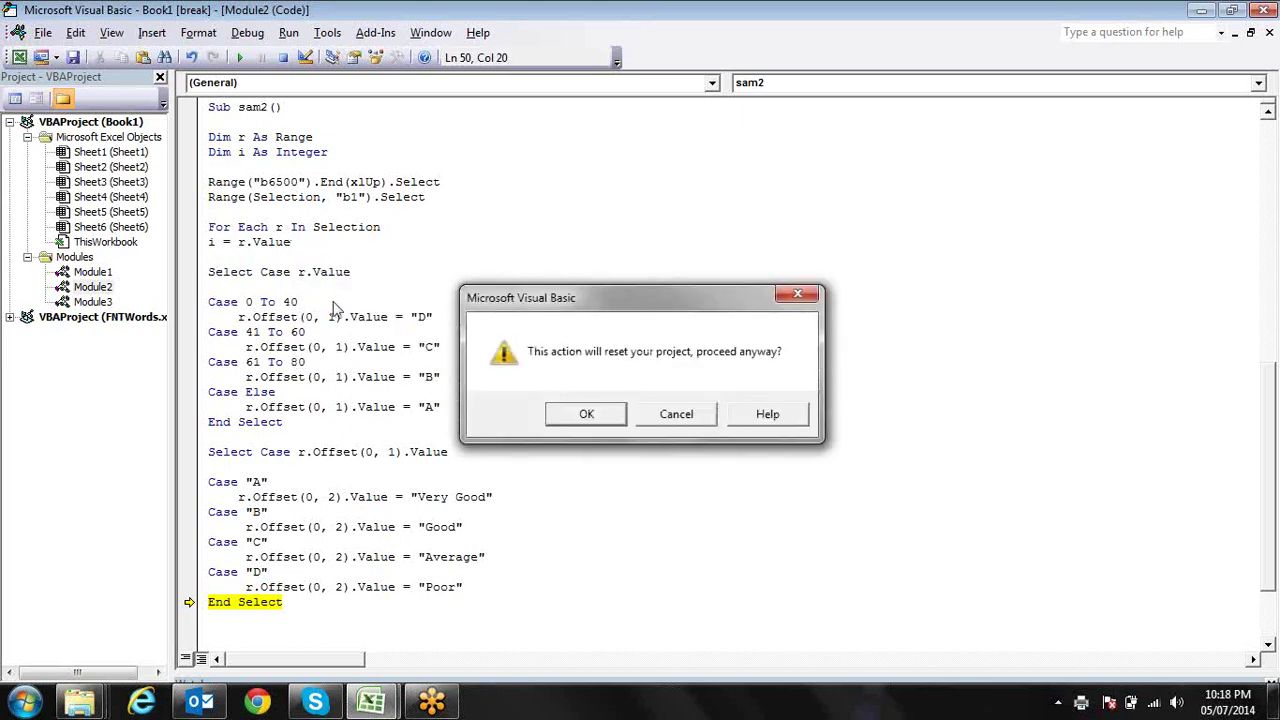
key(Return)
- Delete the i = r.Value line and the Dim i As Integer declaration
drag(302, 241, 210, 248)
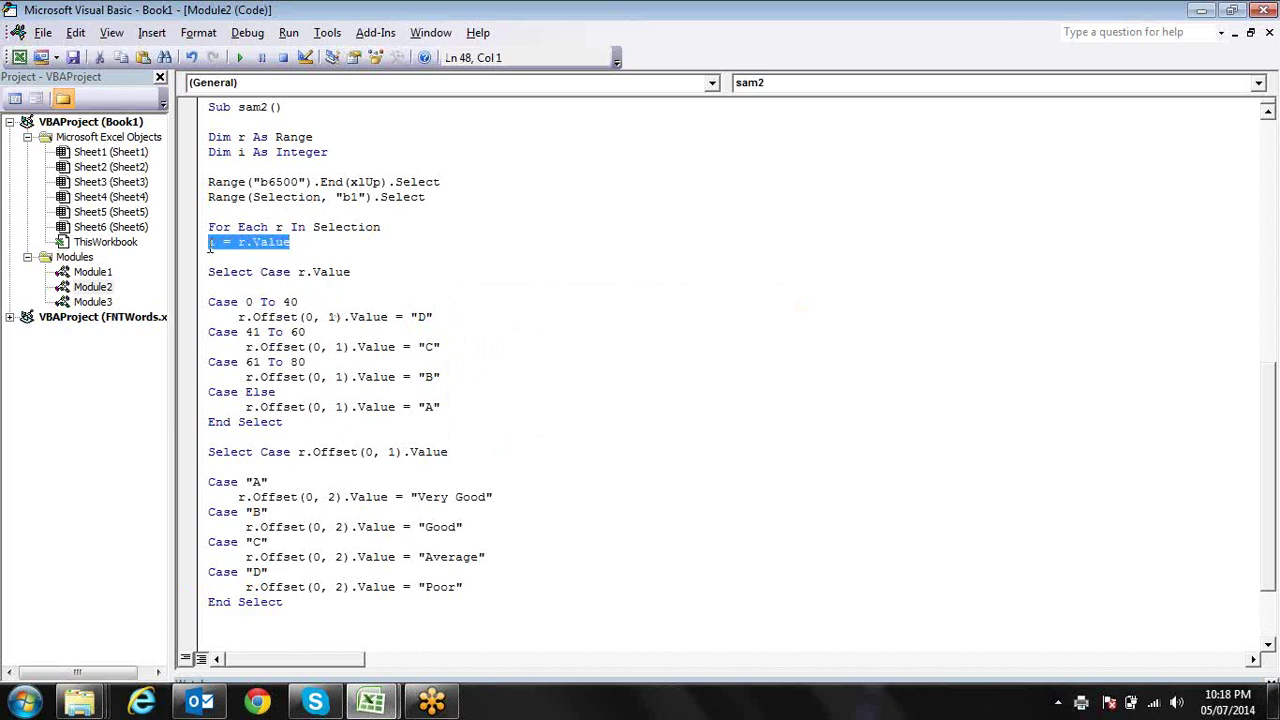
key(Delete)
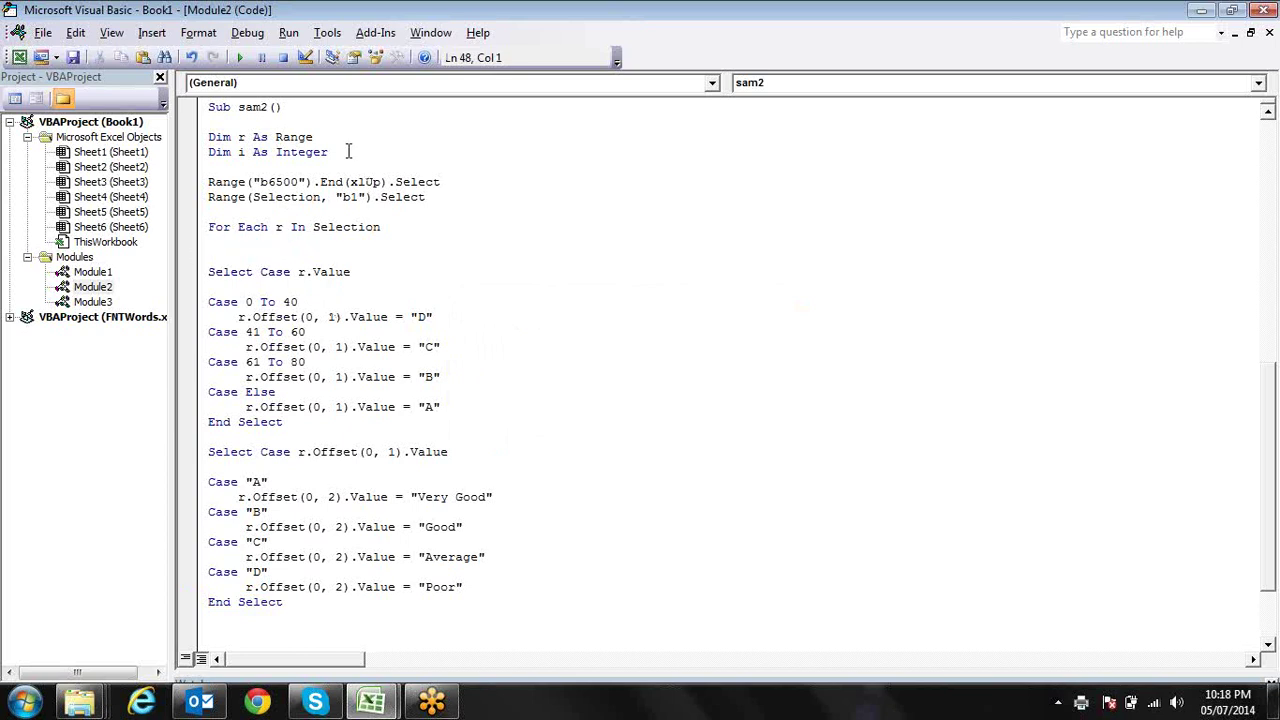
drag(338, 152, 328, 152)
click(198, 153)
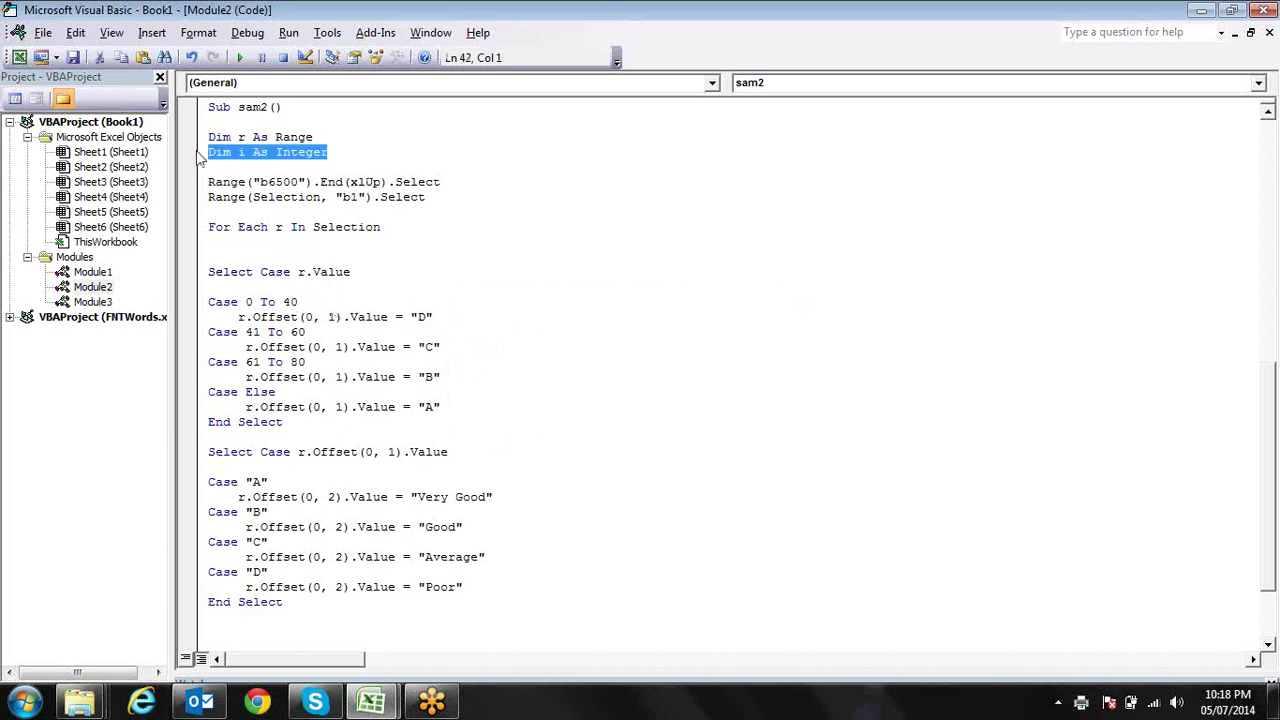
key(Delete)
click(367, 272)
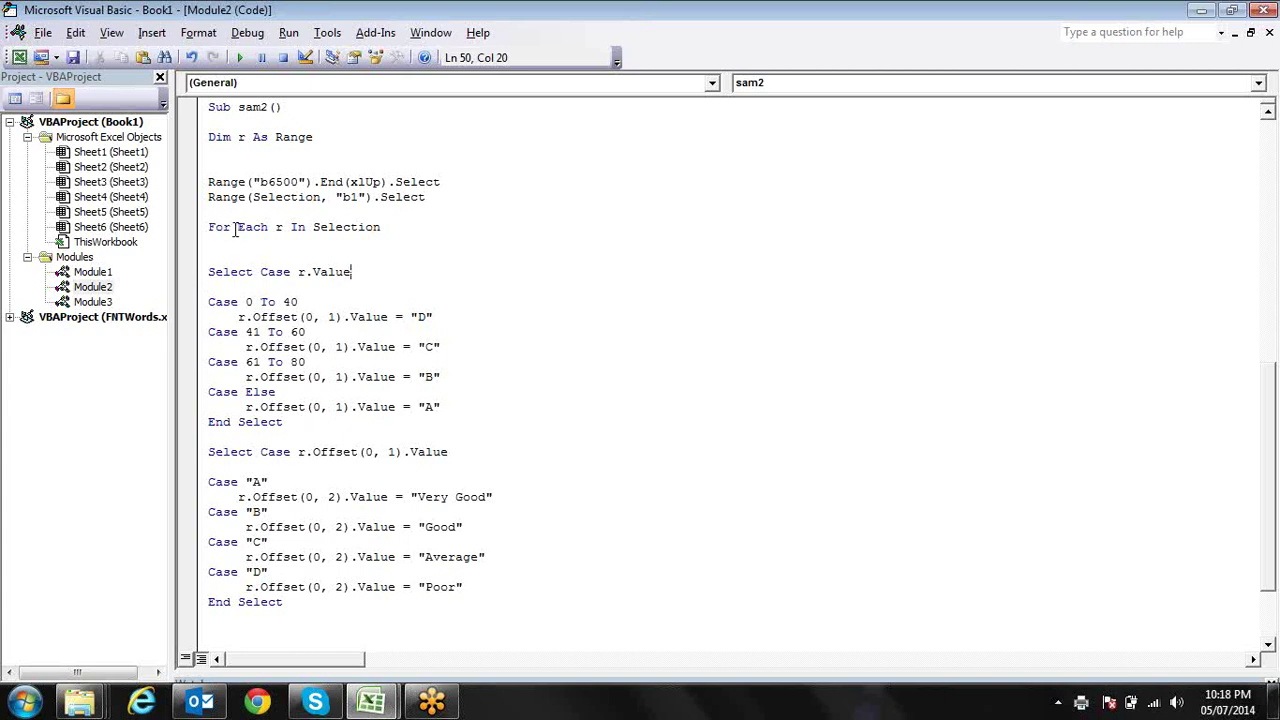
drag(230, 228, 209, 230)
click(270, 230)
key(alt+F11)
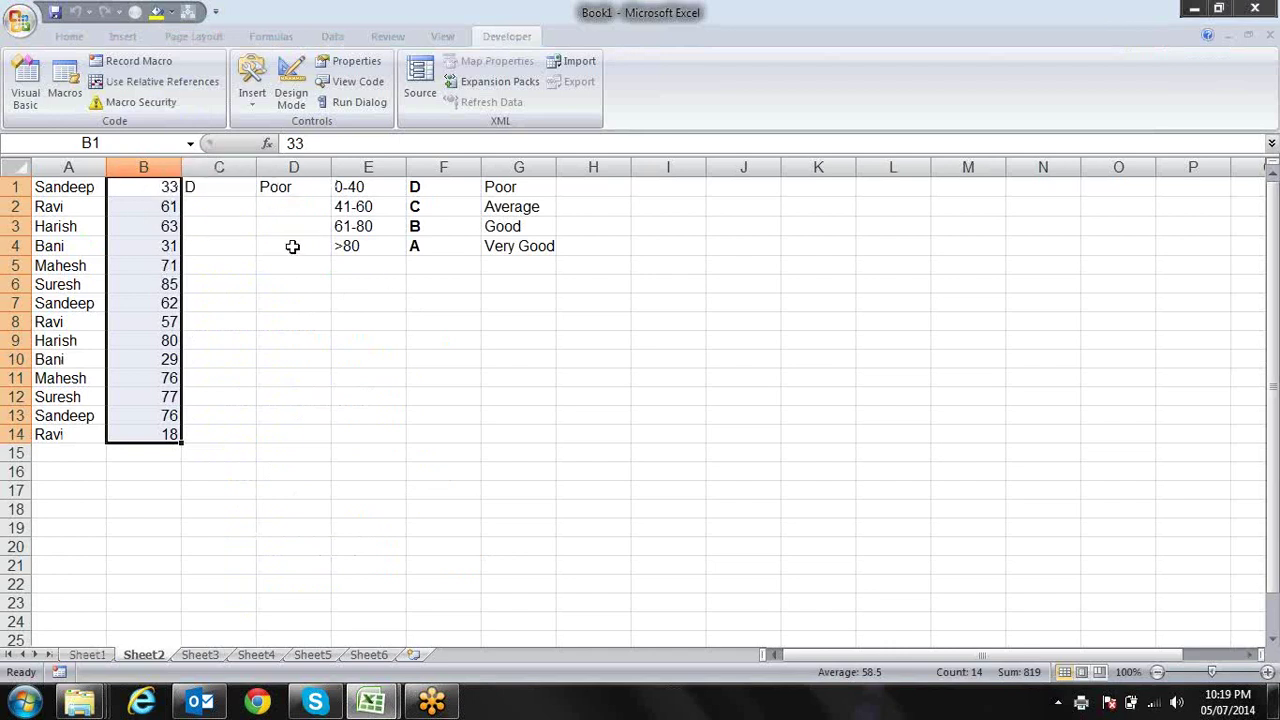
key(alt+F11)
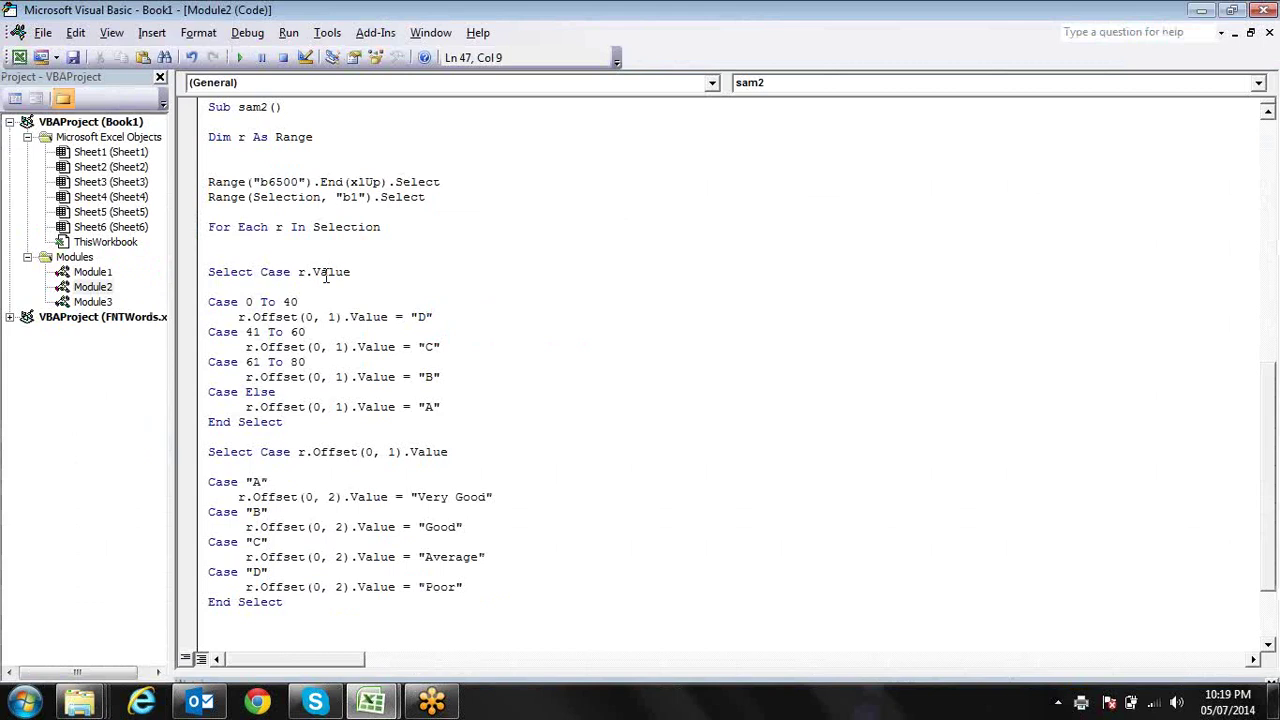
key(alt+F11)
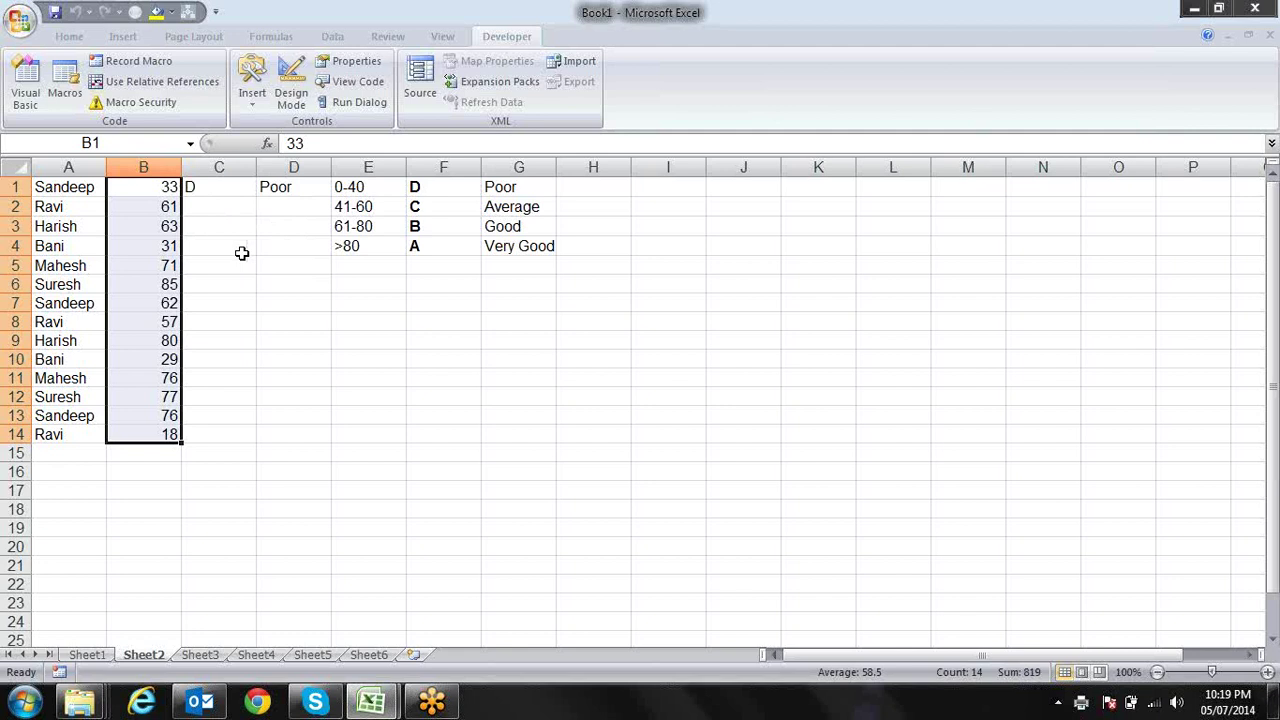
key(alt+F11)
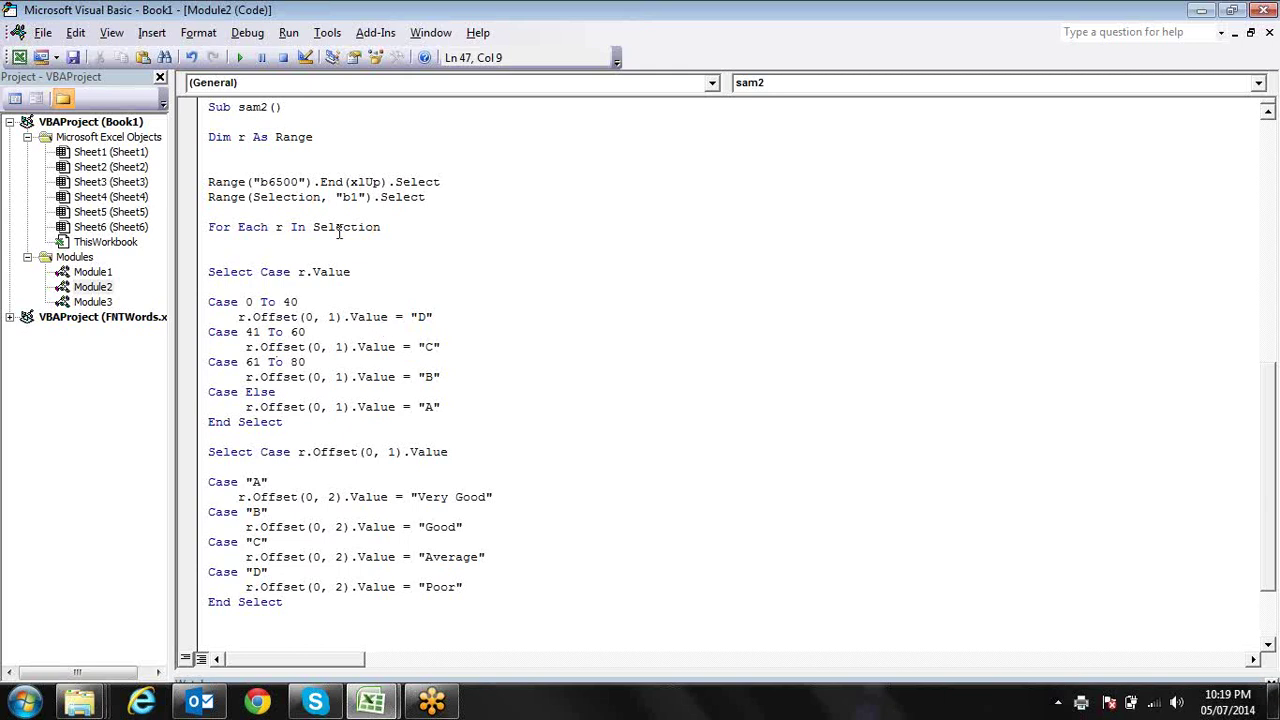
drag(351, 272, 216, 278)
click(292, 274)
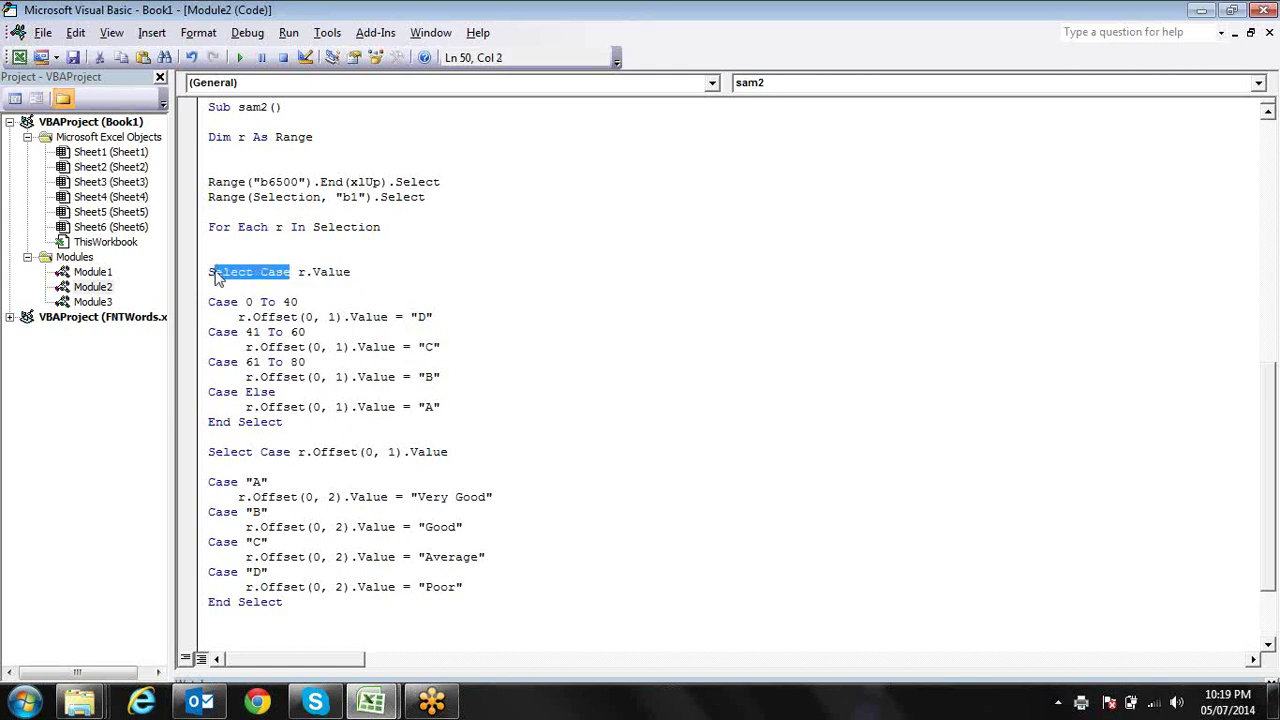
click(337, 284)
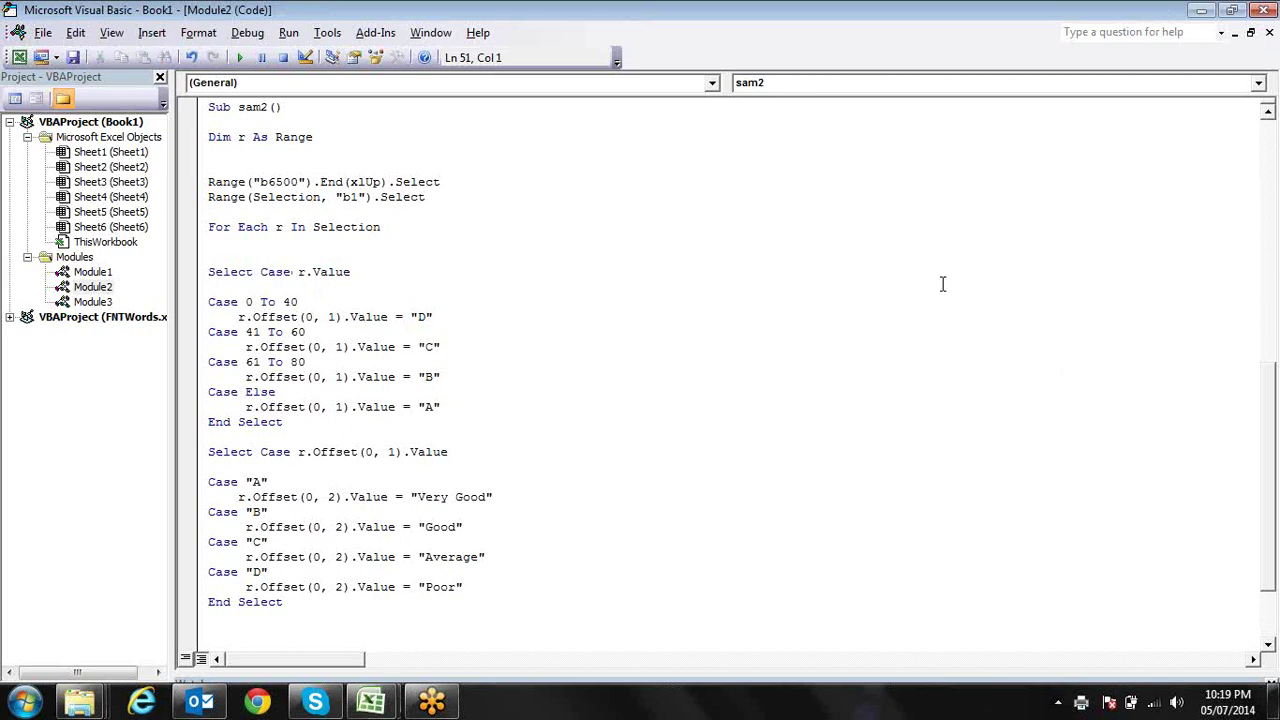
click(480, 314)
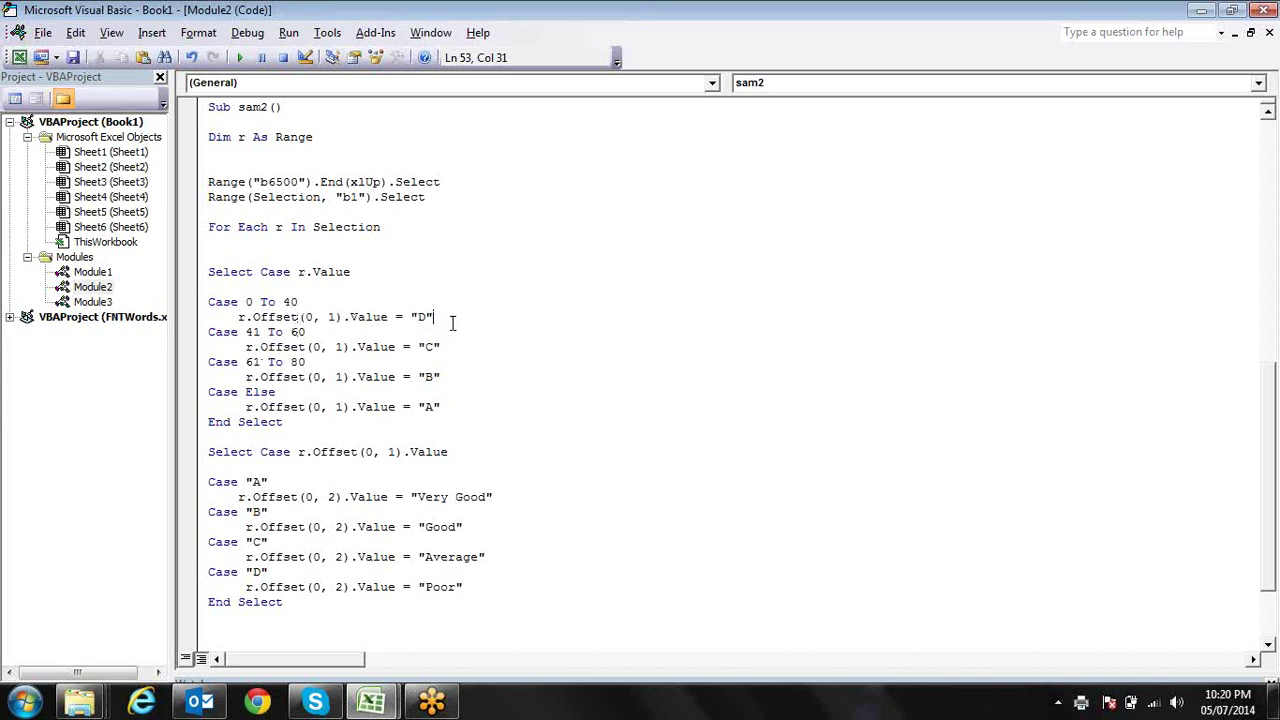
drag(351, 271, 298, 271)
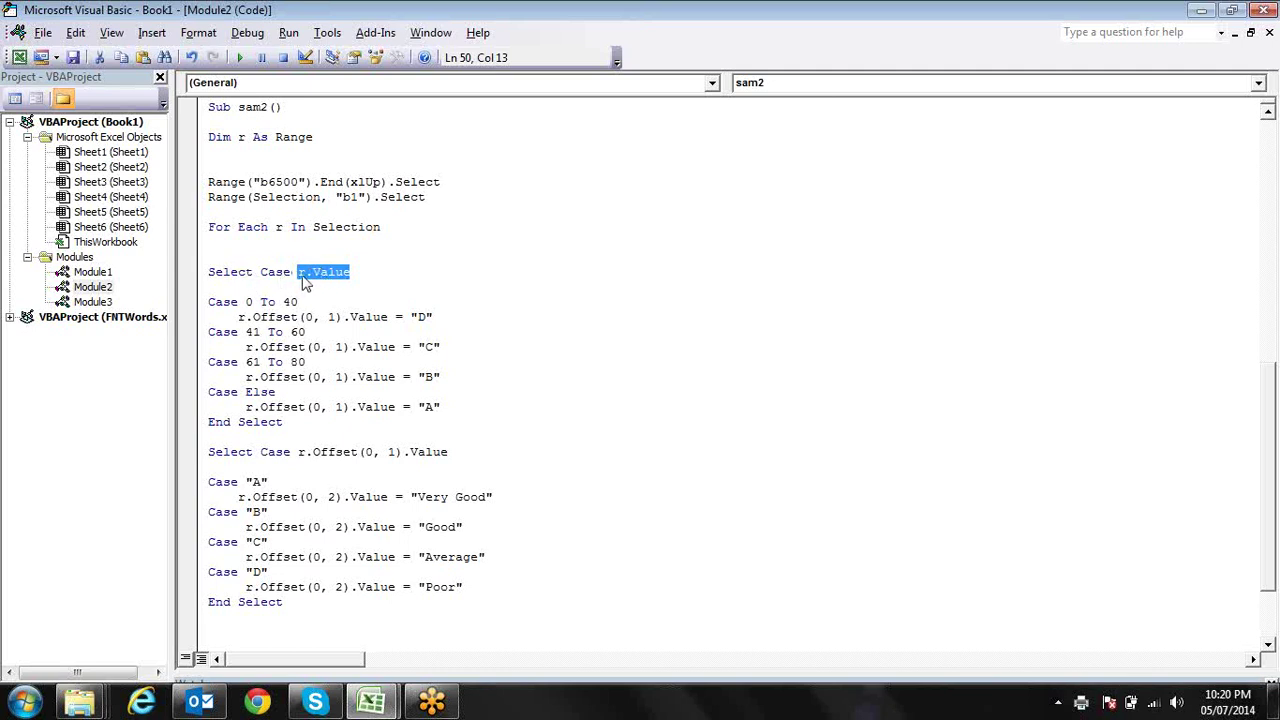
click(241, 301)
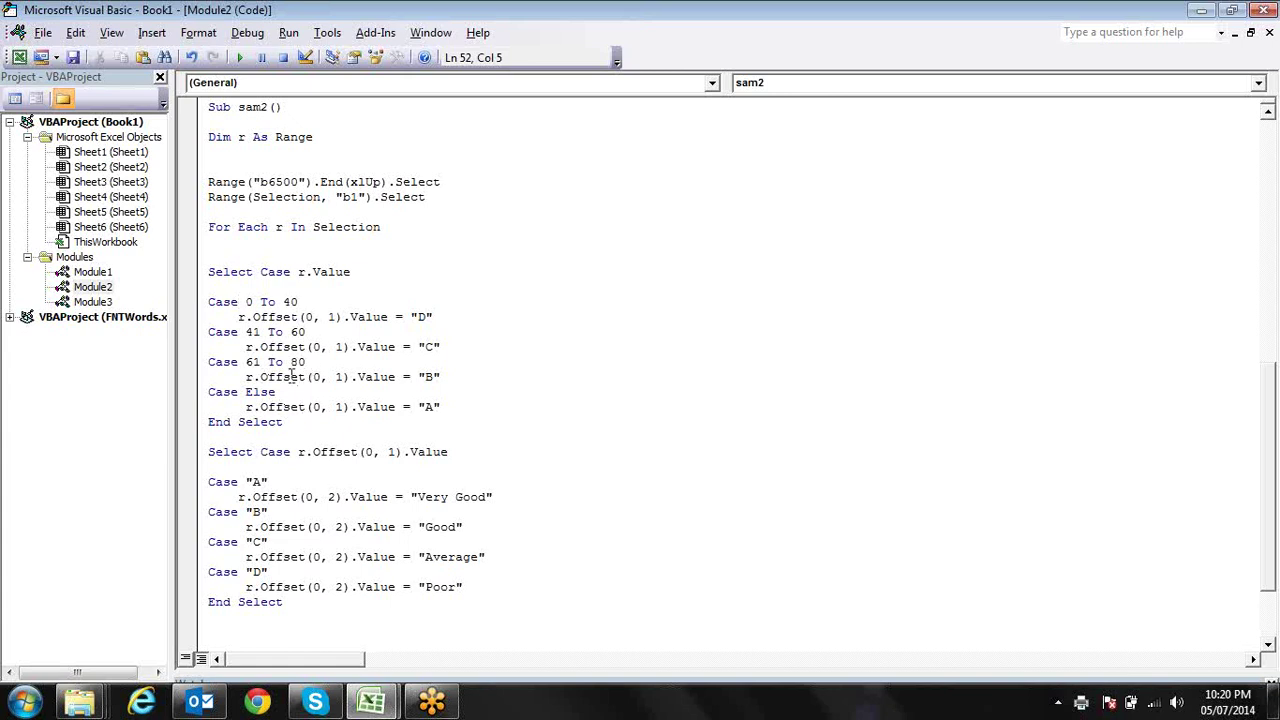
mouse_move(316, 362)
mouse_down()
mouse_move(246, 362)
mouse_move(245, 392)
mouse_up()
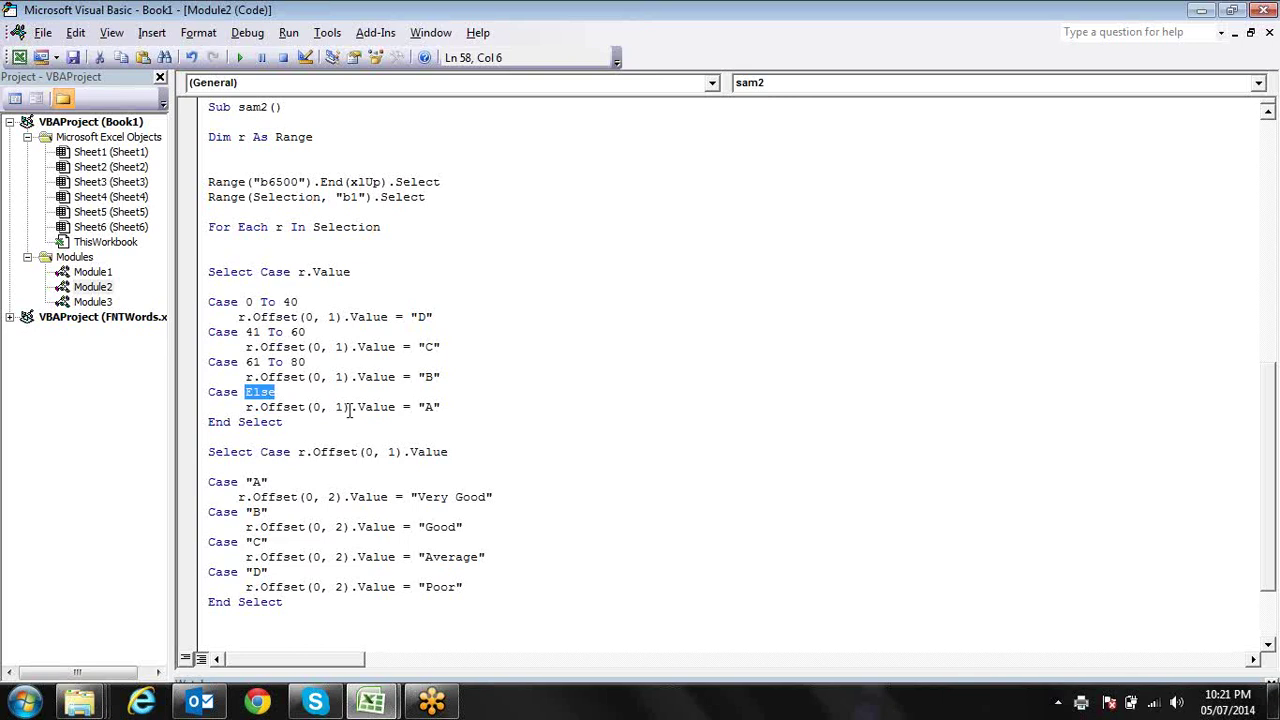
click(535, 464)
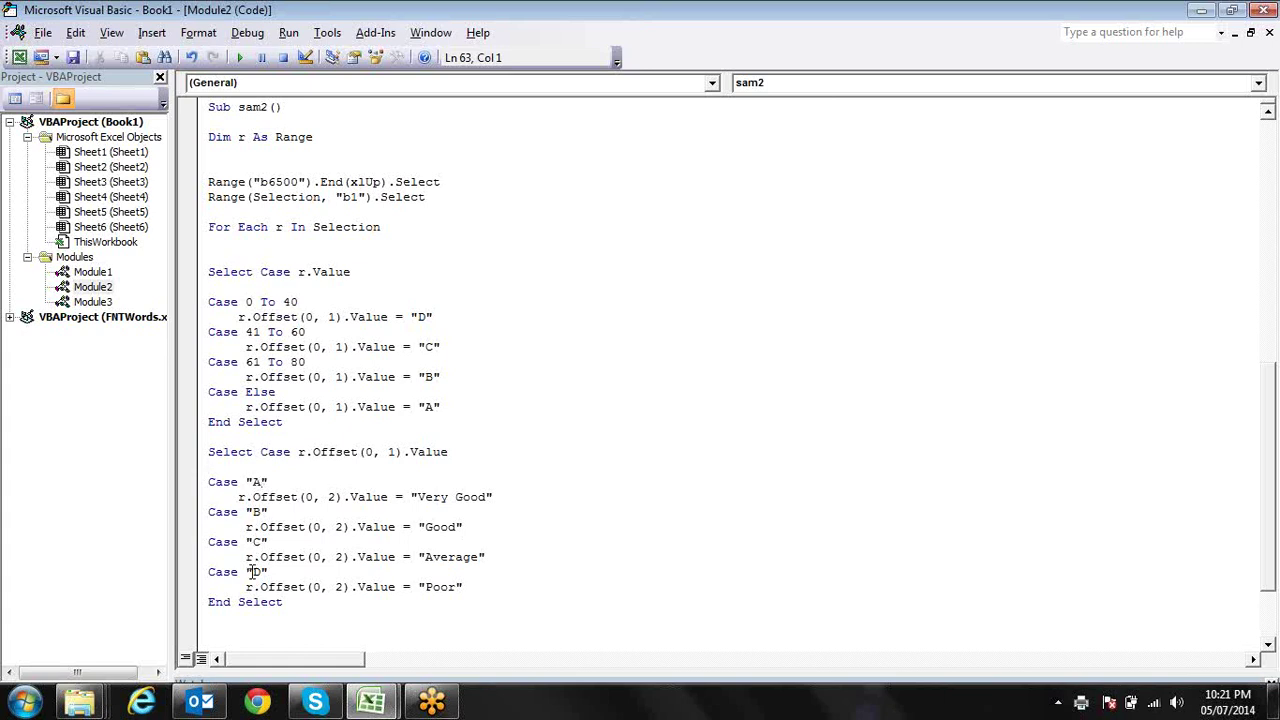
- Append , "B" to Case "A" so both grades give Very Good
click(288, 486)
text(, )
text("B")
key(Down)
- Comment out the Case "B" line and its "Good" line with apostrophes
click(199, 512)
click(208, 512)
text(')
key(Down)
key(Right)
key(Right)
key(Right)
key(Right)
text(')
key(Down)
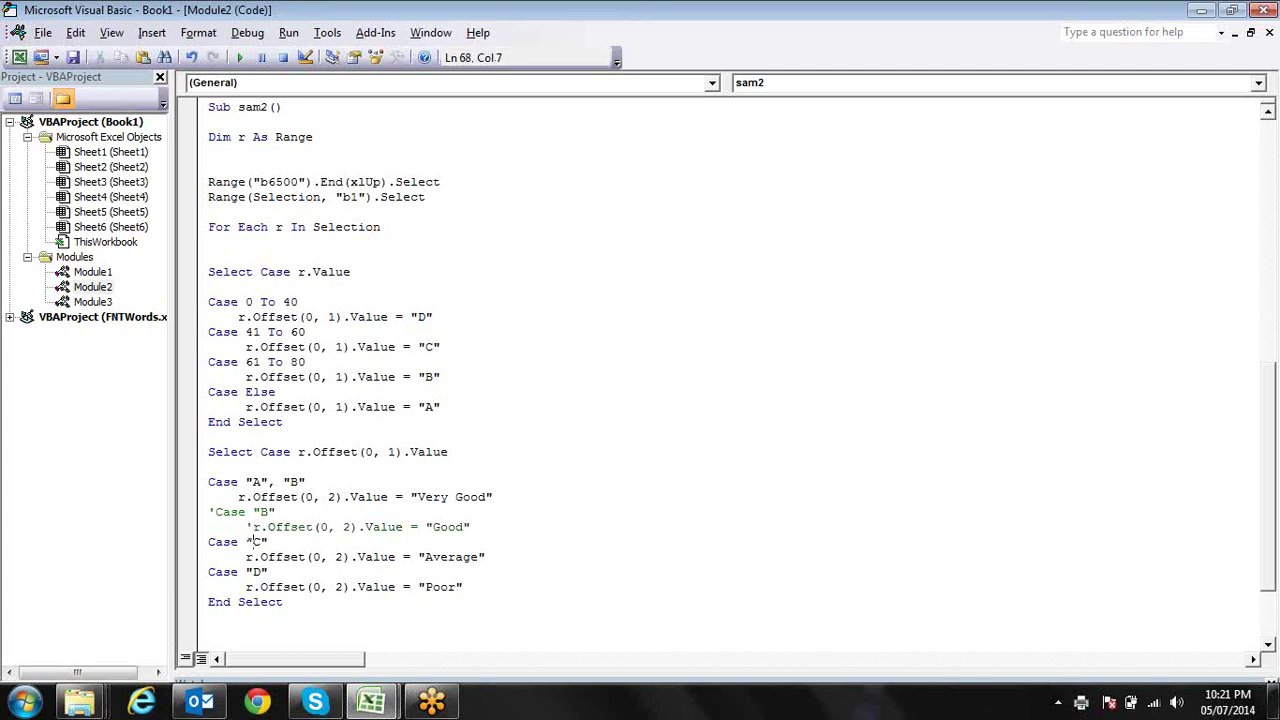
key(Up)
key(Up)
- Clear the old grade and remark in C1:D1 and rerun sam2
key(alt+F11)
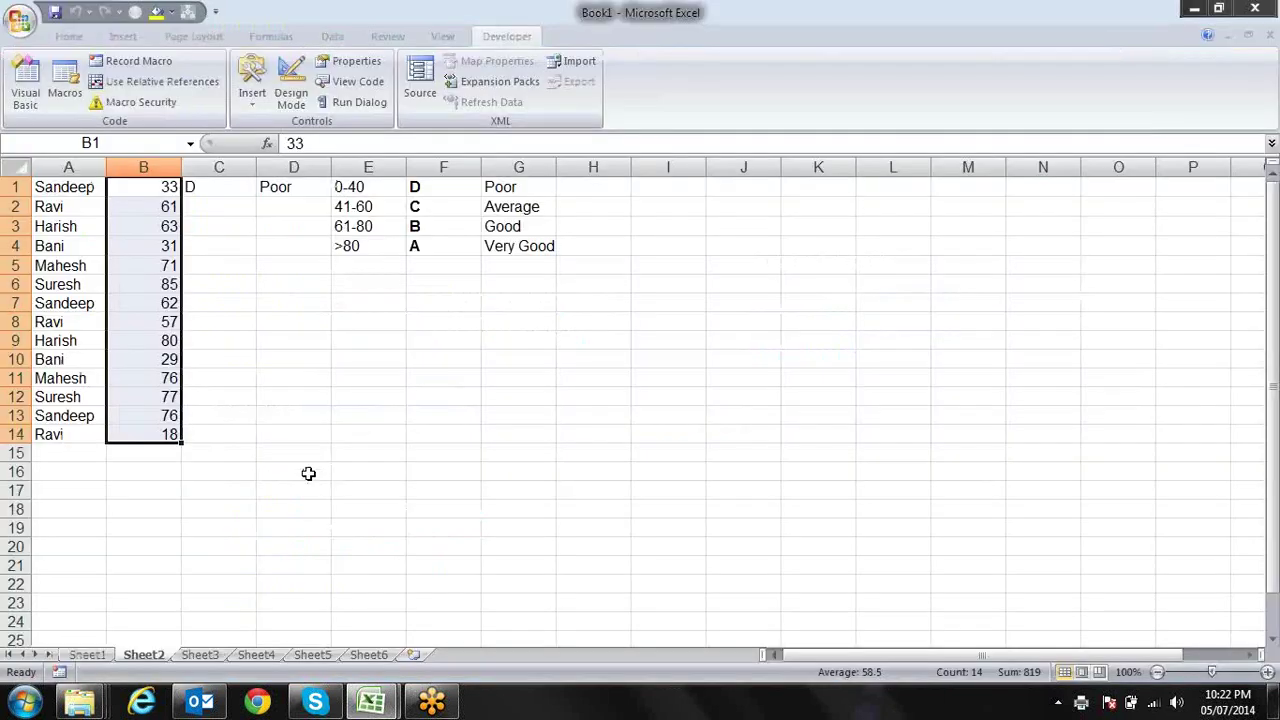
click(214, 190)
key(shift+Right)
key(Delete)
key(Down)
key(alt+F11)
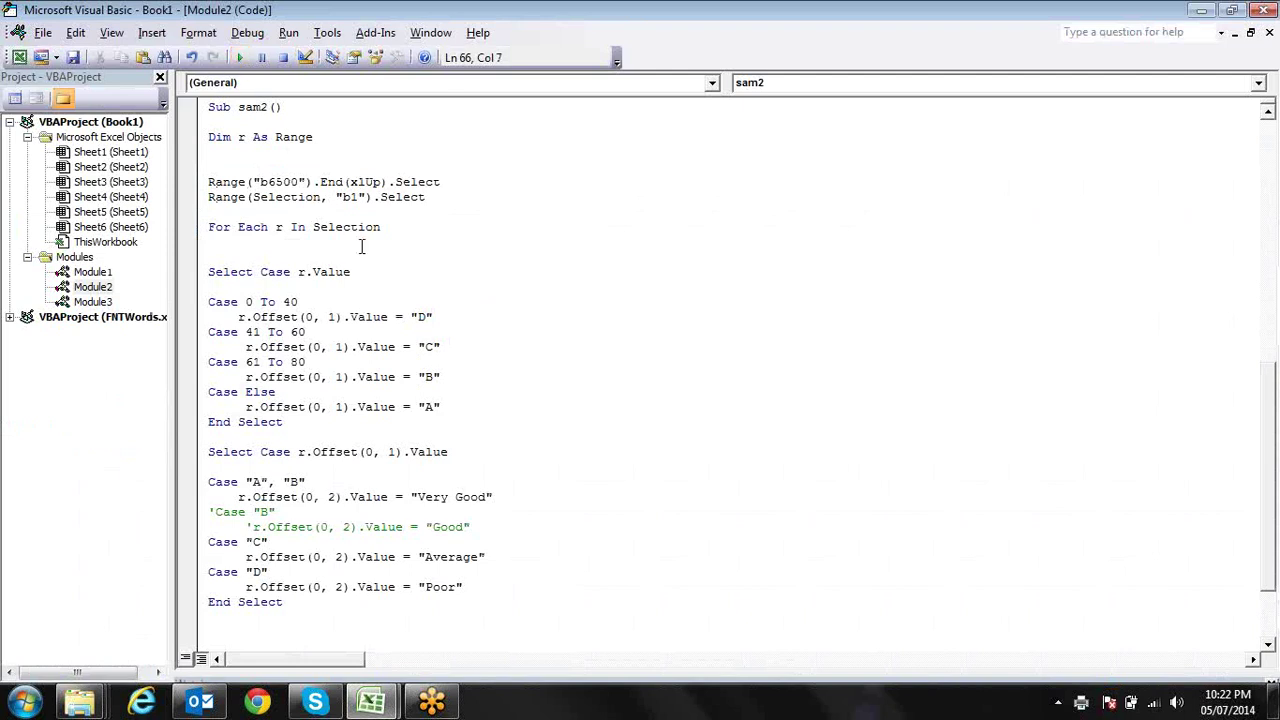
key(F5)
key(alt+F11)
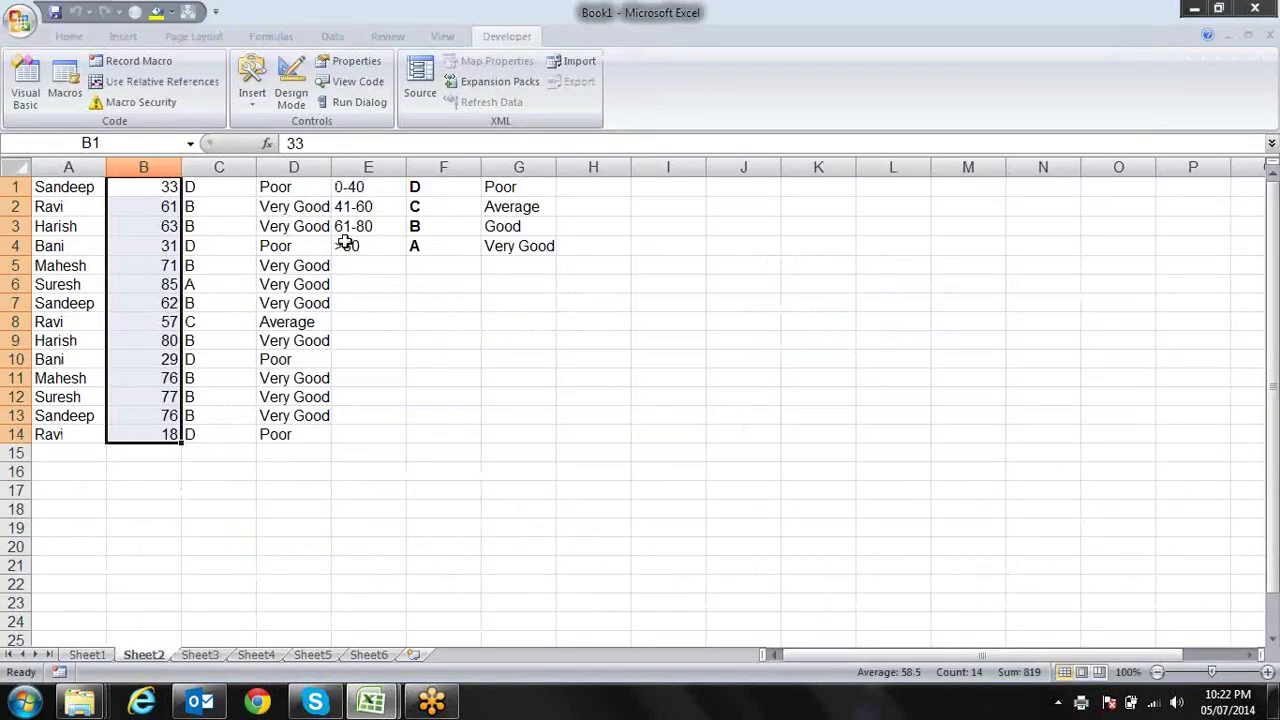
- Inspect the grades and remarks in C5:D6 and the Very Good label in D3
click(215, 262)
click(227, 281)
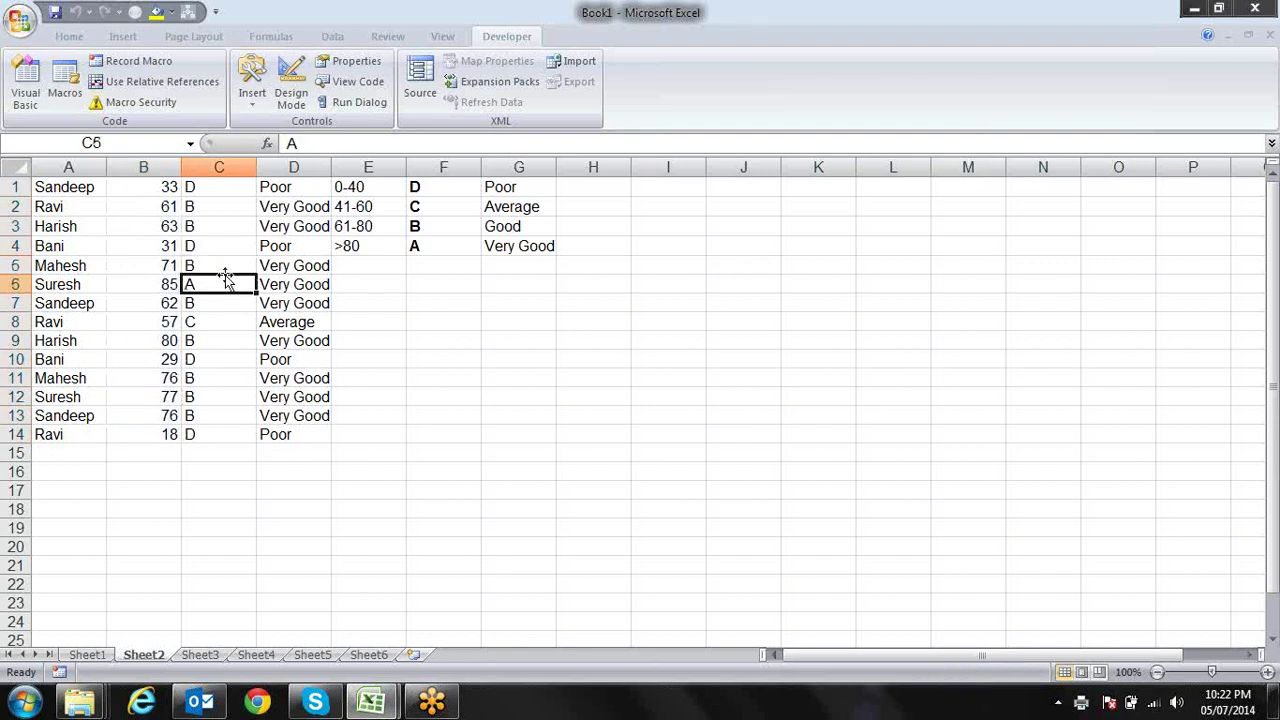
click(288, 279)
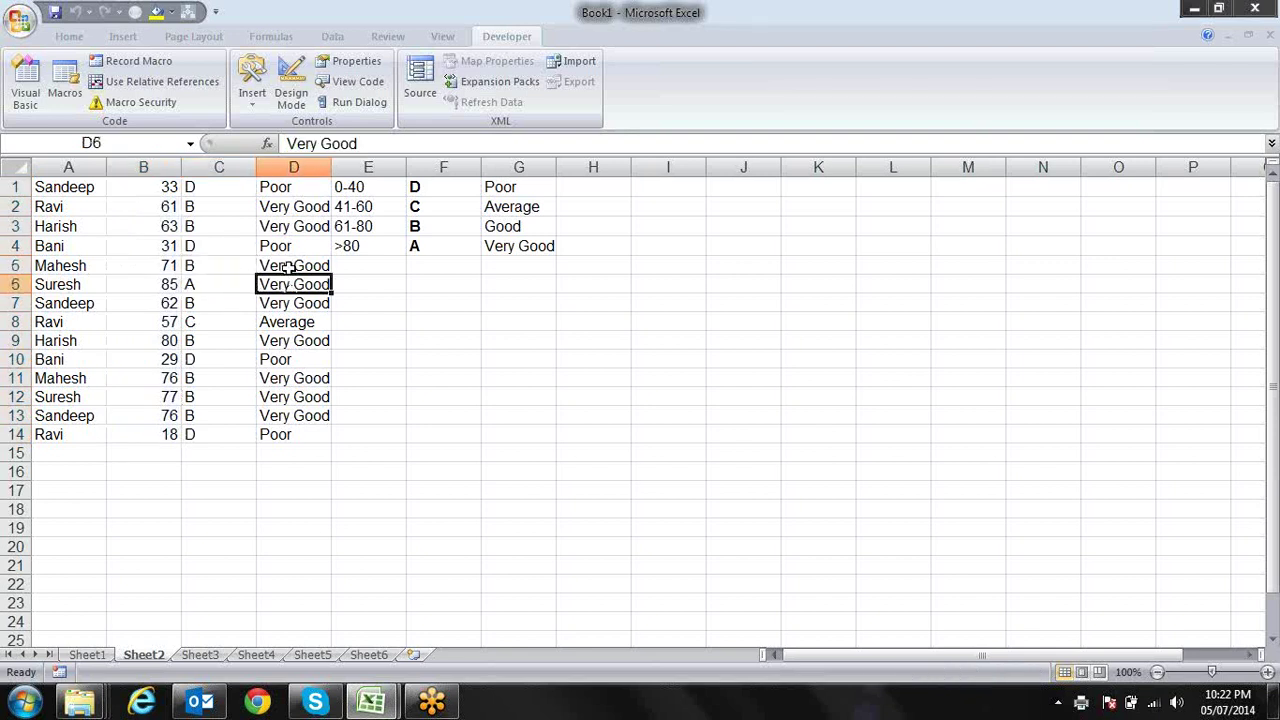
click(288, 266)
click(296, 226)
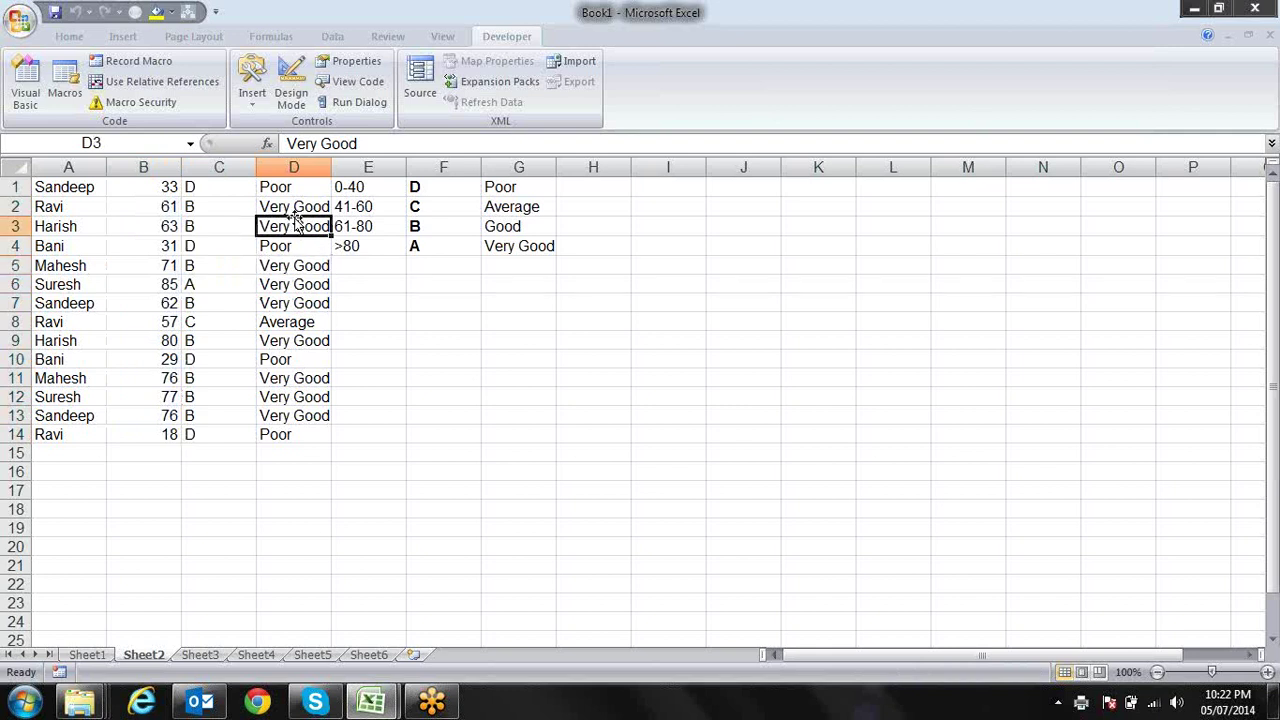
key(alt+F11)
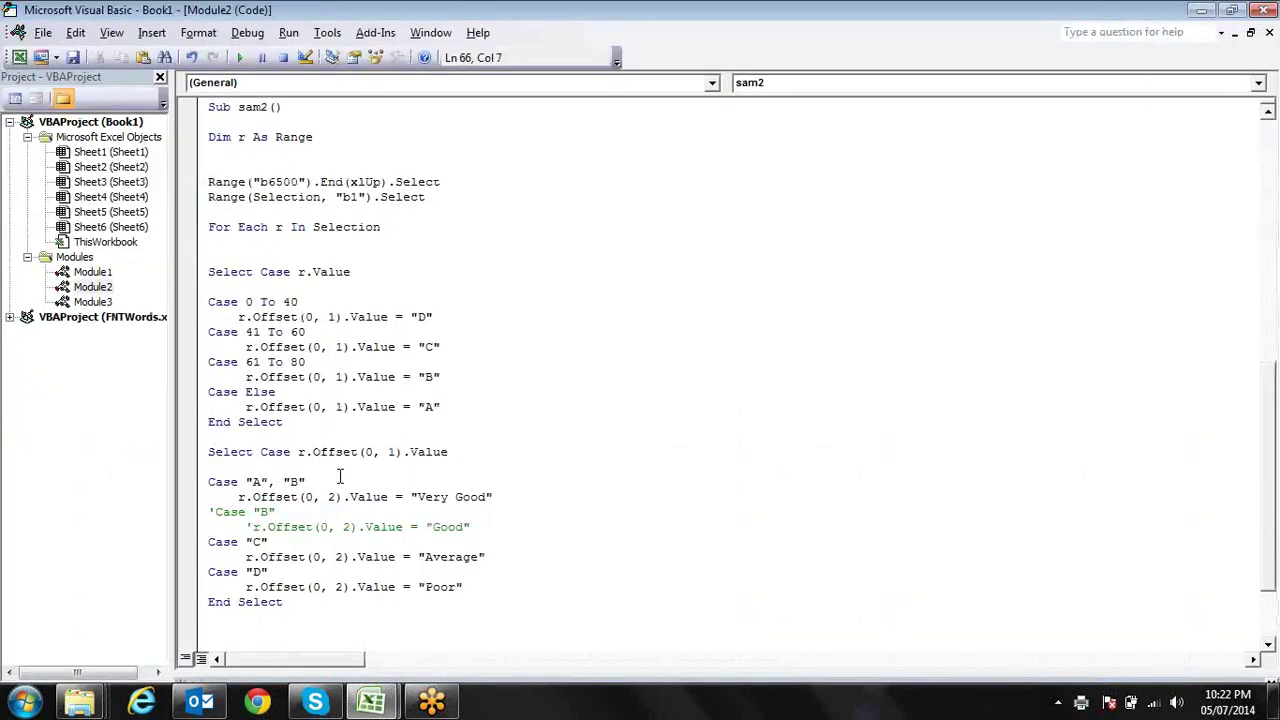
- Delete , "B" from the Case "A", "B" line so Very Good matches only A
click(333, 480)
text(, )
text(")
key(BackSpace)
key(BackSpace)
key(BackSpace)
key(BackSpace)
key(BackSpace)
key(BackSpace)
key(BackSpace)
key(BackSpace)
- Remove the apostrophes to restore the Case "B" Good branch
click(215, 512)
key(BackSpace)
key(Down)
click(251, 526)
key(BackSpace)
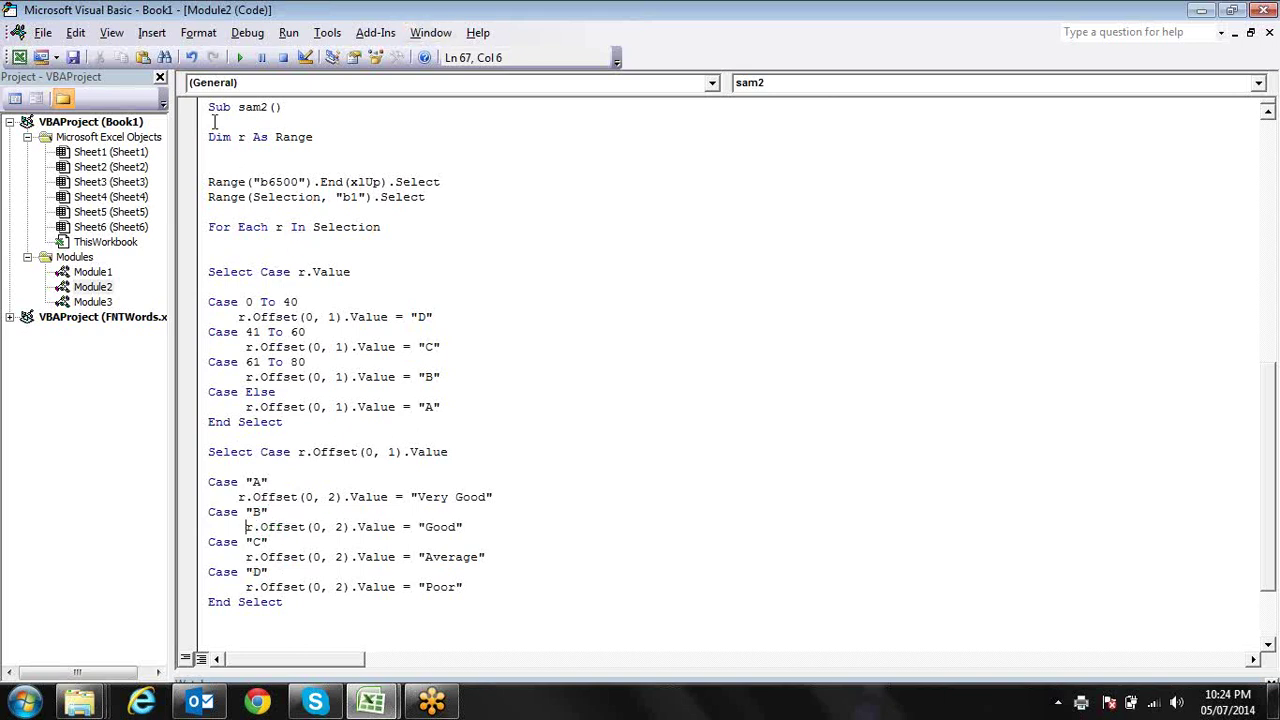
- Copy sam2's code through the first End Select and paste it below End Sub
drag(210, 107, 319, 425)
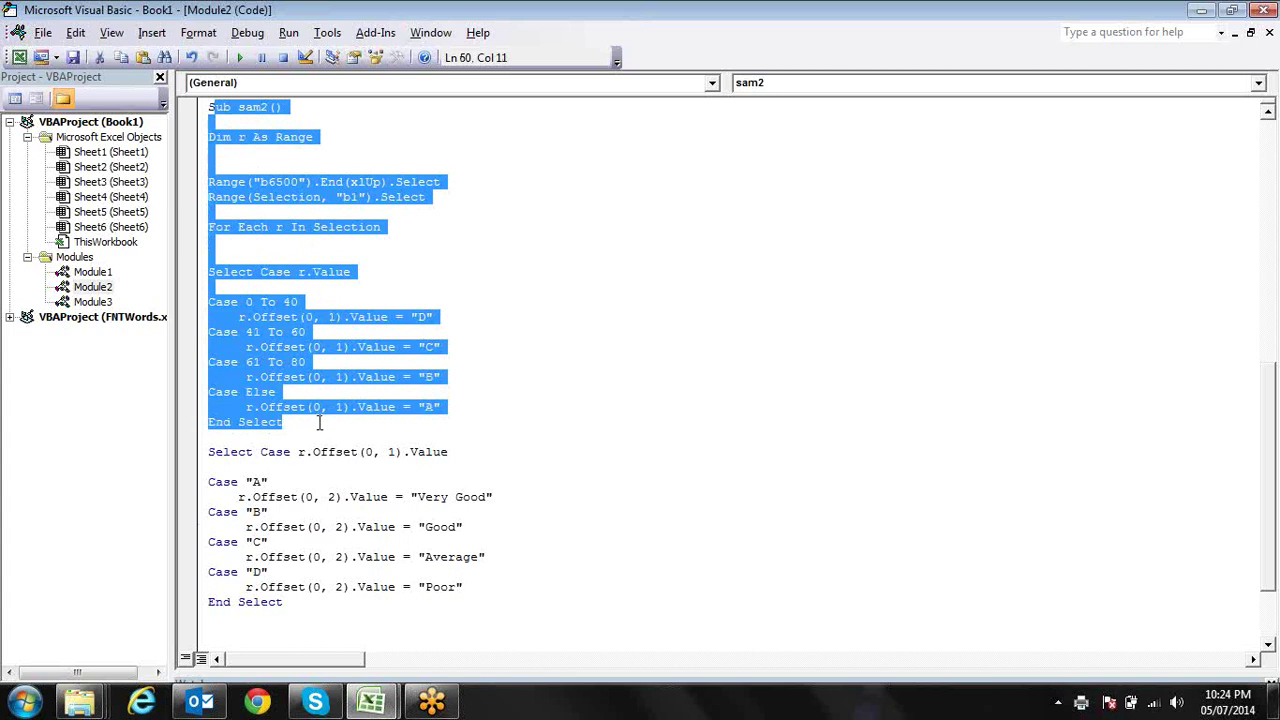
click(541, 560)
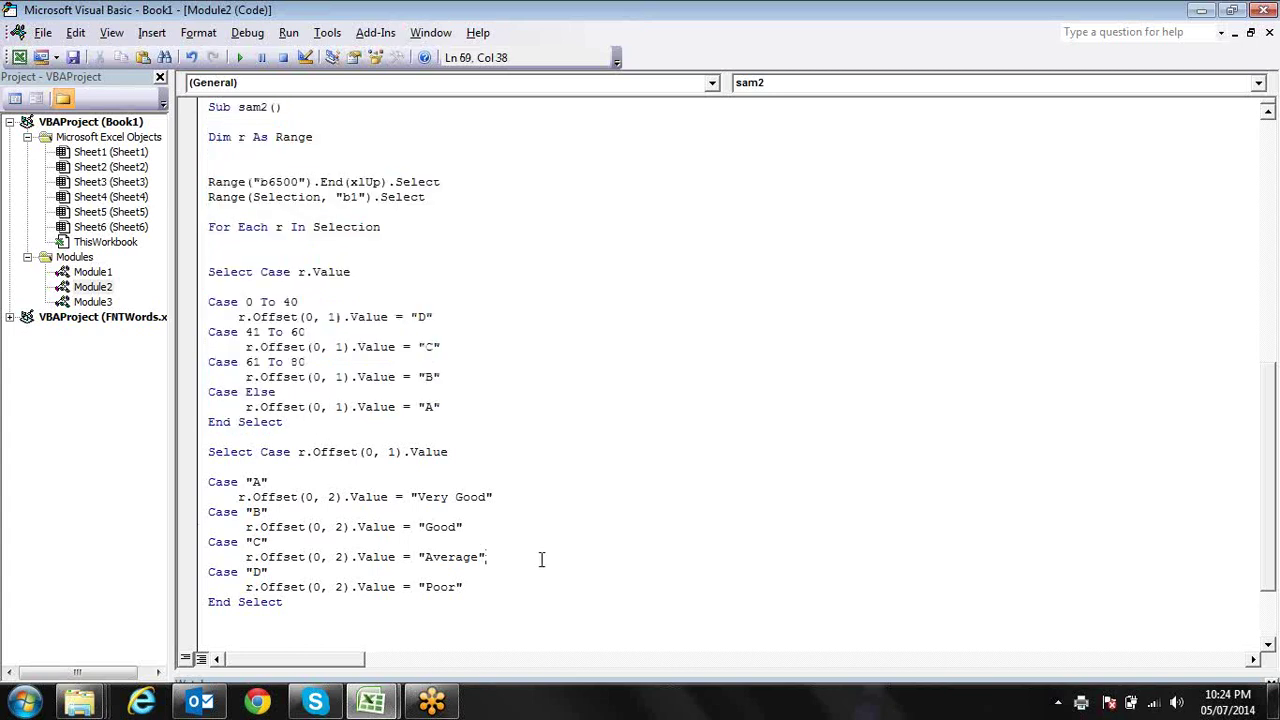
text(Next r)
key(Return)
key(Down)
key(Down)
key(Down)
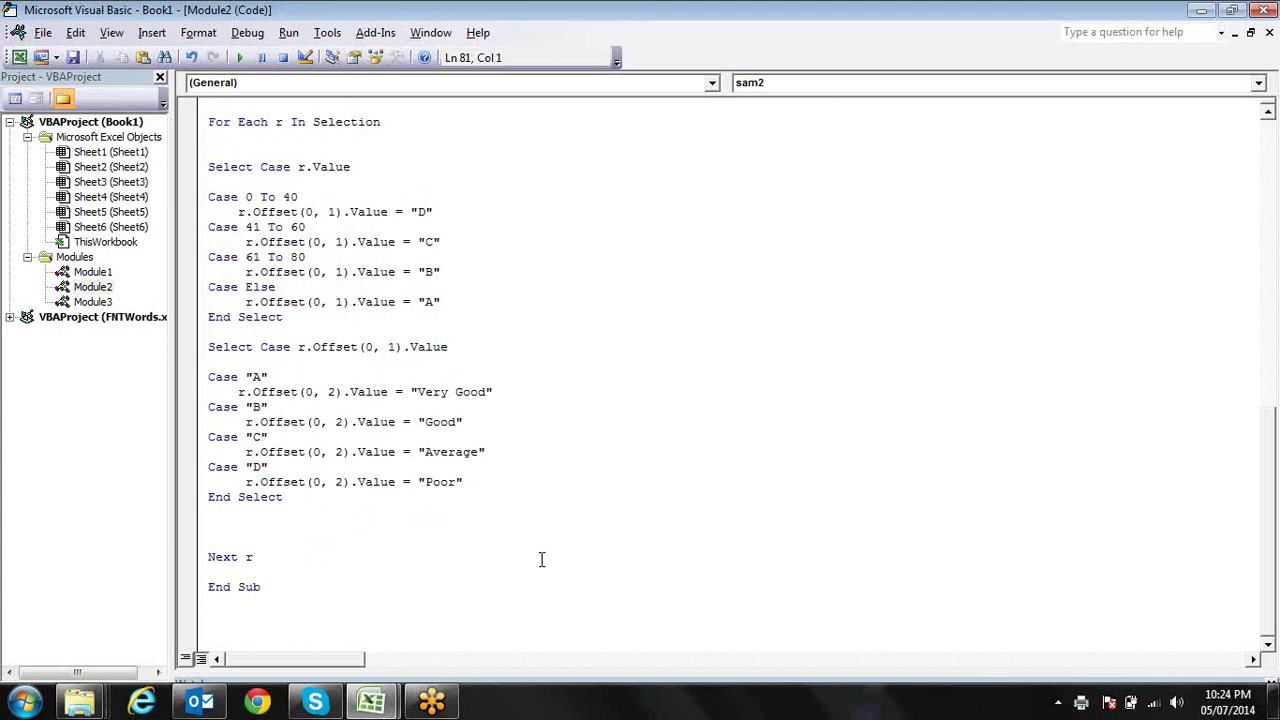
text(ub sam2()  Dim r As Range   Range("b6500").End(xlUp).Select Range(Selection, "b1").Select  For Each r In Selection   Select Case r.Value  Case 0 To 40     r.Offset(0, 1).Value = "D" Case 41 To 60      r.Offset(0, 1).Value = "C" Case 61 To 80      r.Offset(0, 1).Value = "B" Case Else      r.Offset(0, 1).Value = "A" End Select)
- Rename the pasted macro header to Sub sam3()
click(262, 316)
key(BackSpace)
text(3)
key(Home)
text(S)
key(Down)
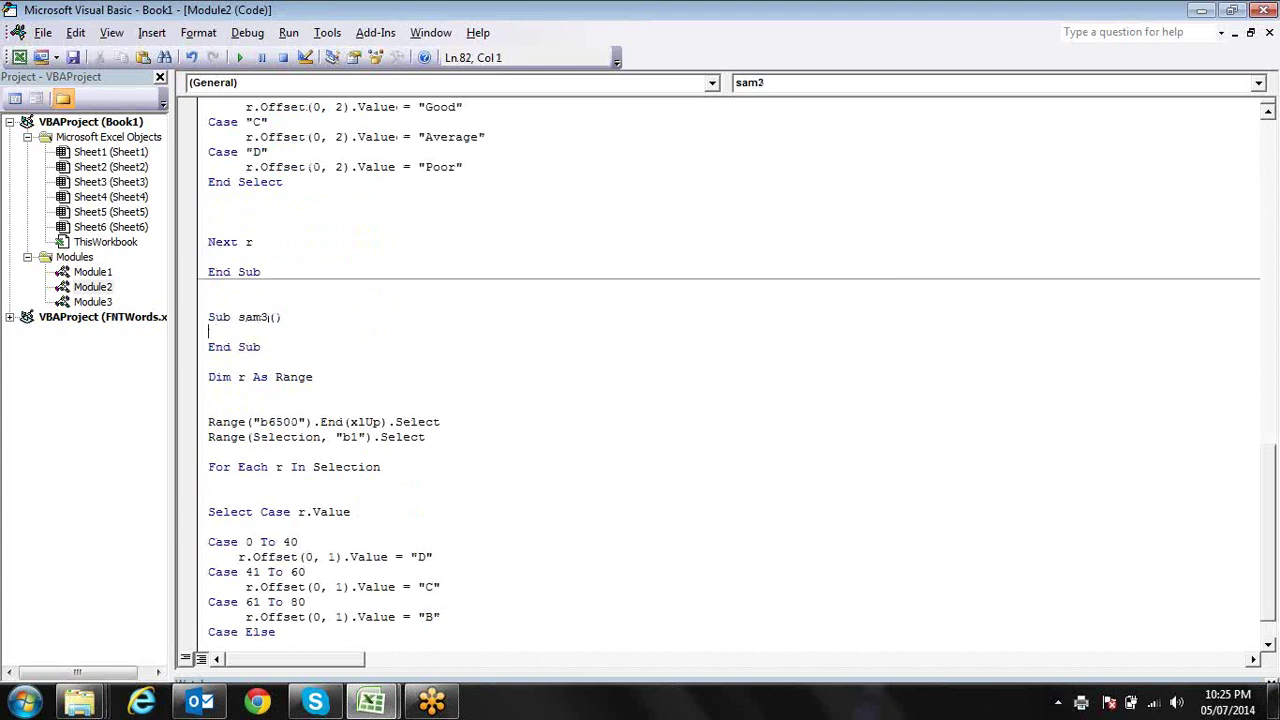
- Close sam3 with Next r and End Sub lines
click(216, 616)
key(Down)
key(Down)
key(Down)
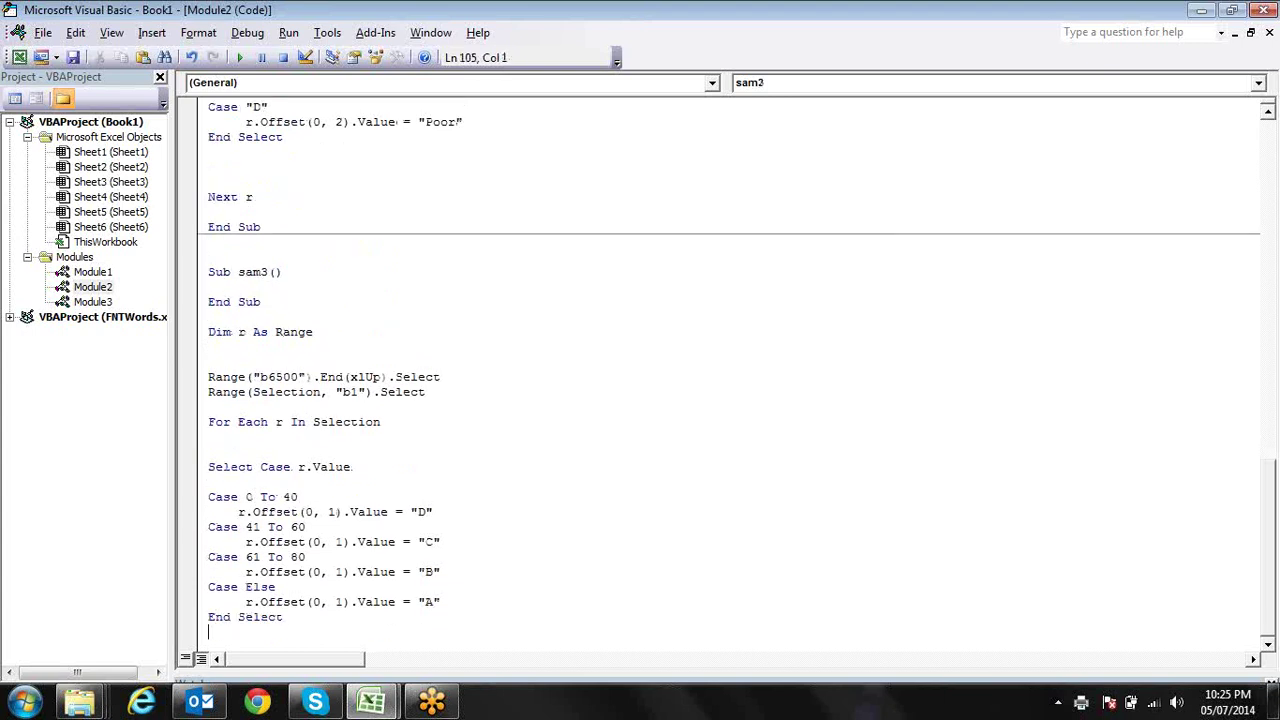
text(next r)
key(Return)
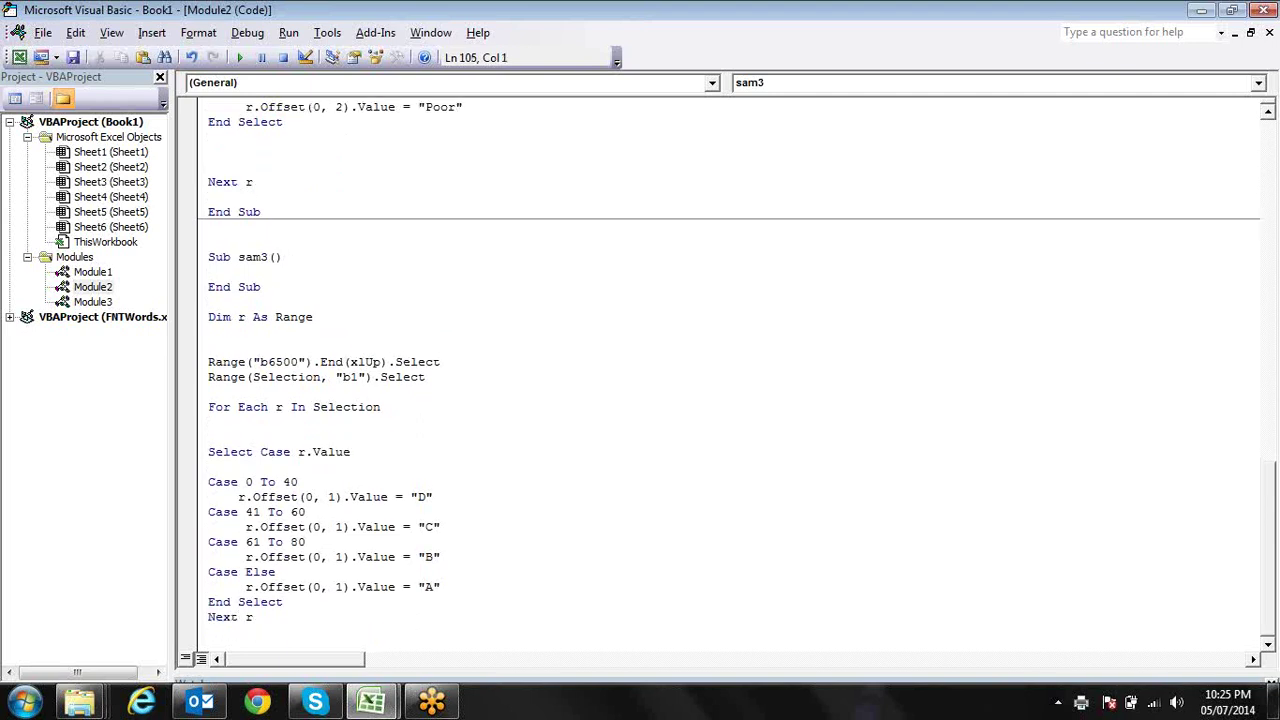
text(end)
text( usb)
key(BackSpace)
key(BackSpace)
key(BackSpace)
text(sub)
key(Up)
click(209, 331)
click(260, 467)
key(Down)
key(Right)
key(Right)
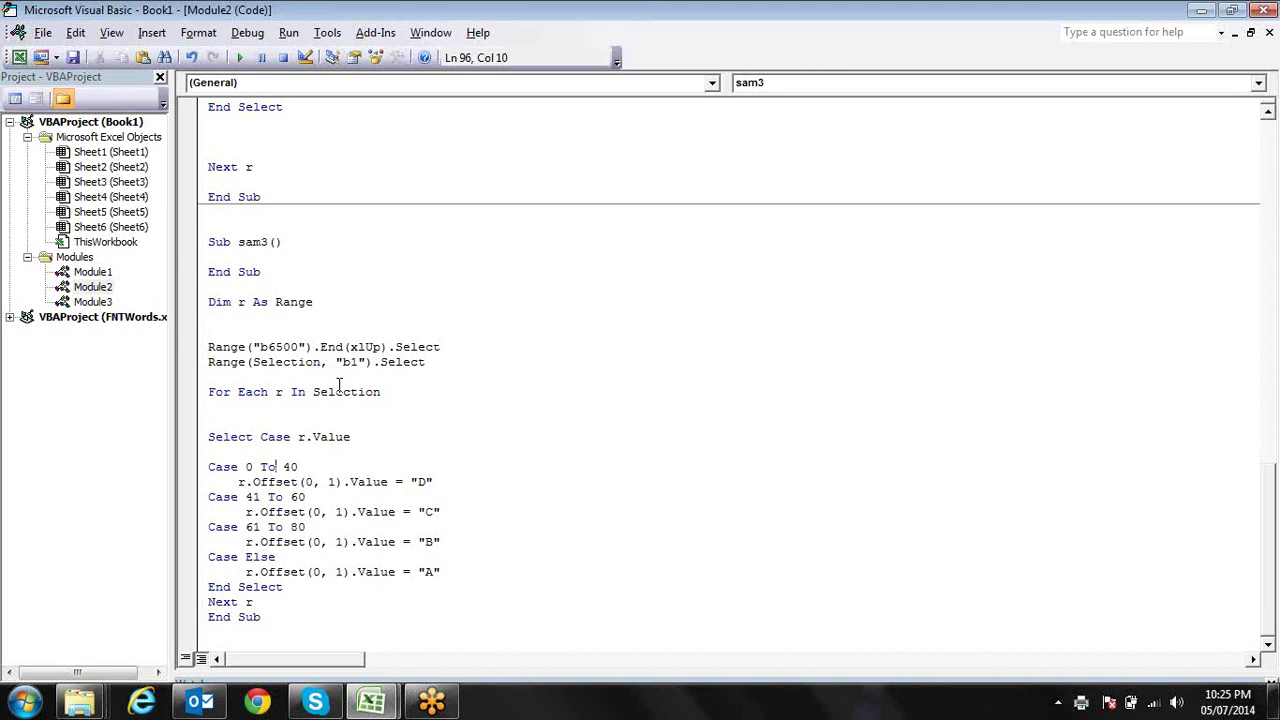
- Replace the To ranges in the first three cases with Case Is < conditions
key(BackSpace)
key(BackSpace)
key(BackSpace)
key(BackSpace)
text(is)
text( <)
key(Down)
key(Down)
key(Right)
key(BackSpace)
key(BackSpace)
key(BackSpace)
key(BackSpace)
key(BackSpace)
text(is)
text( <)
click(275, 510)
click(281, 526)
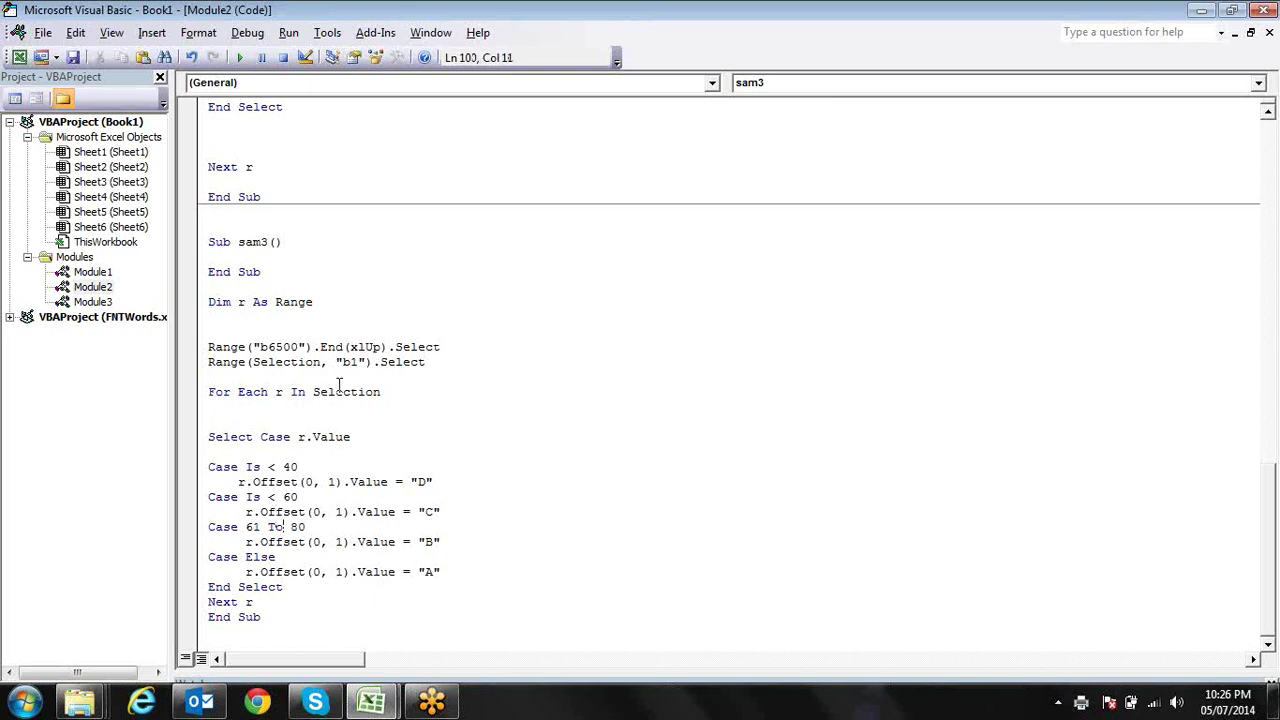
key(BackSpace)
key(BackSpace)
- Enter bounds 40 and 60 and type Is < 80 for the third case
key(BackSpace)
key(BackSpace)
key(BackSpace)
text(is )
text(<)
click(273, 541)
click(284, 497)
click(290, 497)
key(BackSpace)
text(4)
key(Down)
key(Down)
key(BackSpace)
text(6)
key(Down)
- Correct the bounds to Is < 40, < 60, < 80, restore Case Else, and view the worksheet
key(BackSpace)
key(BackSpace)
key(BackSpace)
key(BackSpace)
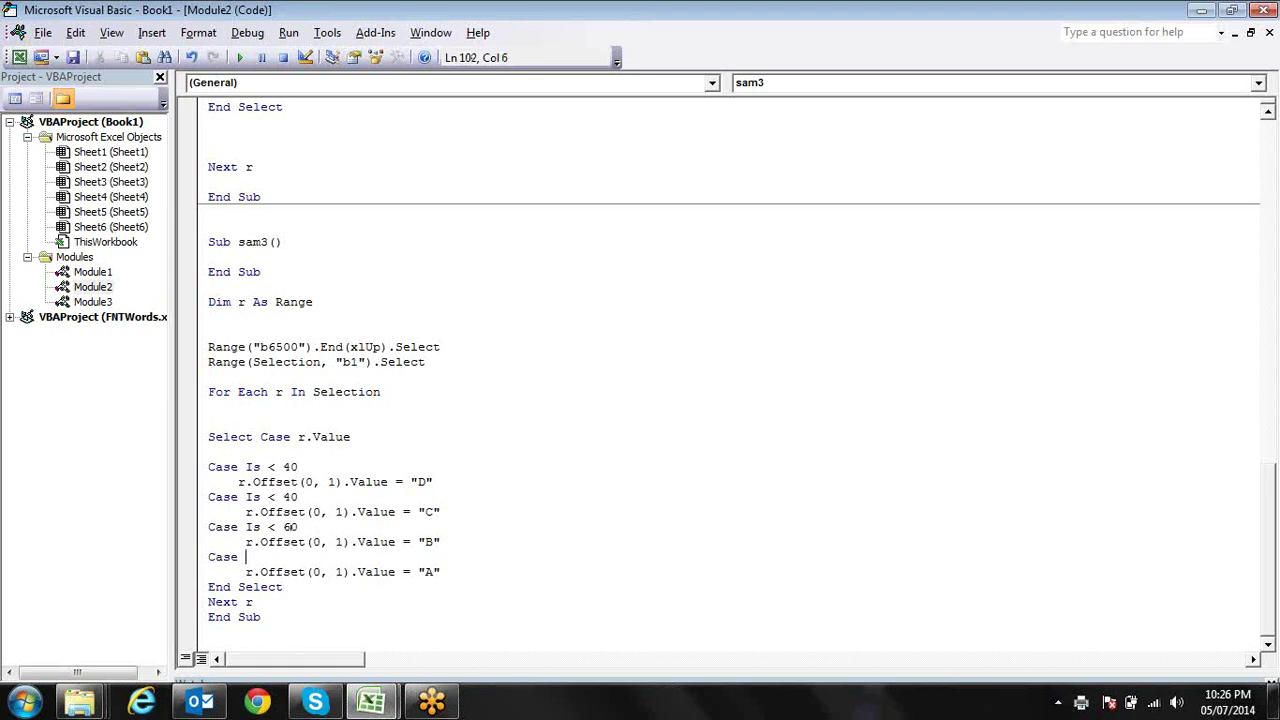
text(is )
text(< )
text(80)
key(Up)
key(Up)
key(Up)
key(Up)
key(Down)
key(Down)
key(shift+Left)
text(6)
key(Down)
key(Down)
key(shift+Left)
key(BackSpace)
key(Left)
key(Right)
text(8)
key(Down)
key(Home)
key(BackSpace)
key(BackSpace)
key(BackSpace)
key(BackSpace)
key(BackSpace)
key(BackSpace)
key(BackSpace)
text(e Else)
click(273, 571)
click(338, 414)
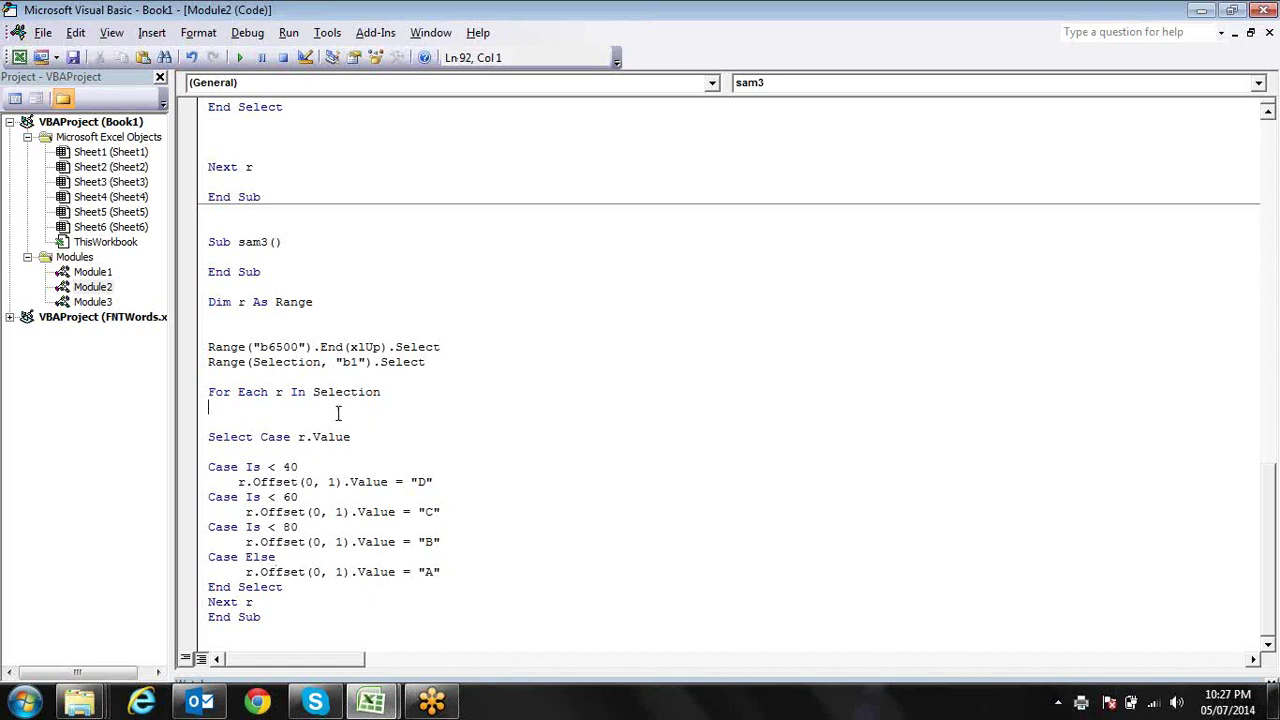
click(241, 60)
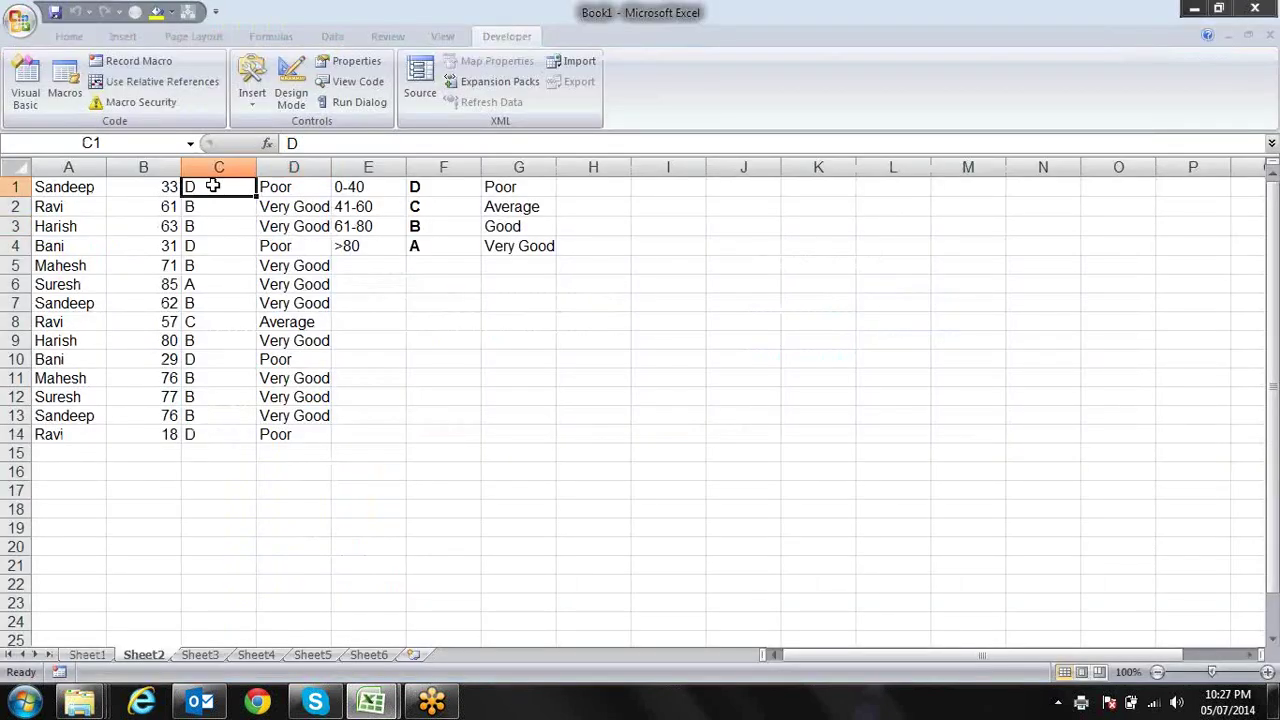
- Clear the old grades and labels in C1:D14, then run sam3 and dismiss the compile error
drag(212, 186, 286, 434)
key(Delete)
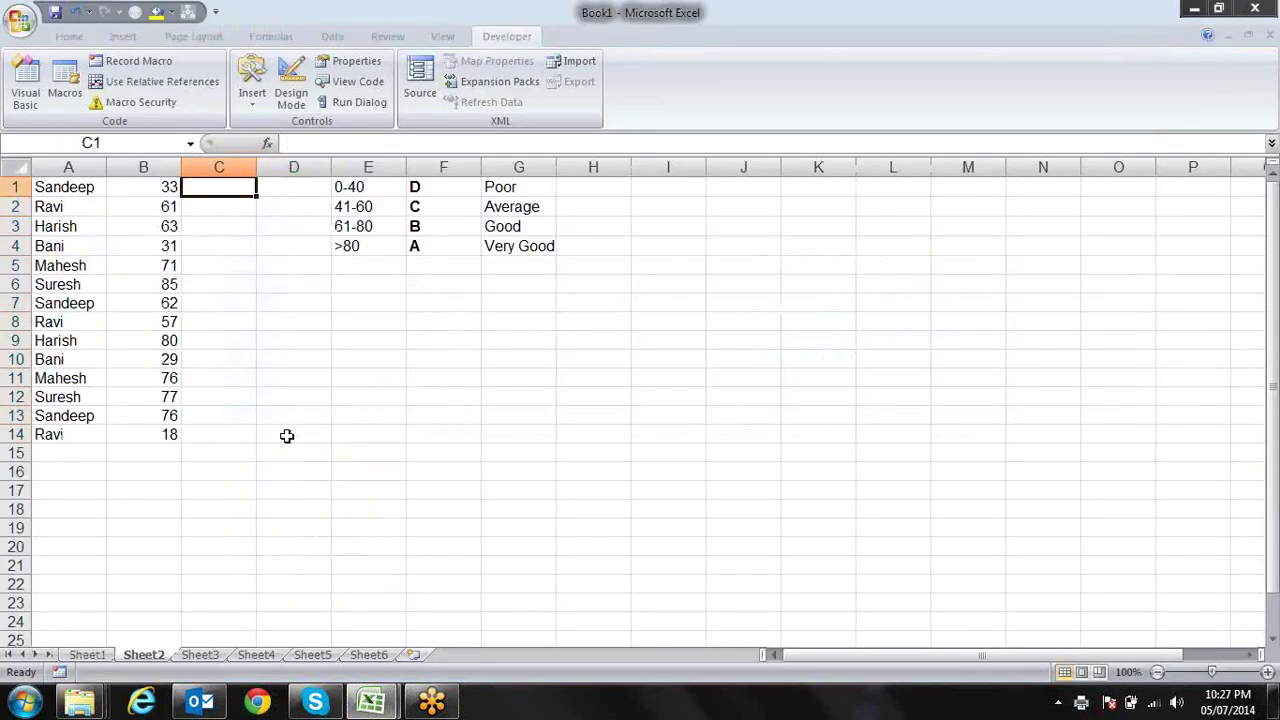
key(alt+F11)
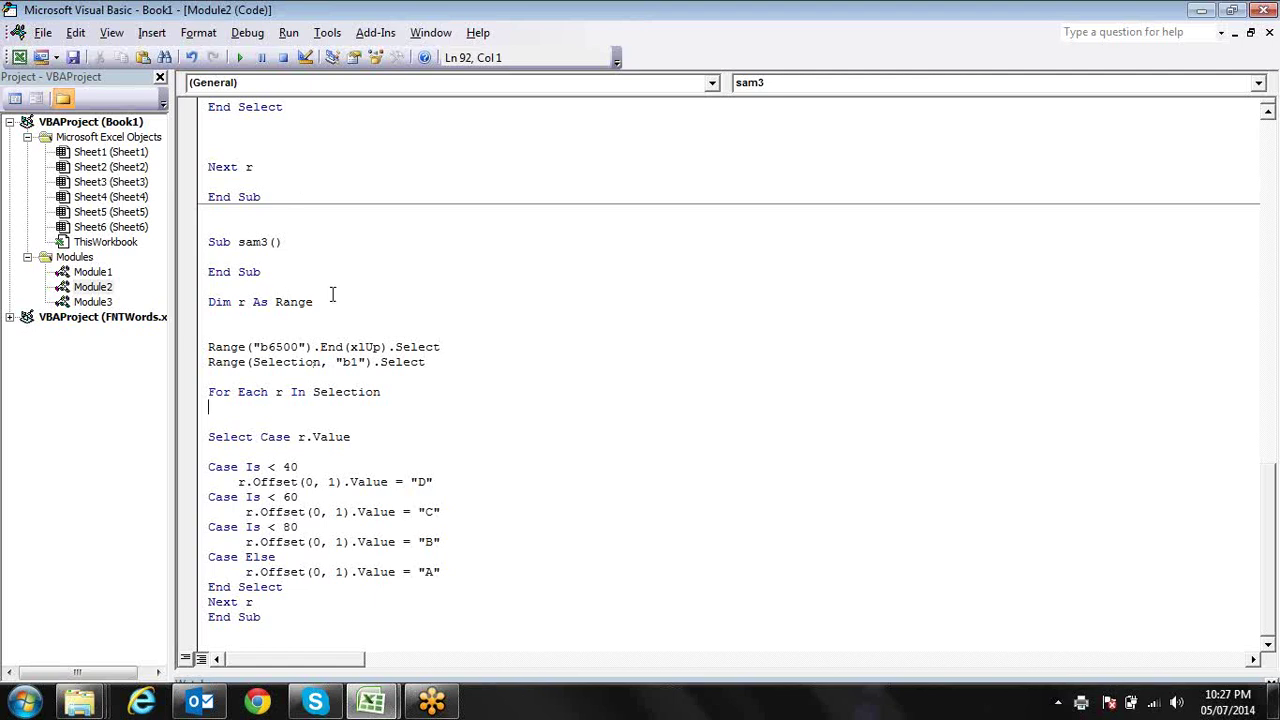
click(240, 57)
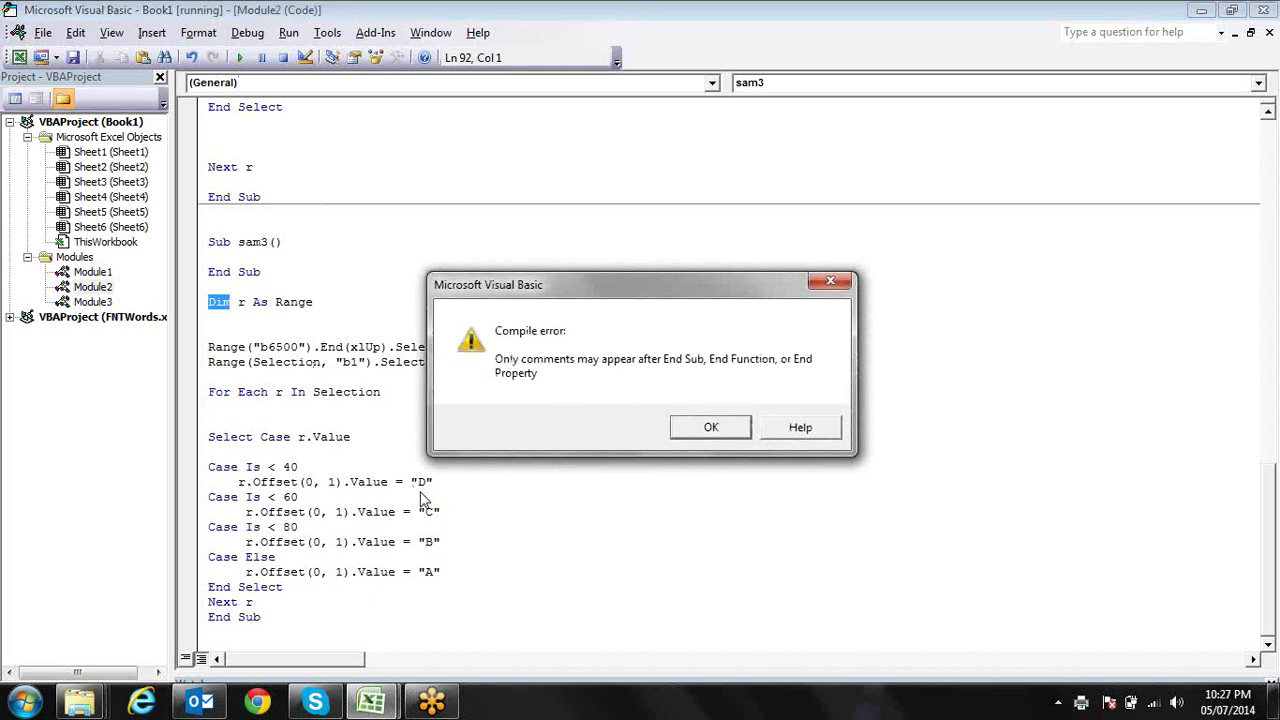
key(Return)
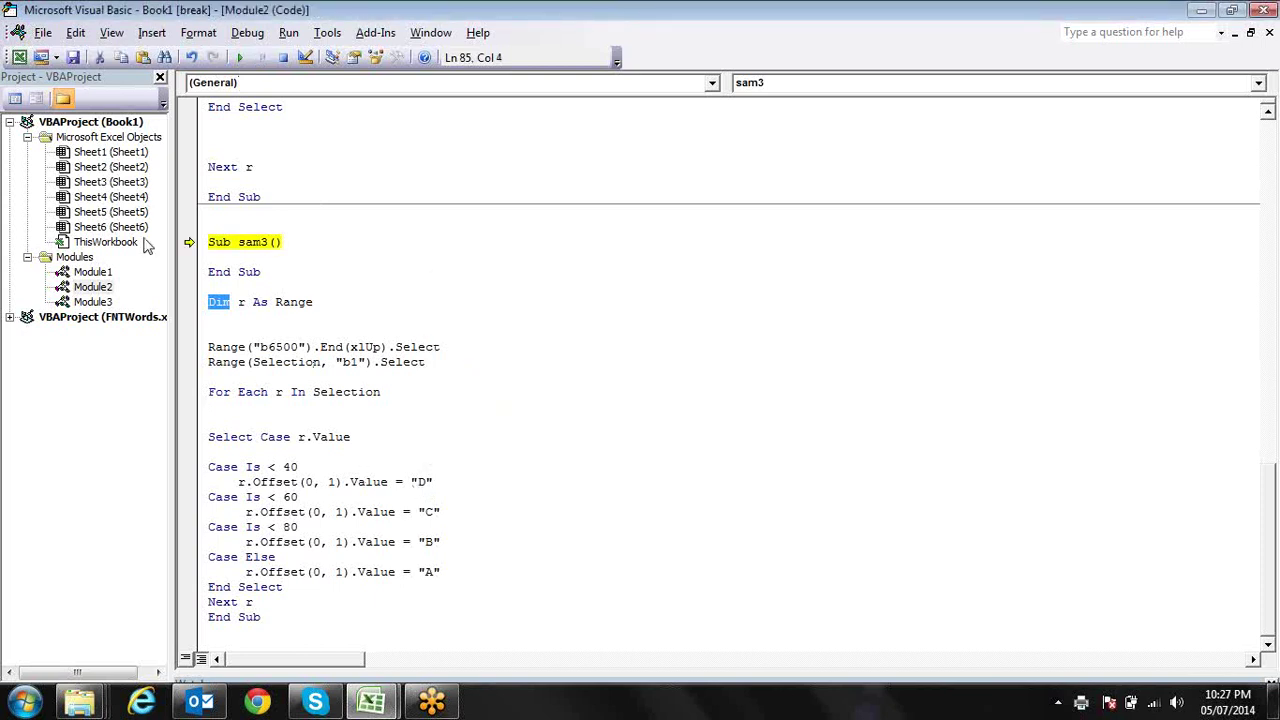
- Delete the stray End Sub under Sub sam3() and run the macro again
drag(283, 278, 208, 272)
key(Delete)
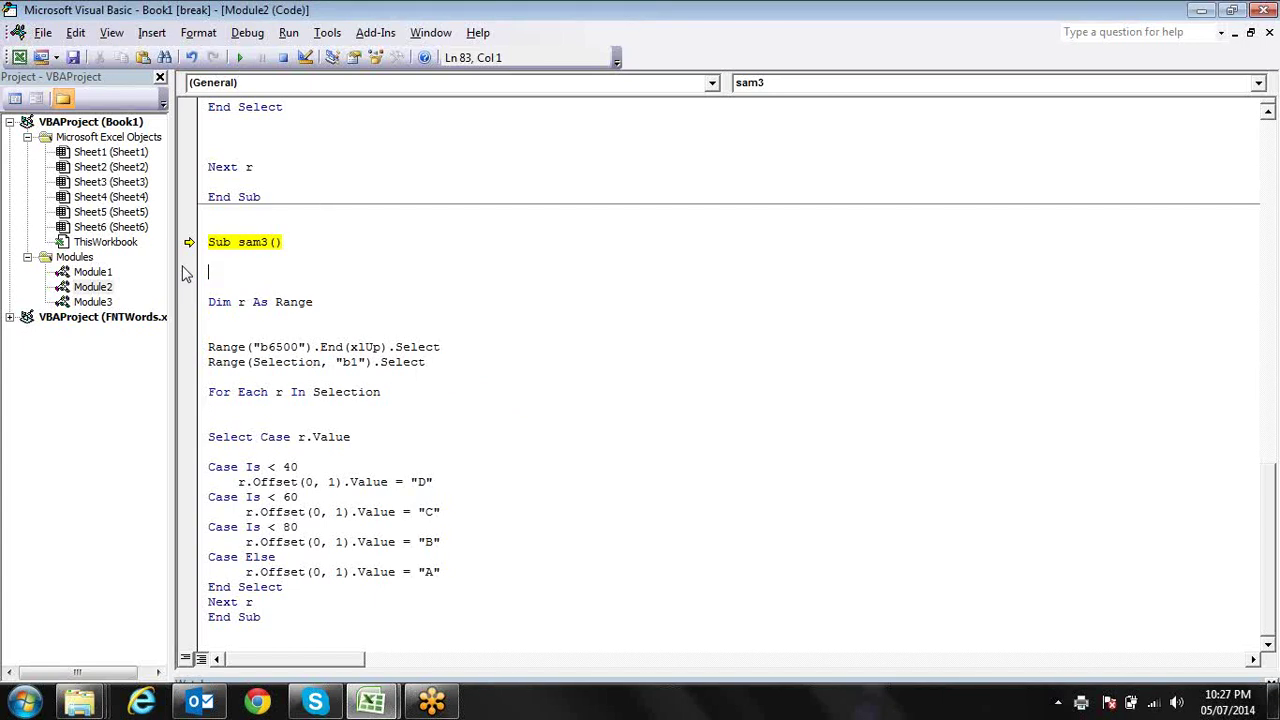
click(240, 57)
- Check the letter grades in C1:C14, e.g. D for 33 and A for 85, then return to sam3
key(alt+F11)
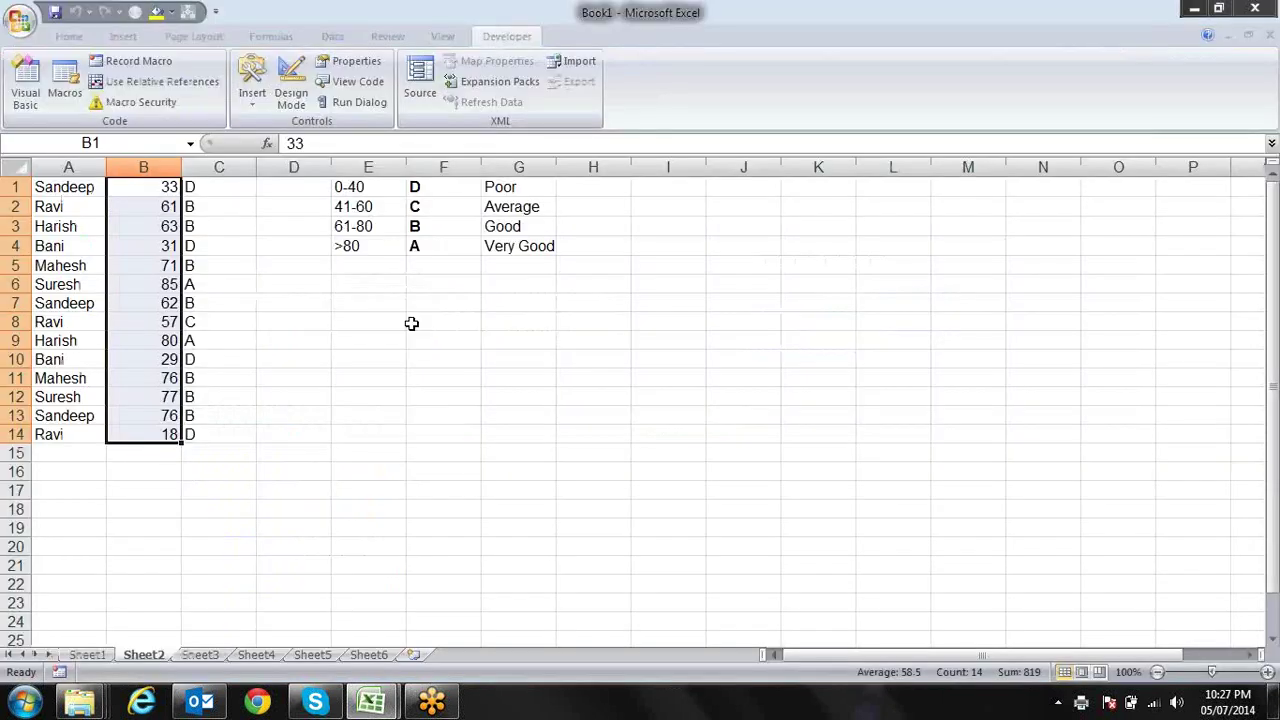
key(Right)
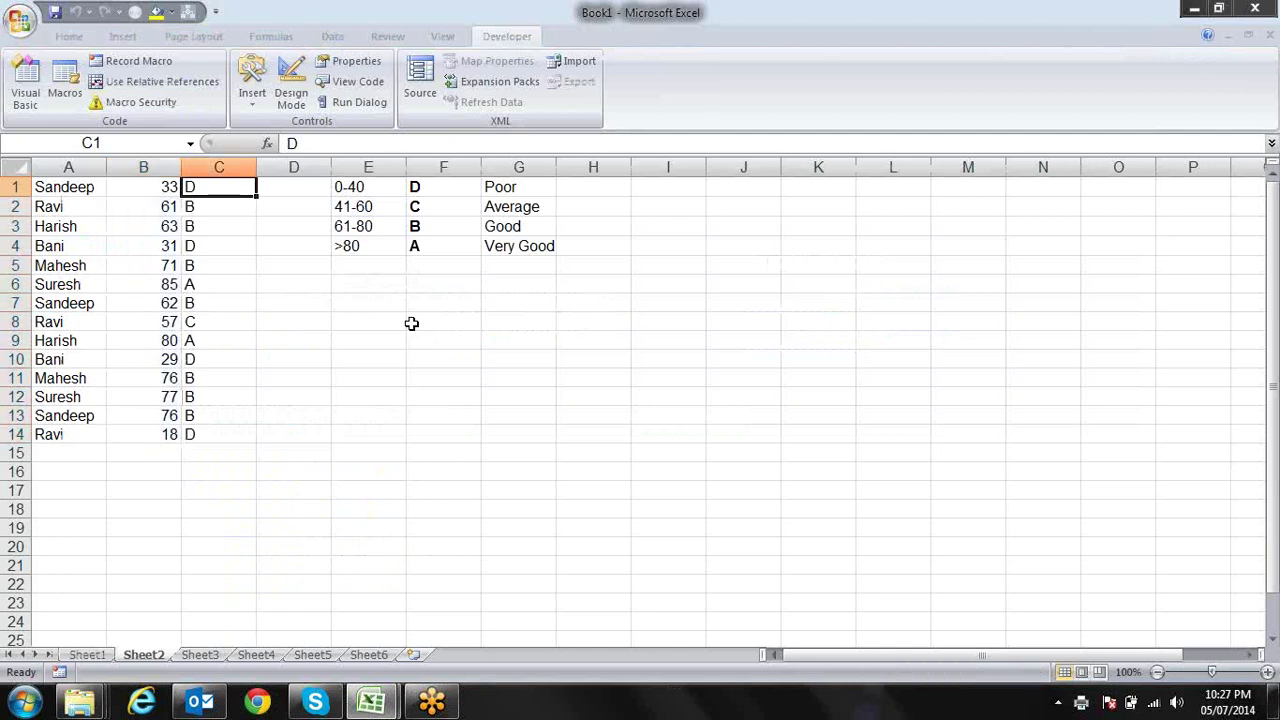
key(Down)
key(Down)
key(Down)
key(Down)
key(Down)
key(Down)
key(Down)
key(Down)
key(Down)
key(Down)
key(Down)
key(Down)
key(Down)
key(Down)
key(Up)
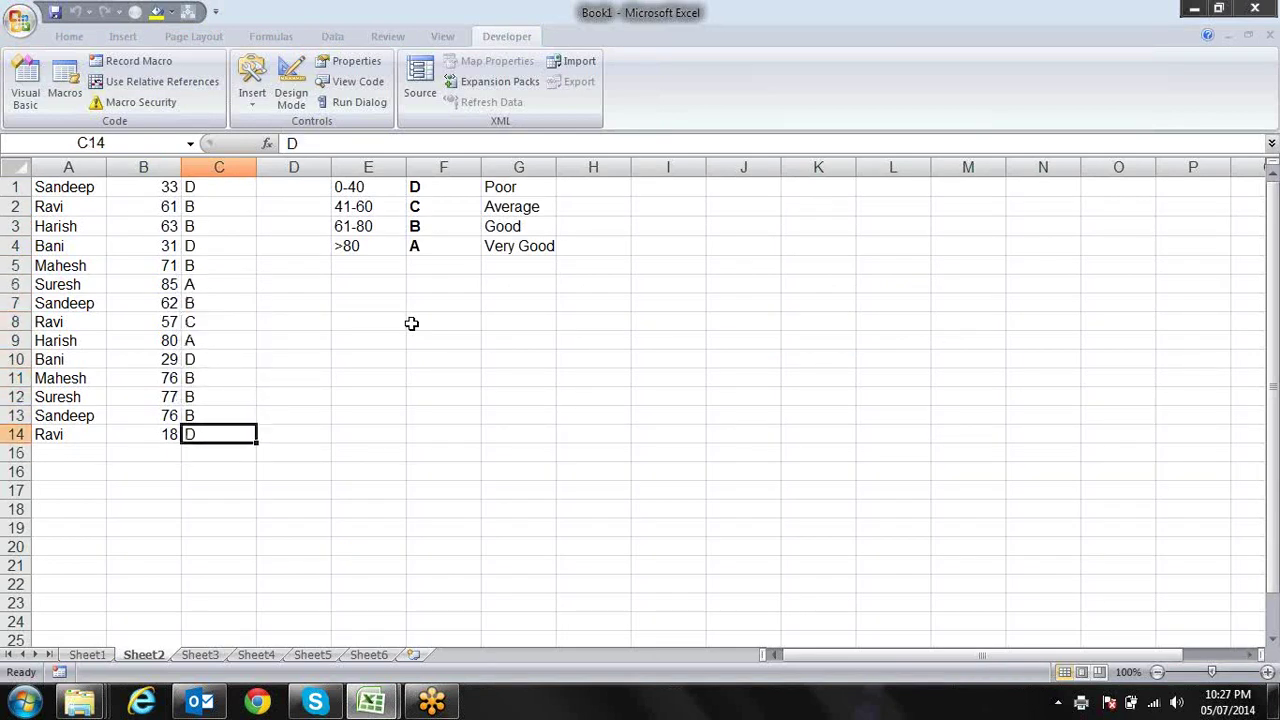
key(alt+F11)
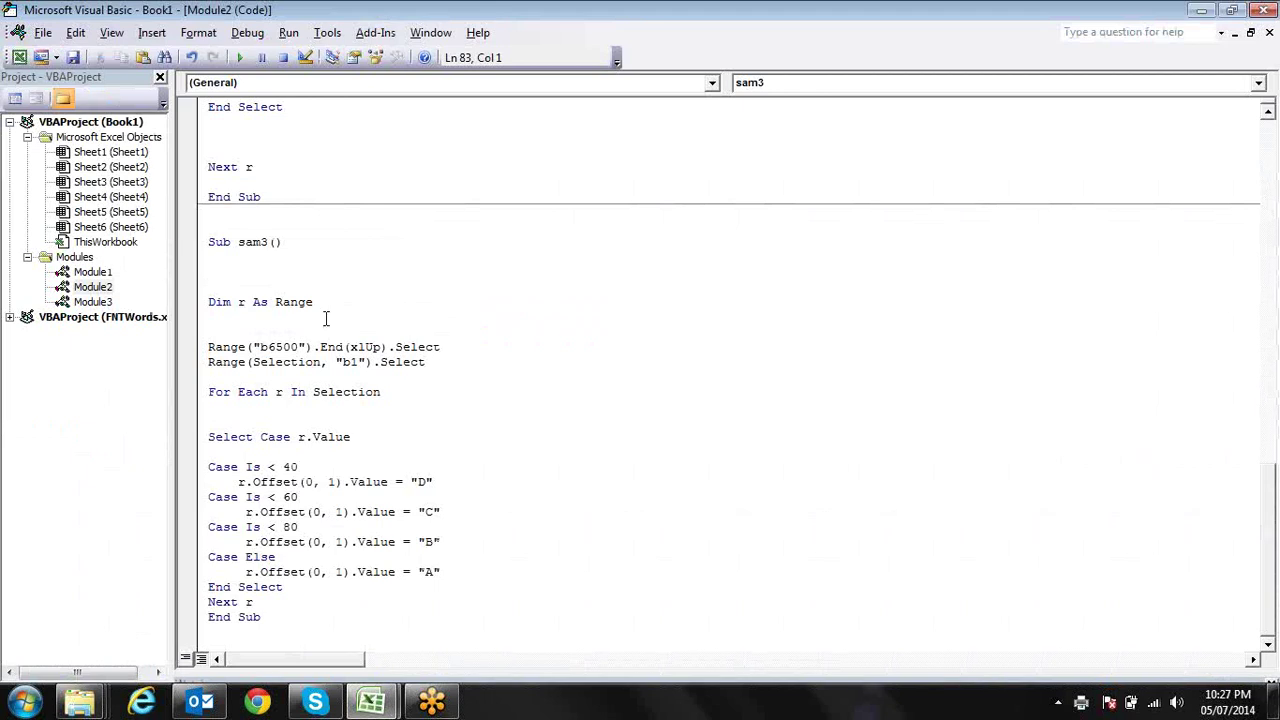
click(345, 482)
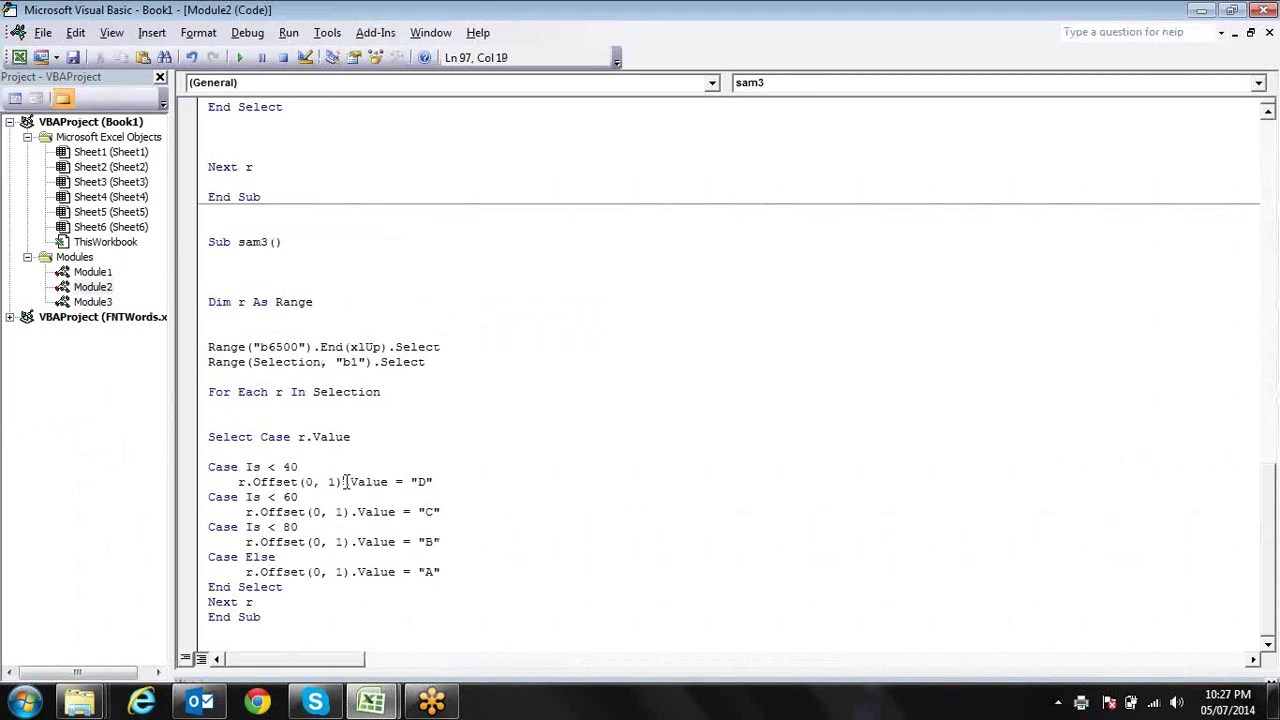